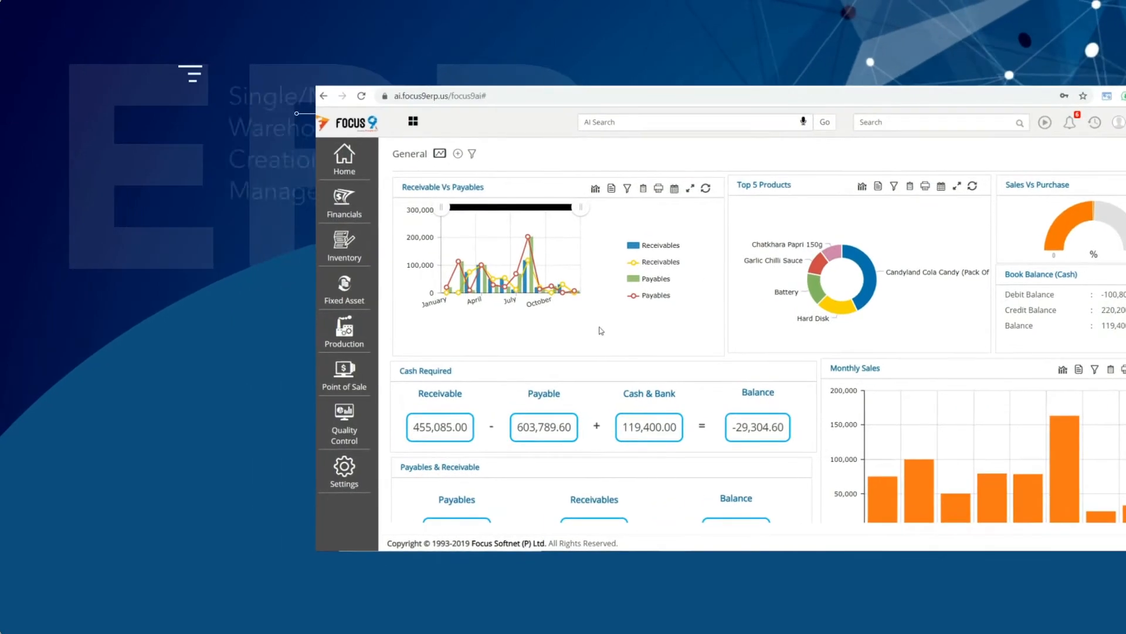
# - Run the Purchase register report for the Purchase account
pyautogui.moveTo(902, 271)
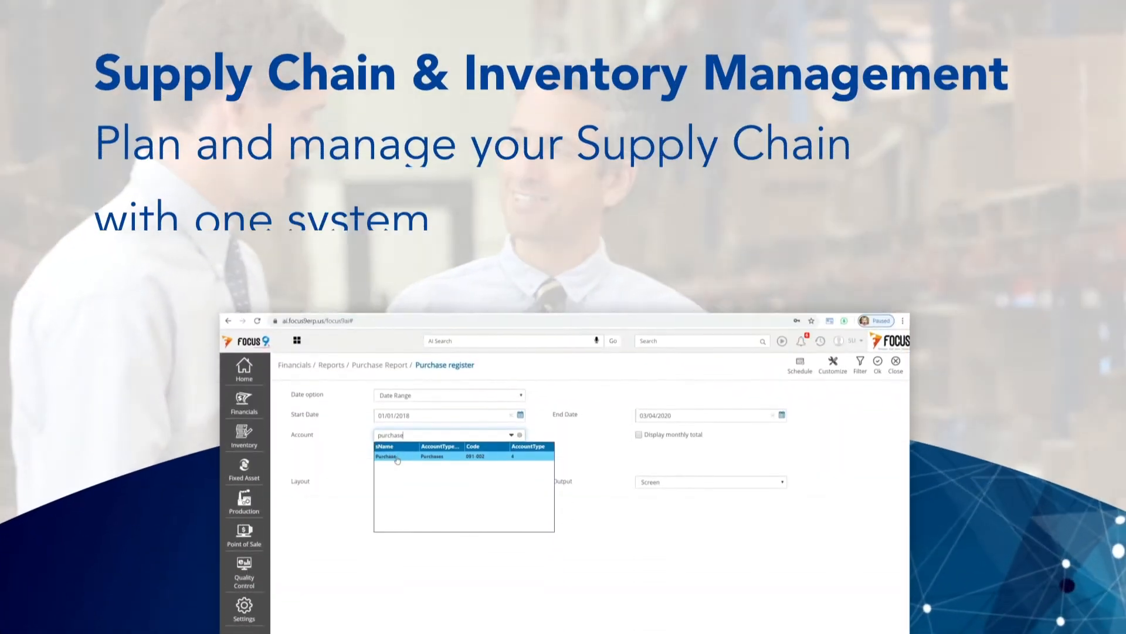
pyautogui.click(398, 457)
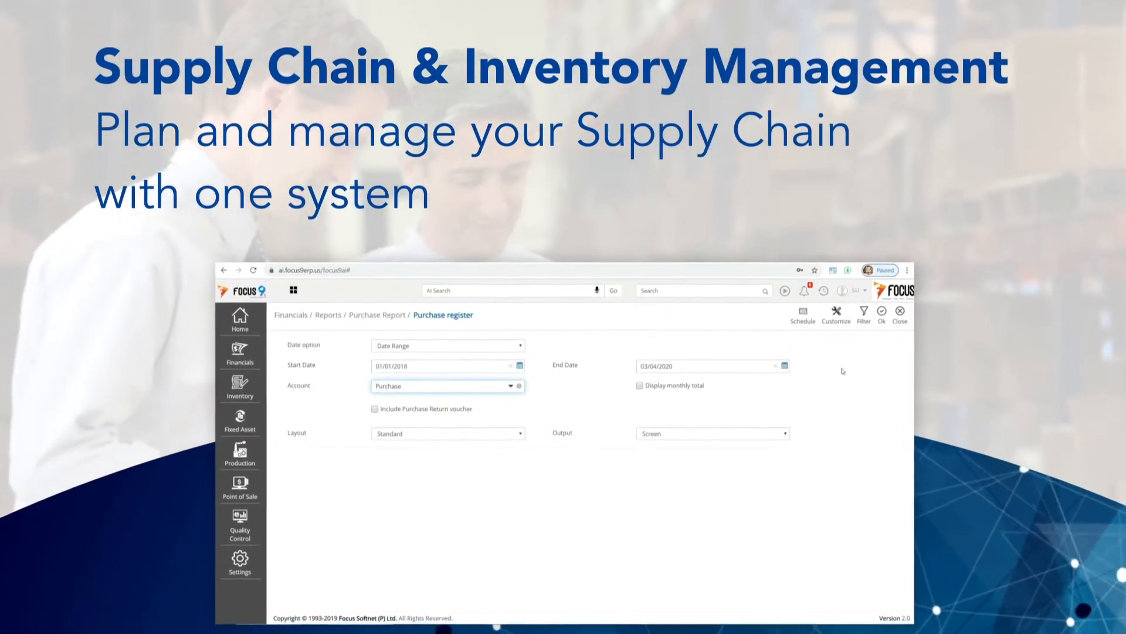
pyautogui.click(879, 364)
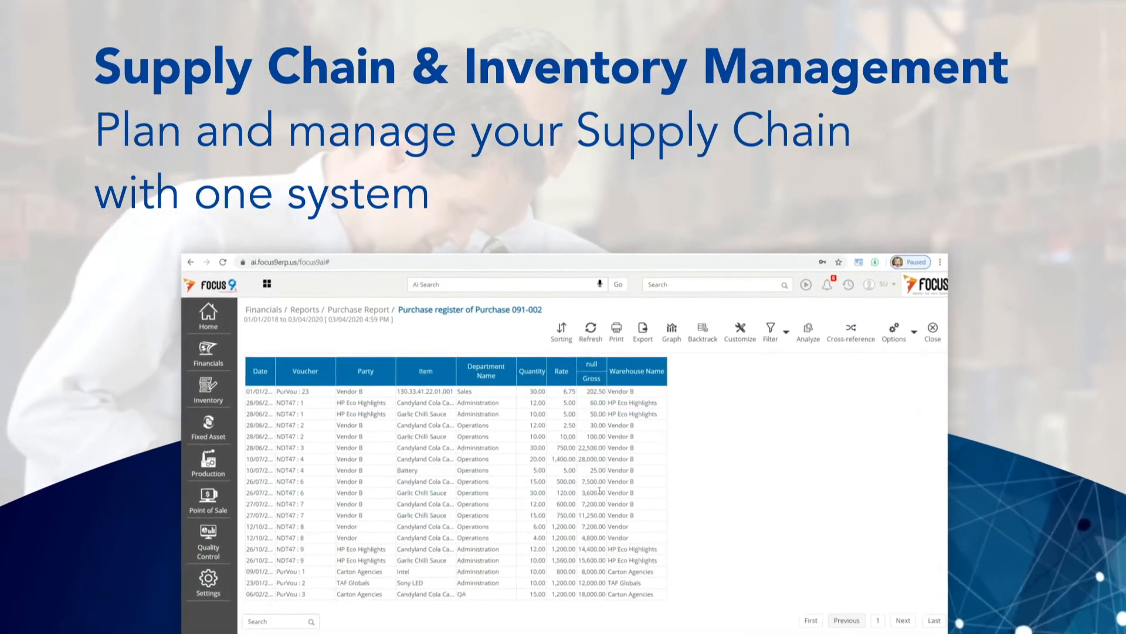
# - Analyse the register with rows grouped by Party, then month, then Item, paging to page 3
pyautogui.click(811, 346)
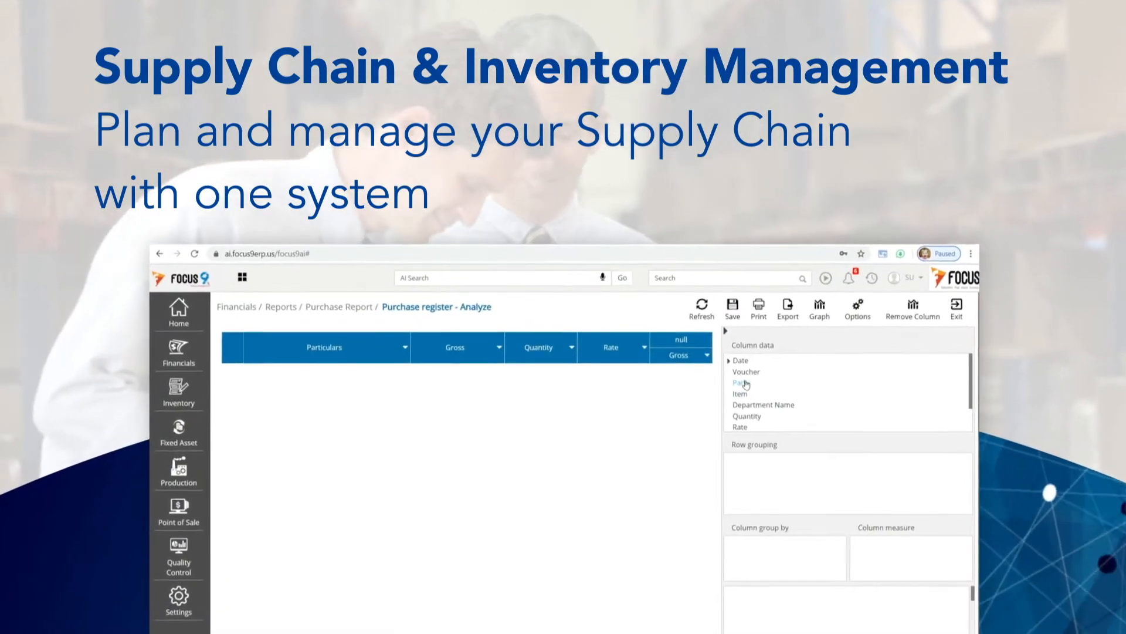
pyautogui.moveTo(751, 385); pyautogui.dragTo(763, 474)
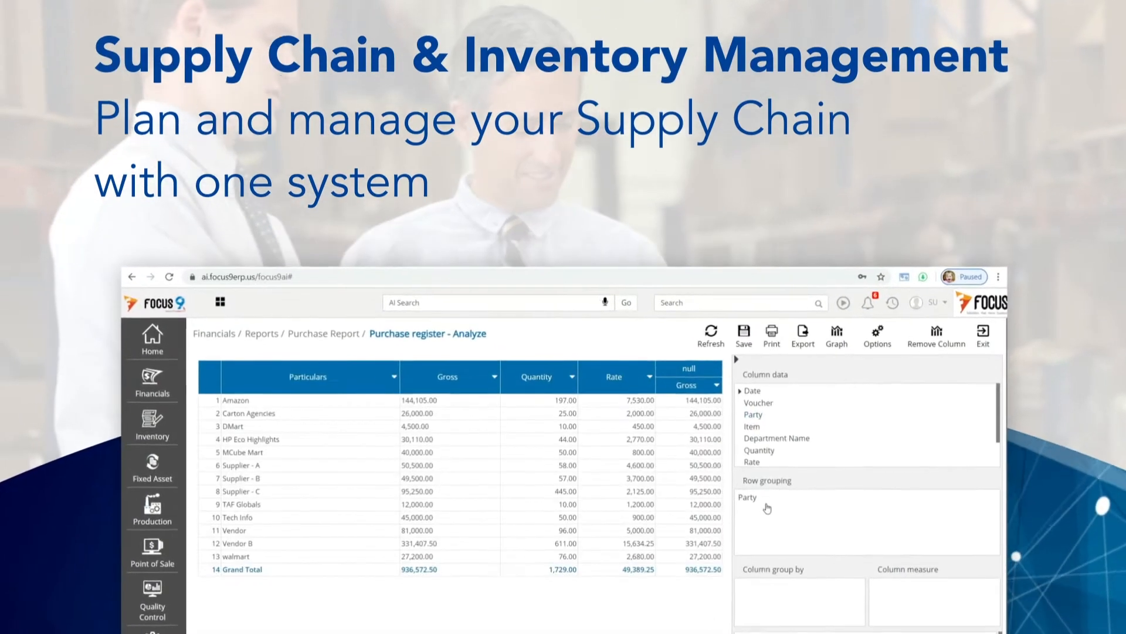
pyautogui.click(734, 359)
pyautogui.moveTo(751, 393); pyautogui.dragTo(763, 437)
pyautogui.moveTo(774, 221); pyautogui.dragTo(768, 258)
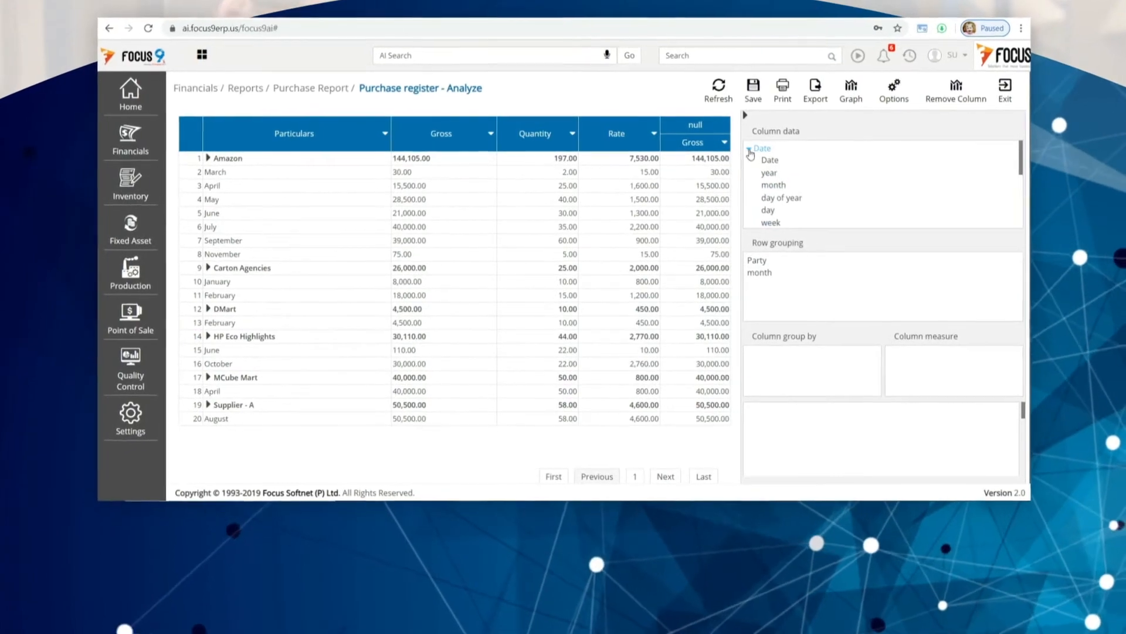
pyautogui.click(745, 138)
pyautogui.moveTo(758, 175); pyautogui.dragTo(774, 281)
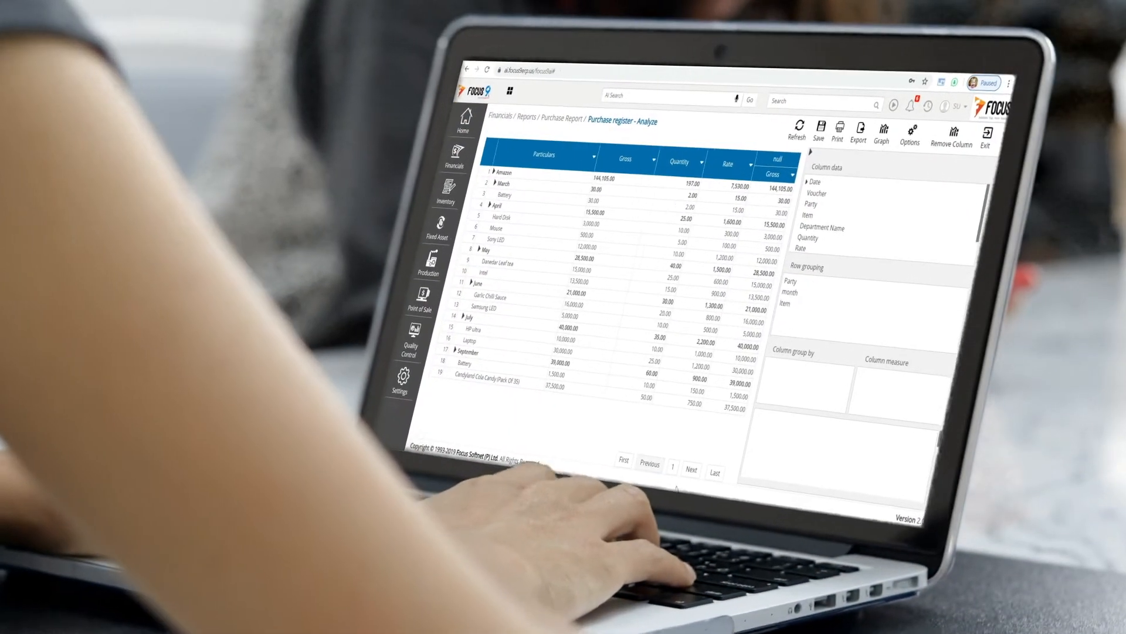
pyautogui.click(667, 479)
pyautogui.click(680, 486)
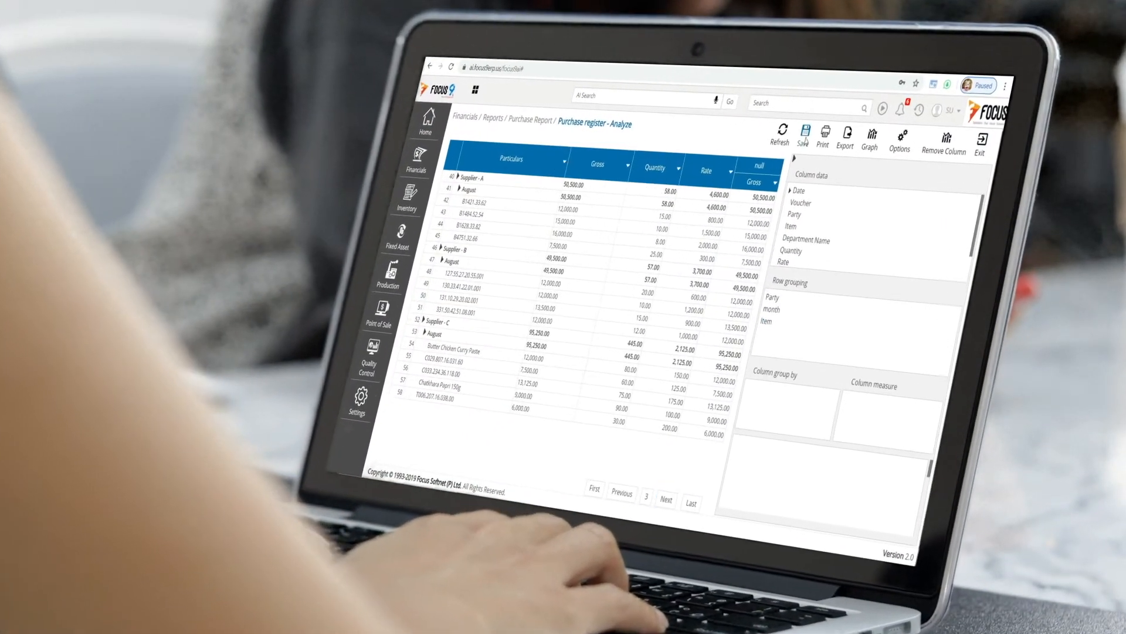
# - Save the analysis as a report named 'Purchase'
pyautogui.click(813, 132)
pyautogui.click(632, 148)
pyautogui.write('Purchase')
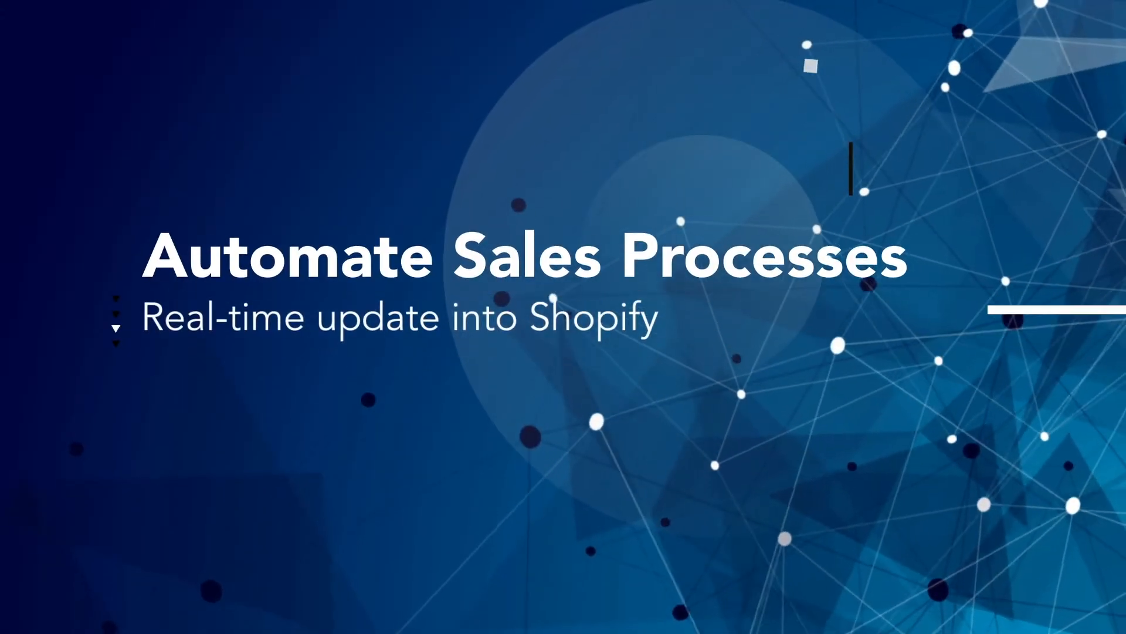
# - Enter a tracking number and select the entered value
pyautogui.write('6789')
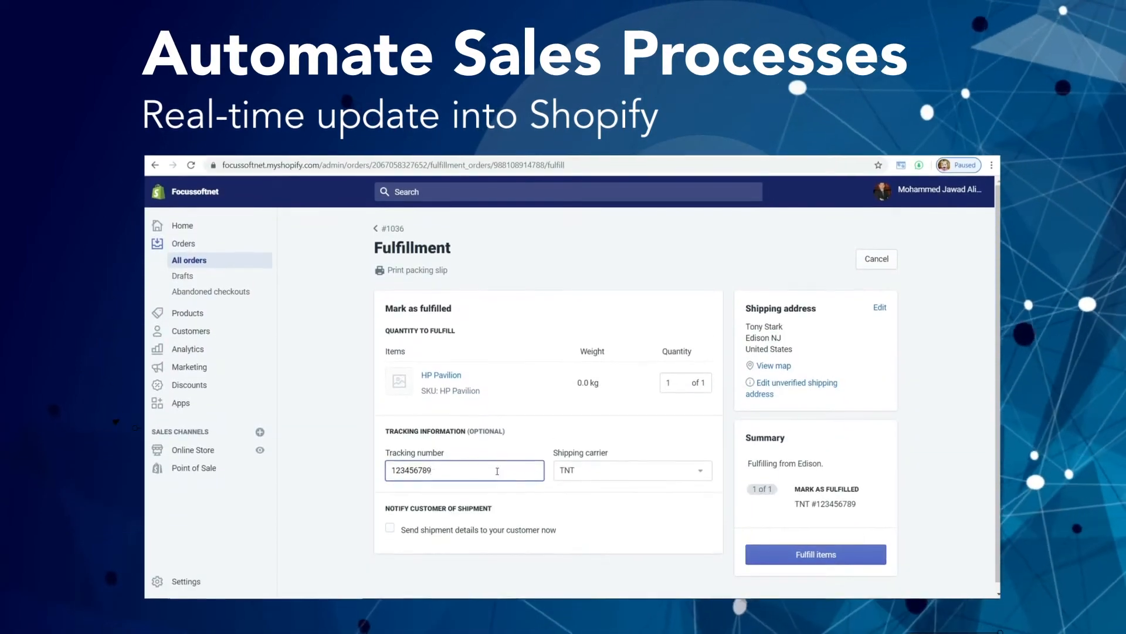
pyautogui.moveTo(499, 520); pyautogui.dragTo(382, 529)
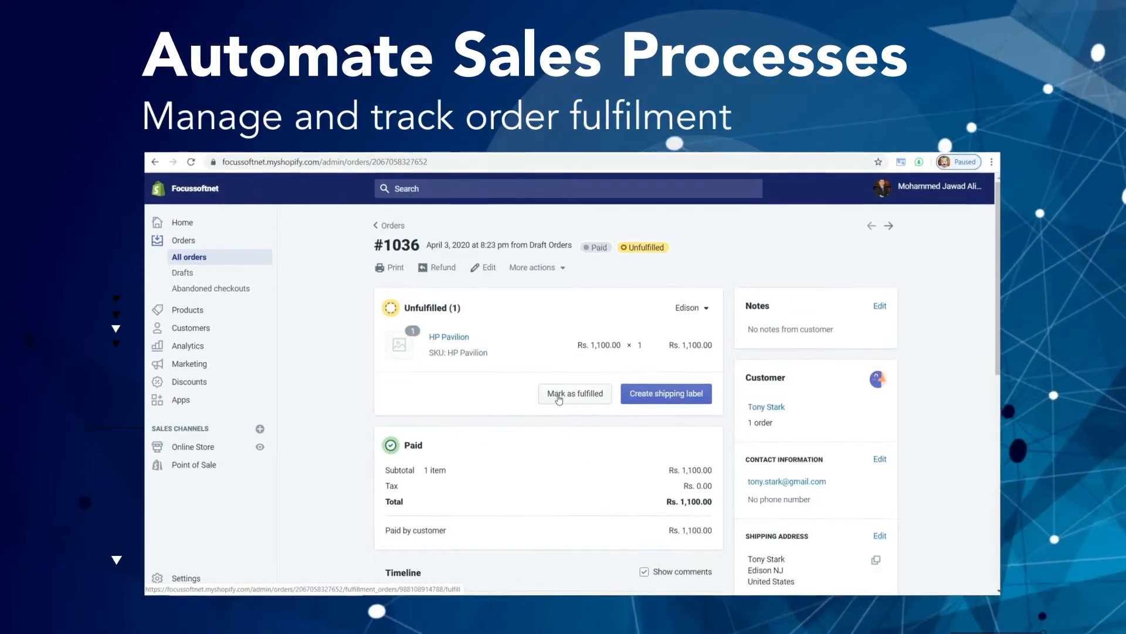
pyautogui.scroll(-10, 538, 442)
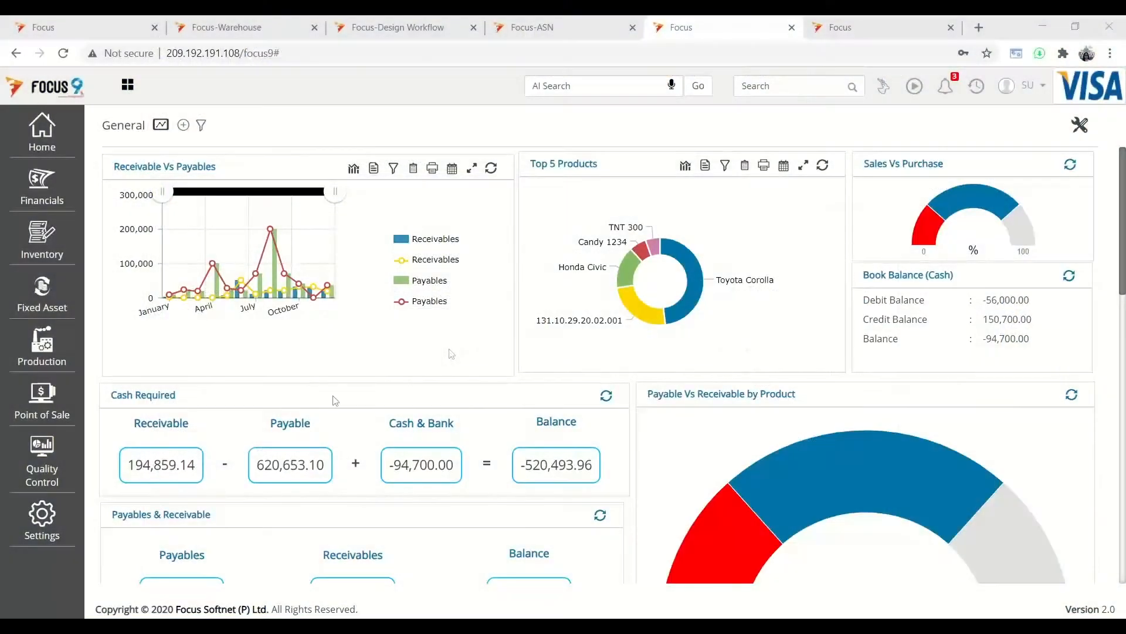
# - Check the settings options and dashboard list, then put the General dashboard into customisation mode
pyautogui.click(56, 514)
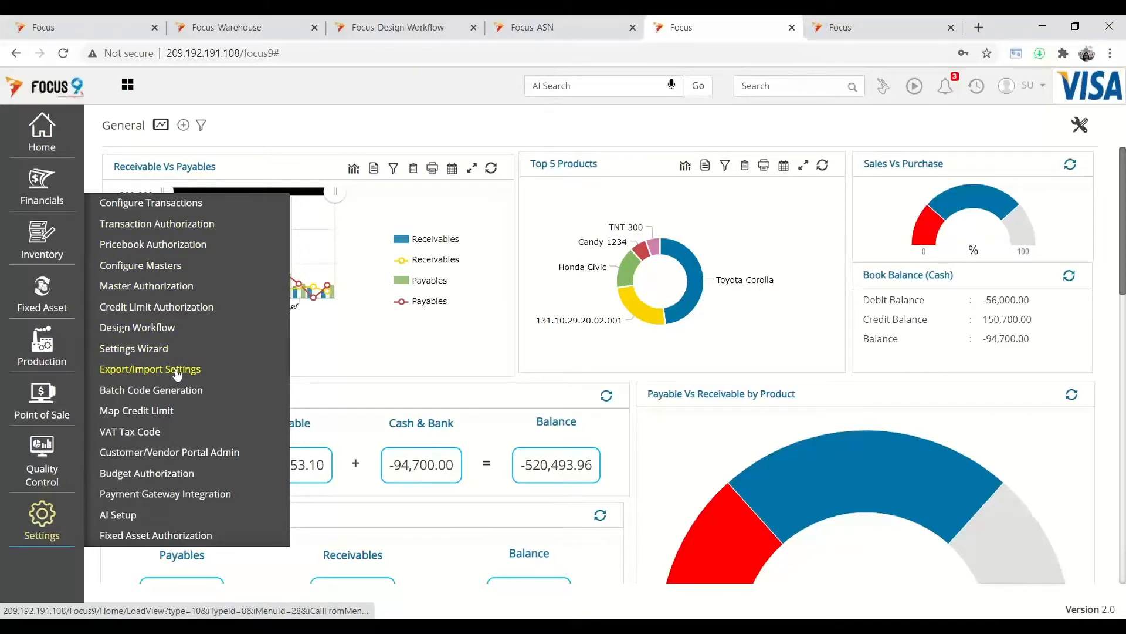
pyautogui.click(356, 360)
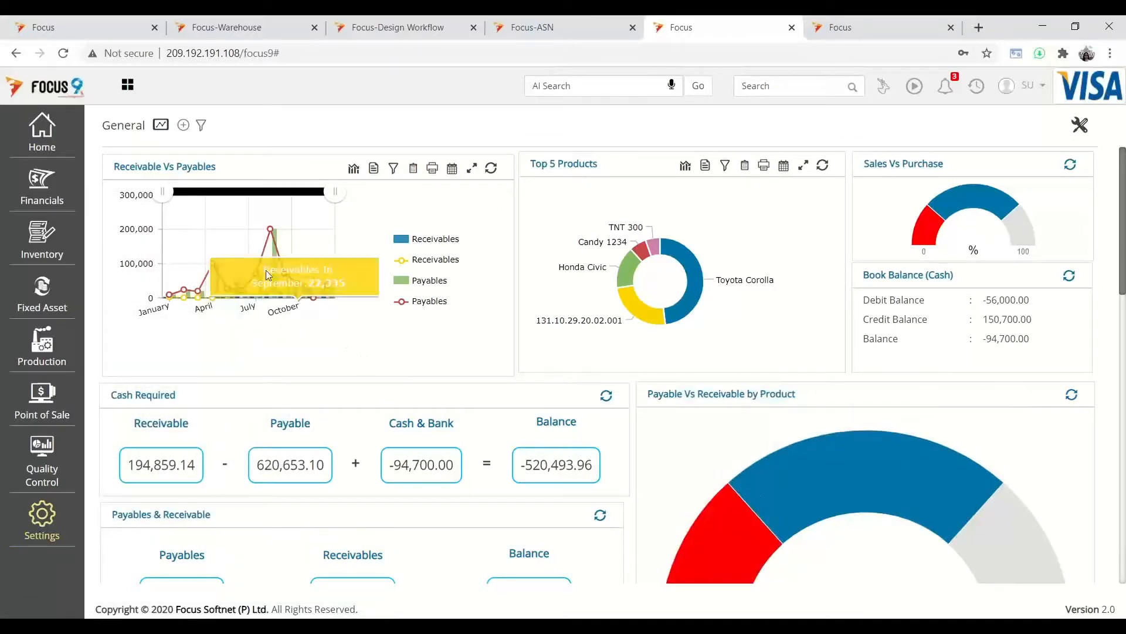
pyautogui.click(161, 125)
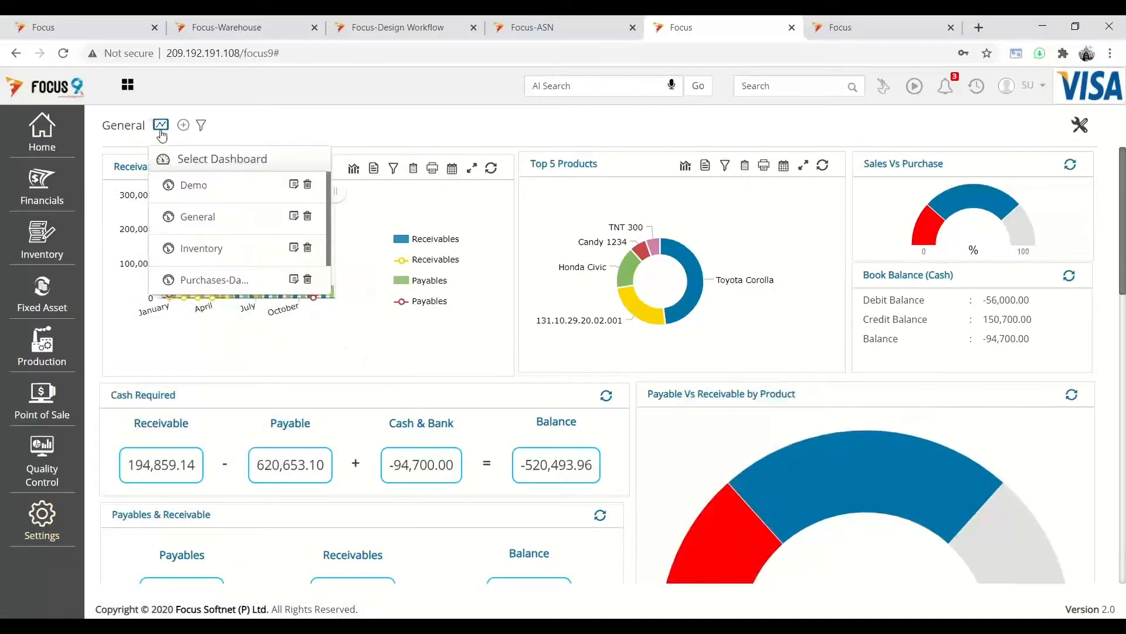
pyautogui.click(216, 326)
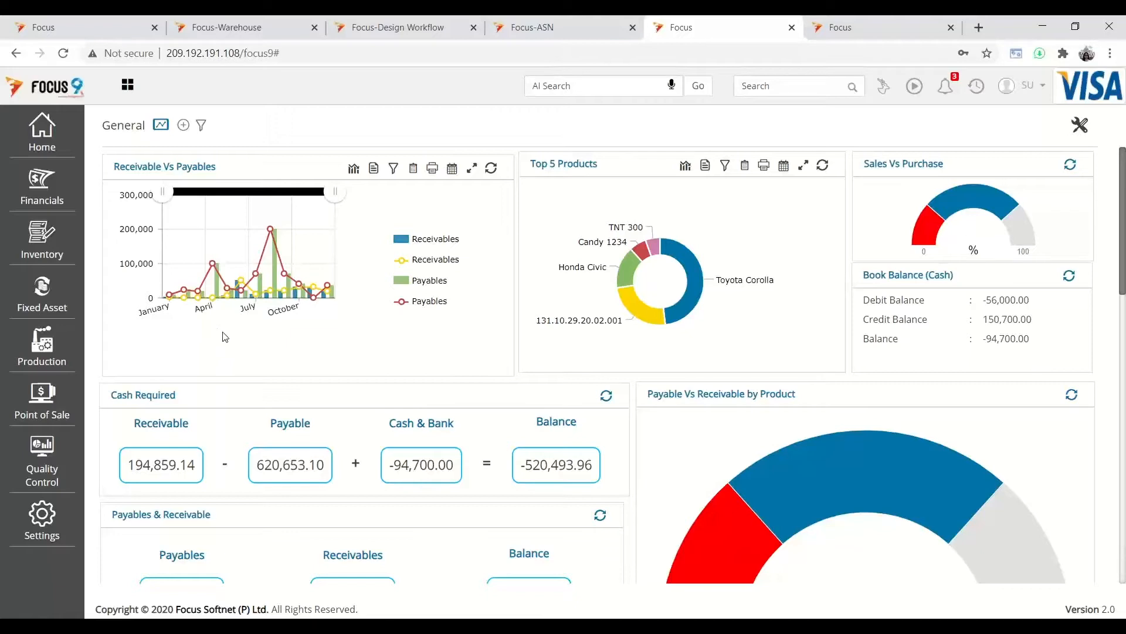
pyautogui.click(1081, 127)
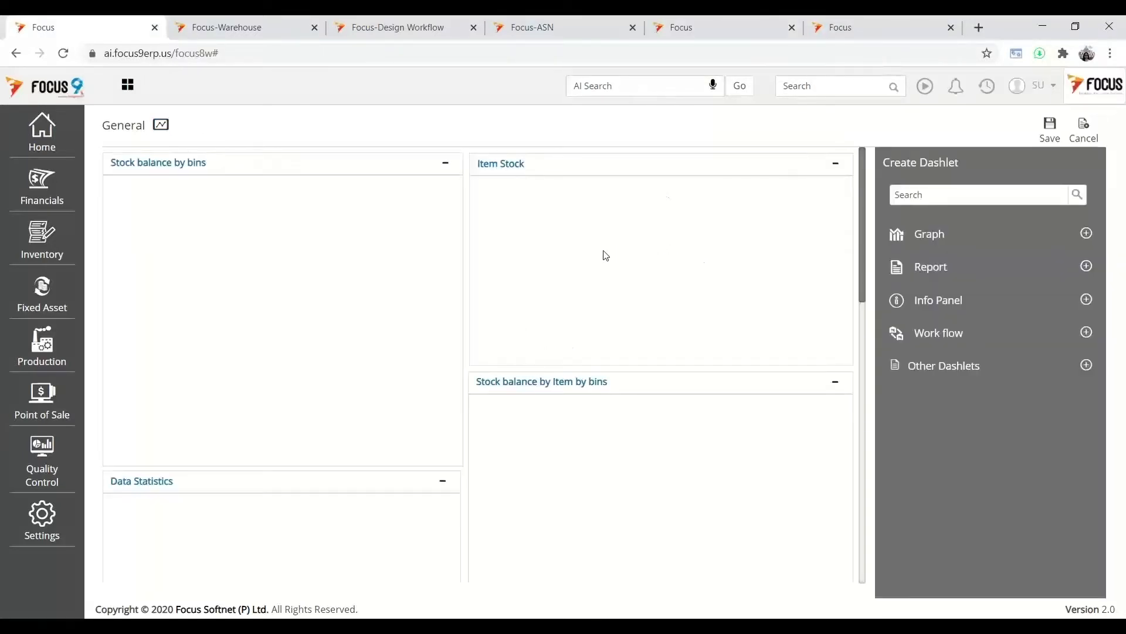
# - Expand the Report options in the Create Dashlet panel
pyautogui.scroll(-10, 666, 309)
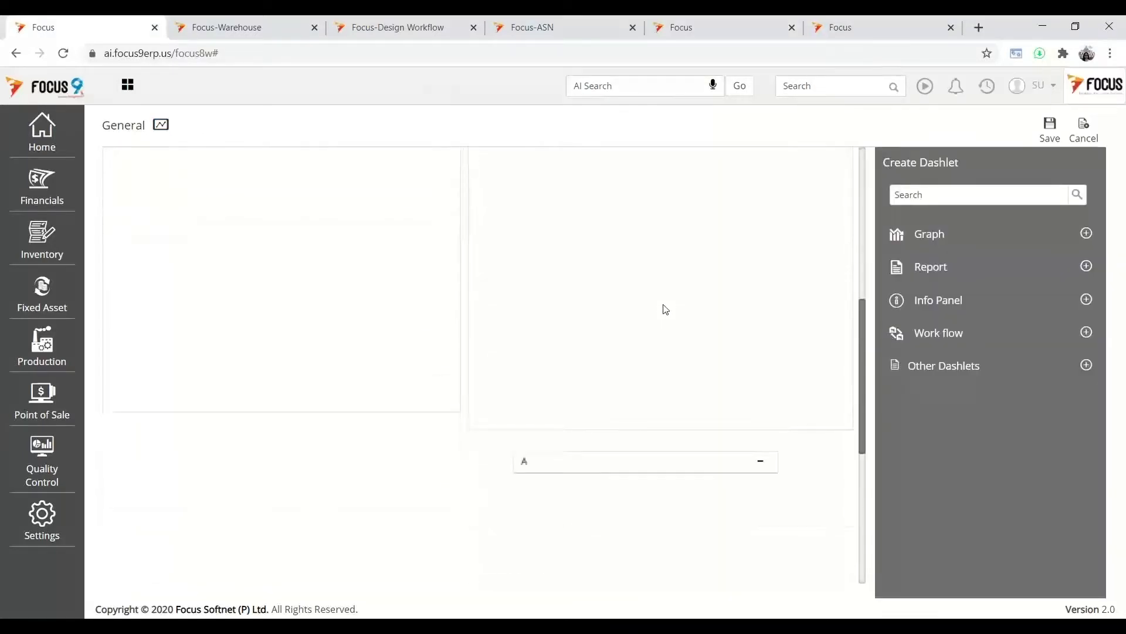
pyautogui.scroll(10, 666, 310)
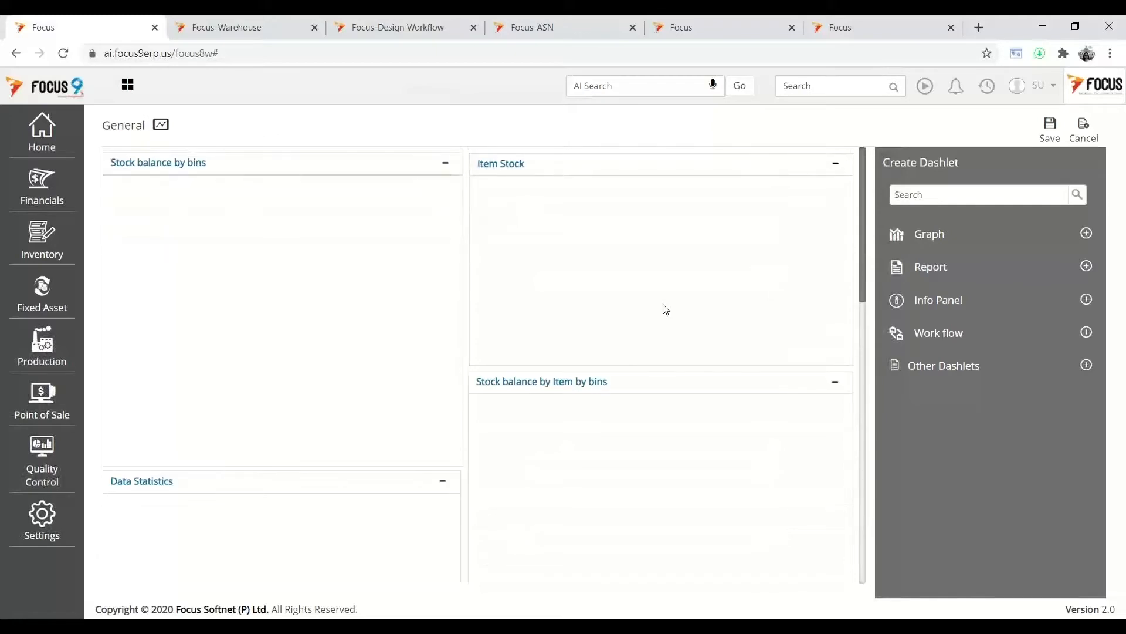
pyautogui.click(912, 280)
pyautogui.scroll(-5, 710, 314)
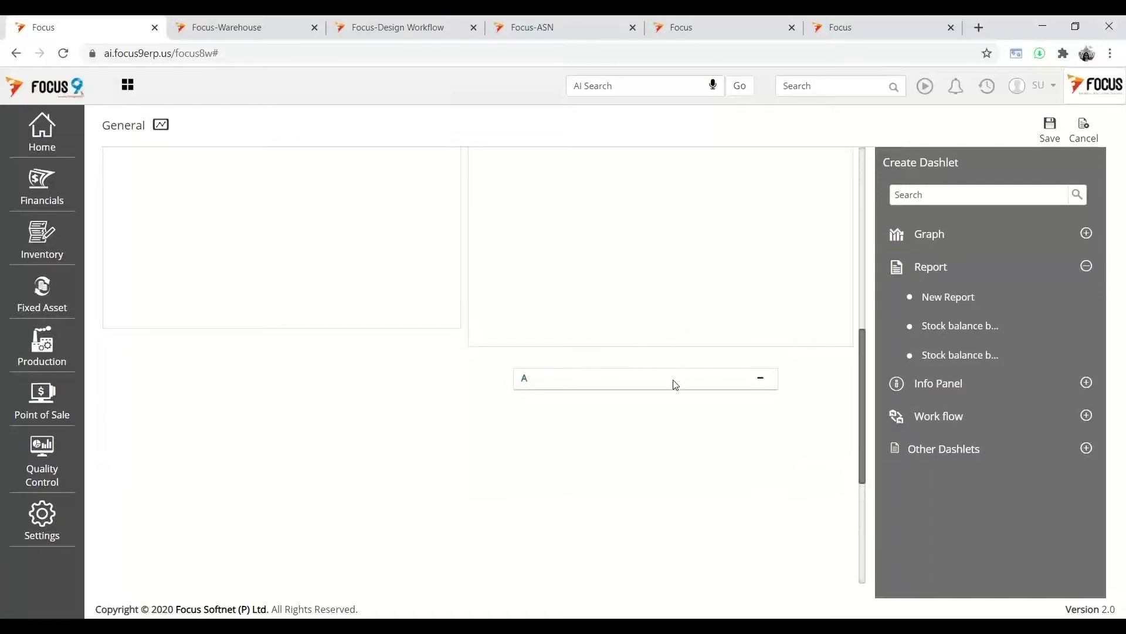
# - Move and enlarge dashlet A, then cancel to discard the layout changes
pyautogui.moveTo(675, 385); pyautogui.dragTo(630, 374)
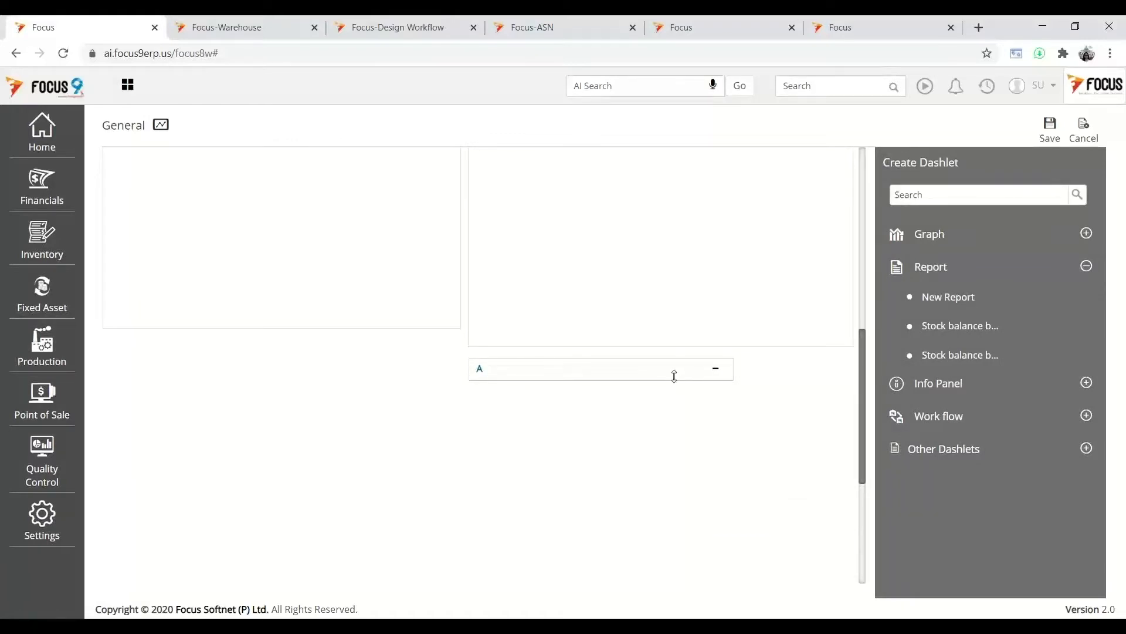
pyautogui.moveTo(680, 425); pyautogui.dragTo(696, 470)
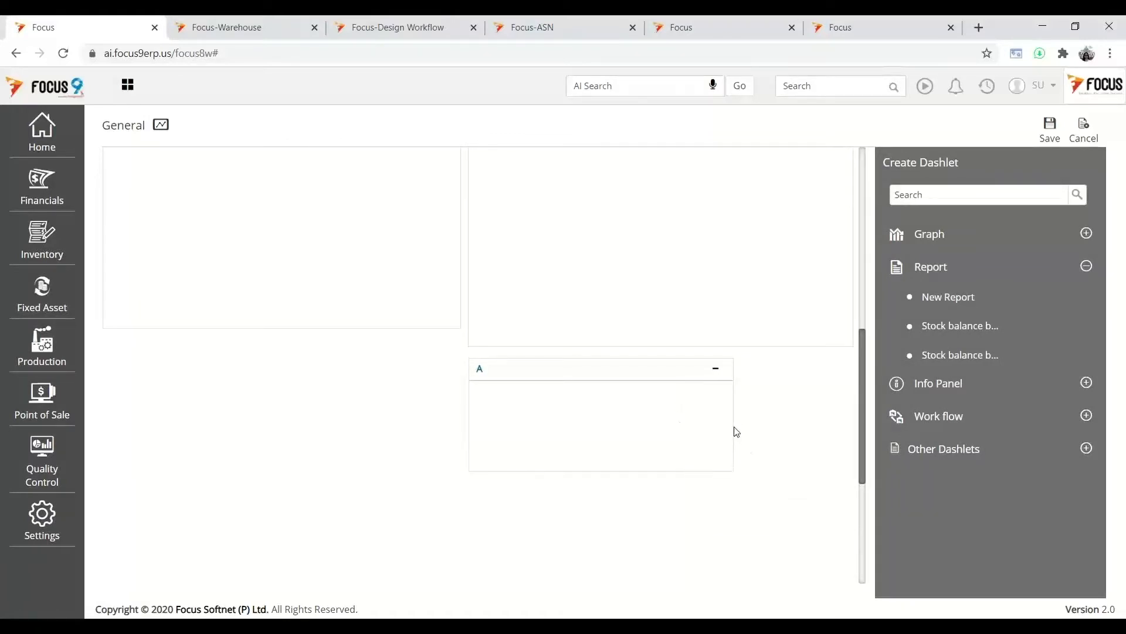
pyautogui.moveTo(735, 432); pyautogui.dragTo(848, 424)
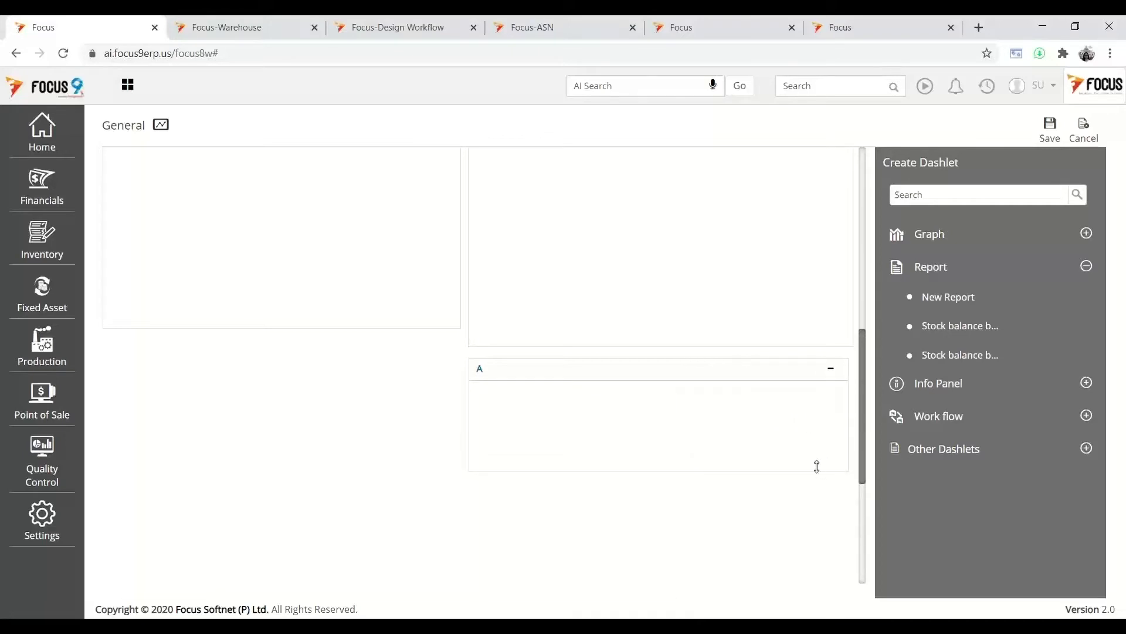
pyautogui.moveTo(816, 466); pyautogui.dragTo(824, 511)
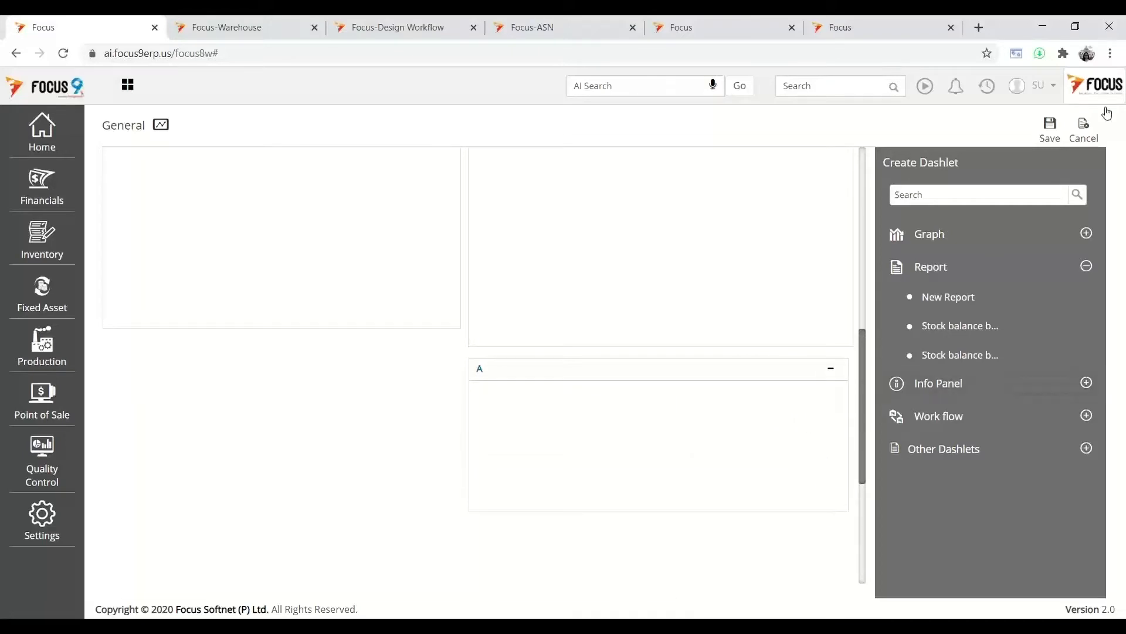
pyautogui.click(1085, 129)
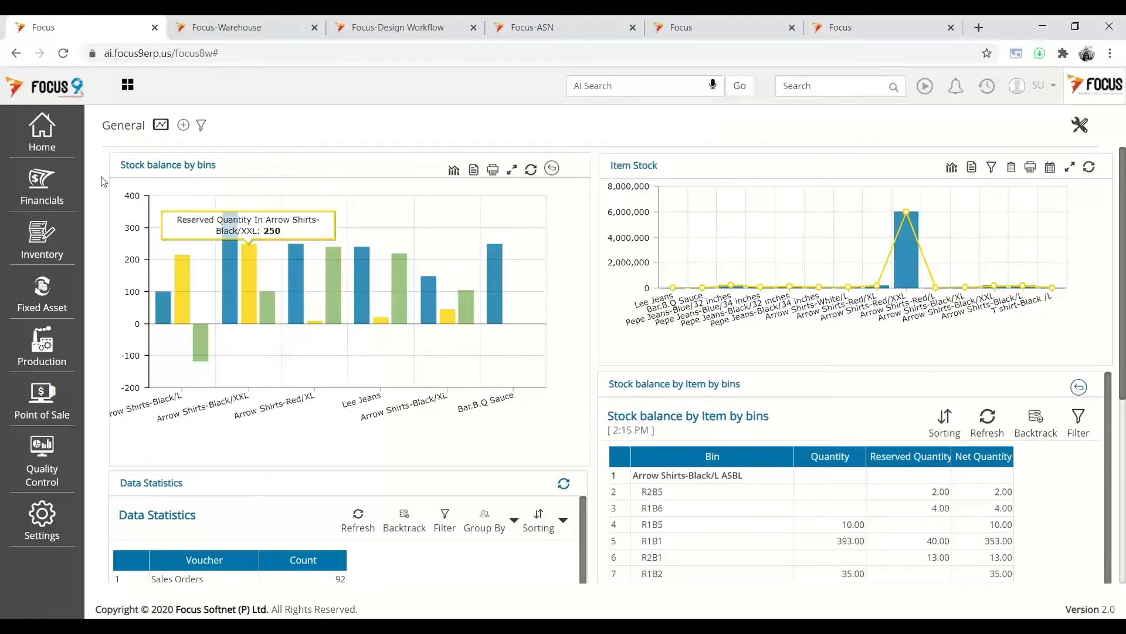
# - Go through Home > Masters to Warehouse and bring up the Main Warehouse record tab
pyautogui.click(47, 150)
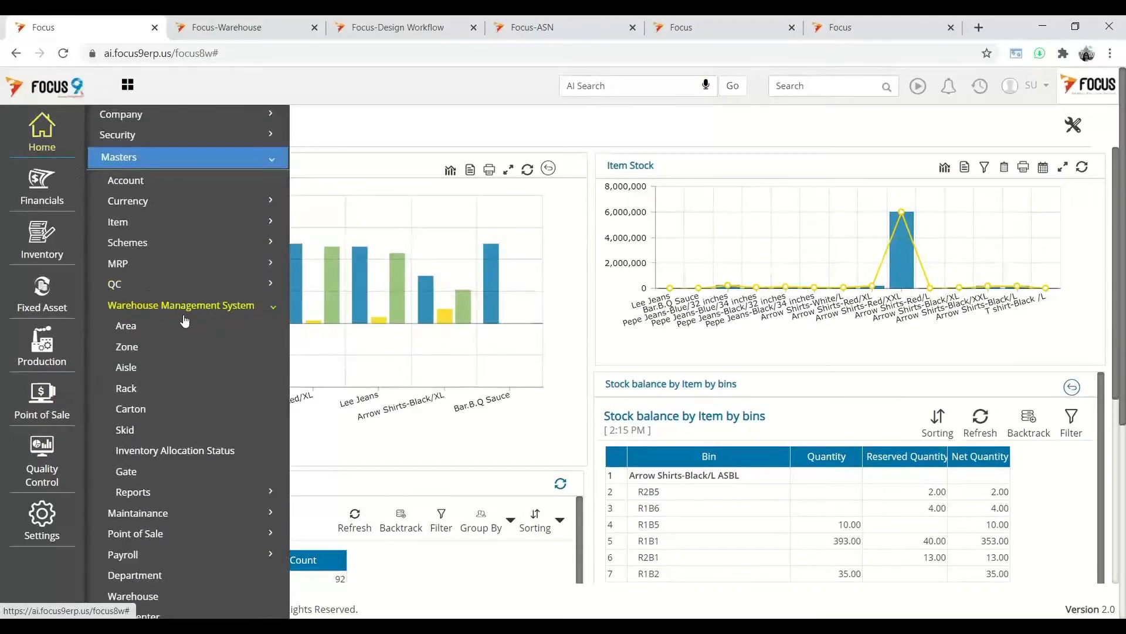
pyautogui.scroll(-1, 186, 321)
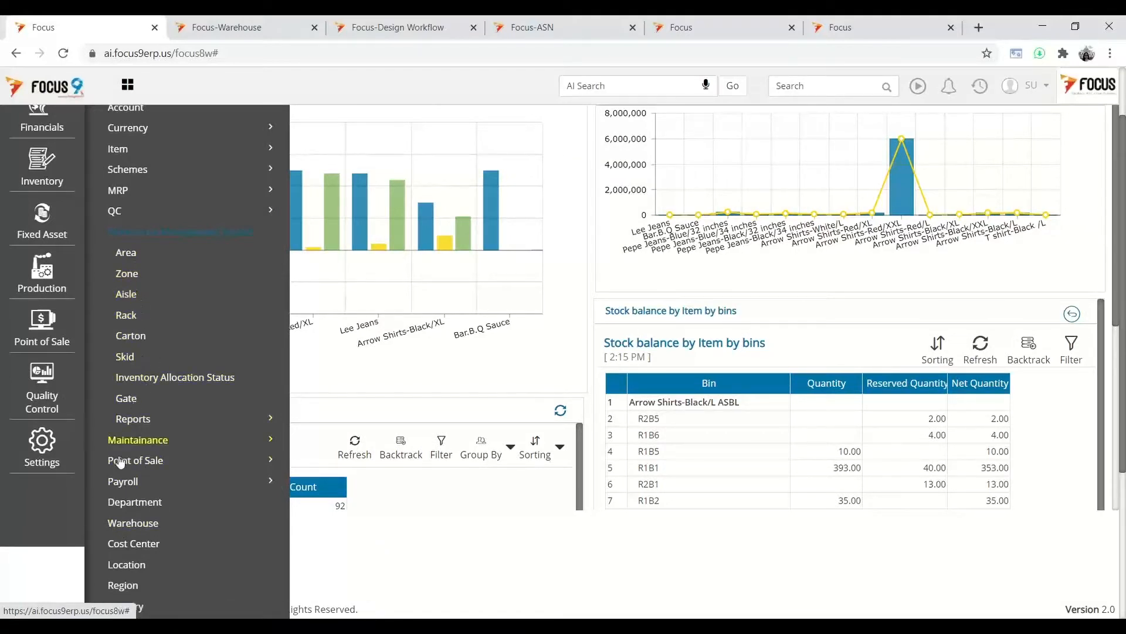
pyautogui.scroll(-3, 181, 486)
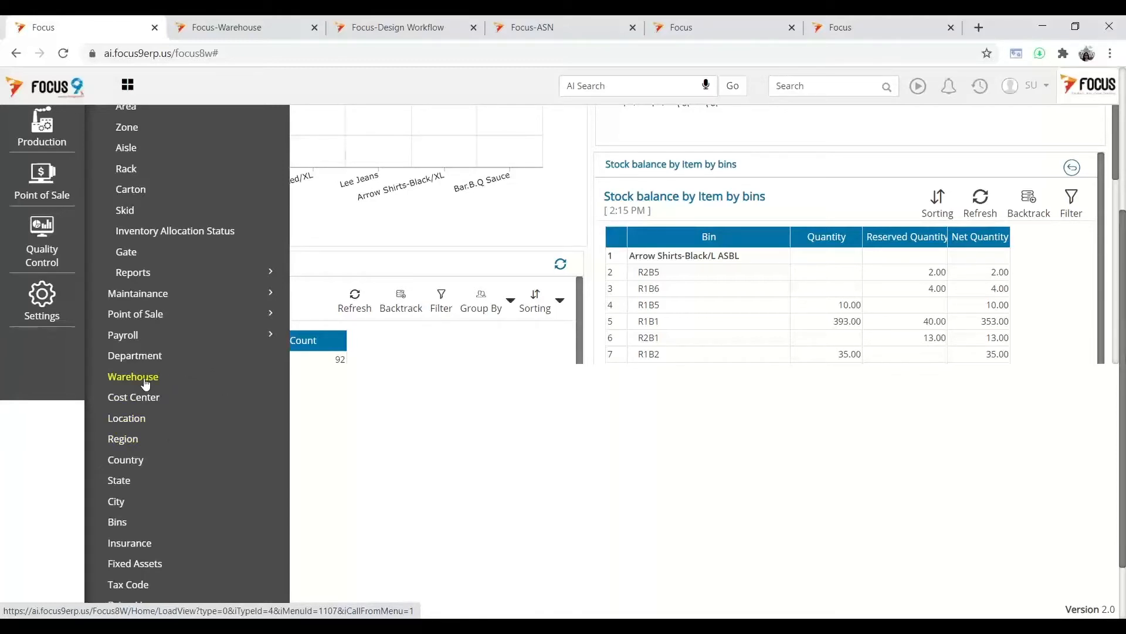
pyautogui.click(241, 29)
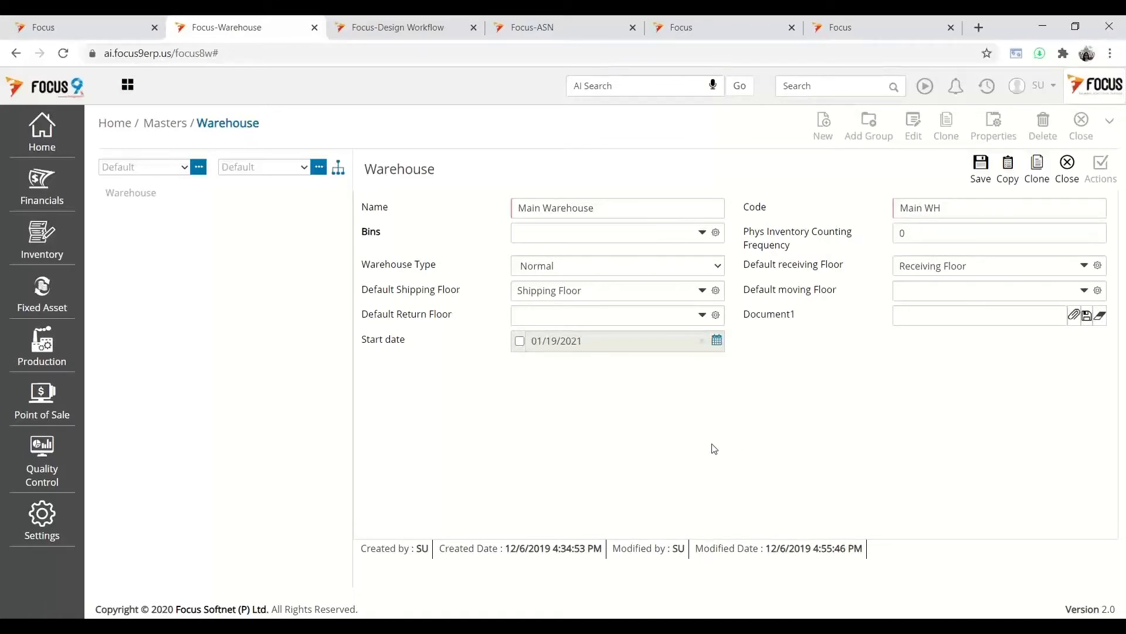
# - Open Home > Masters > Warehouse Management System > Zone, showing Normal Storage and Cold Storage
pyautogui.click(86, 26)
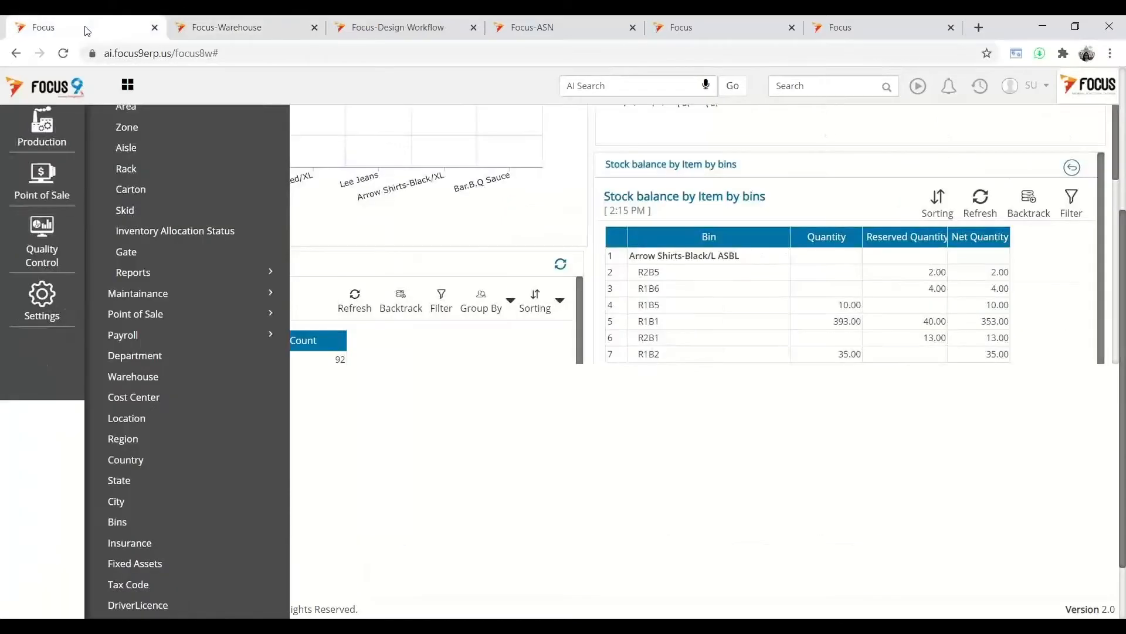
pyautogui.scroll(1, 180, 227)
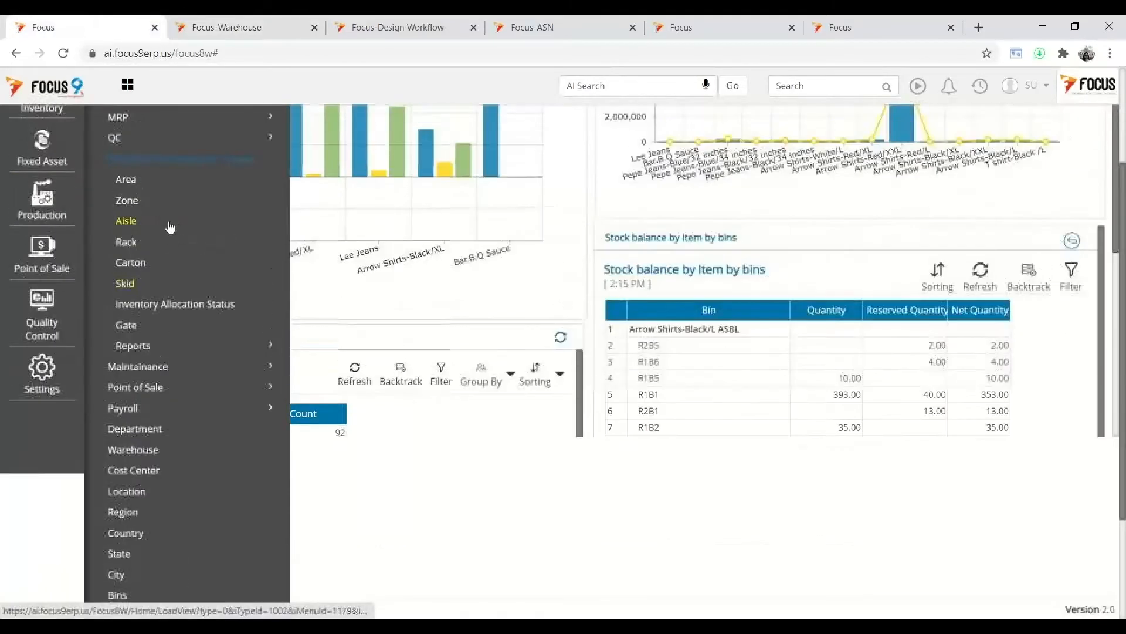
pyautogui.click(127, 203)
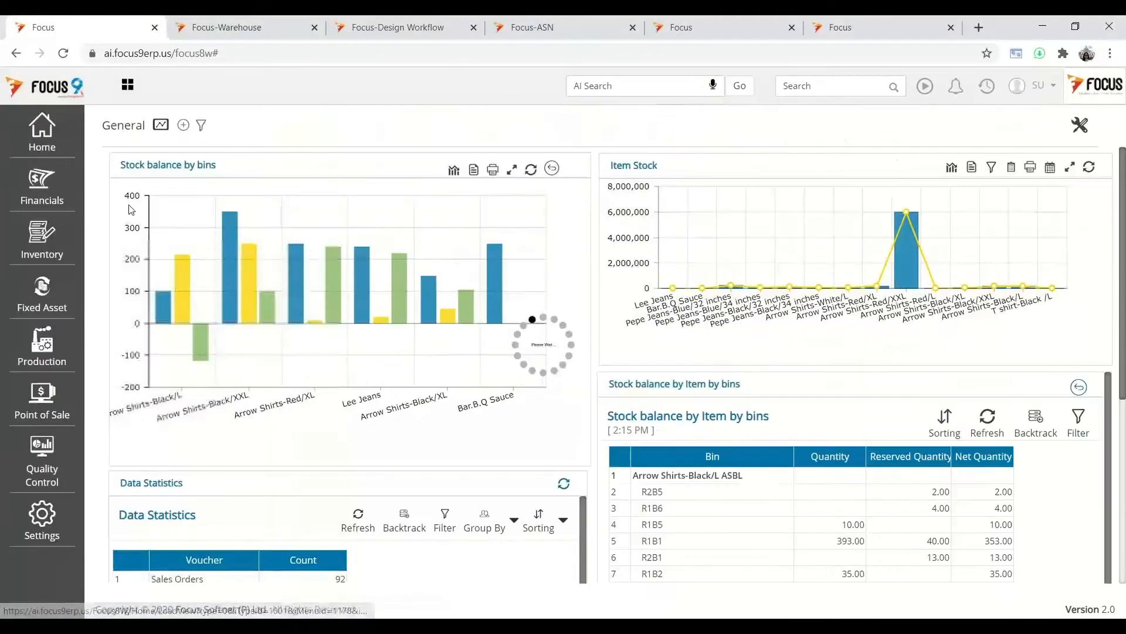
pyautogui.click(216, 27)
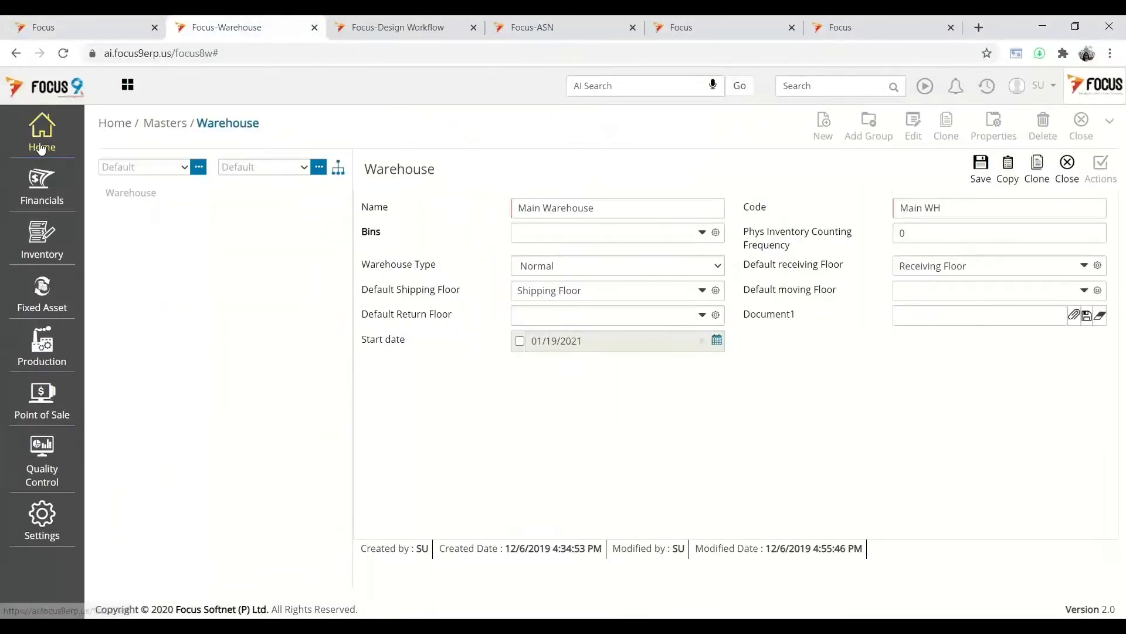
pyautogui.moveTo(41, 144)
pyautogui.click(106, 157)
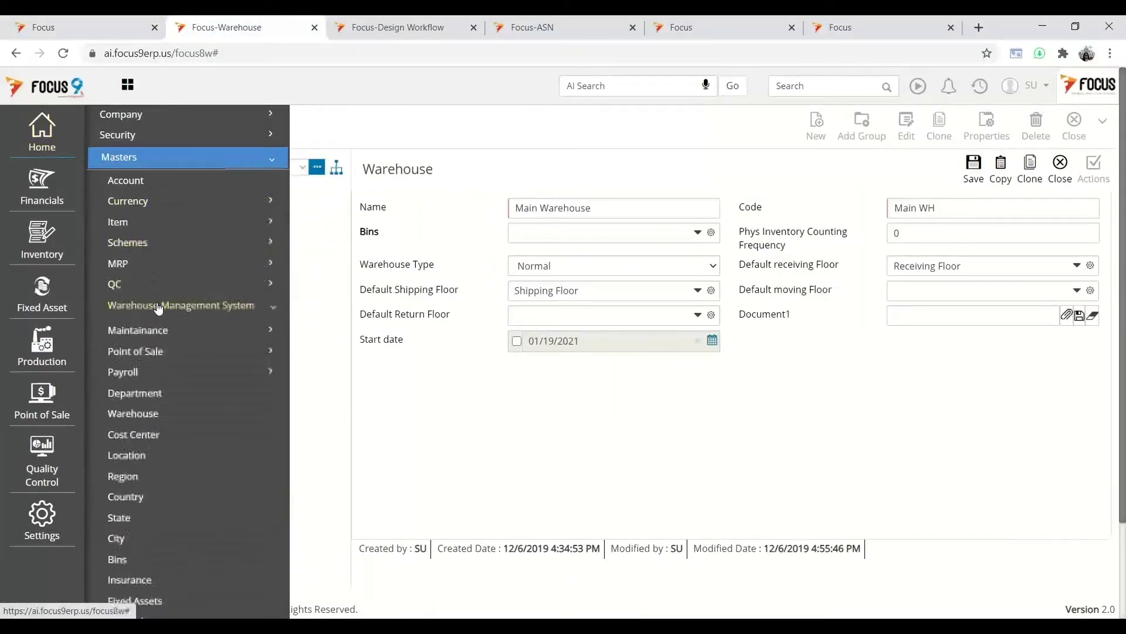
pyautogui.click(156, 304)
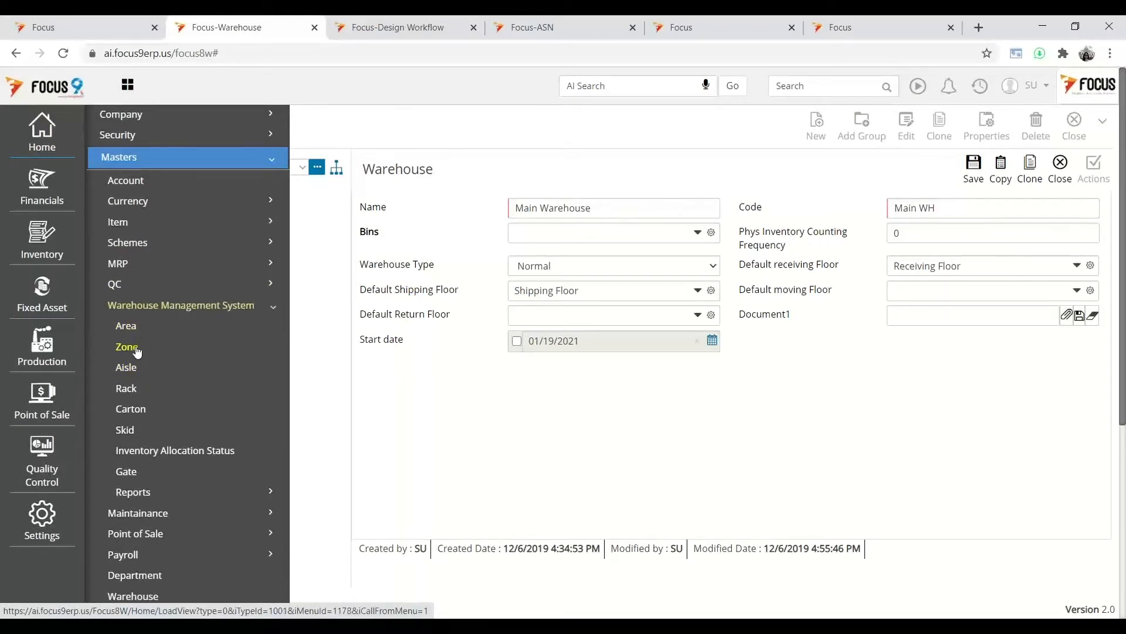
pyautogui.click(136, 348)
pyautogui.scroll(-3, 199, 397)
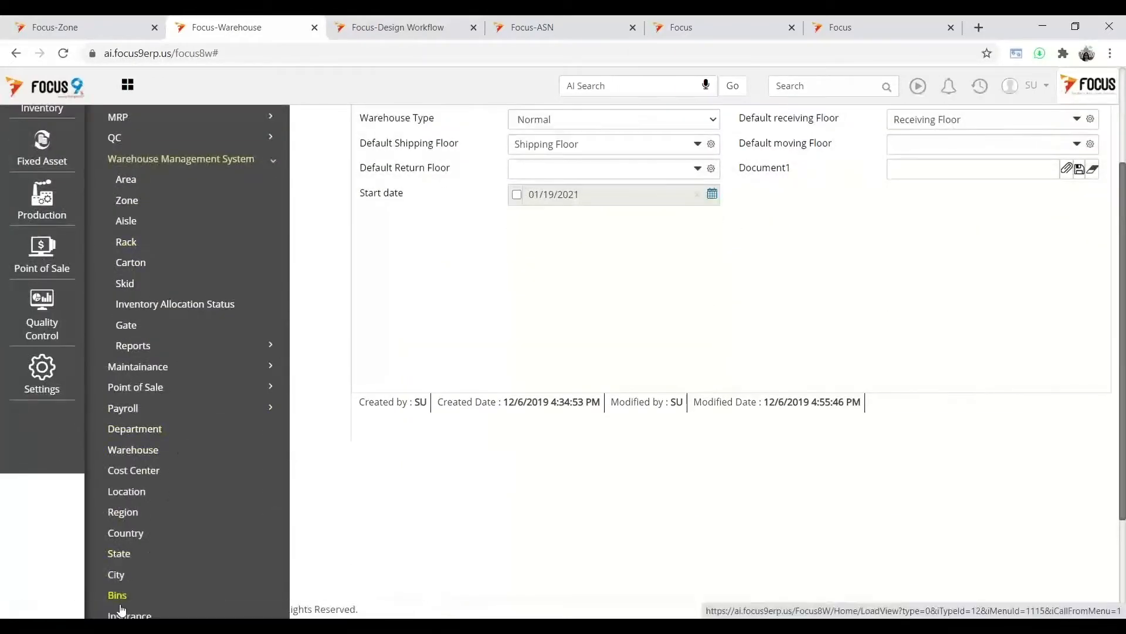
pyautogui.click(88, 27)
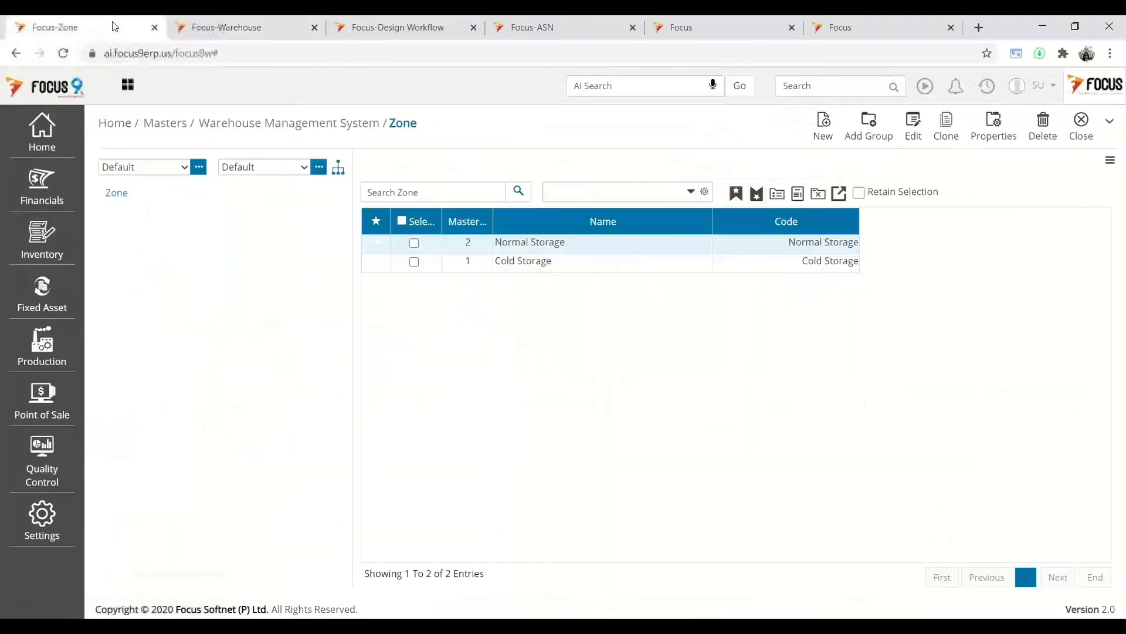
# - Open the Cold Storage zone (-10 to 10, Area A) for editing, then return to the Warehouse tab
pyautogui.click(413, 262)
pyautogui.click(912, 136)
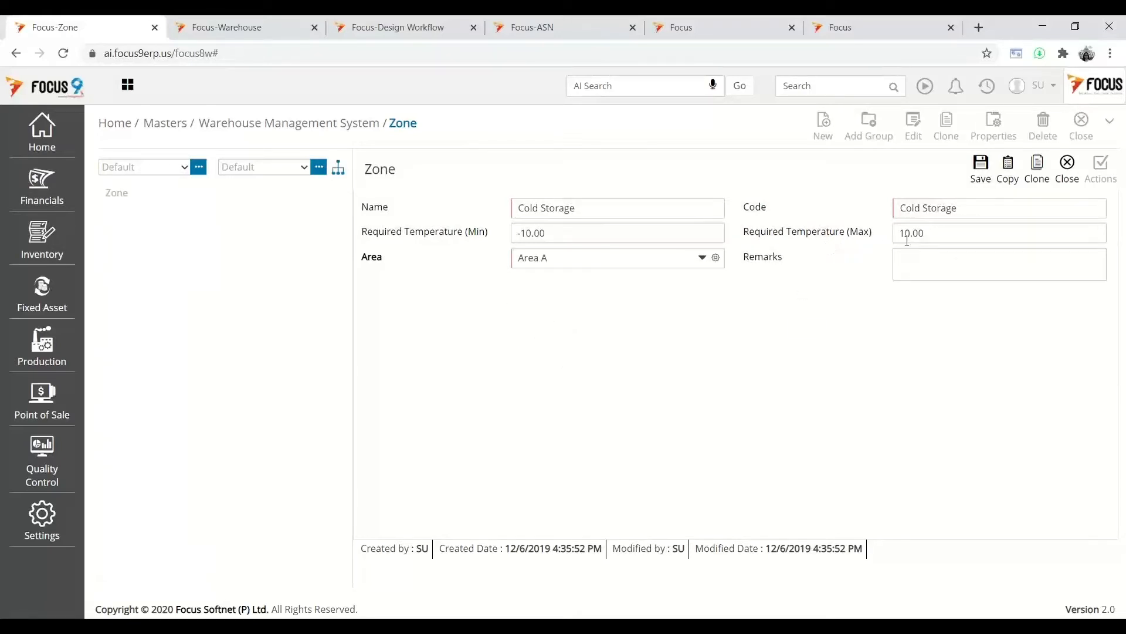
pyautogui.click(250, 30)
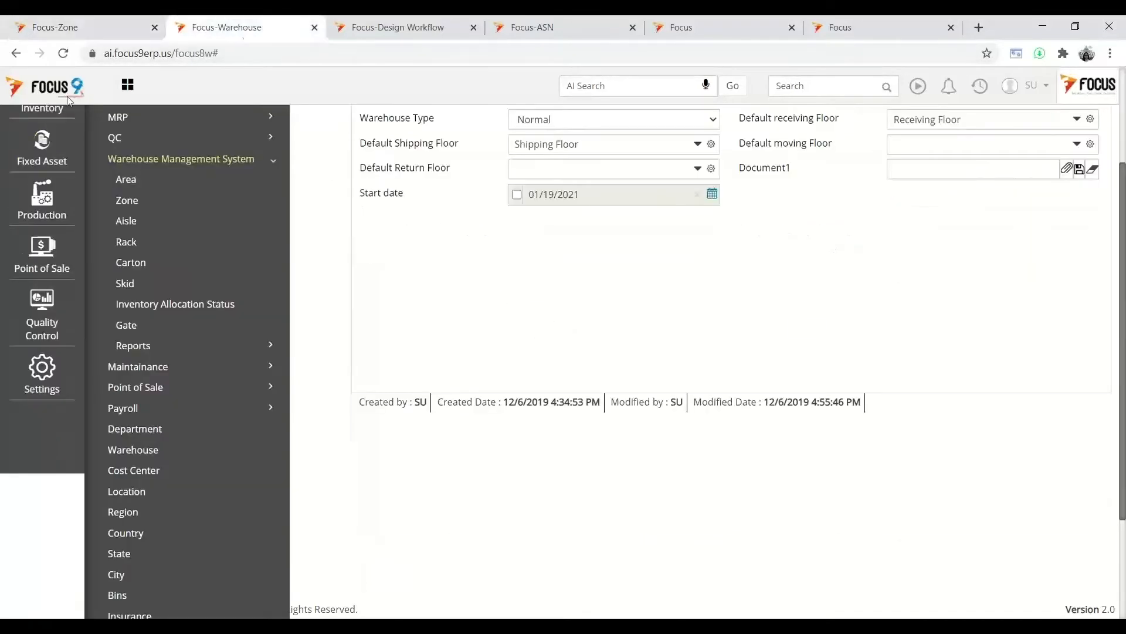
# - Open bin R3B6 from the Bins master, check its Dimension and General tabs, and close it
pyautogui.click(116, 596)
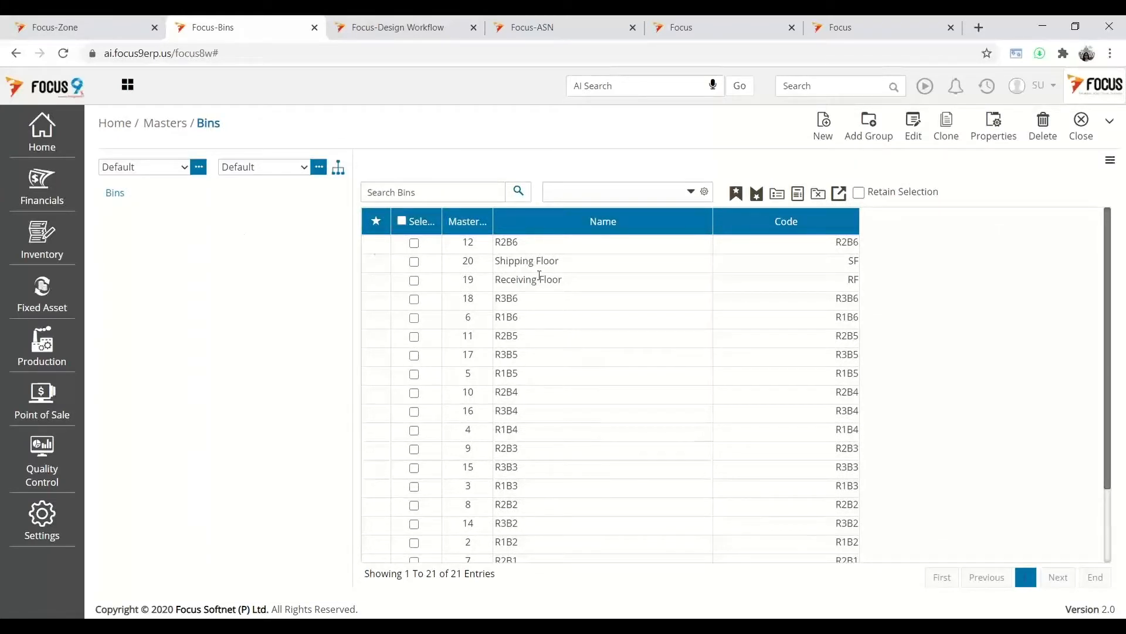
pyautogui.click(415, 299)
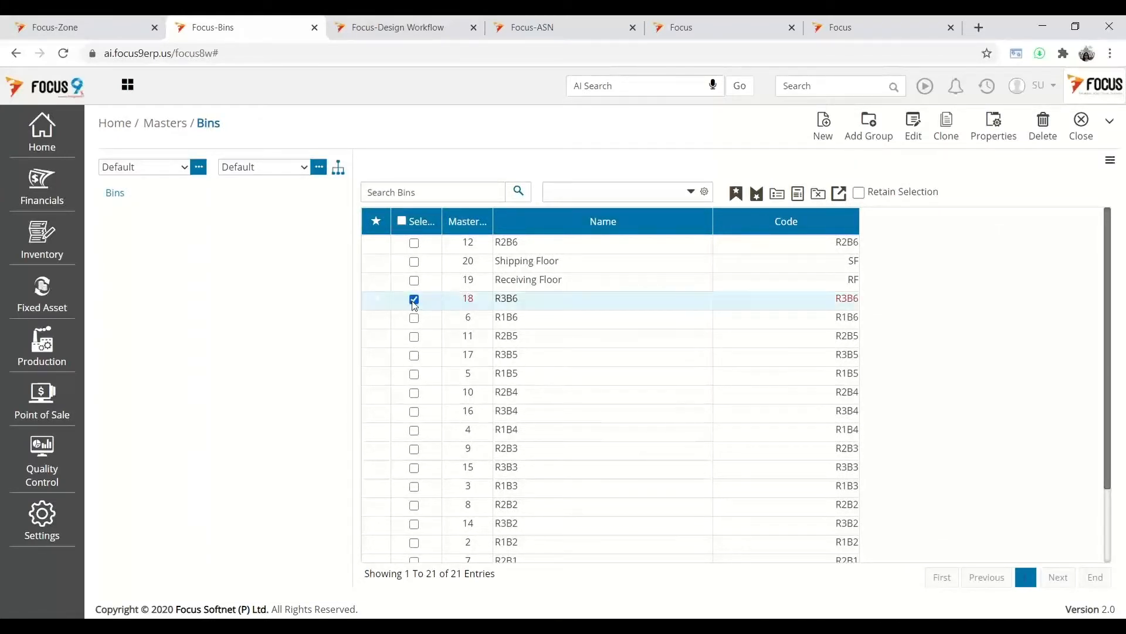
pyautogui.click(914, 131)
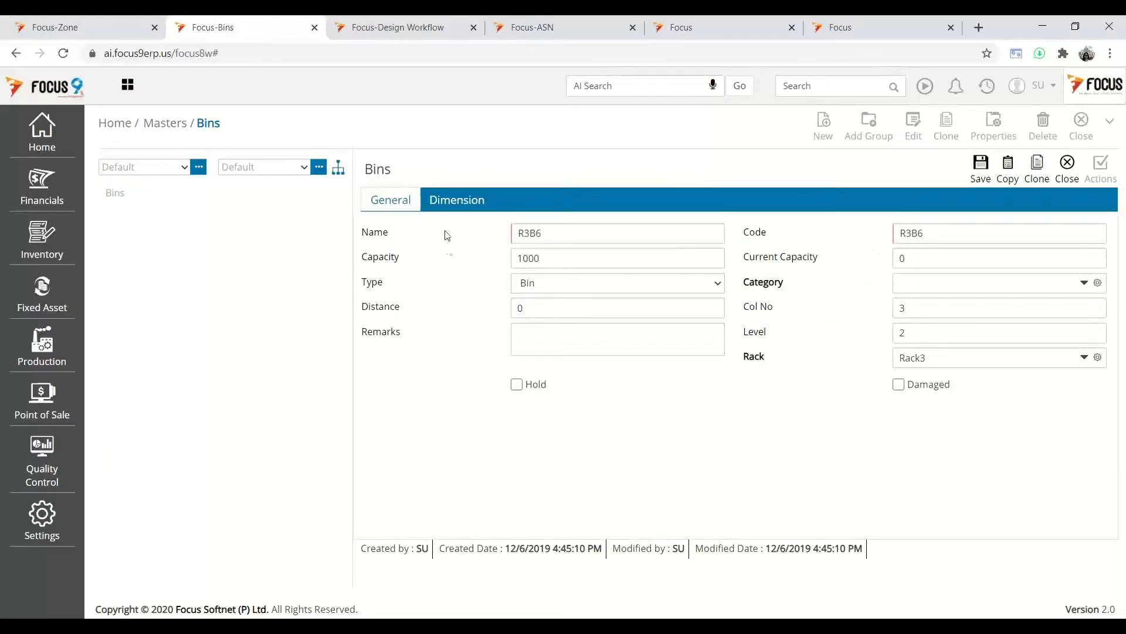
pyautogui.click(455, 202)
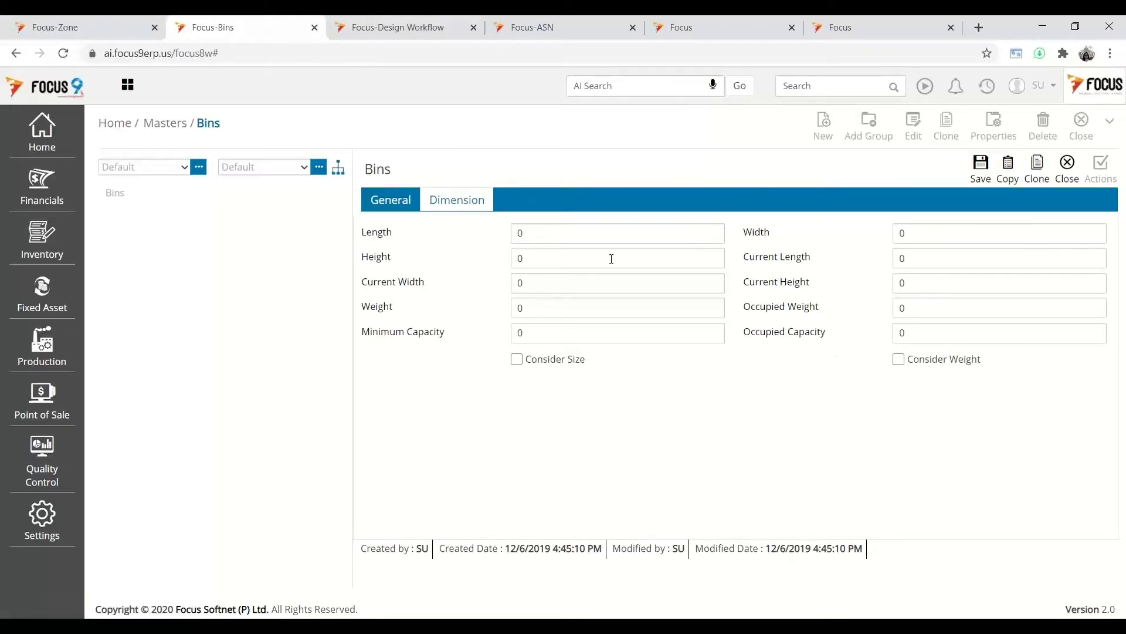
pyautogui.click(385, 204)
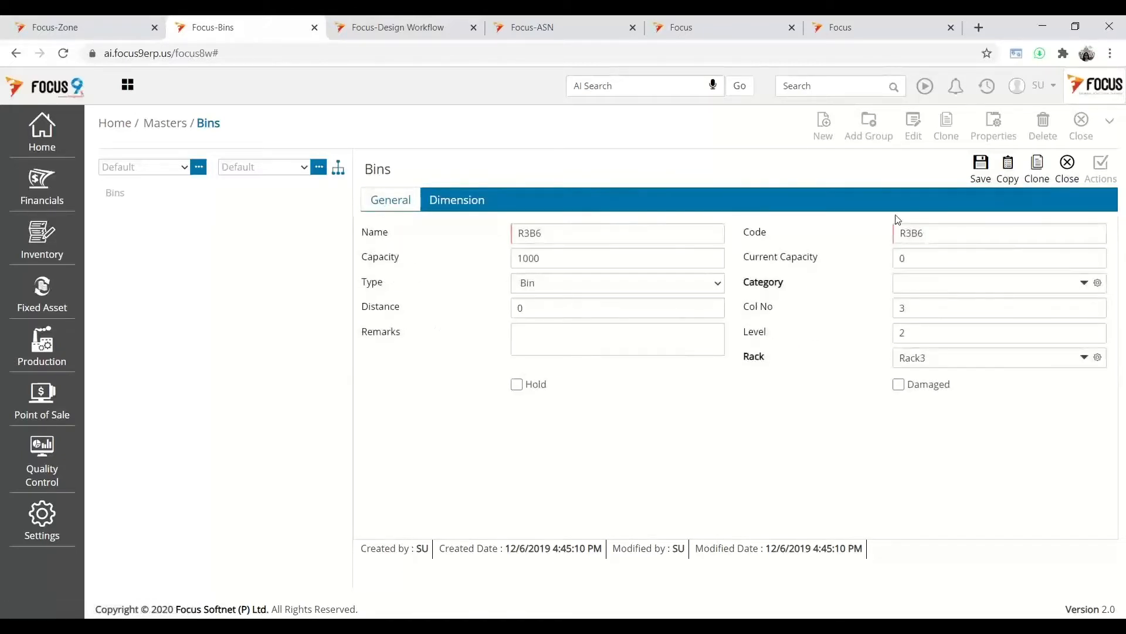
pyautogui.click(1068, 169)
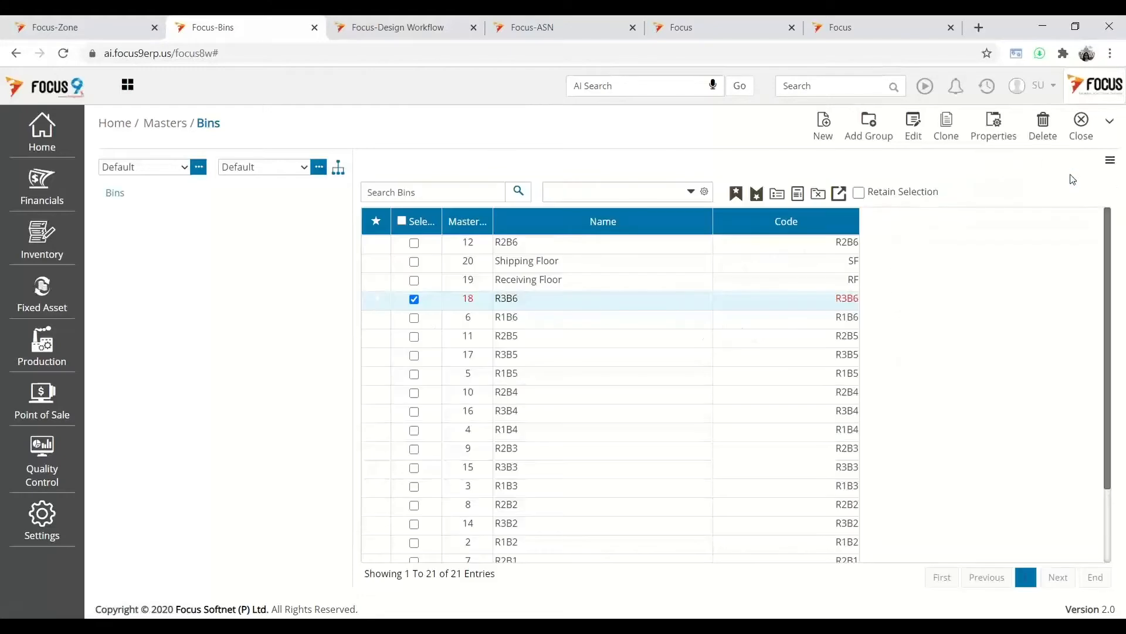
# - Choose Home > Masters > Item > Item to load the Item master list
pyautogui.click(33, 147)
pyautogui.click(115, 157)
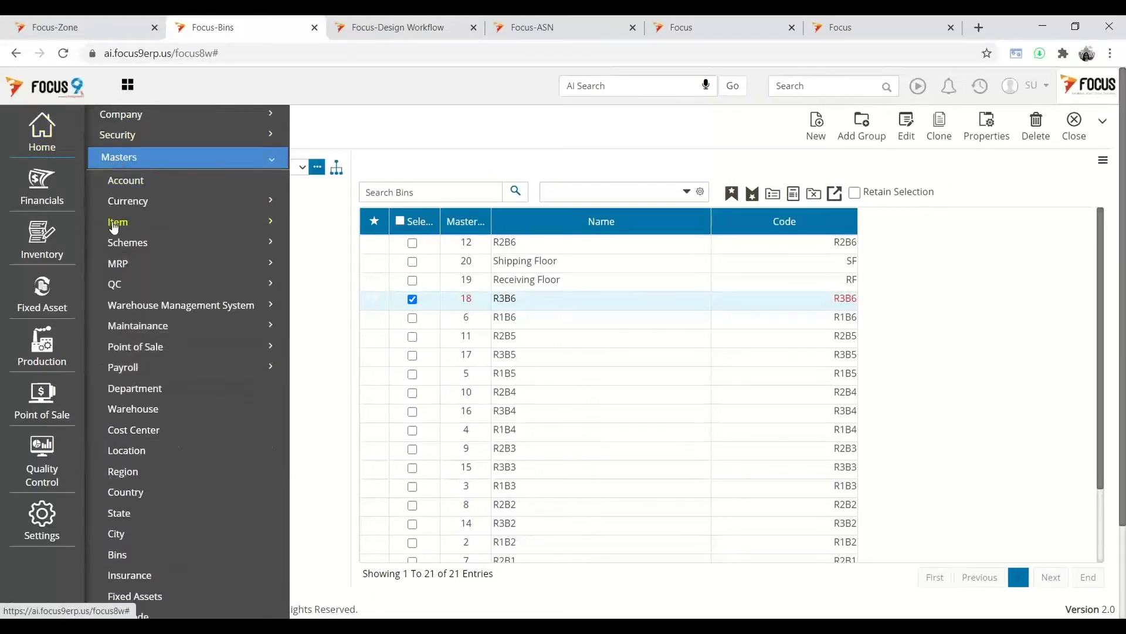
pyautogui.click(114, 228)
pyautogui.click(116, 243)
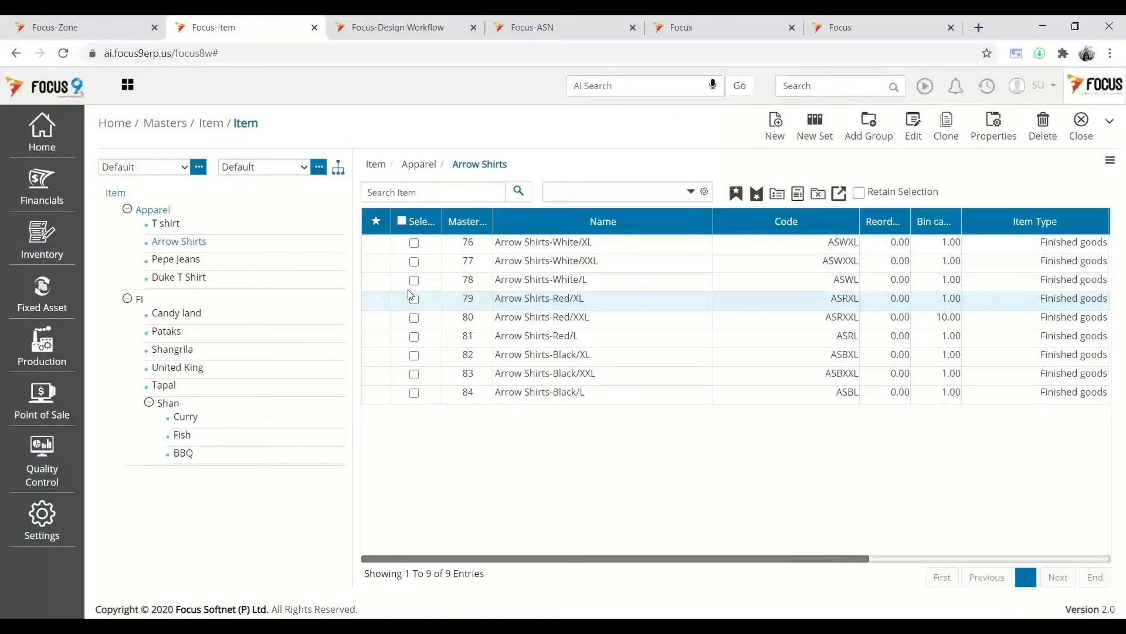
# - Tick row 78, Arrow Shirts-White/L, in the Arrow Shirts item list
pyautogui.click(414, 280)
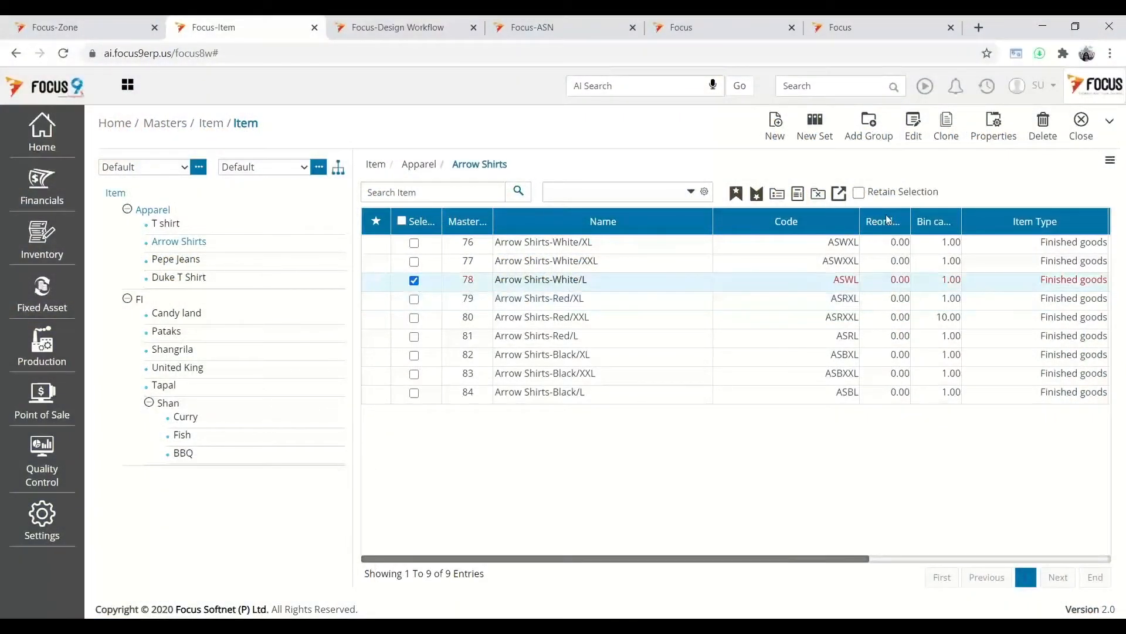
# - Open the marked Arrow Shirts-White/L item in edit mode
pyautogui.click(923, 138)
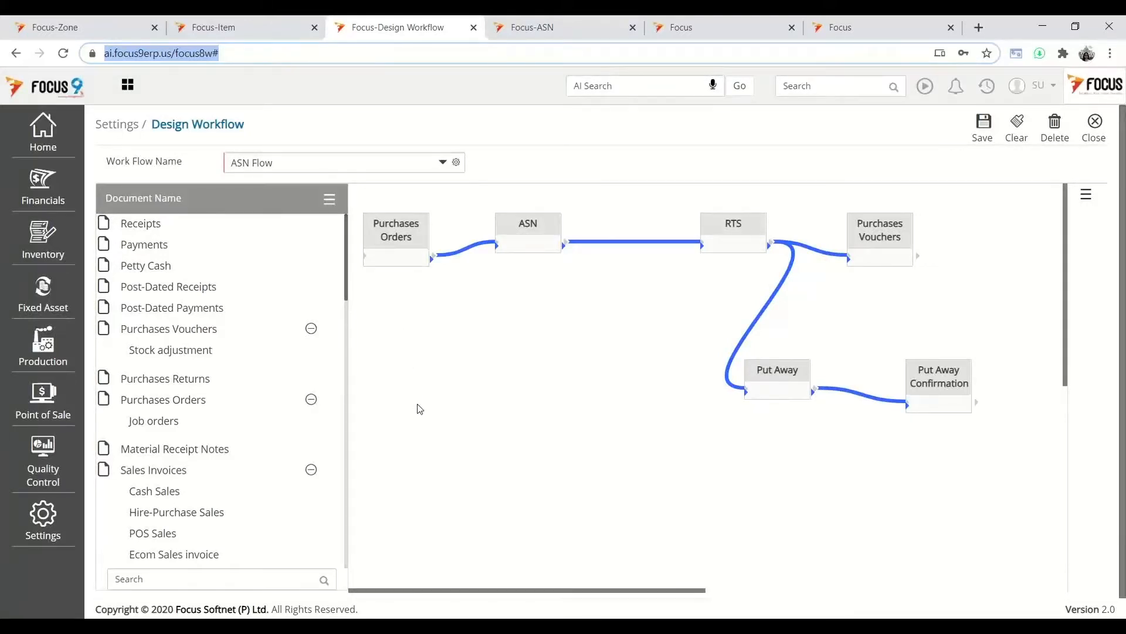
pyautogui.click(417, 407)
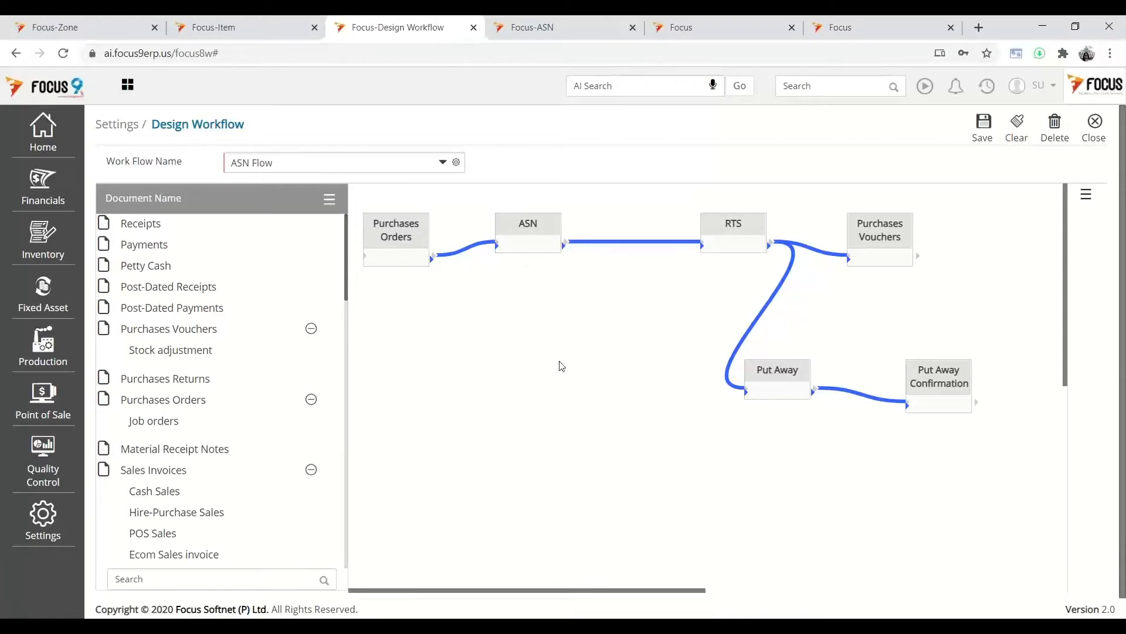
# - Sign in to the Focus WMS app for Fabrics 010 with the user name and password, then minimize Andy
pyautogui.hotkey('alt', 'Tab')
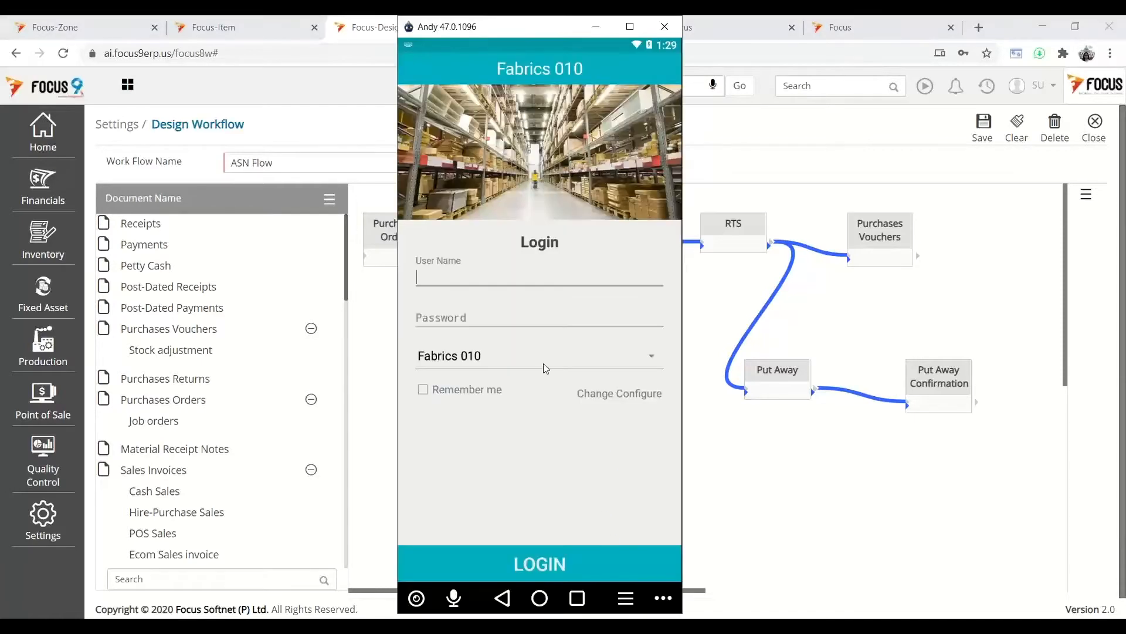
pyautogui.click(491, 283)
pyautogui.write('user1')
pyautogui.press('Tab')
pyautogui.write('12')
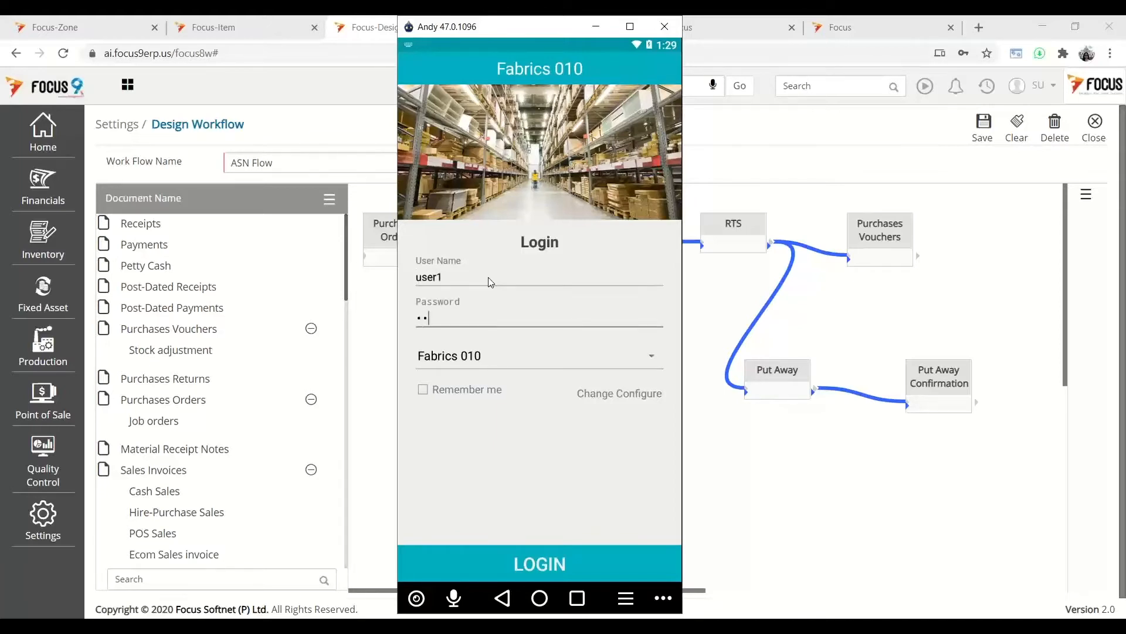
pyautogui.click(517, 568)
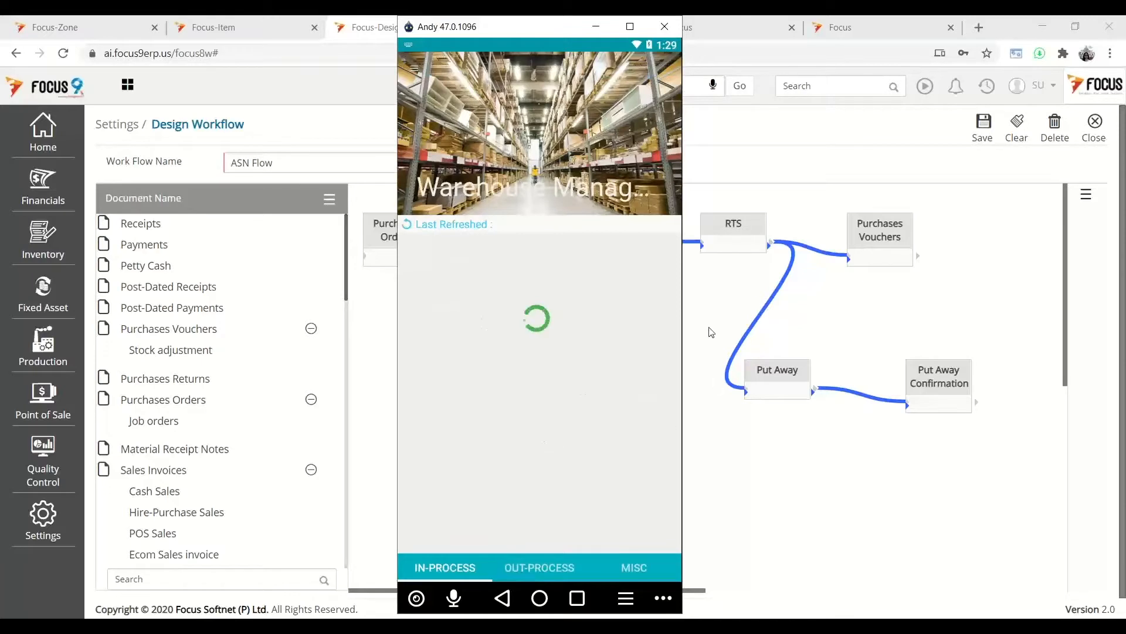
pyautogui.click(709, 284)
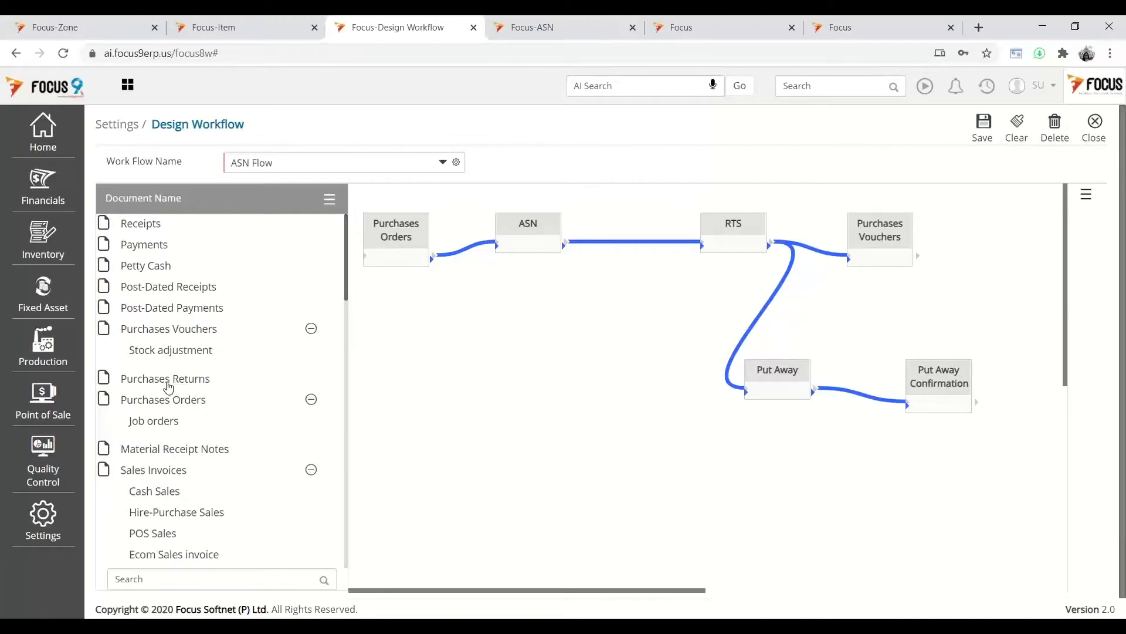
# - Place Purchases Returns on the ASN Flow canvas and link Purchases Vouchers' output to it
pyautogui.moveTo(168, 388); pyautogui.dragTo(1021, 222)
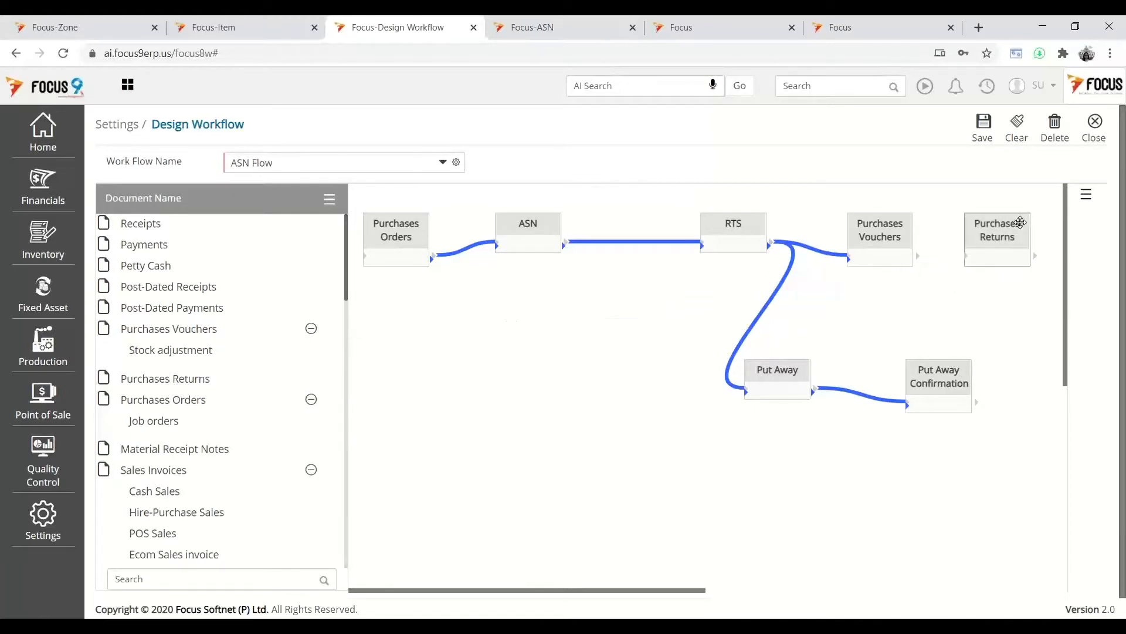
pyautogui.rightClick(914, 257)
pyautogui.click(941, 272)
pyautogui.click(966, 258)
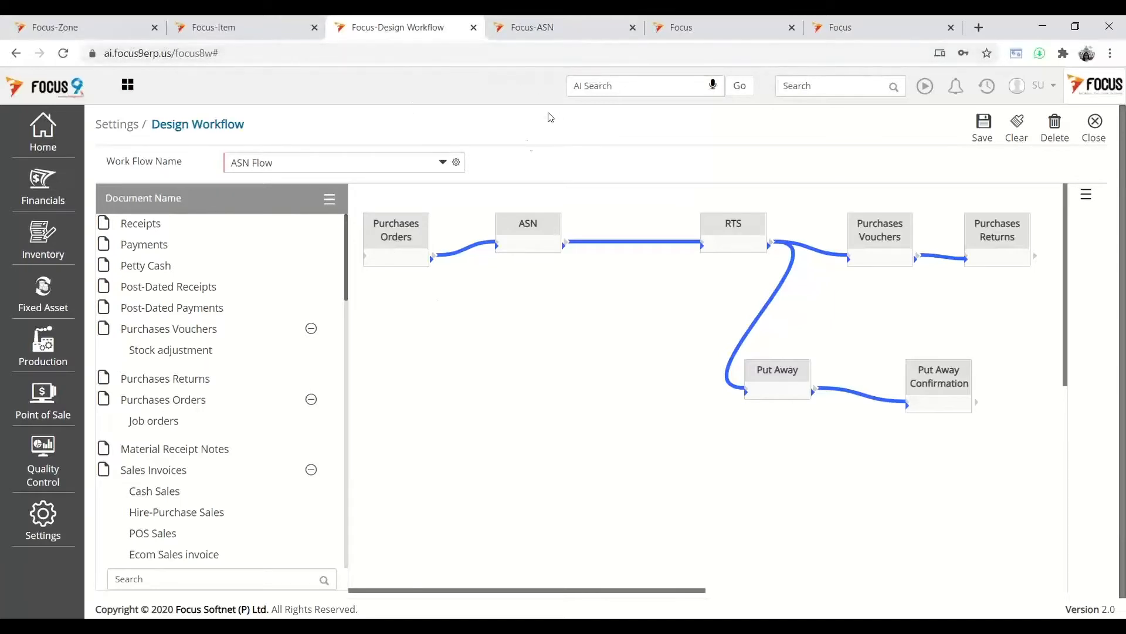
# - From the Focus-ASN tab, search 'purchase' and open the Purchases Orders voucher list
pyautogui.click(560, 27)
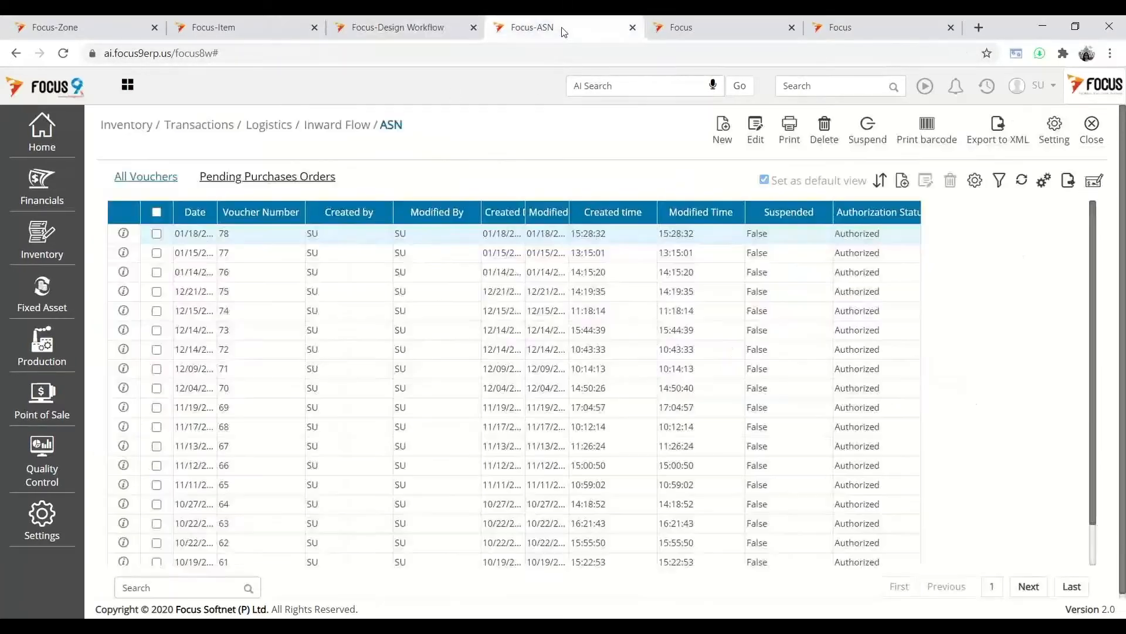
pyautogui.click(856, 84)
pyautogui.write('purchase')
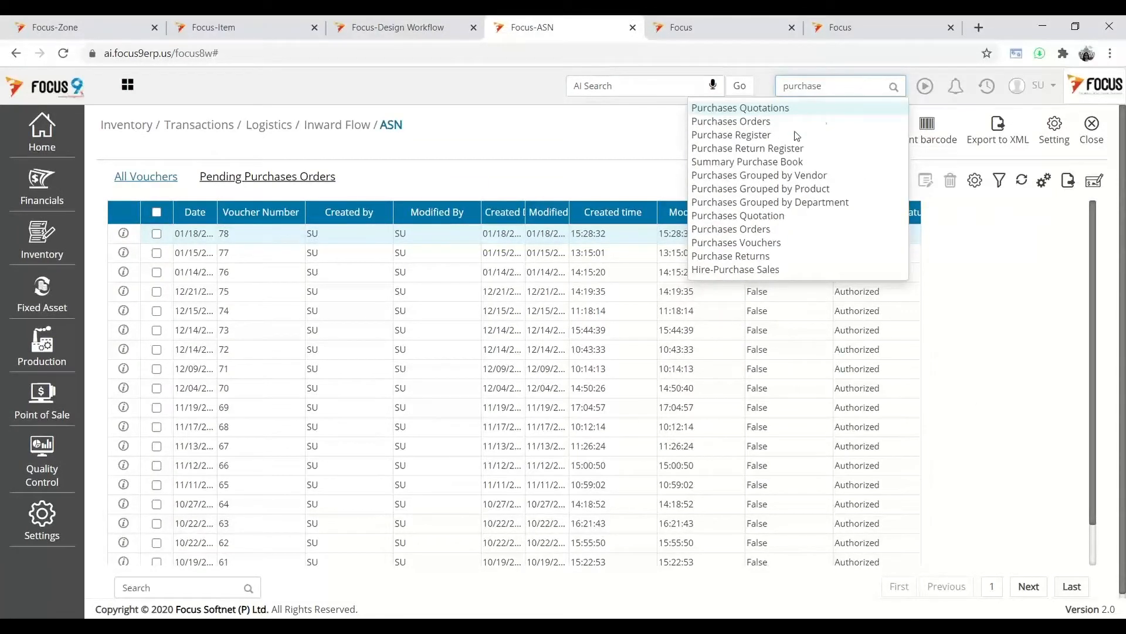
pyautogui.click(744, 121)
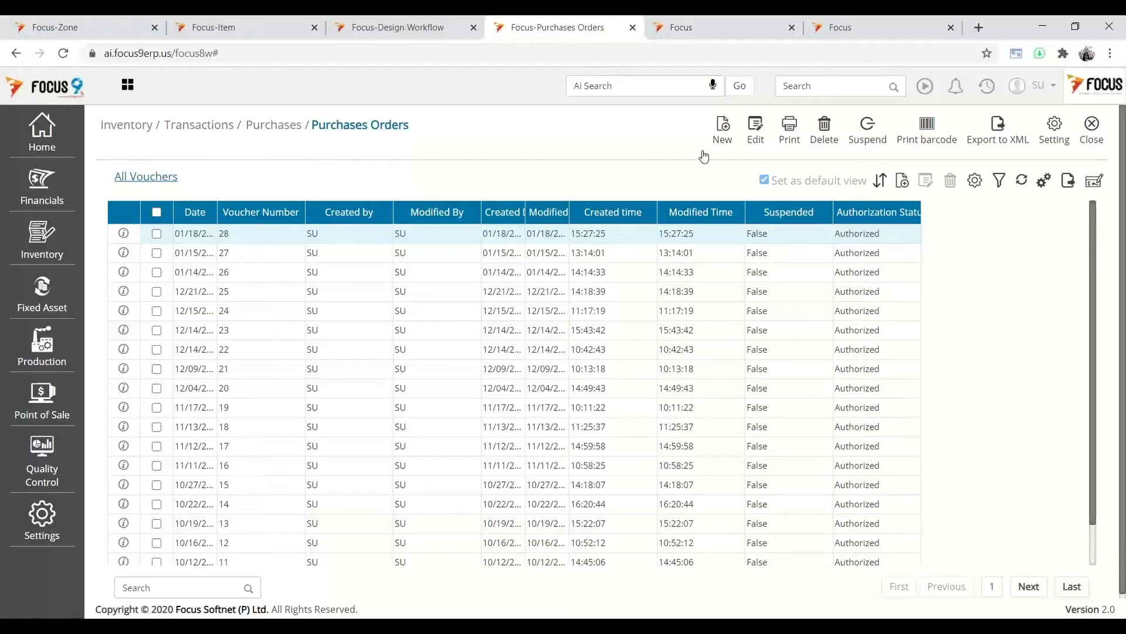
# - Start a new purchase order with Vendor A as the vendor
pyautogui.click(721, 147)
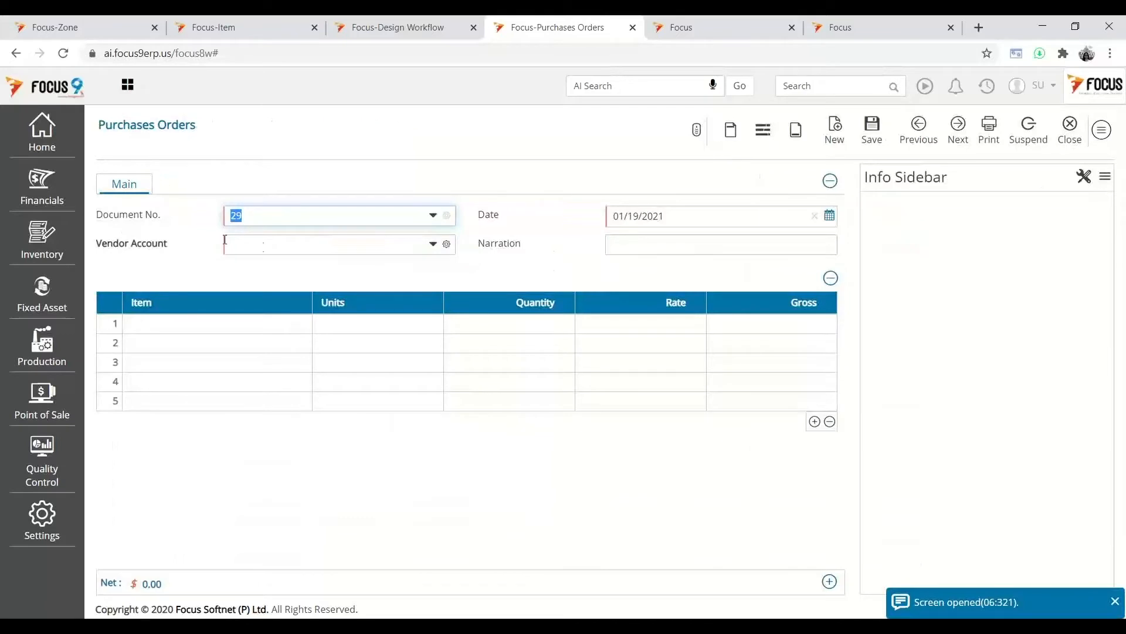
pyautogui.click(275, 243)
pyautogui.write('Vendor')
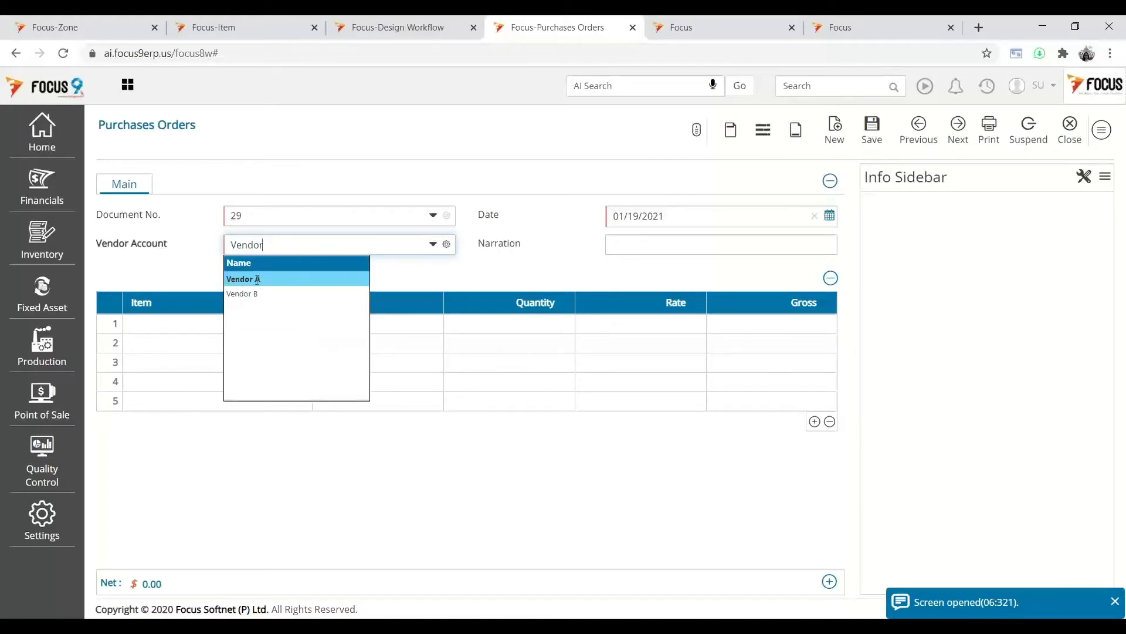
pyautogui.click(257, 279)
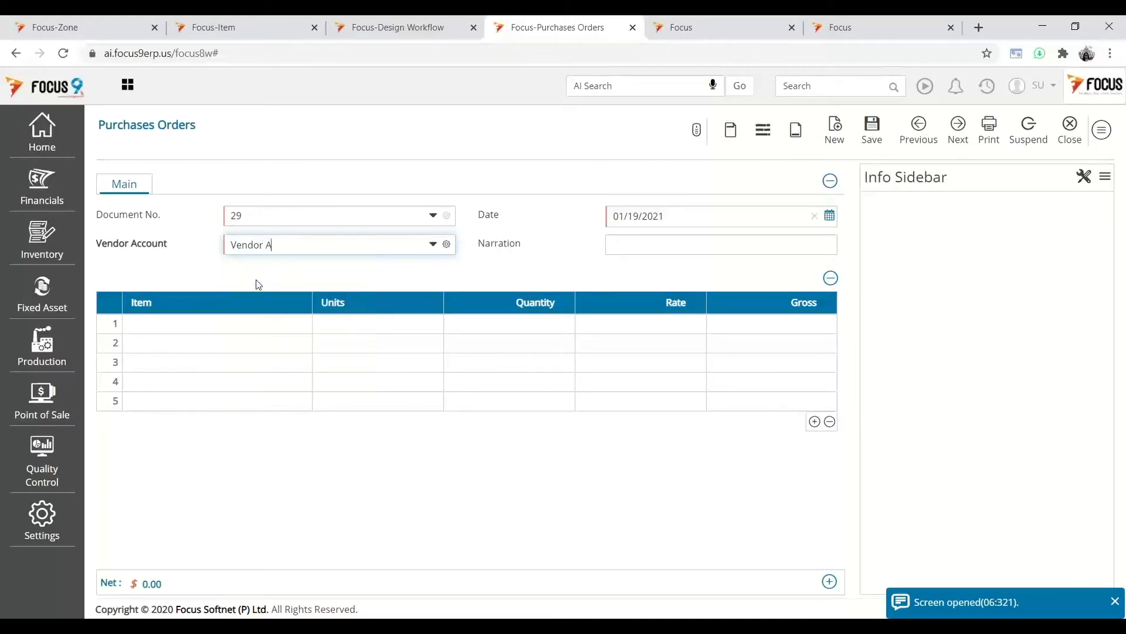
# - Add a line of 100 ASRL at rate 26 and save purchase order 29
pyautogui.click(228, 321)
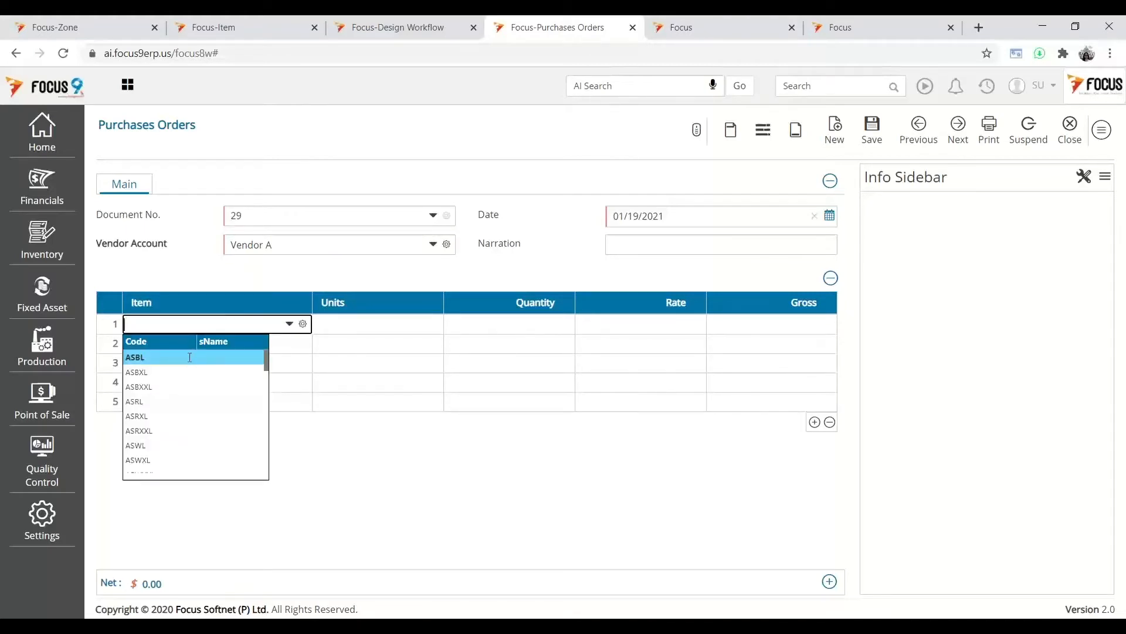
pyautogui.click(140, 403)
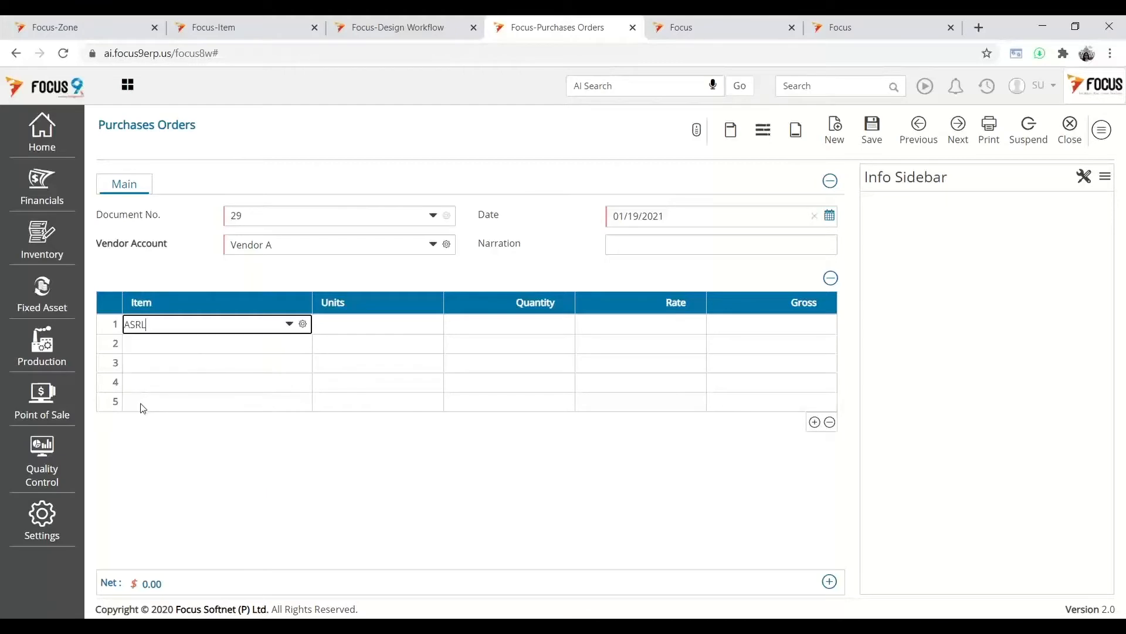
pyautogui.press('Tab')
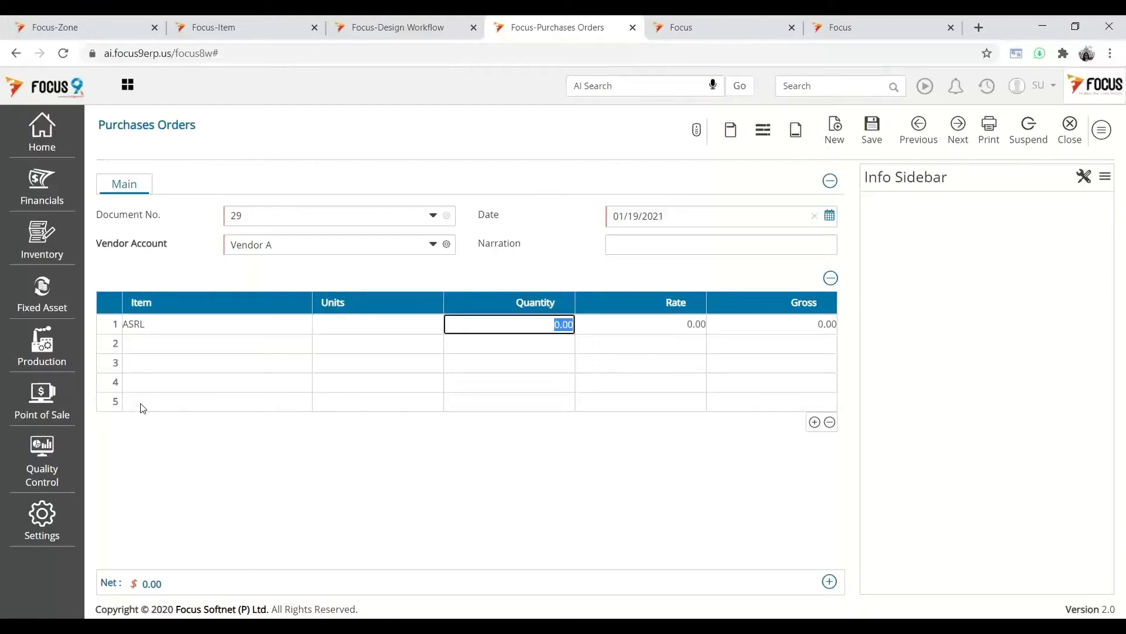
pyautogui.write('100')
pyautogui.press('Tab')
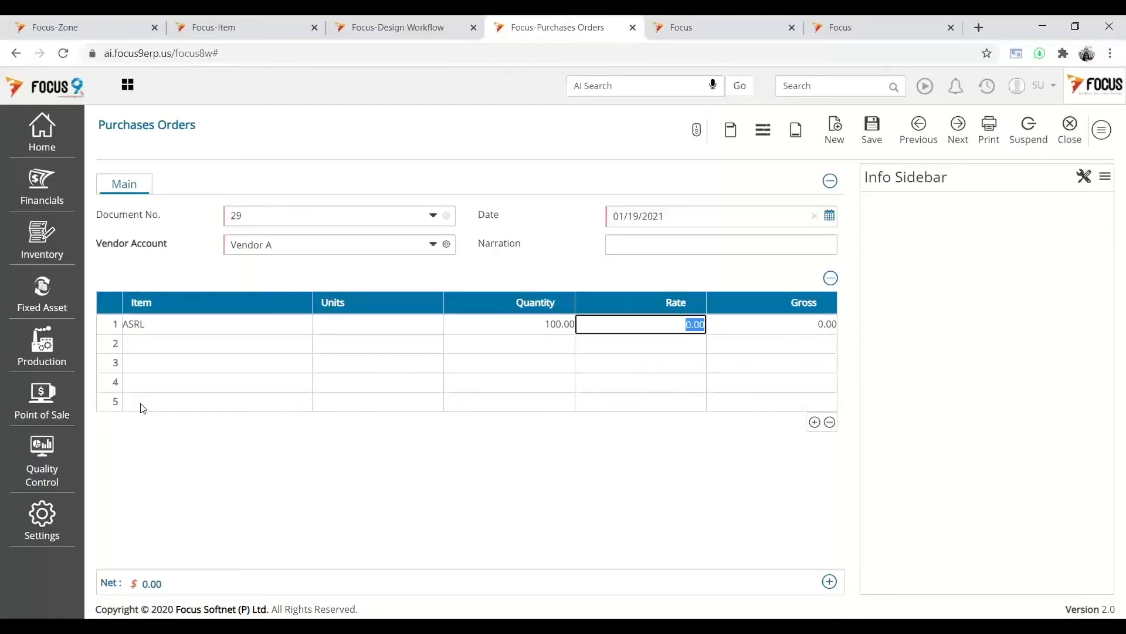
pyautogui.write('26')
pyautogui.press('Tab')
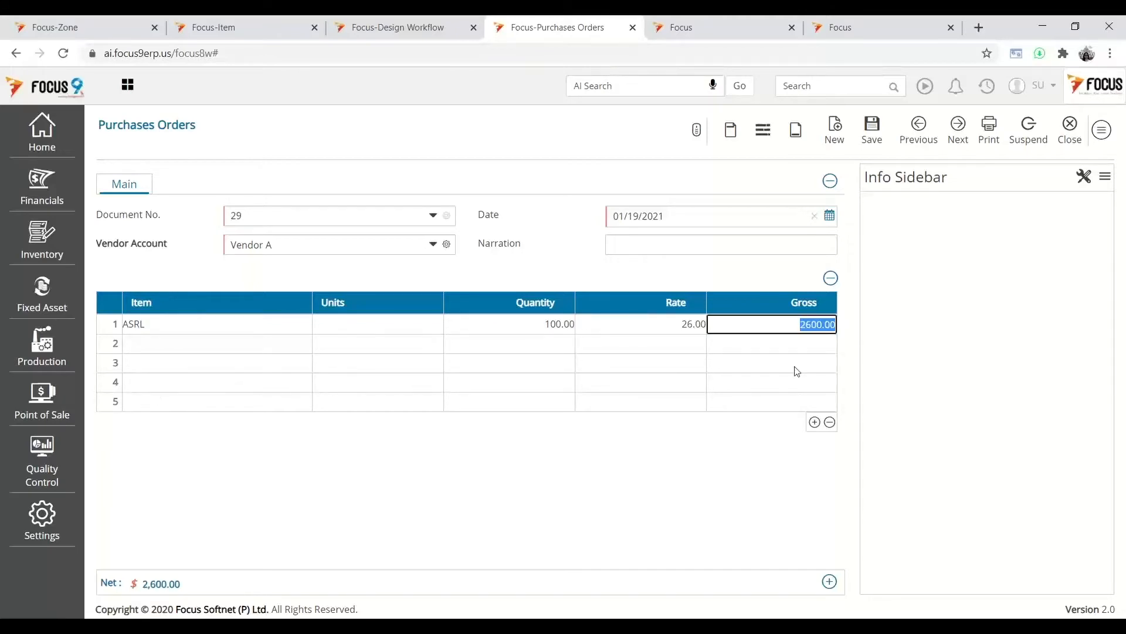
pyautogui.click(875, 141)
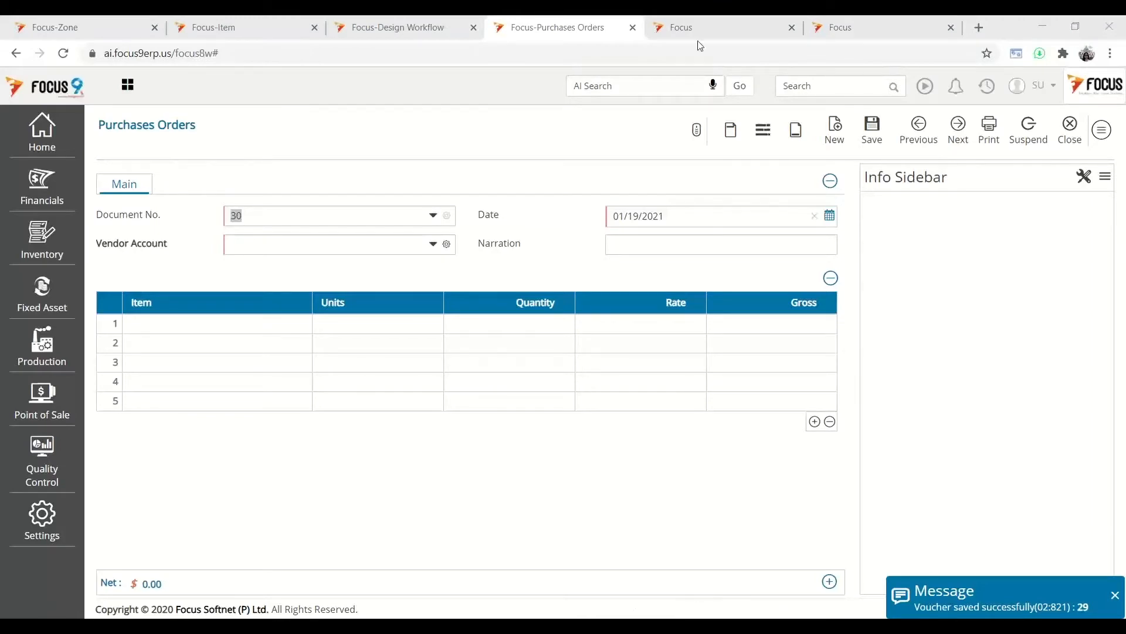
# - Open the ASN screen and convert pending purchase order 29 into ASN 79
pyautogui.click(811, 84)
pyautogui.write('A')
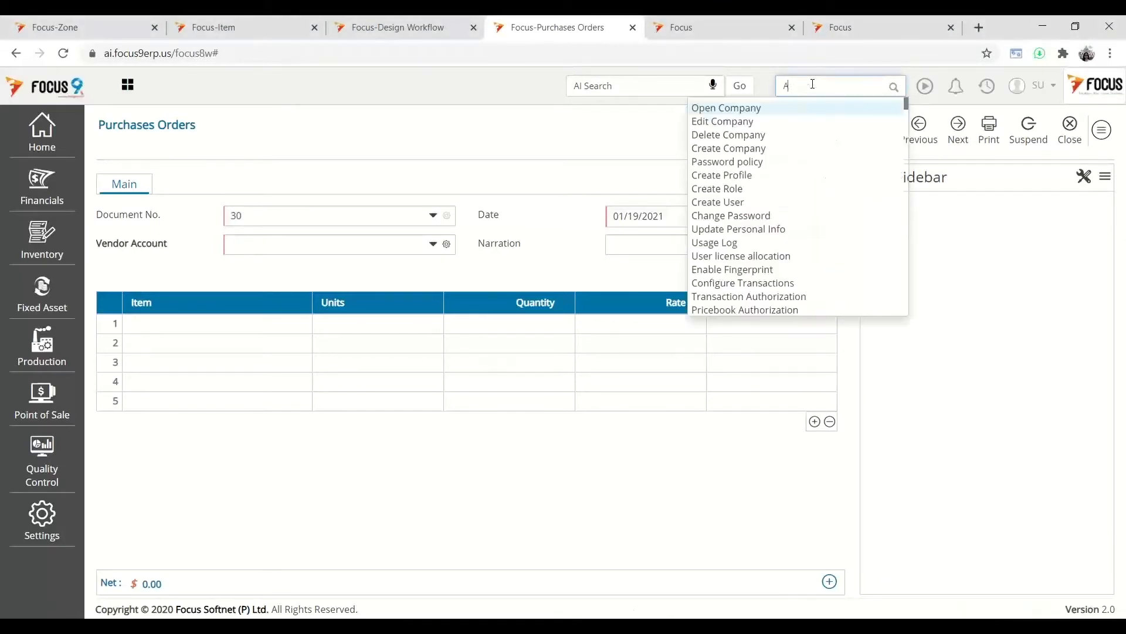
pyautogui.write('SN')
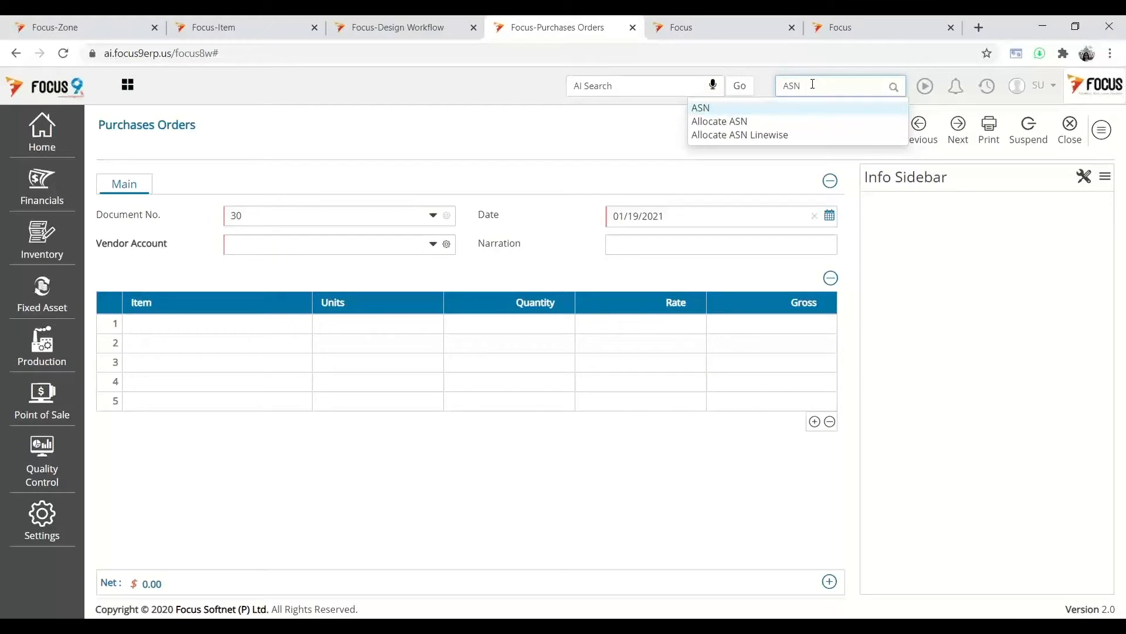
pyautogui.click(707, 108)
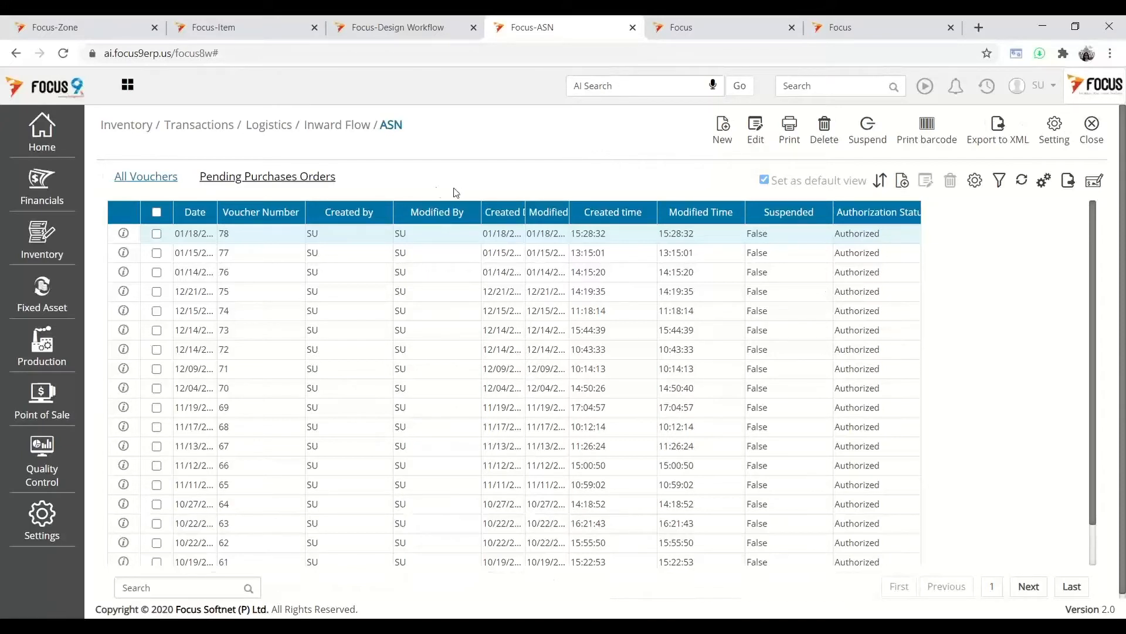
pyautogui.click(259, 184)
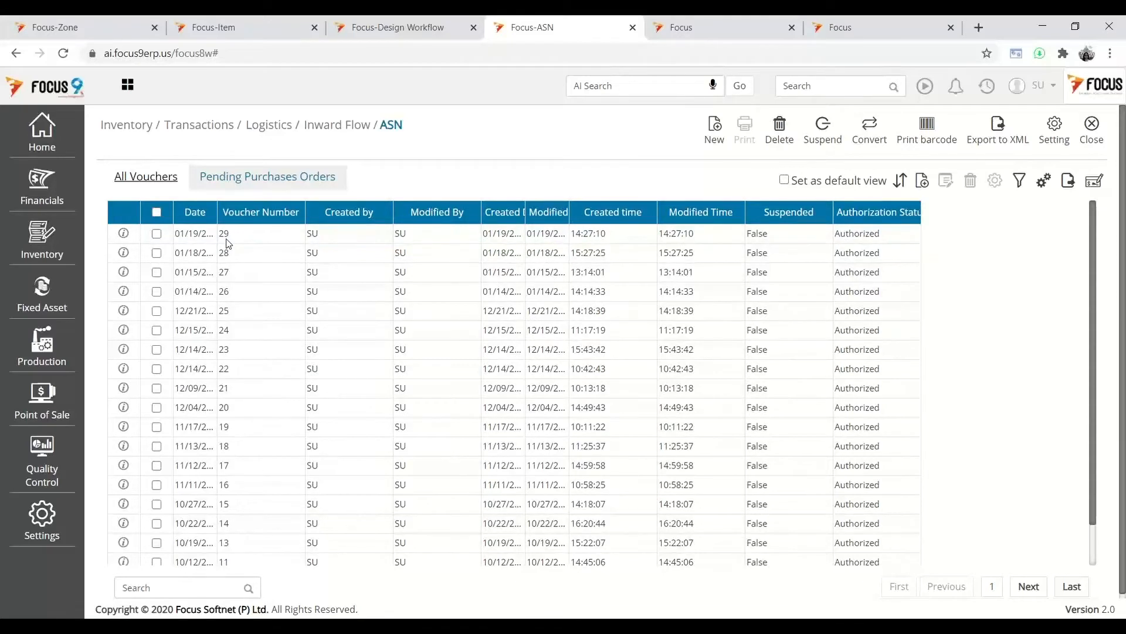
pyautogui.click(162, 235)
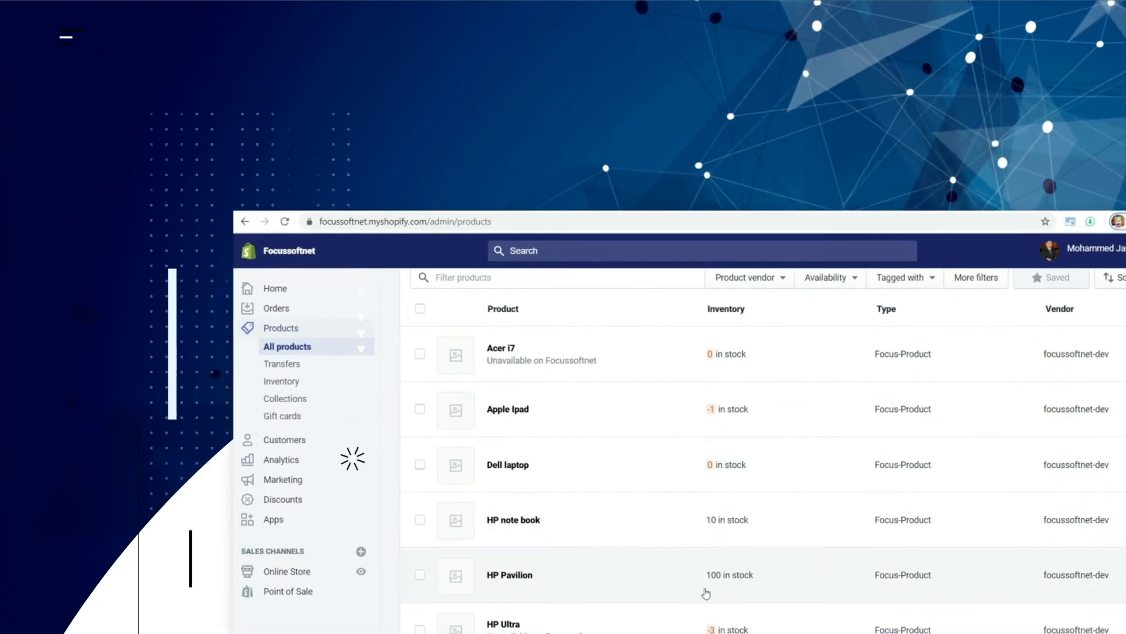
pyautogui.click(512, 520)
pyautogui.scroll(-15, 726, 430)
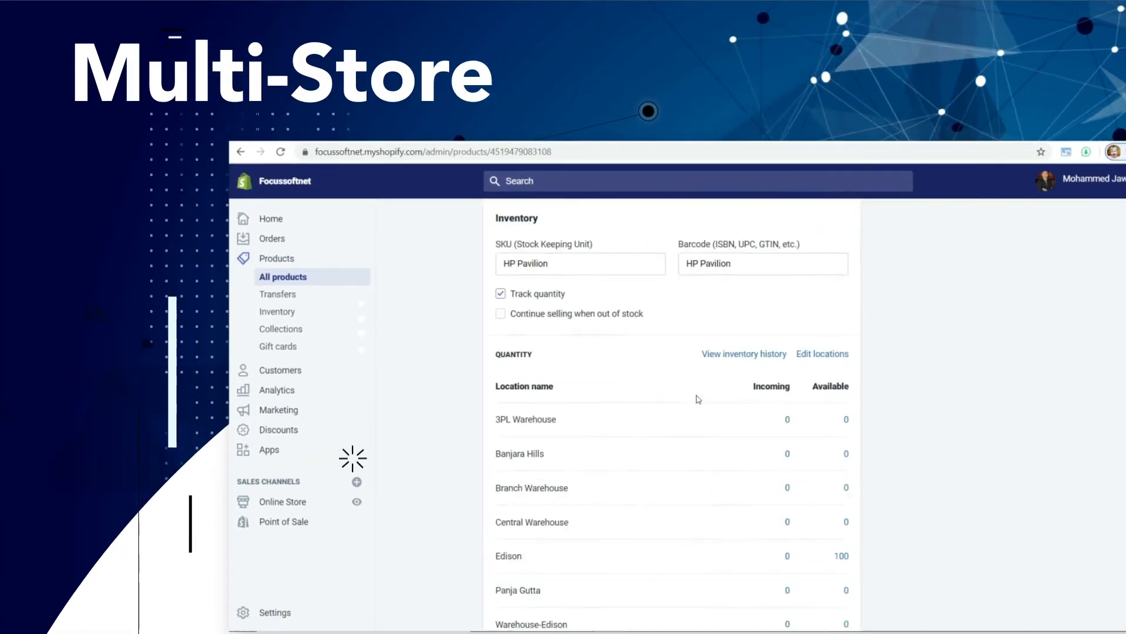
pyautogui.moveTo(497, 421); pyautogui.dragTo(522, 420)
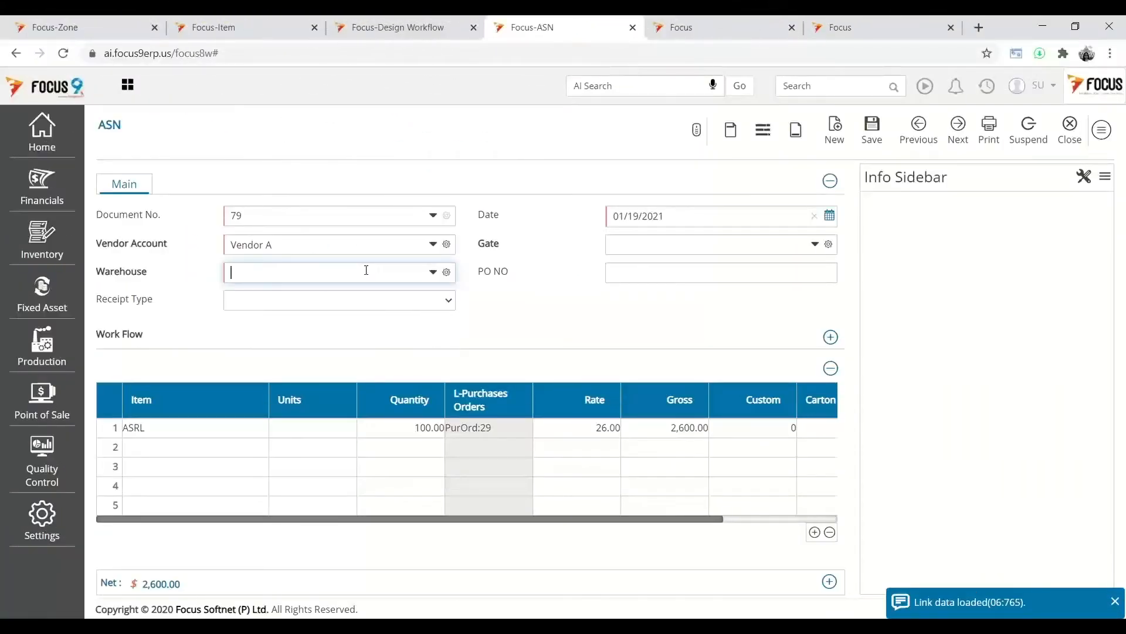
# - Set Main Warehouse, enter a PO number, reduce ASRL quantity to 70, and save ASN 79
pyautogui.click(282, 323)
pyautogui.press('Tab')
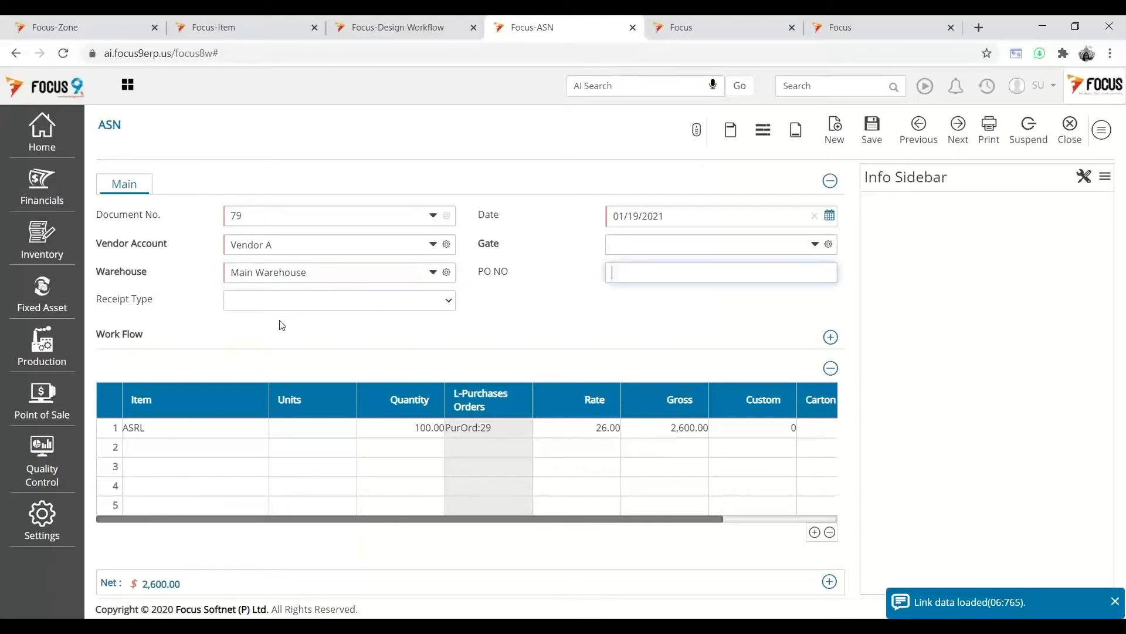
pyautogui.write('123456')
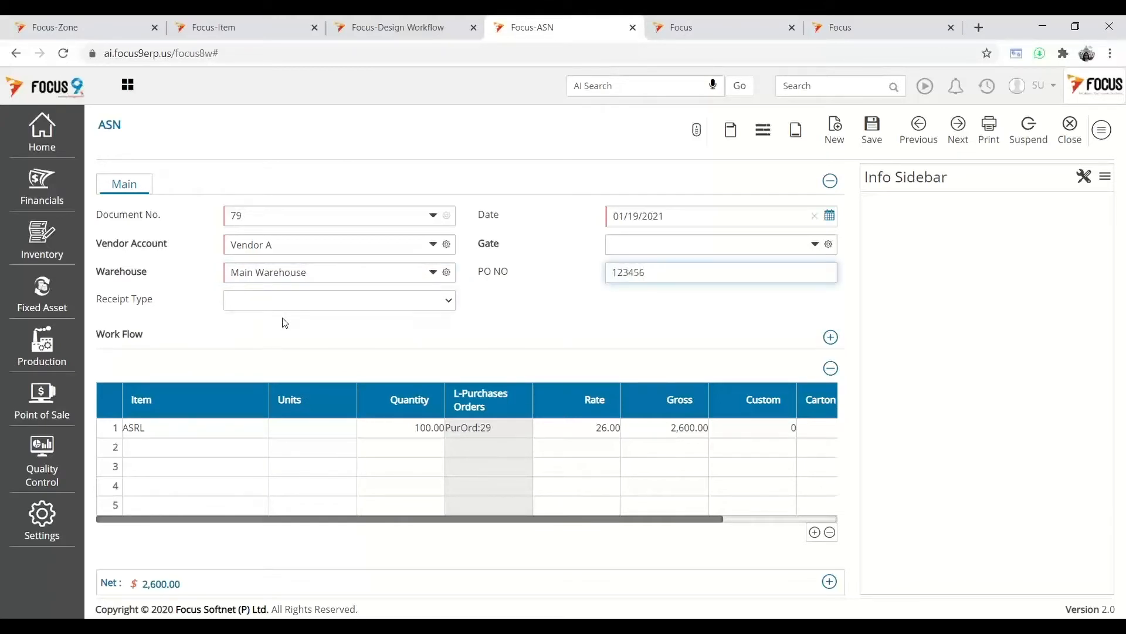
pyautogui.press('Tab')
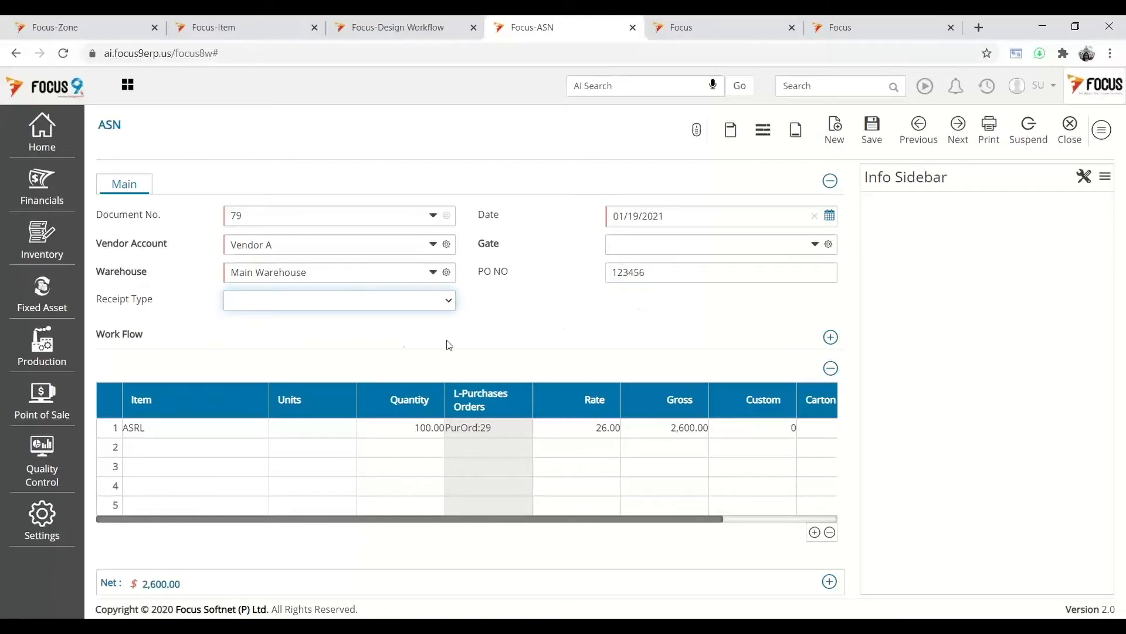
pyautogui.click(347, 312)
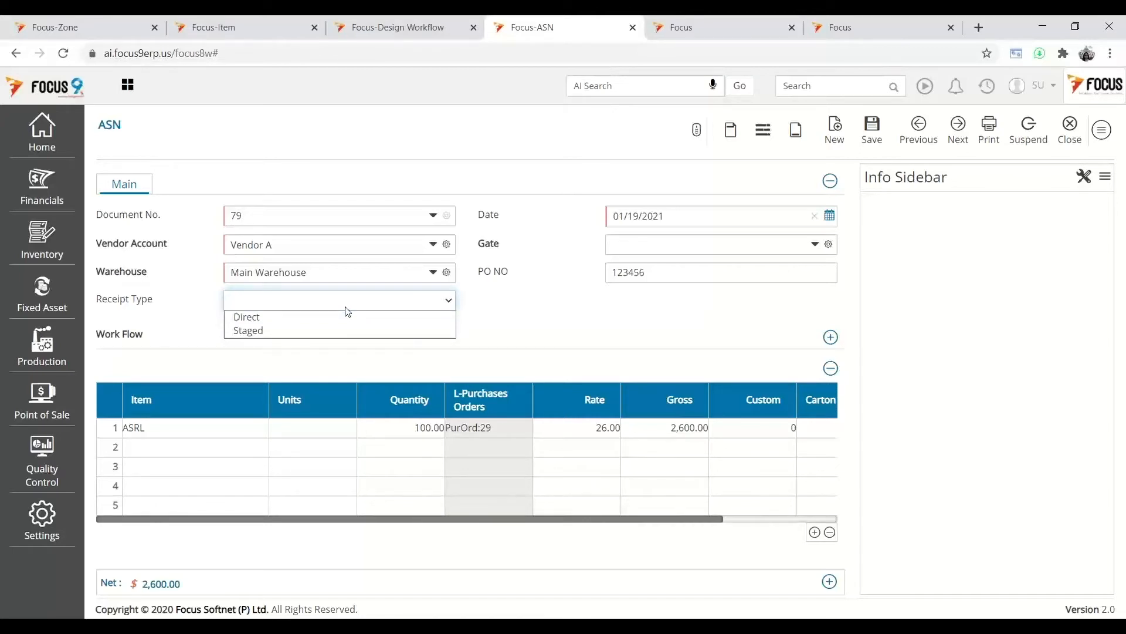
pyautogui.click(594, 329)
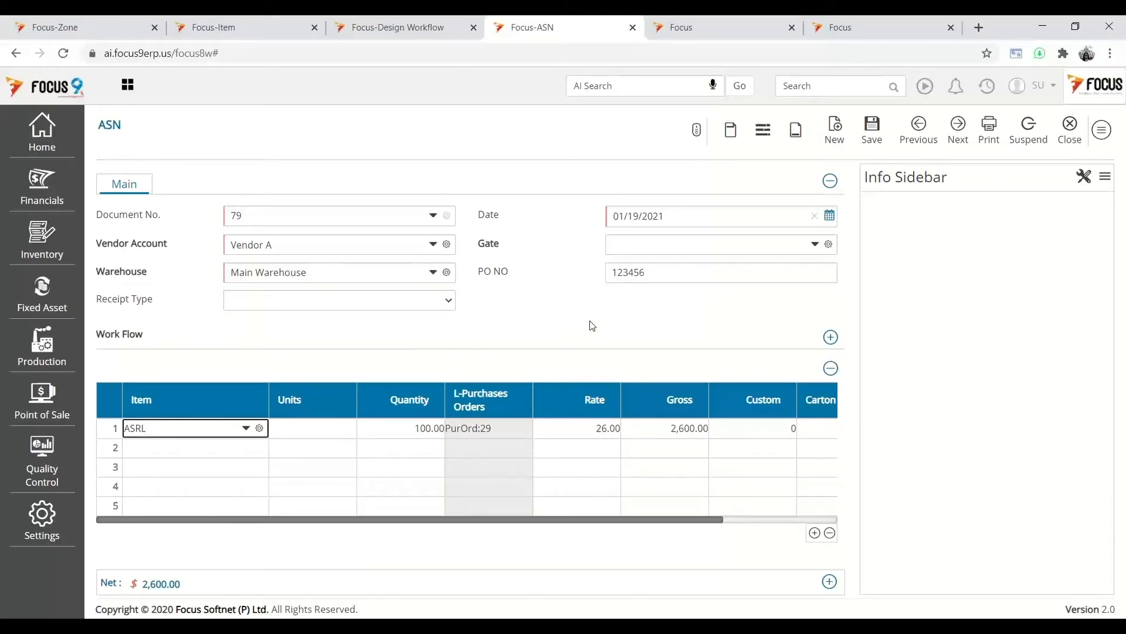
pyautogui.press('Tab')
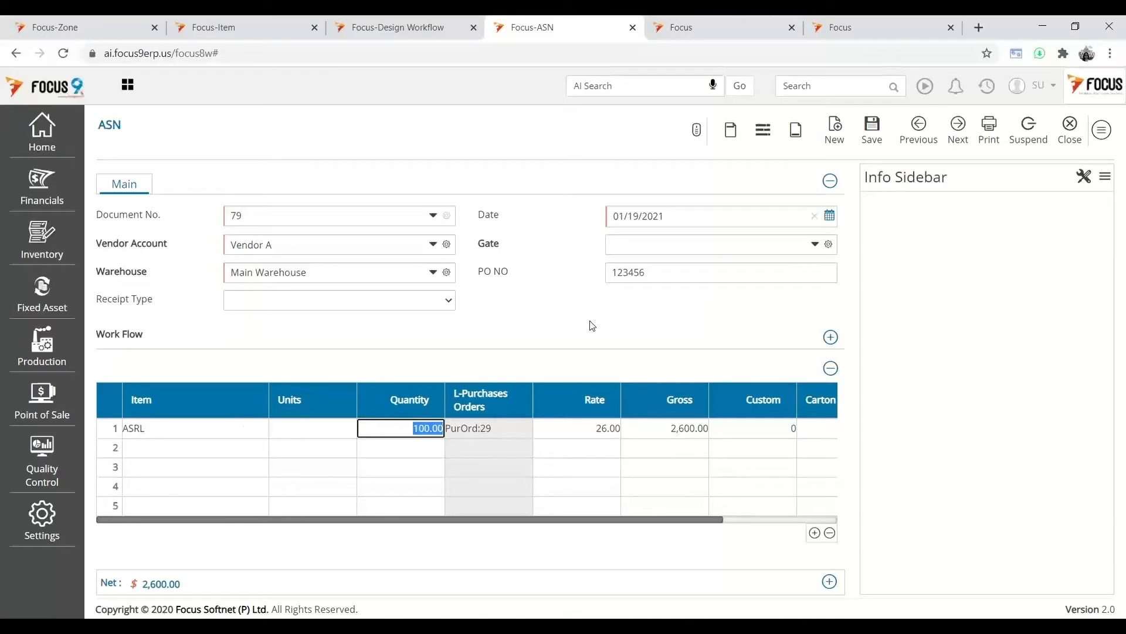
pyautogui.write('70')
pyautogui.press('Tab')
pyautogui.press('Tab')
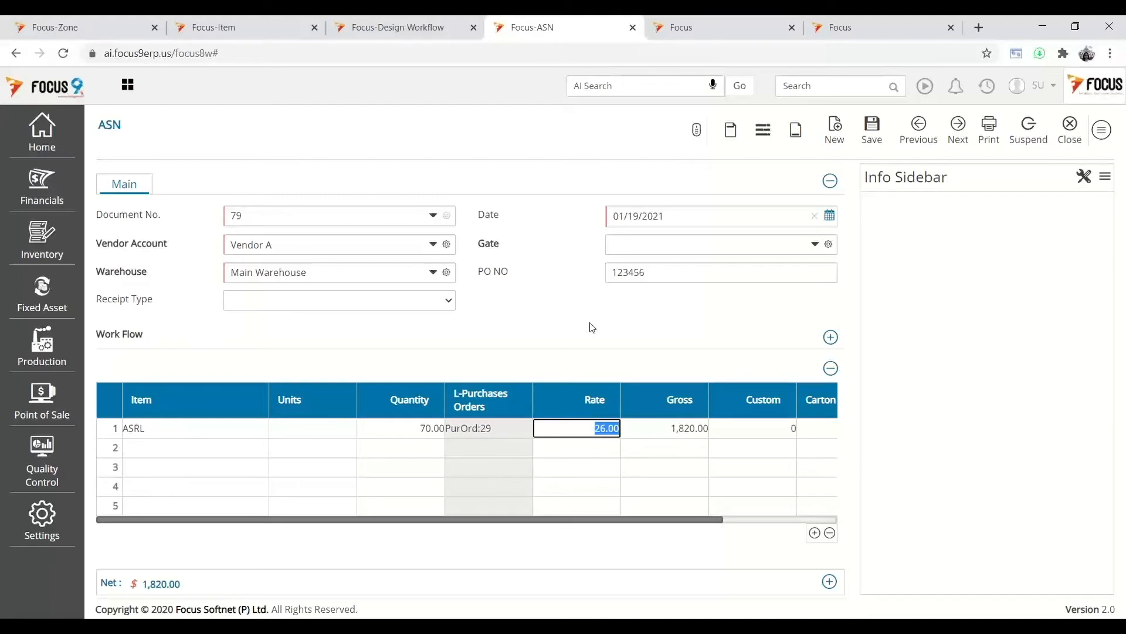
pyautogui.click(875, 142)
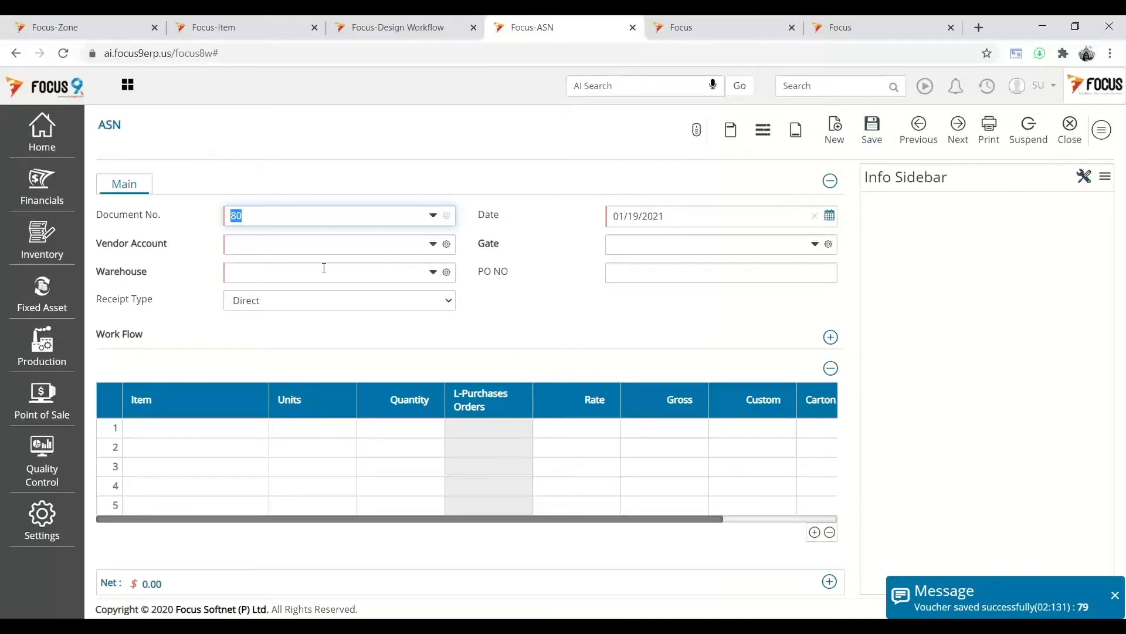
# - Reopen saved ASN 79, close it, and list the pending purchase orders
pyautogui.click(919, 130)
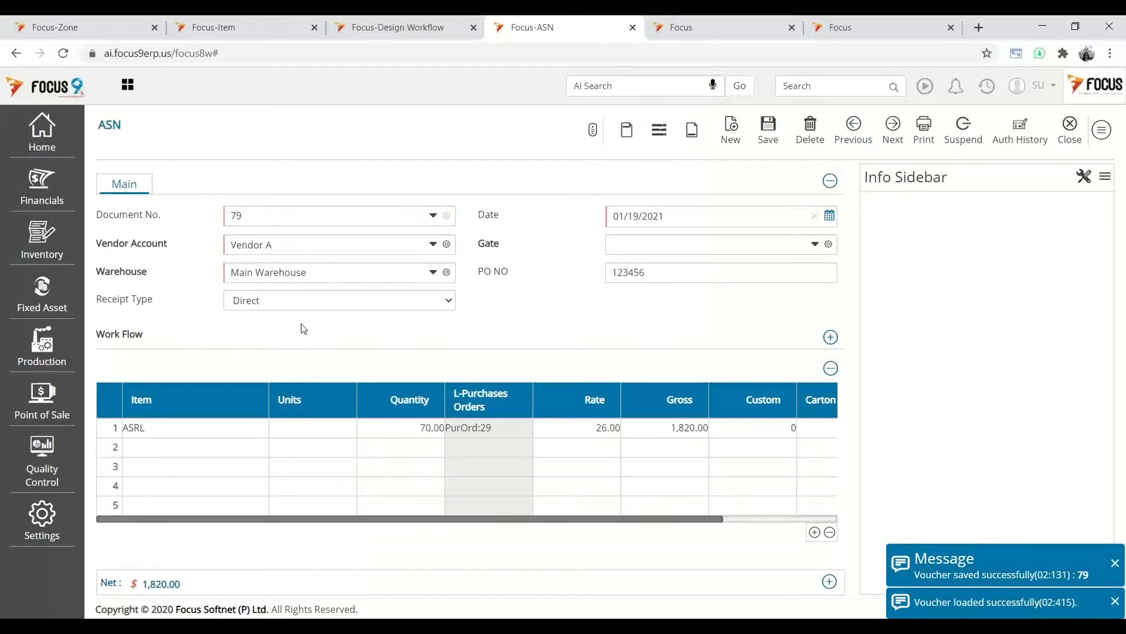
pyautogui.click(1070, 126)
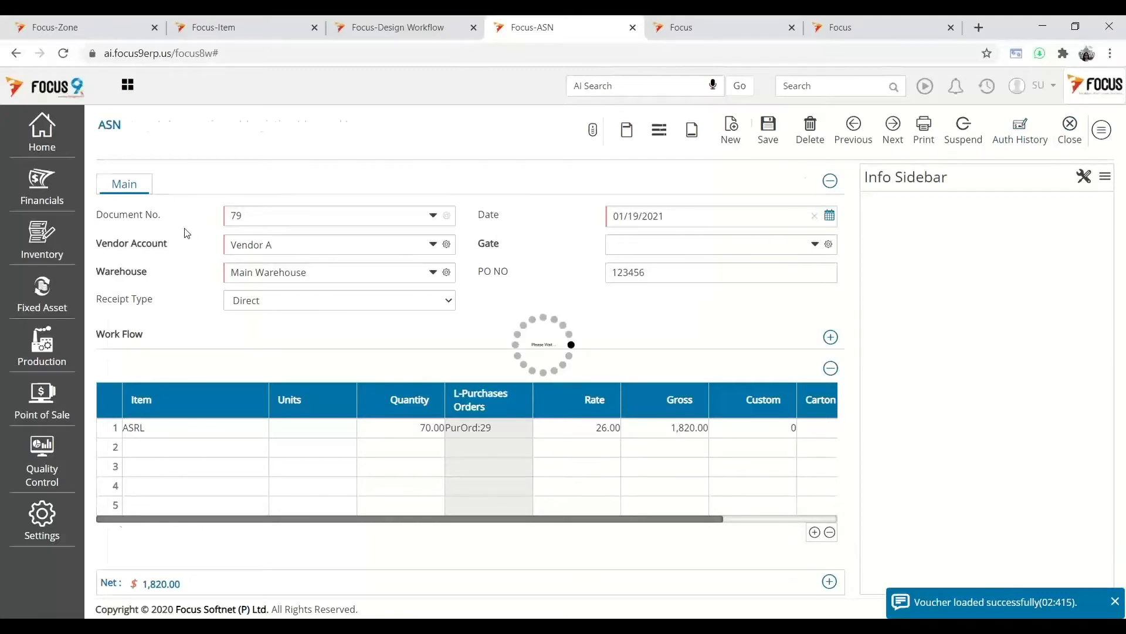
pyautogui.click(227, 186)
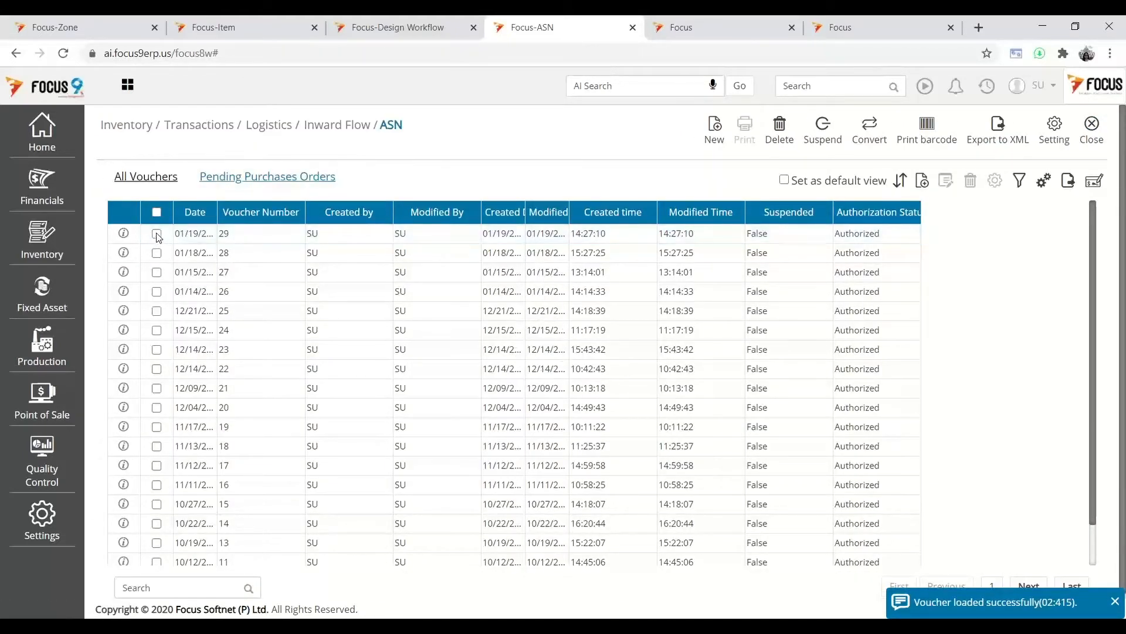
pyautogui.click(157, 234)
pyautogui.click(870, 129)
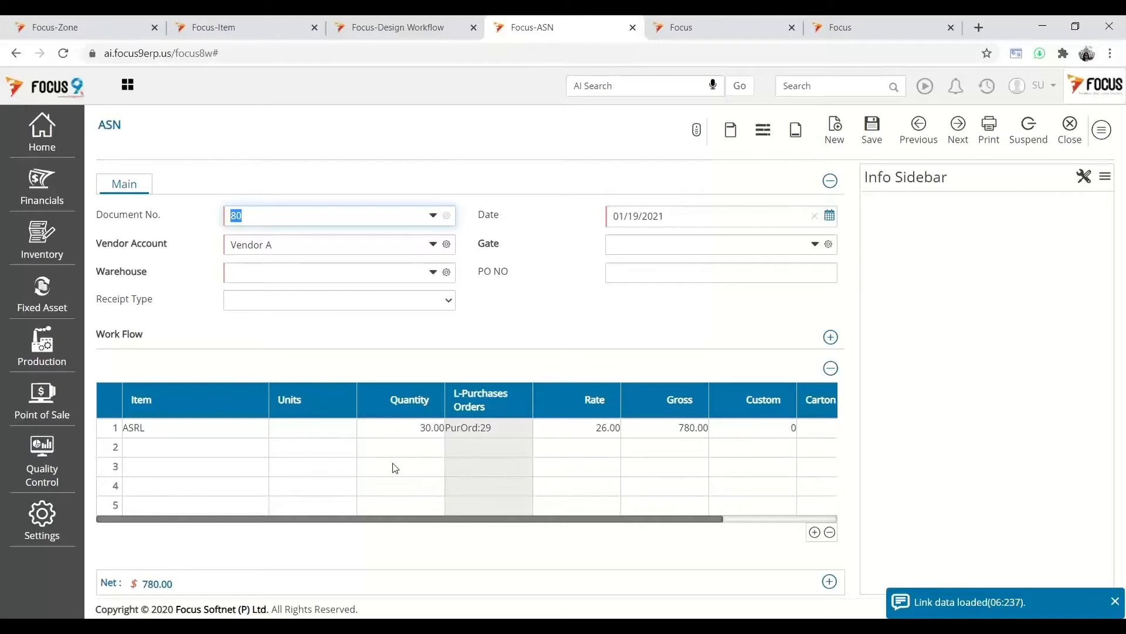
pyautogui.click(1080, 147)
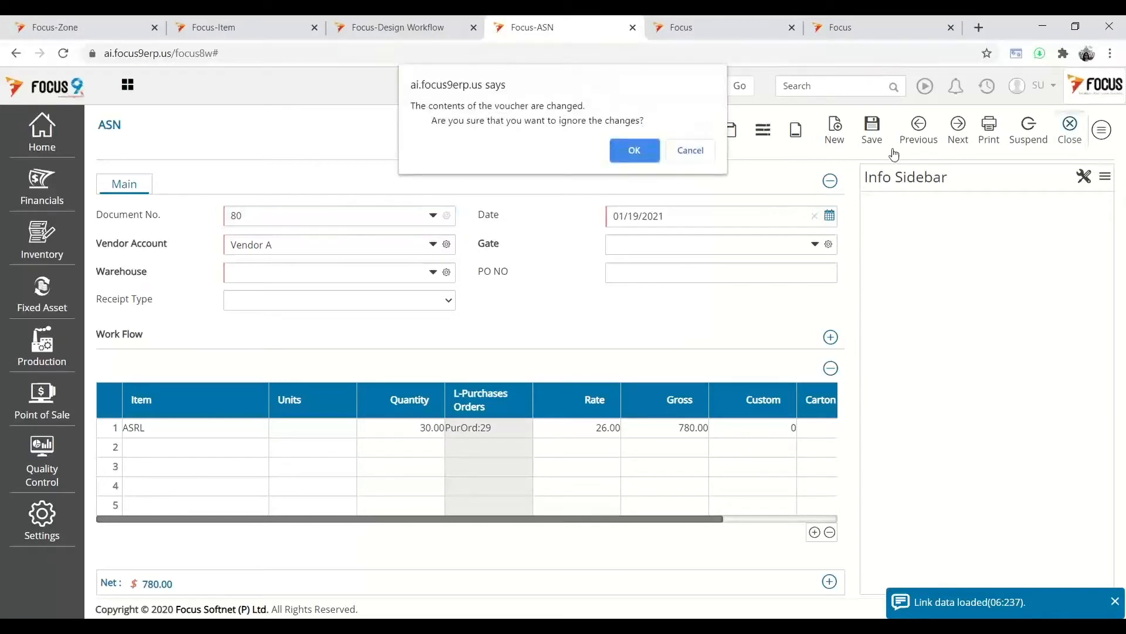
pyautogui.click(649, 152)
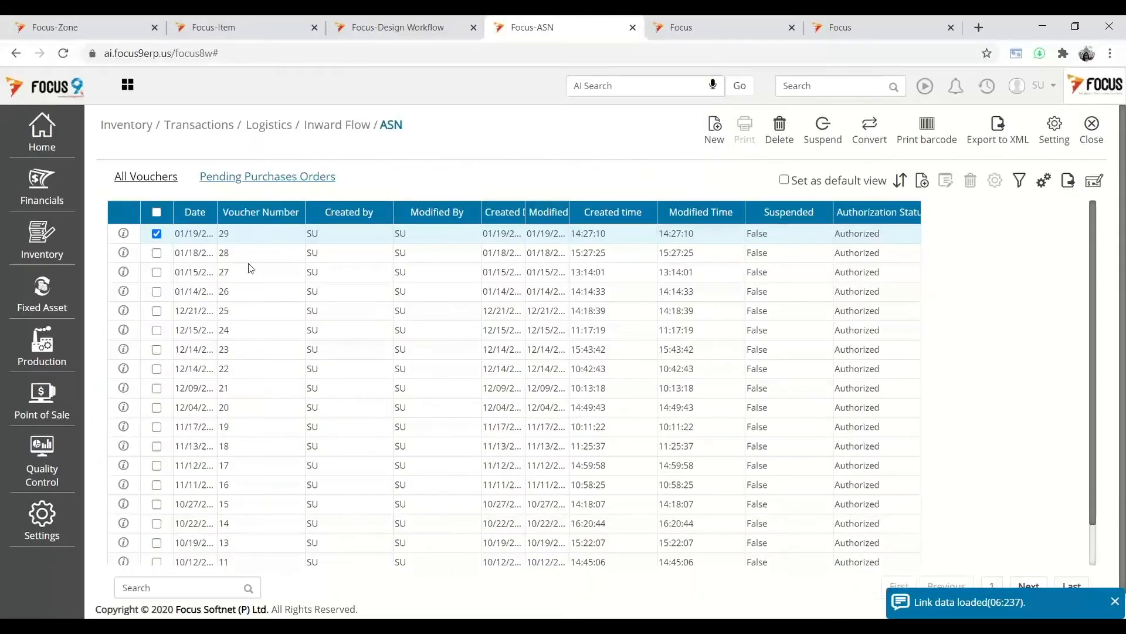
pyautogui.click(815, 86)
# - In Allocate ASN Linewise, allocate all 70 ASRL from unassigned ASN voucher 79
pyautogui.write('Allocate')
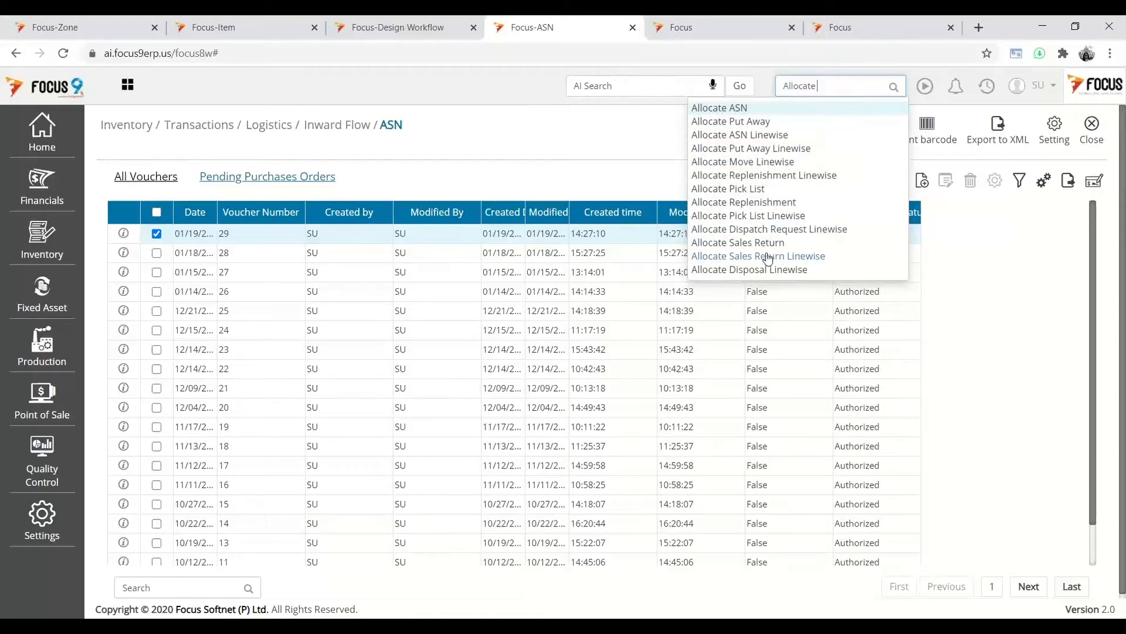
pyautogui.click(773, 138)
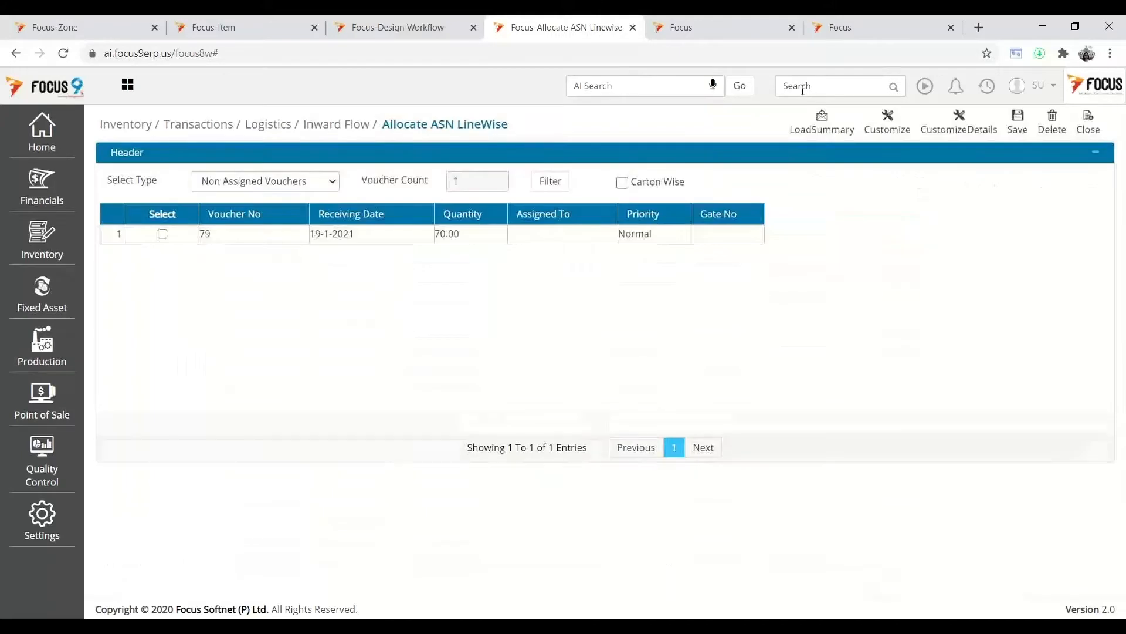
pyautogui.click(162, 234)
pyautogui.click(405, 236)
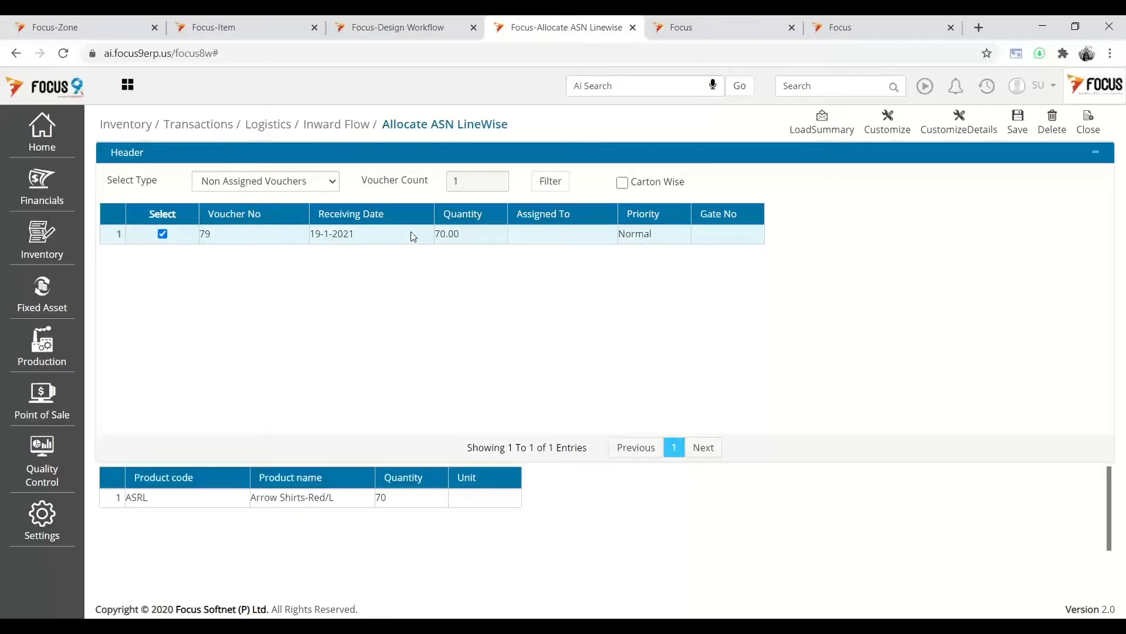
pyautogui.click(399, 502)
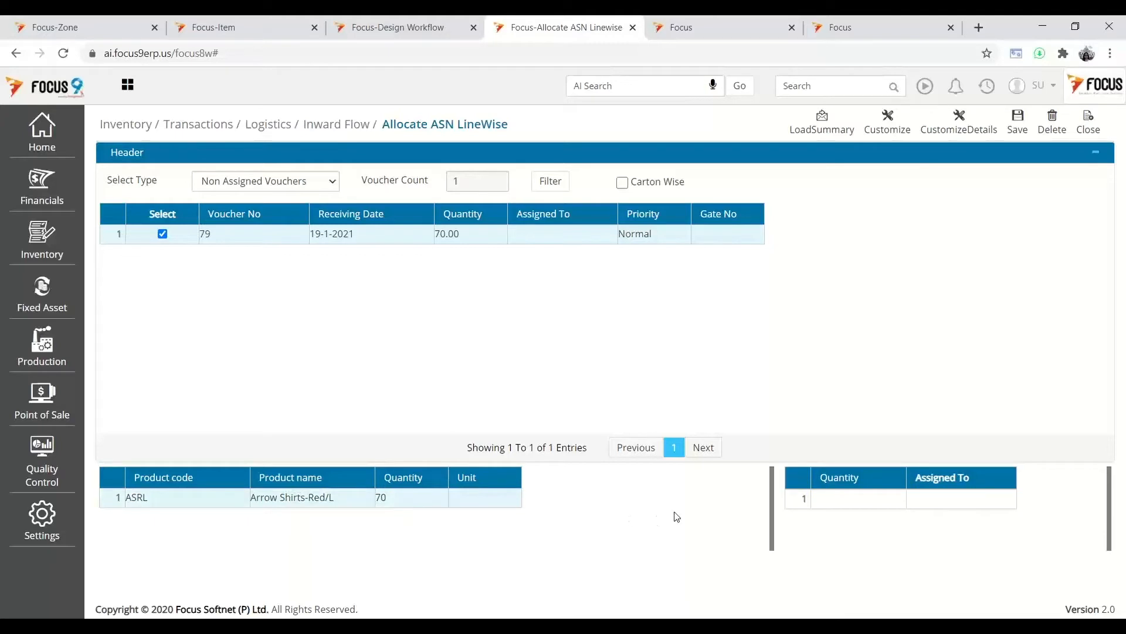
pyautogui.click(833, 503)
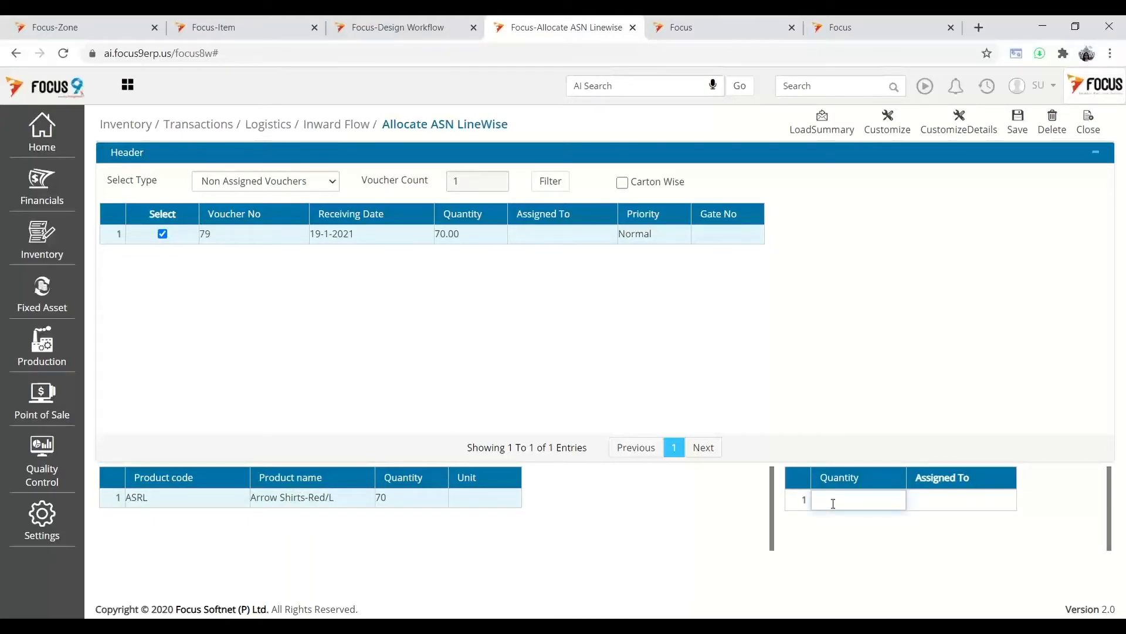
pyautogui.write('70')
pyautogui.click(993, 502)
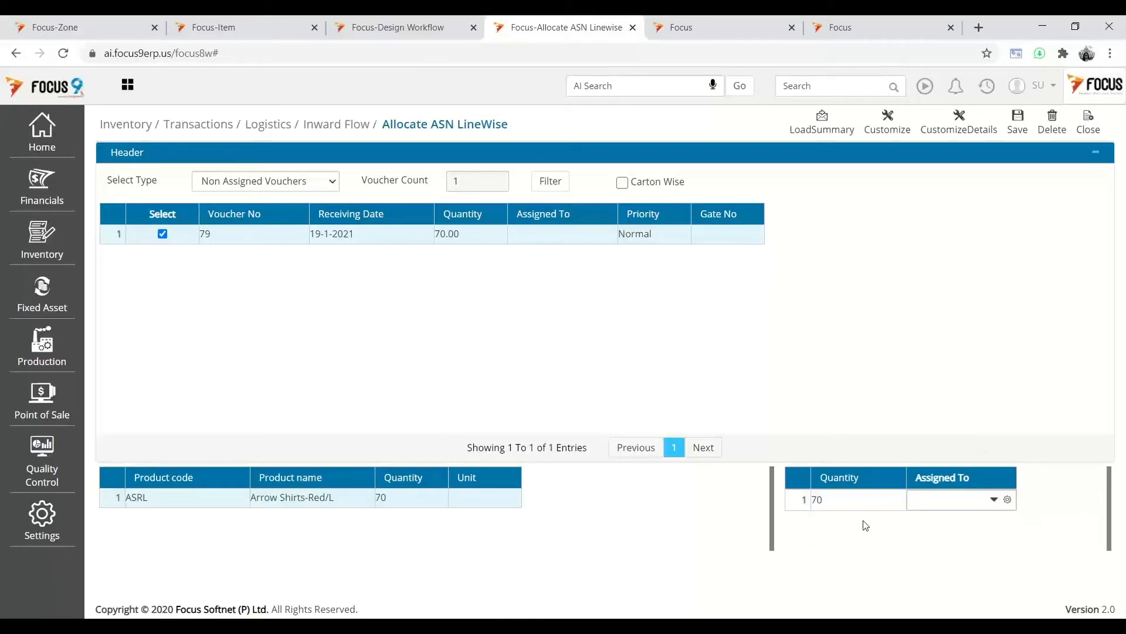
pyautogui.click(554, 619)
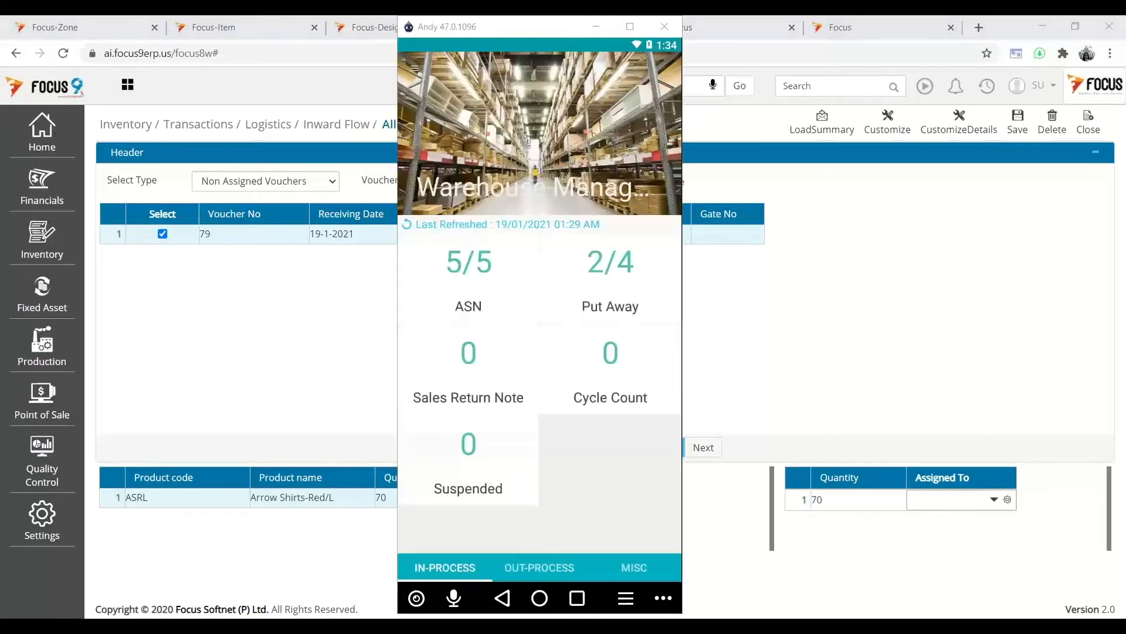
# - Take ASN voucher 79 from the request list, confirm assign-and-process, and start processing it
pyautogui.click(483, 311)
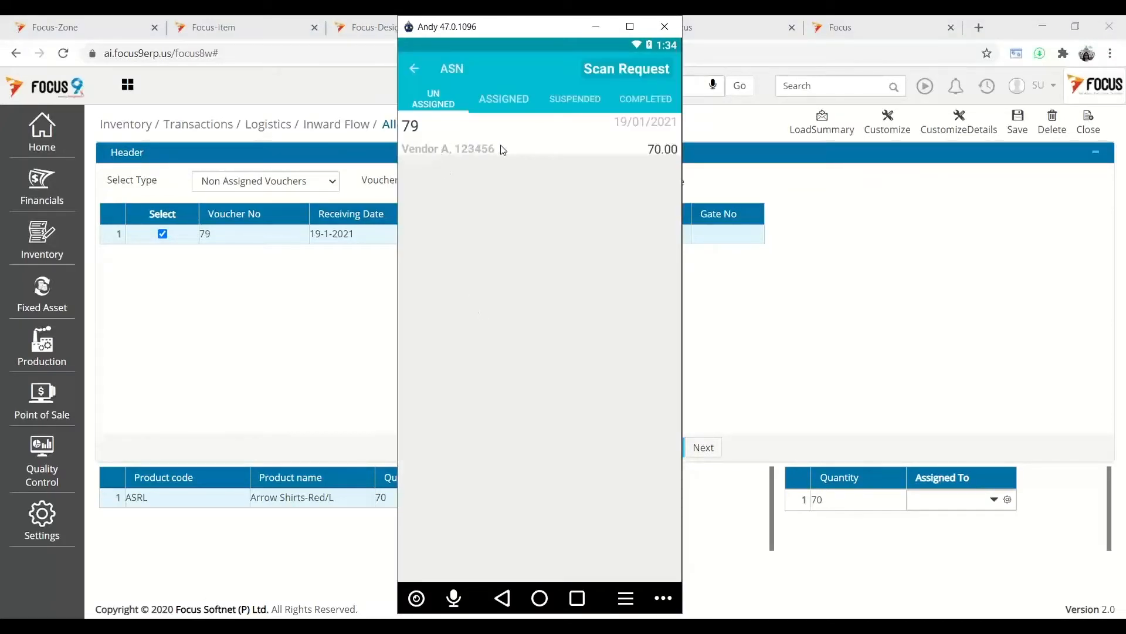
pyautogui.click(503, 150)
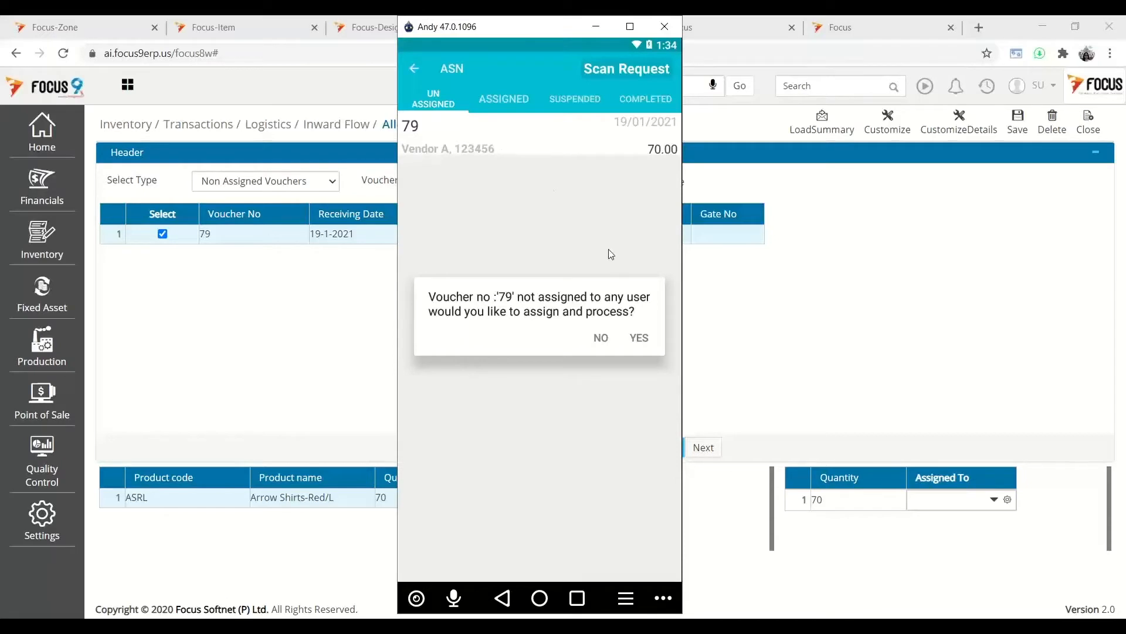
pyautogui.click(640, 339)
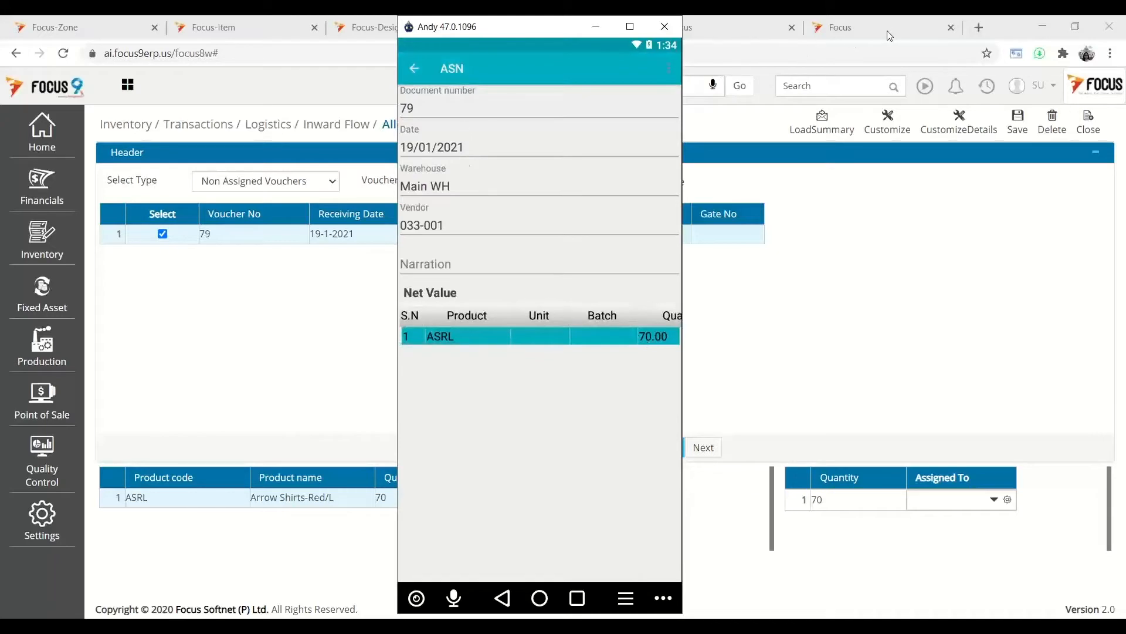
pyautogui.click(669, 71)
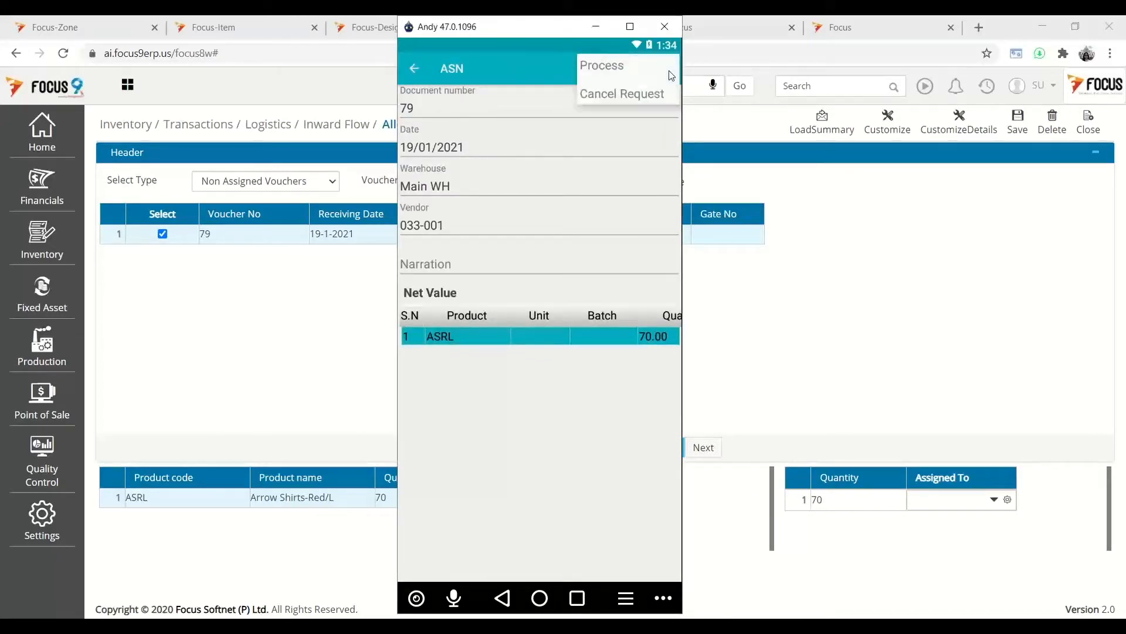
pyautogui.click(610, 68)
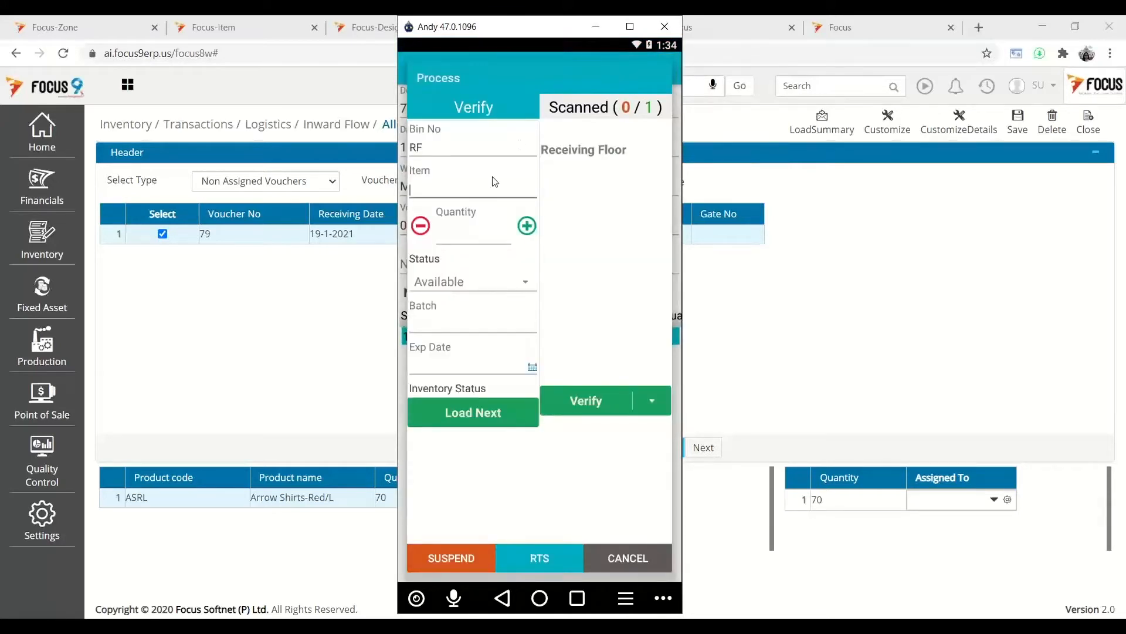
# - Receive item asrl with quantity 70.00, status Available, and batch Lot55
pyautogui.write('asrl')
pyautogui.press('Return')
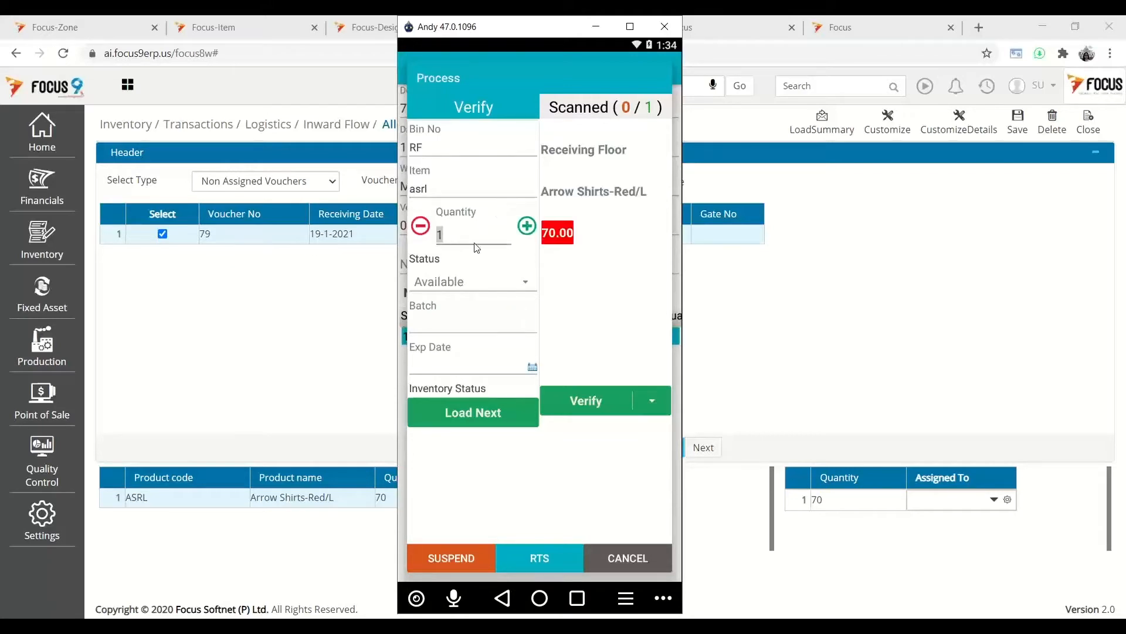
pyautogui.click(556, 232)
pyautogui.click(498, 290)
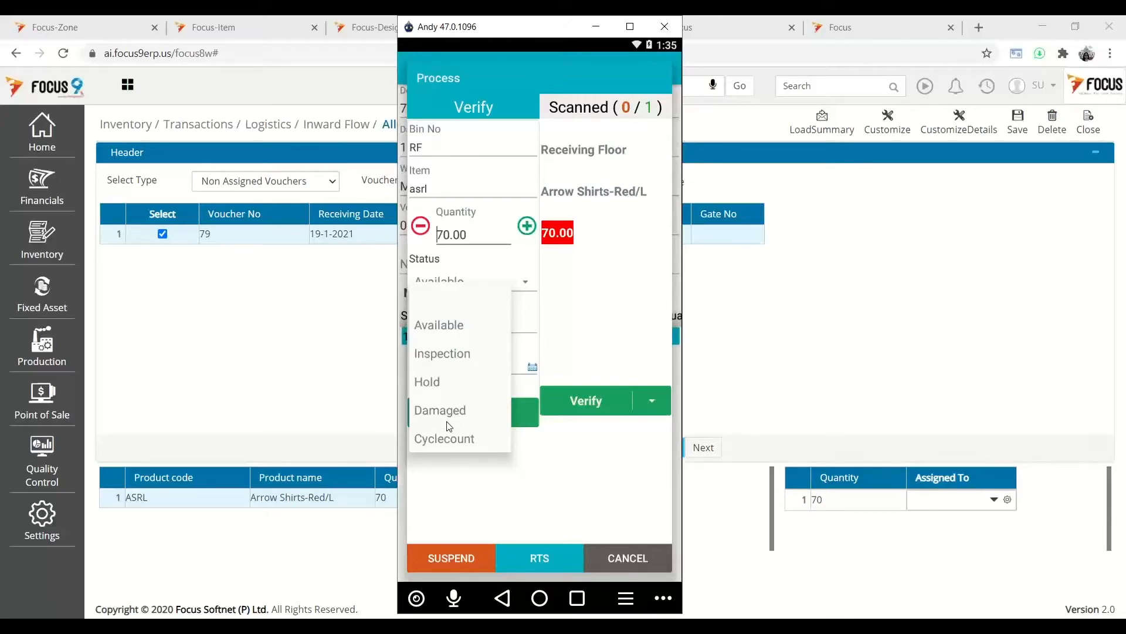
pyautogui.click(555, 322)
pyautogui.click(519, 324)
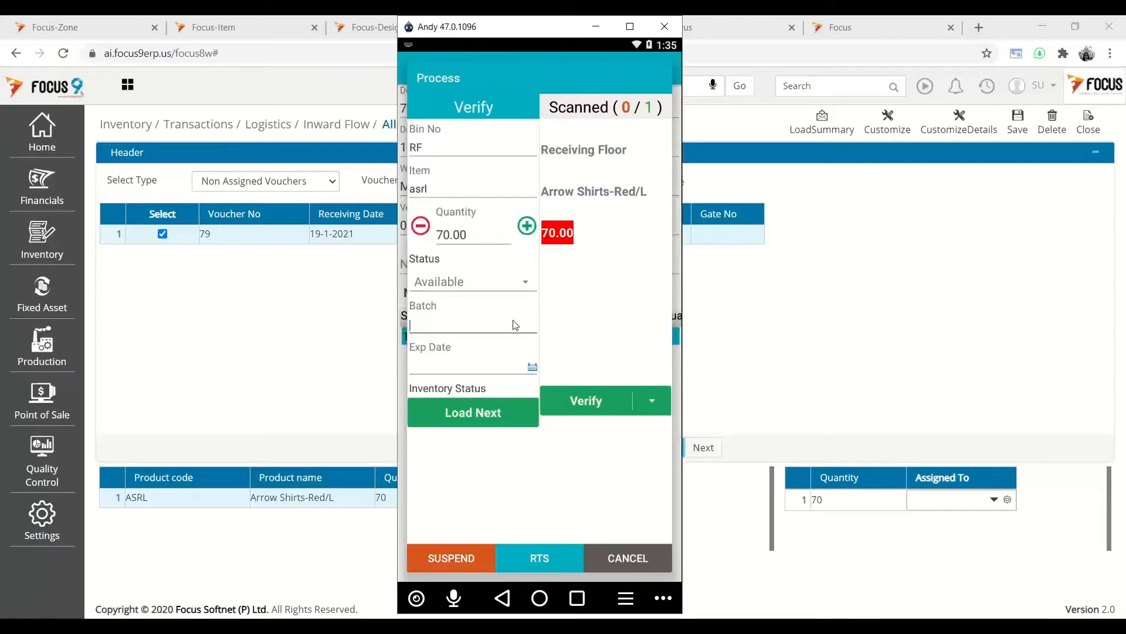
pyautogui.write('Lot55')
# - Set expiry date 28 February 2021, verify the item, and raise the RTS for voucher 79
pyautogui.click(527, 369)
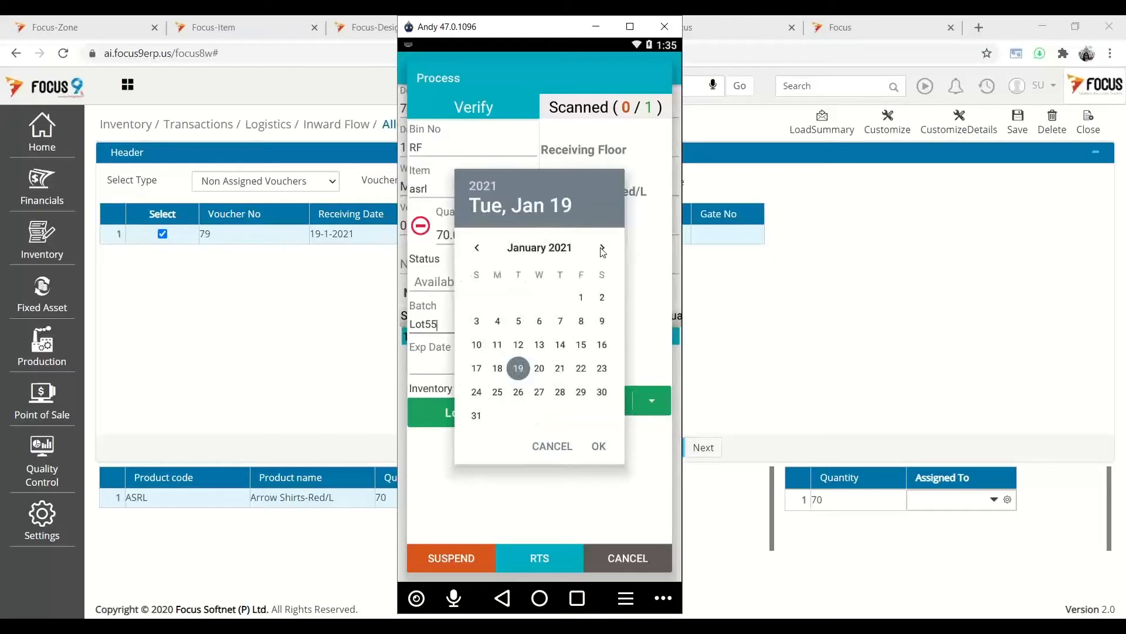
pyautogui.click(602, 249)
pyautogui.click(477, 392)
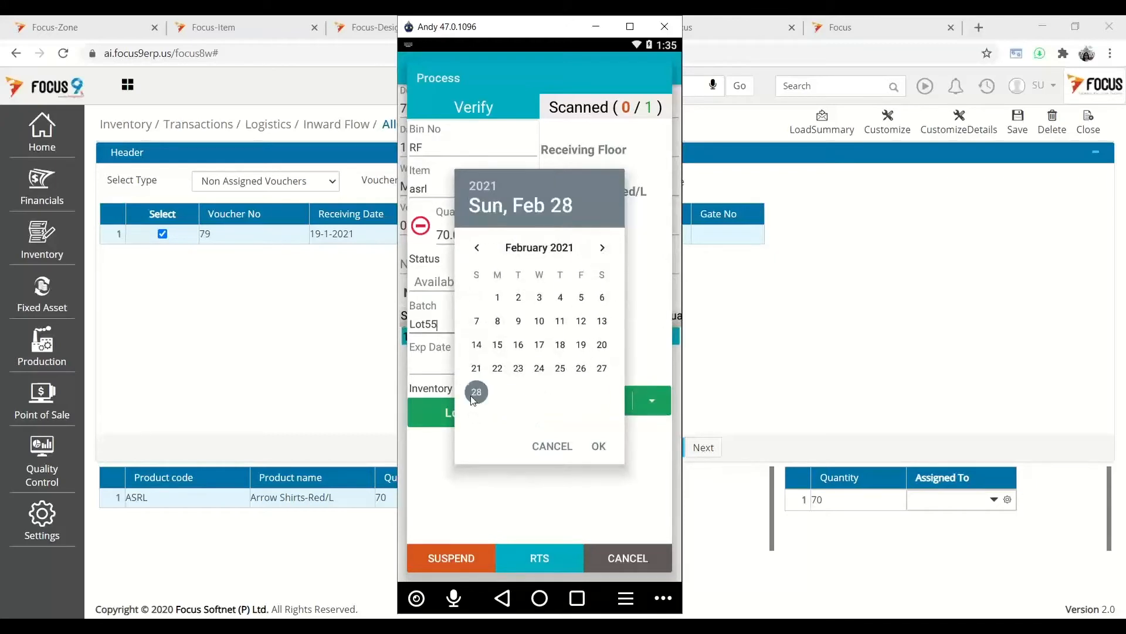
pyautogui.click(598, 445)
pyautogui.click(609, 403)
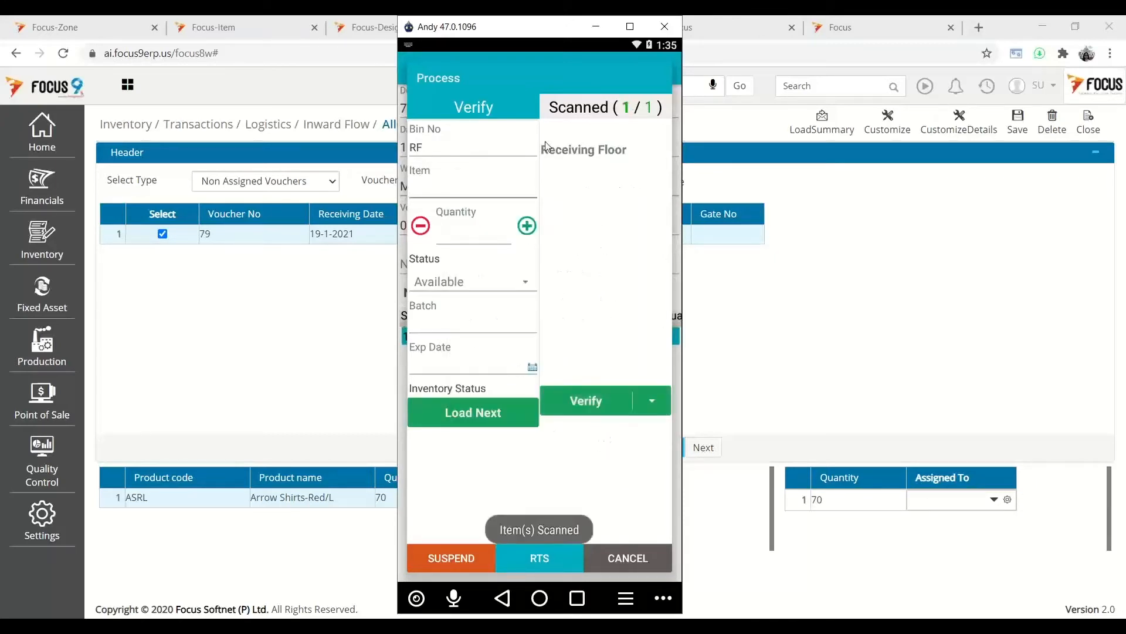
pyautogui.click(528, 562)
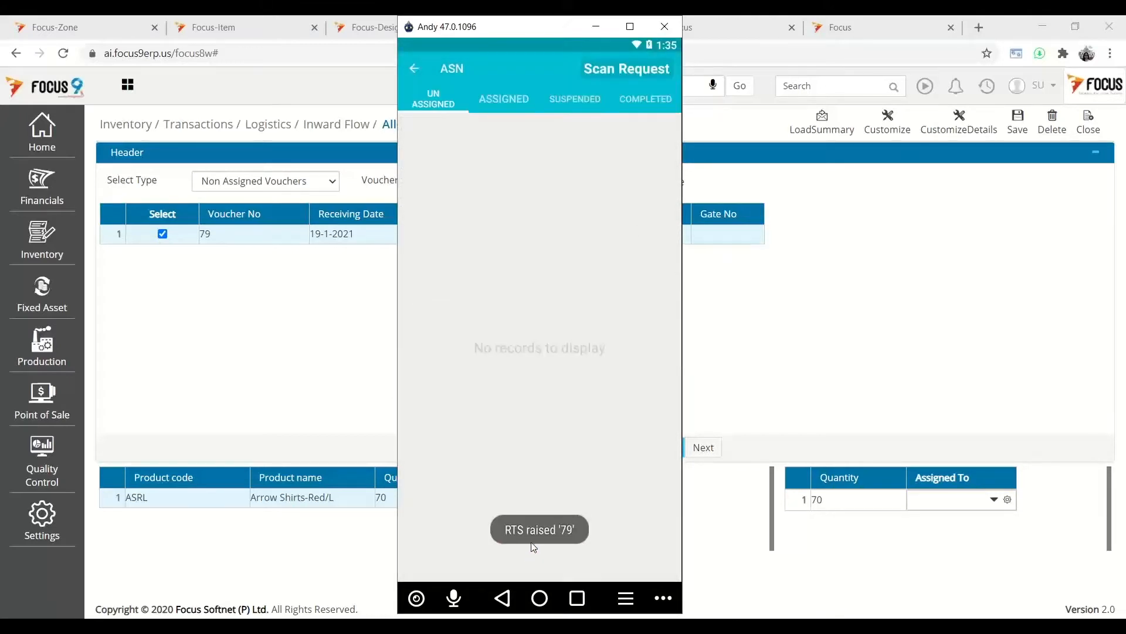
# - Open RTS voucher 79 and scroll its grid to check batch LOT55 and expiry 02/28/2021
pyautogui.click(600, 24)
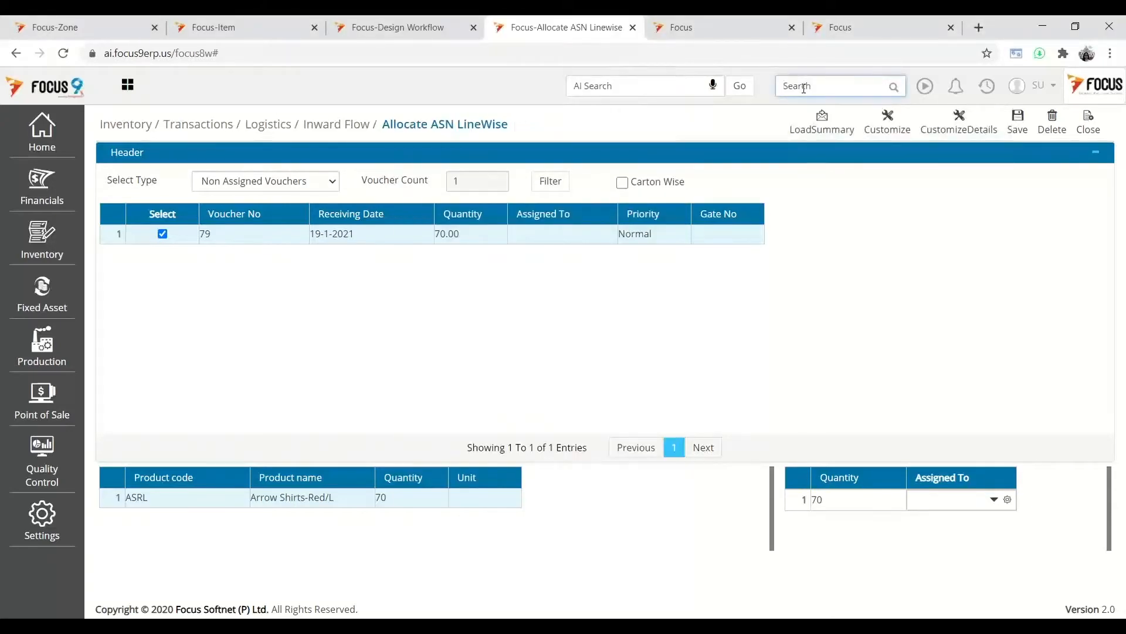
pyautogui.write('RTS')
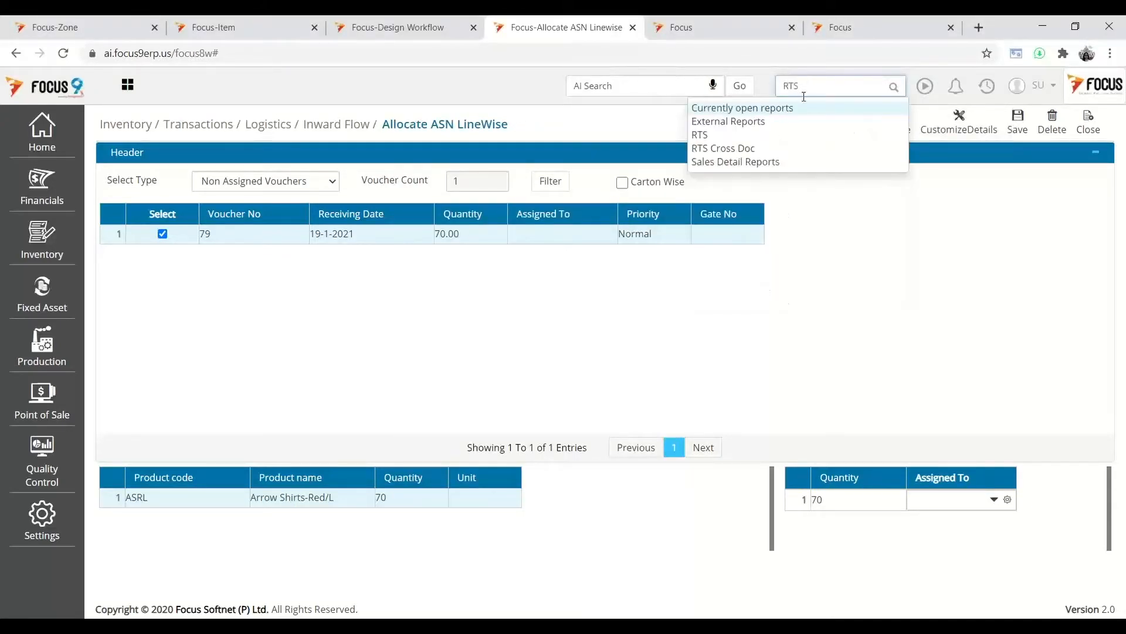
pyautogui.click(700, 135)
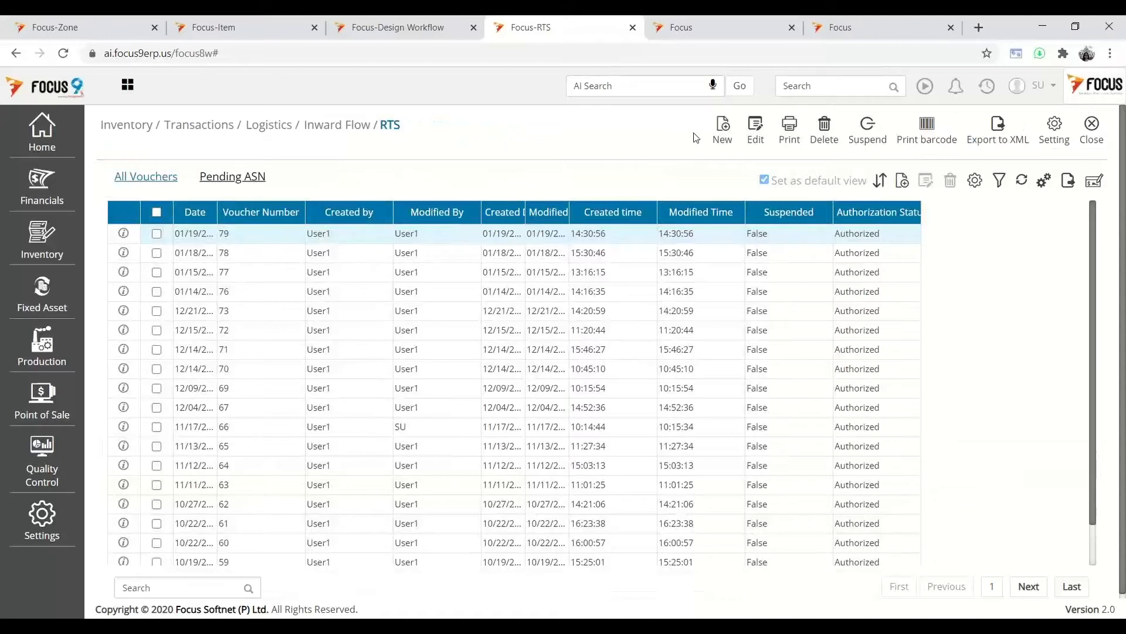
pyautogui.click(157, 233)
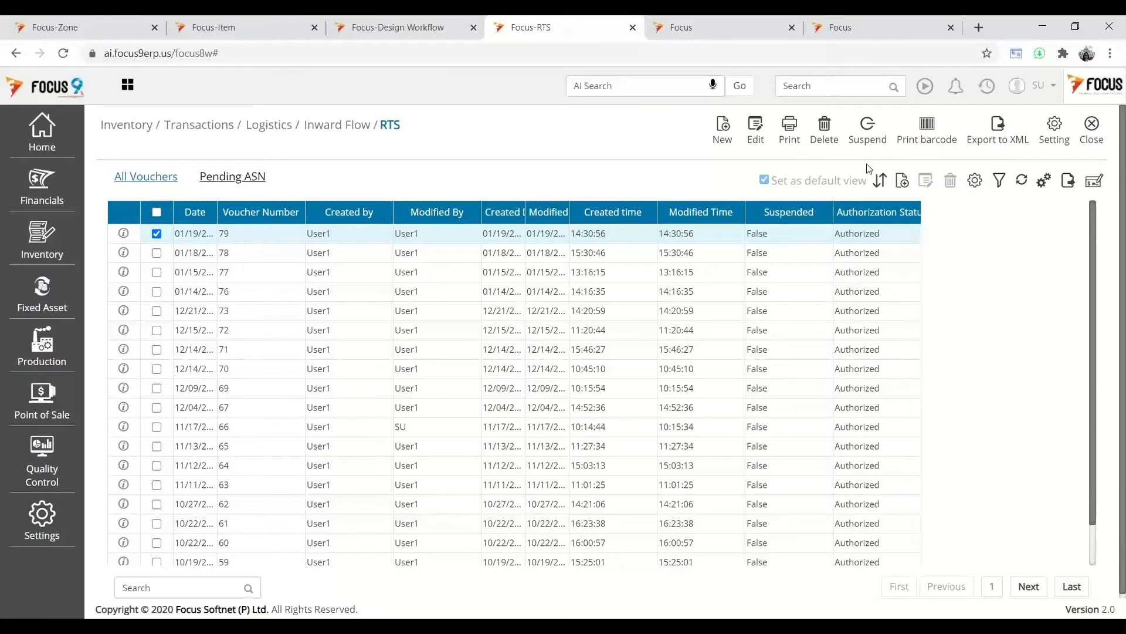
pyautogui.click(757, 140)
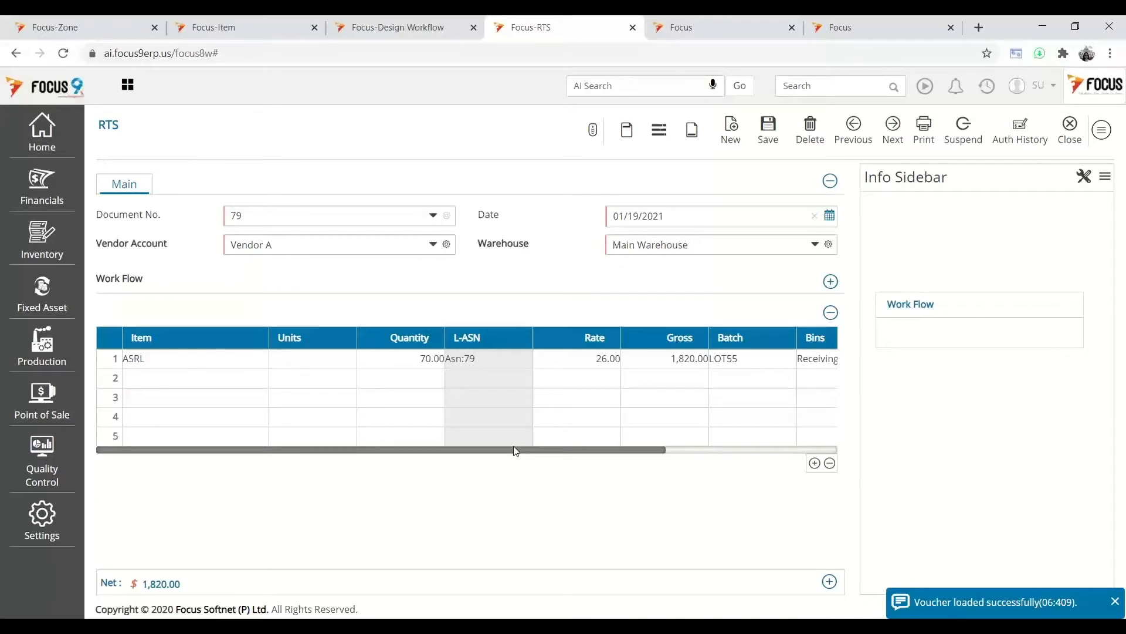
pyautogui.moveTo(510, 455); pyautogui.dragTo(668, 449)
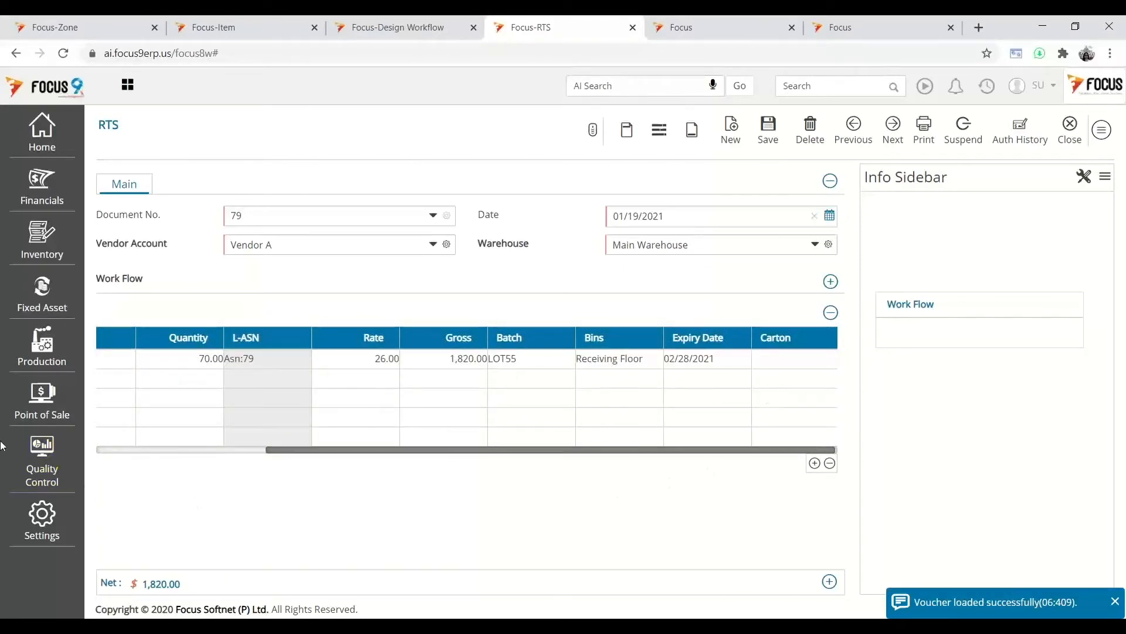
# - Open the Purchase Vouchers list under Financials > Transactions > Purchases
pyautogui.click(44, 197)
pyautogui.click(129, 172)
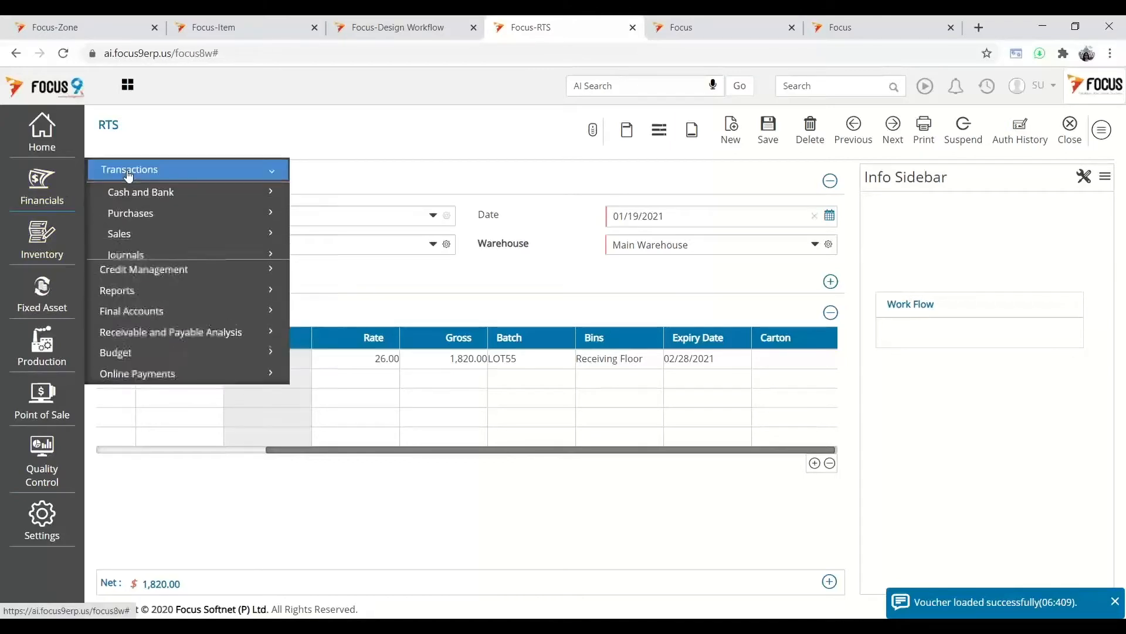
pyautogui.click(133, 214)
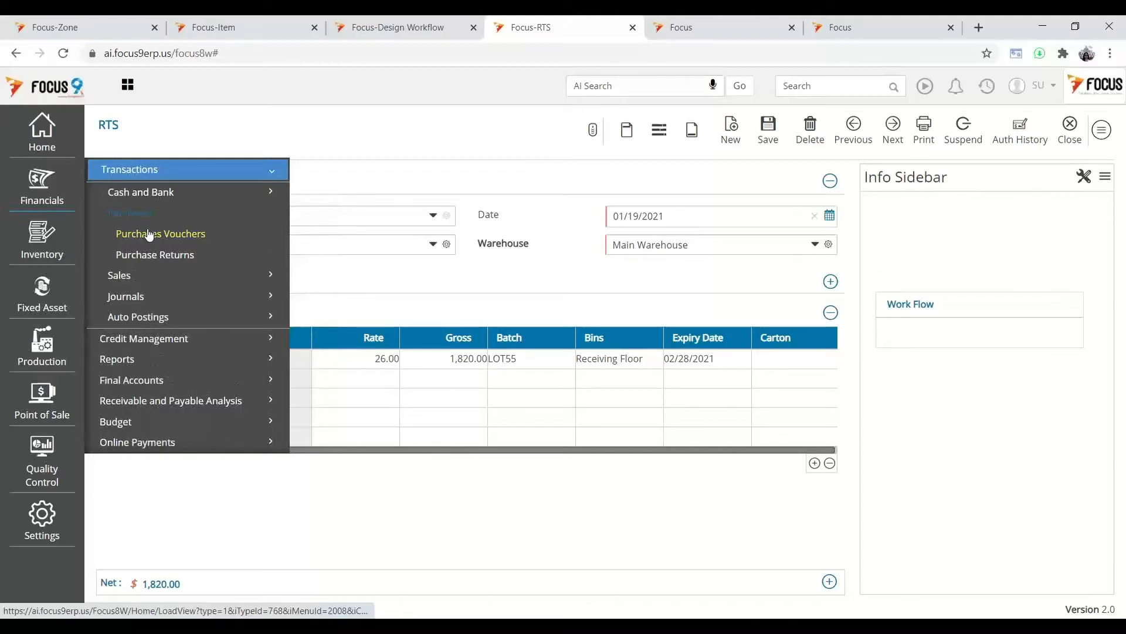
pyautogui.click(148, 233)
# - Convert pending RTS voucher 79 into a purchase voucher and enter Purchase as its purchase account
pyautogui.click(259, 179)
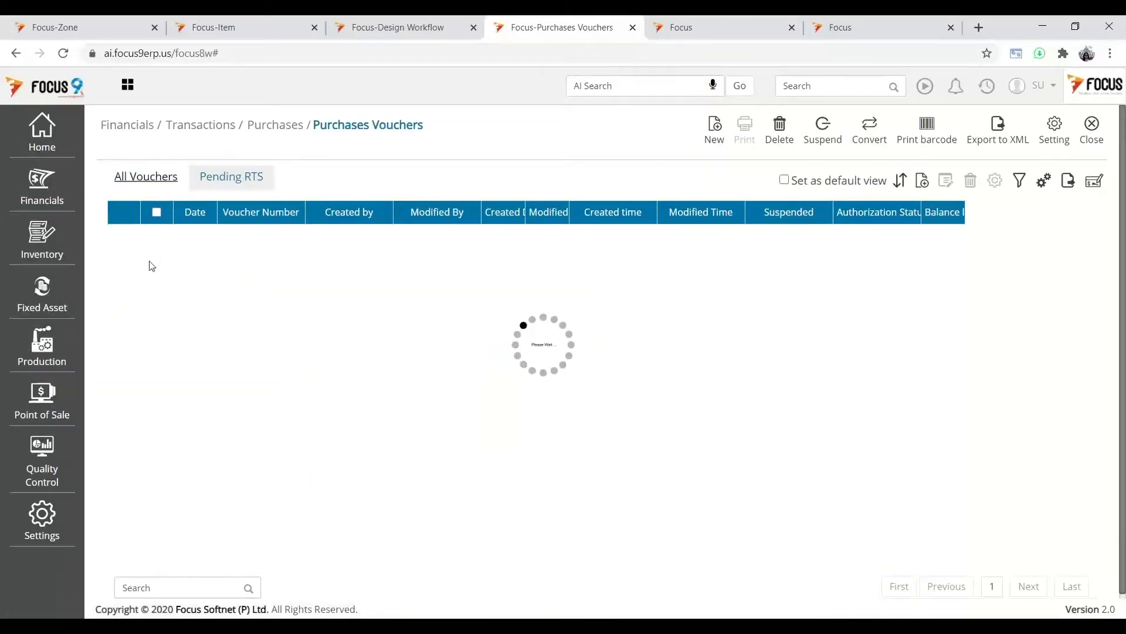
pyautogui.click(156, 233)
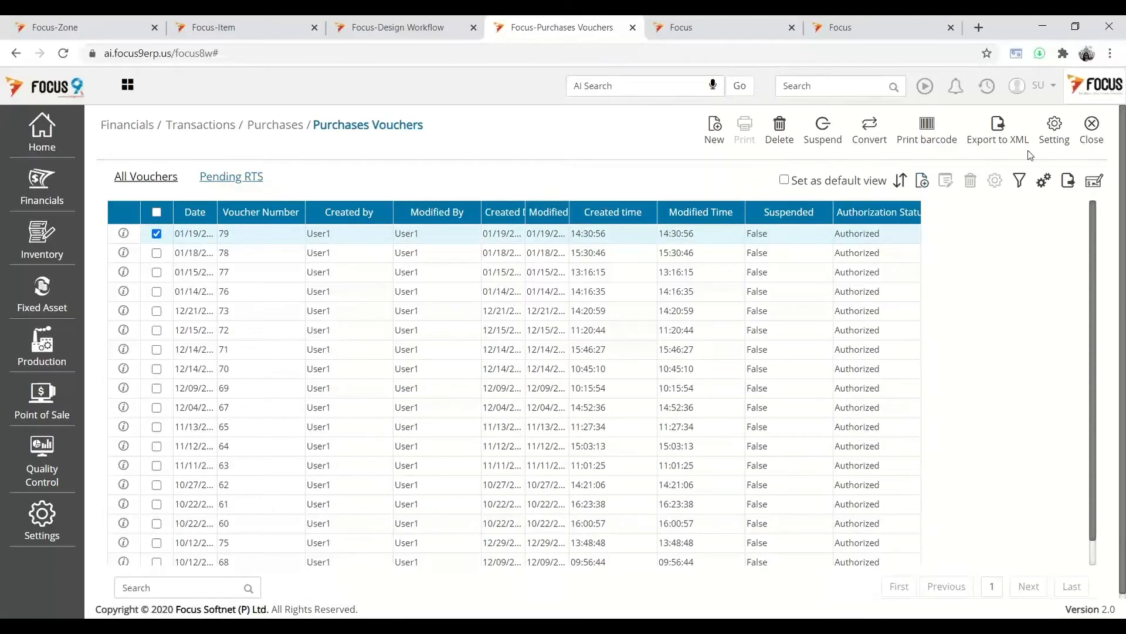
pyautogui.click(883, 129)
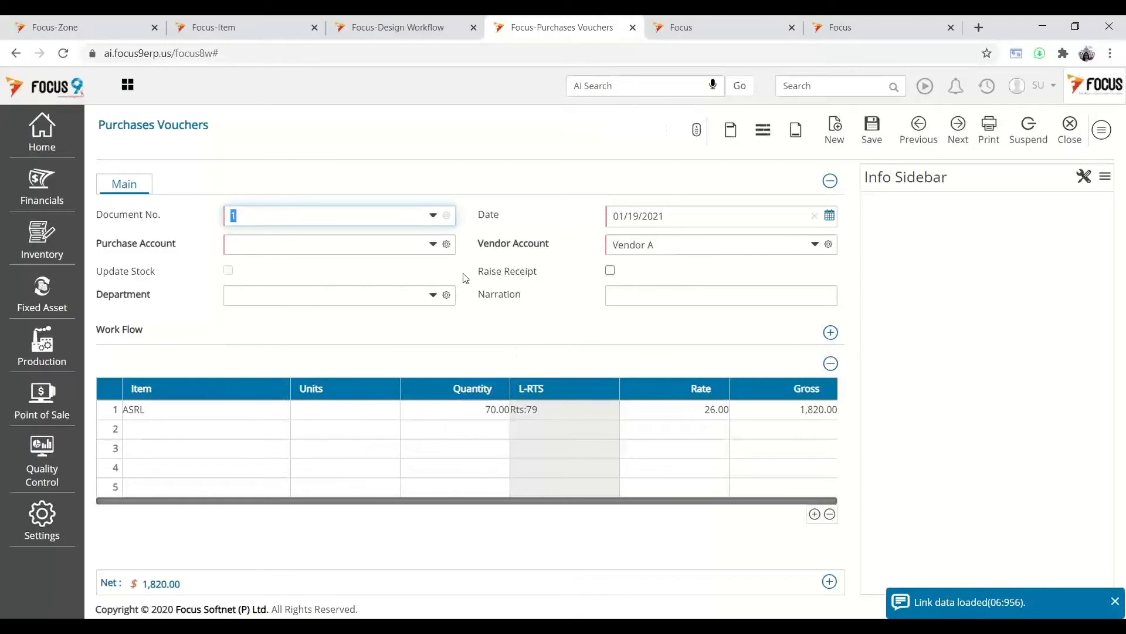
pyautogui.click(392, 245)
pyautogui.write('P')
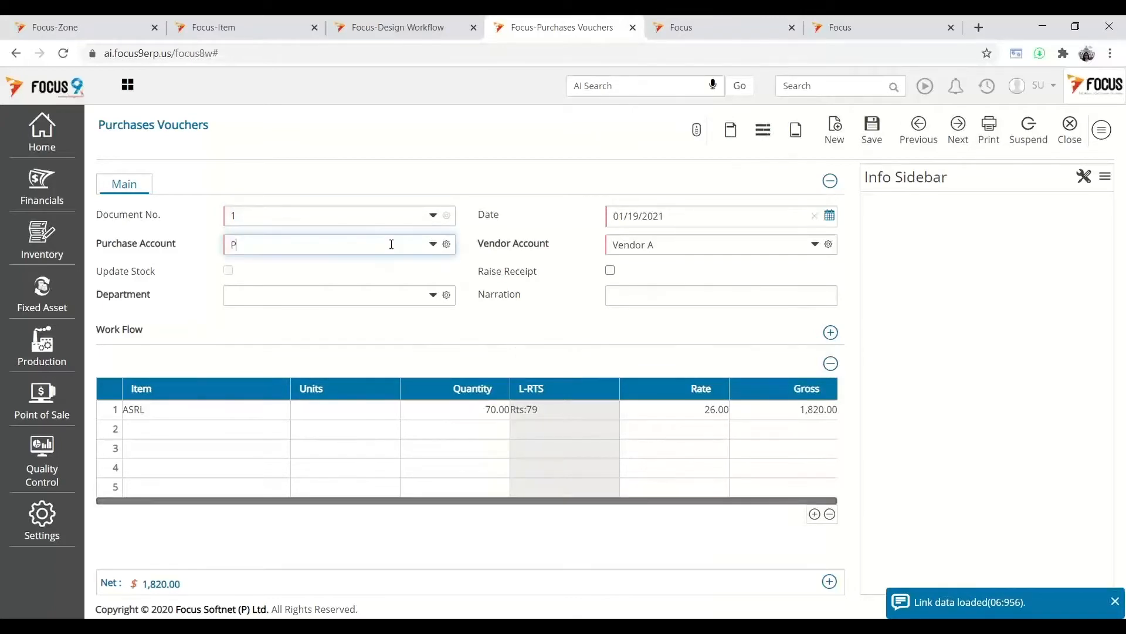
pyautogui.write('urchase')
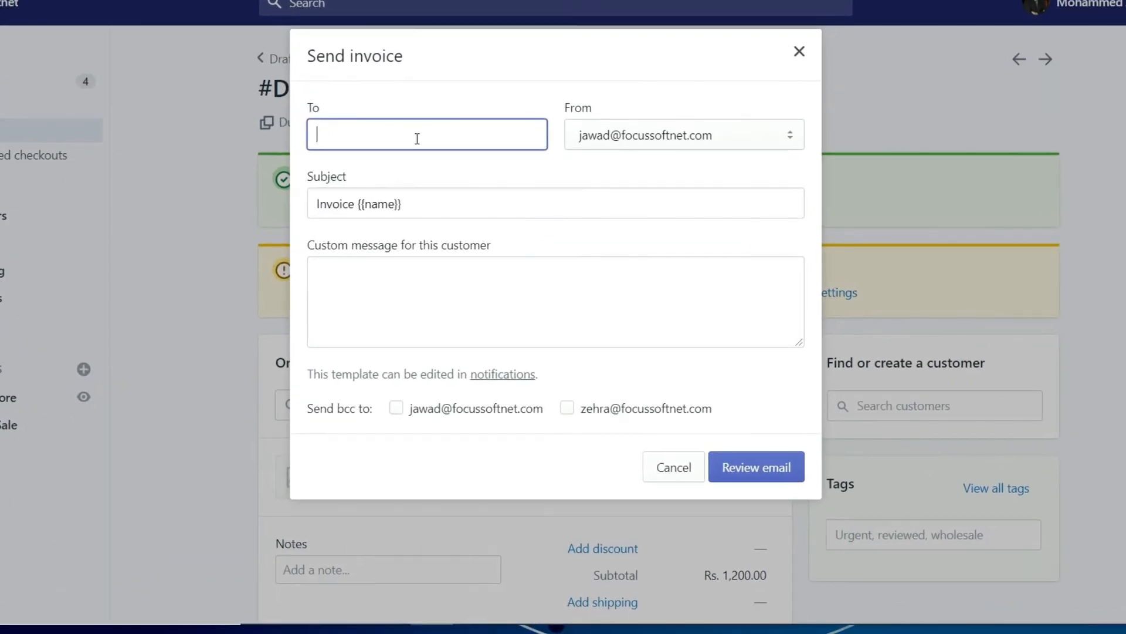
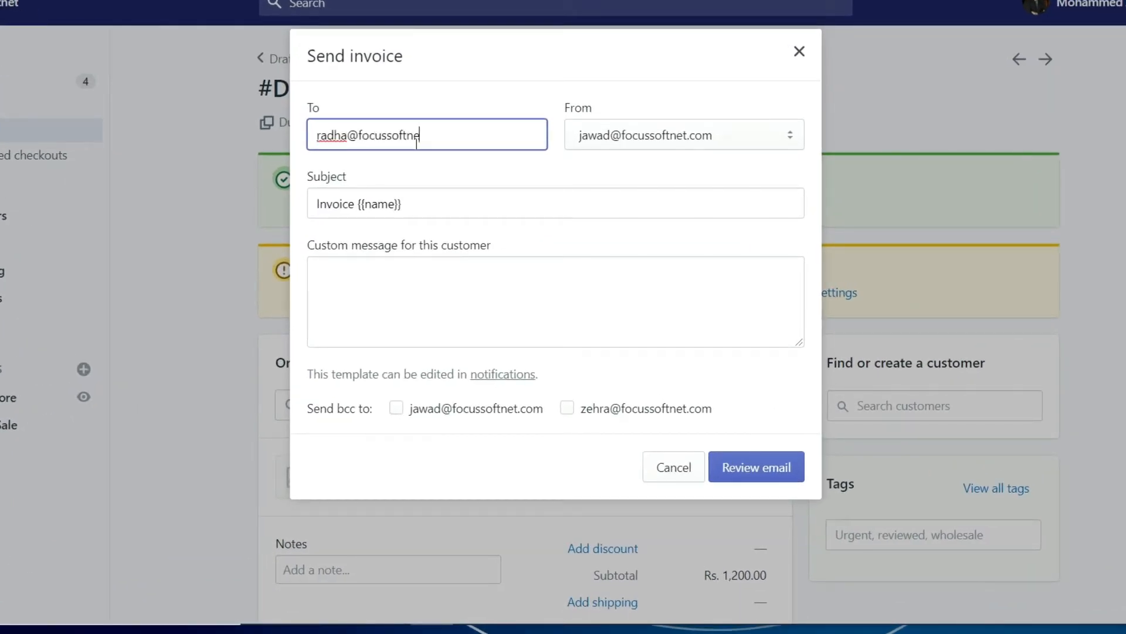
# - Address the invoice email to the customer's e-mail, review it and send the notification
pyautogui.click(742, 468)
pyautogui.scroll(-10, 519, 352)
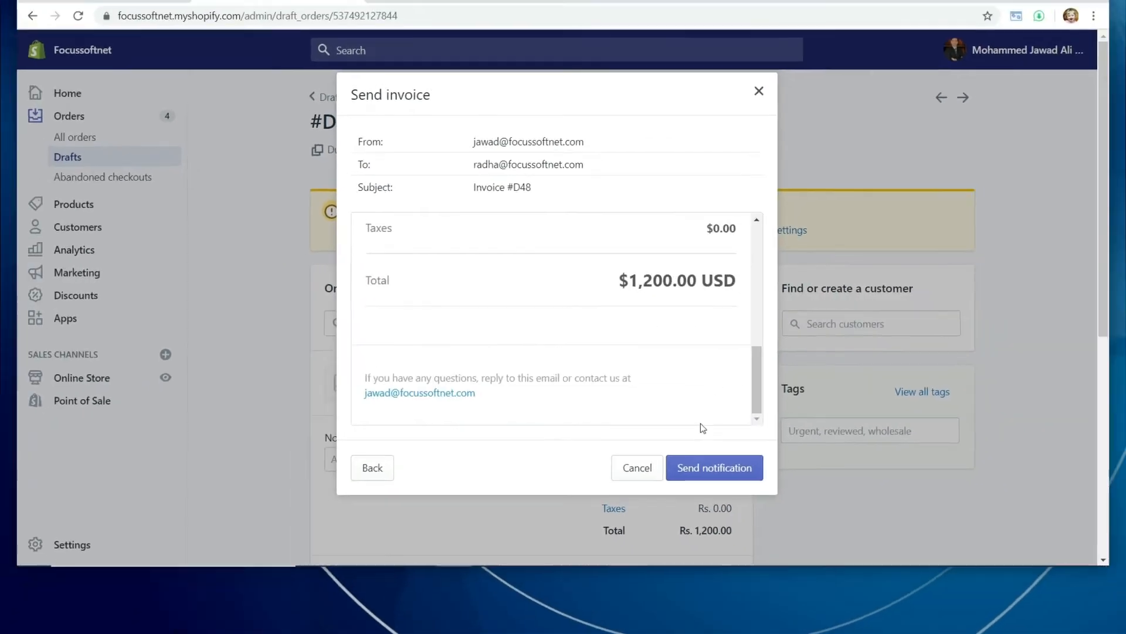
pyautogui.click(734, 508)
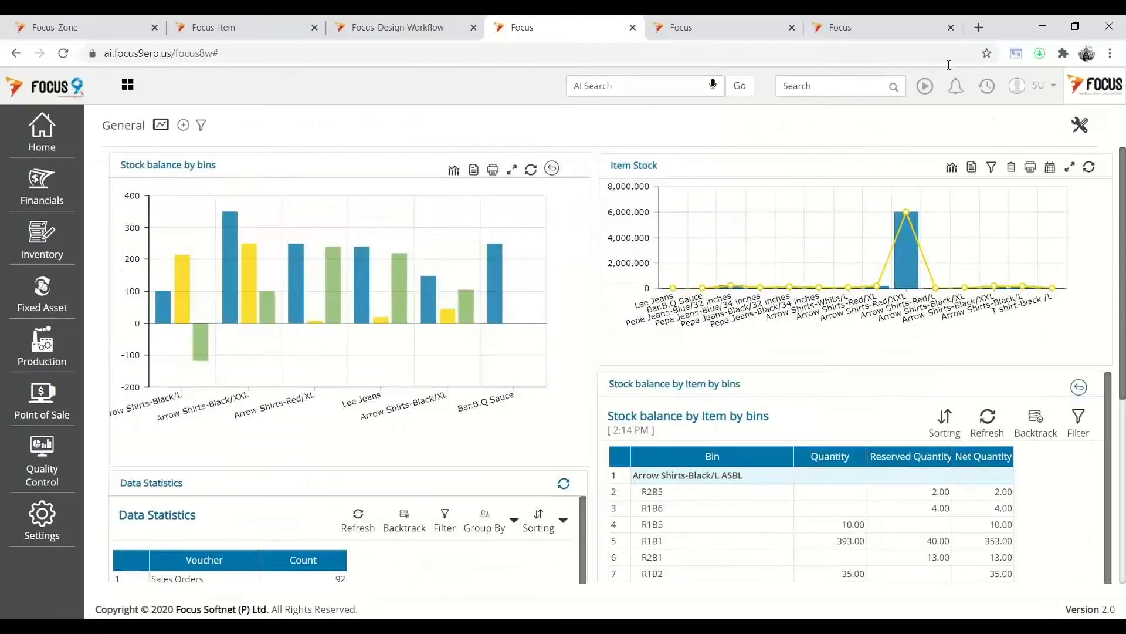
# - Browse Financials > Transactions > Cash and Bank, then return to Design Workflow and select the ASN Flow name
pyautogui.click(42, 210)
pyautogui.click(132, 169)
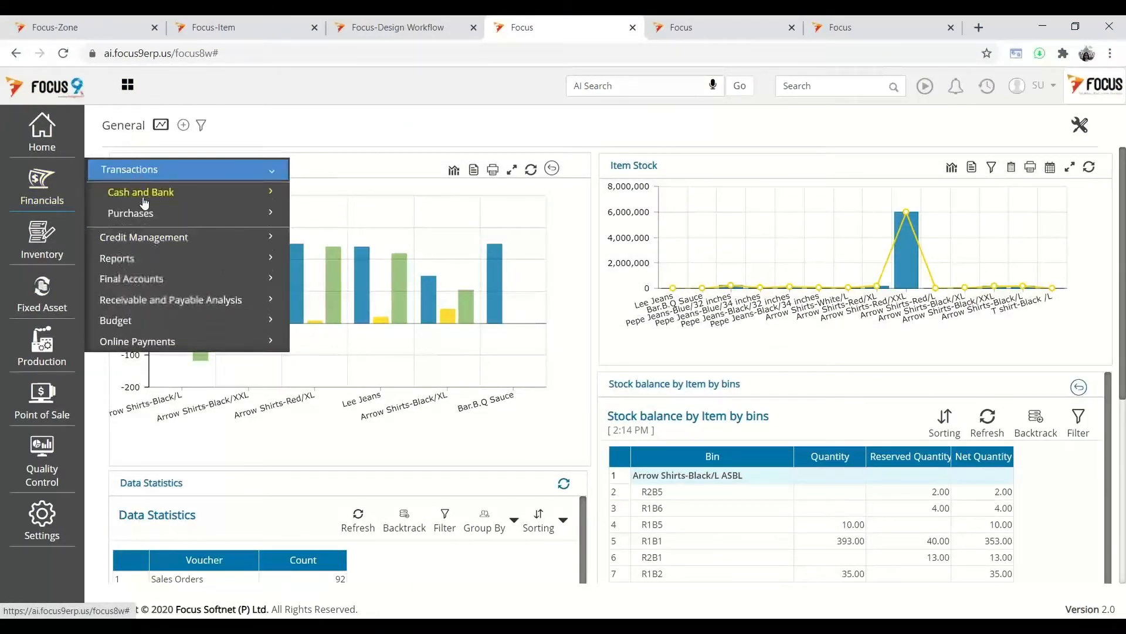
pyautogui.click(140, 192)
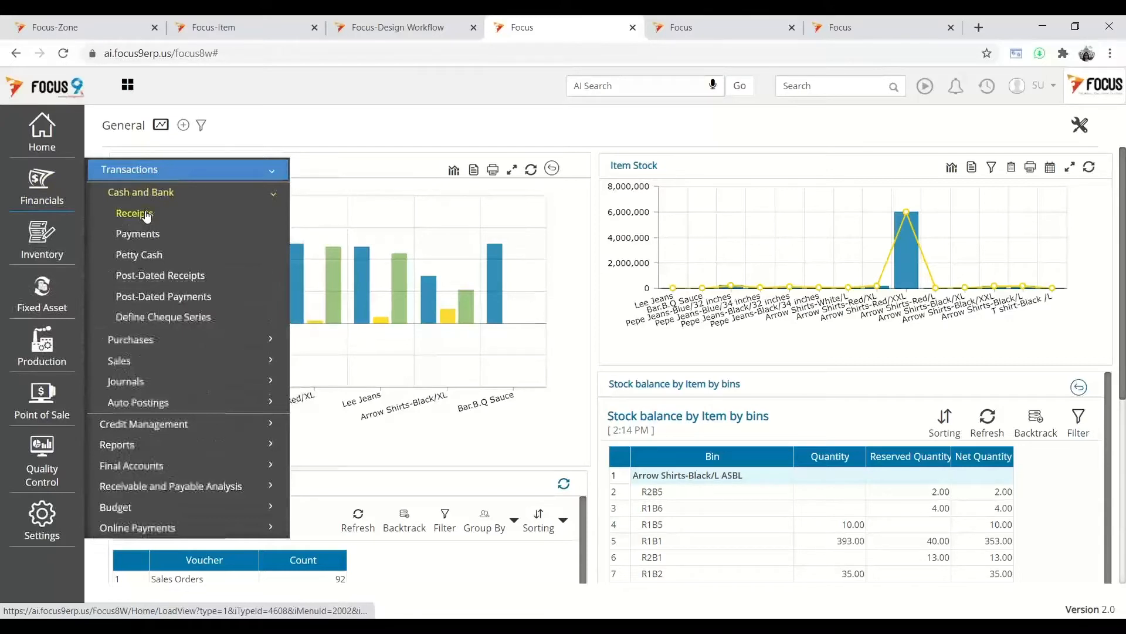
pyautogui.click(138, 233)
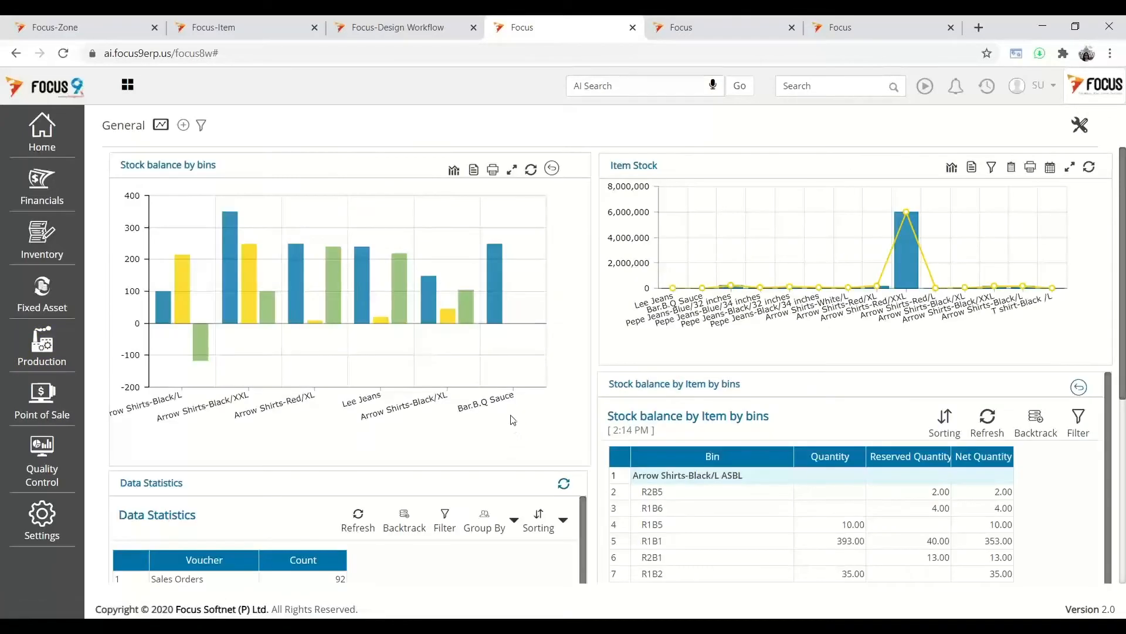
pyautogui.click(398, 28)
pyautogui.moveTo(274, 164); pyautogui.dragTo(200, 197)
# - Load the Outward flow workflow by entering 'Outward' as the Work Flow Name and picking the suggestion
pyautogui.write('Ou')
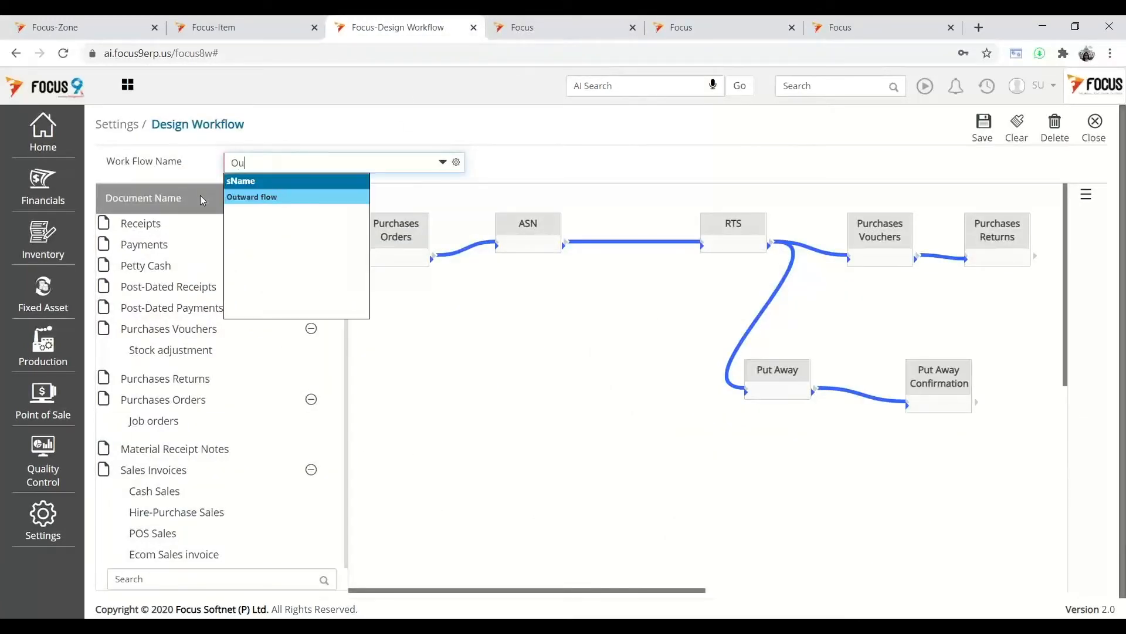
pyautogui.write('tward')
pyautogui.click(272, 197)
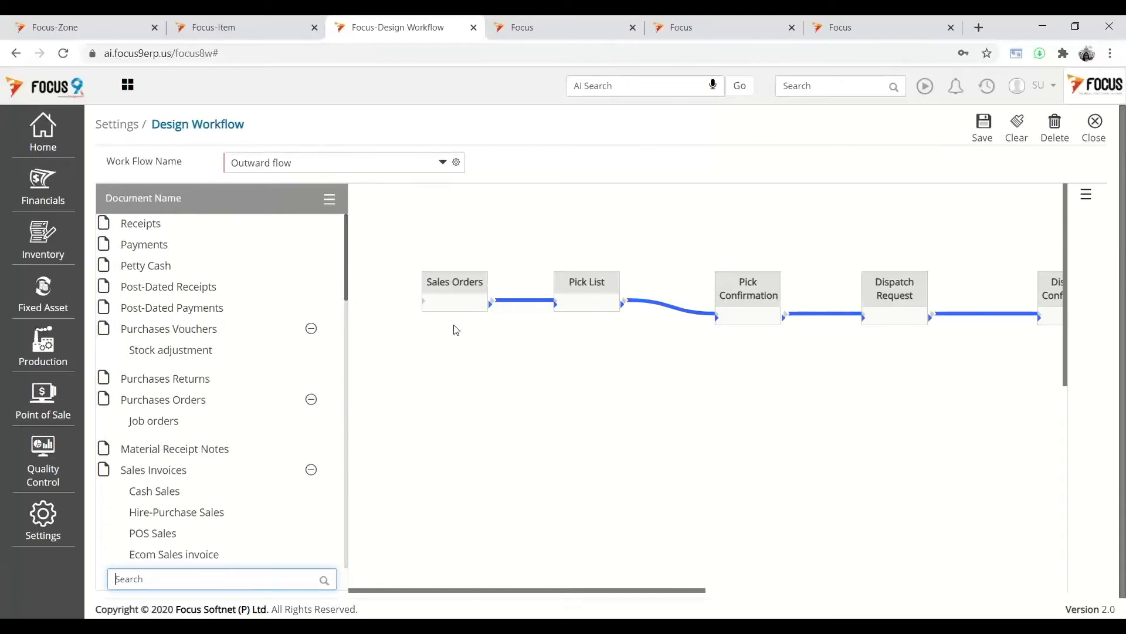
pyautogui.click(702, 592)
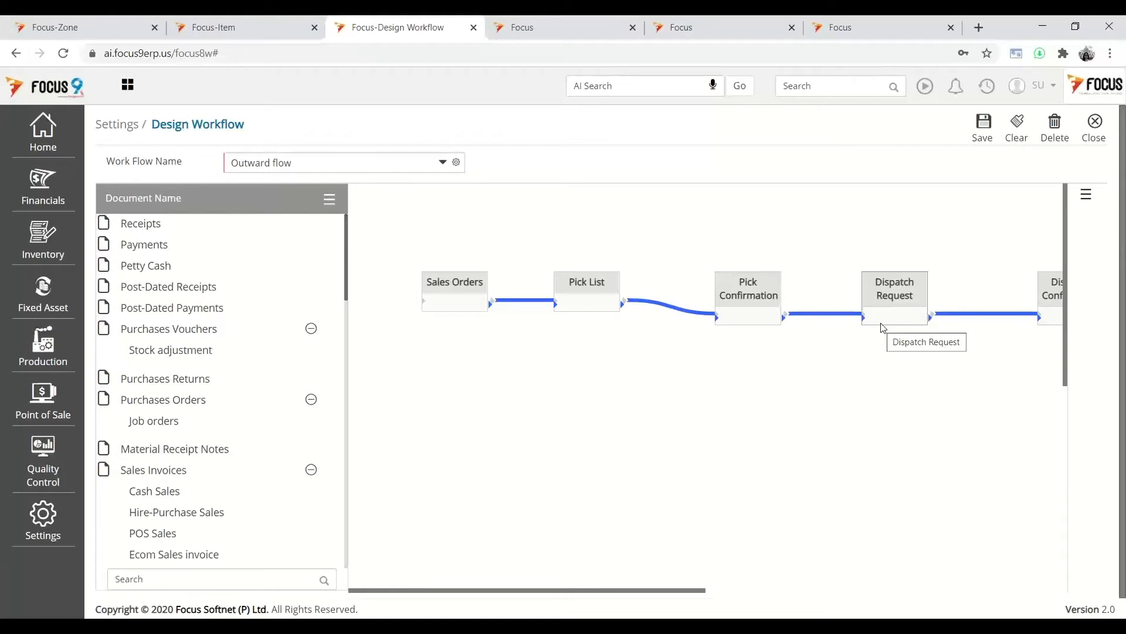
# - Add a Sales Invoices stage to the Outward flow canvas, close the designer, and return to the Item master
pyautogui.moveTo(700, 590); pyautogui.dragTo(779, 572)
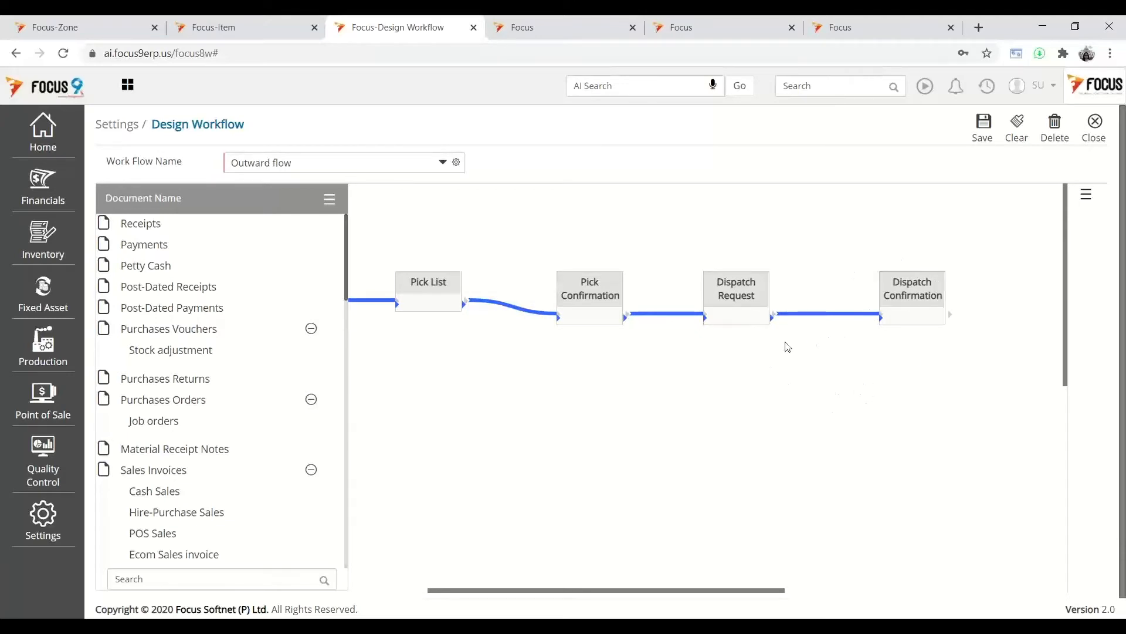
pyautogui.moveTo(157, 473); pyautogui.dragTo(1020, 399)
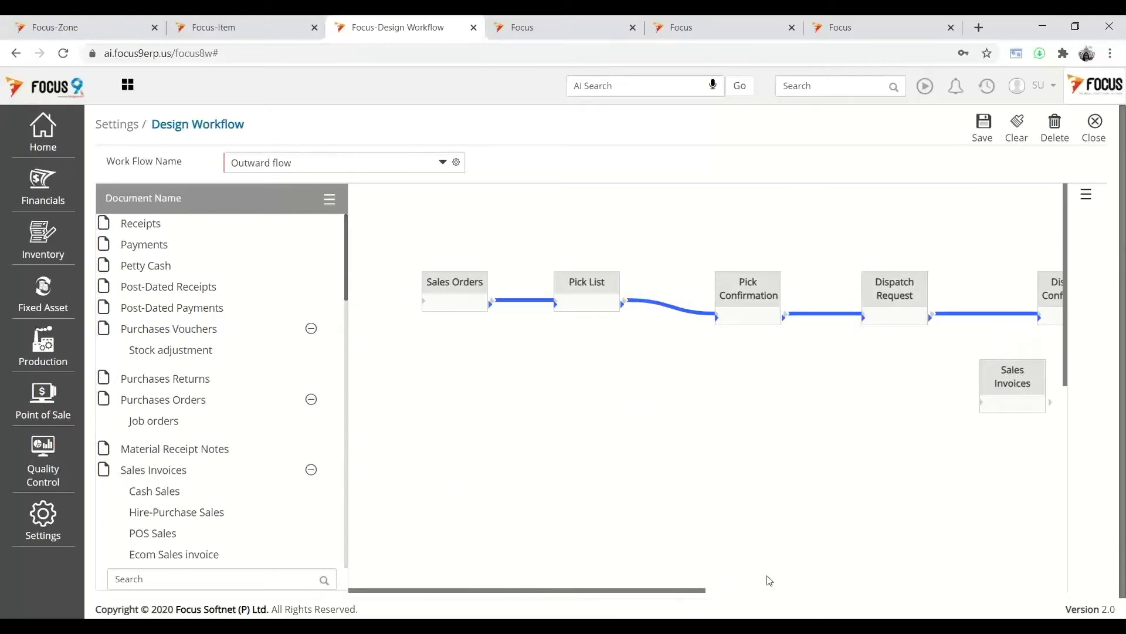
pyautogui.moveTo(704, 591); pyautogui.dragTo(883, 590)
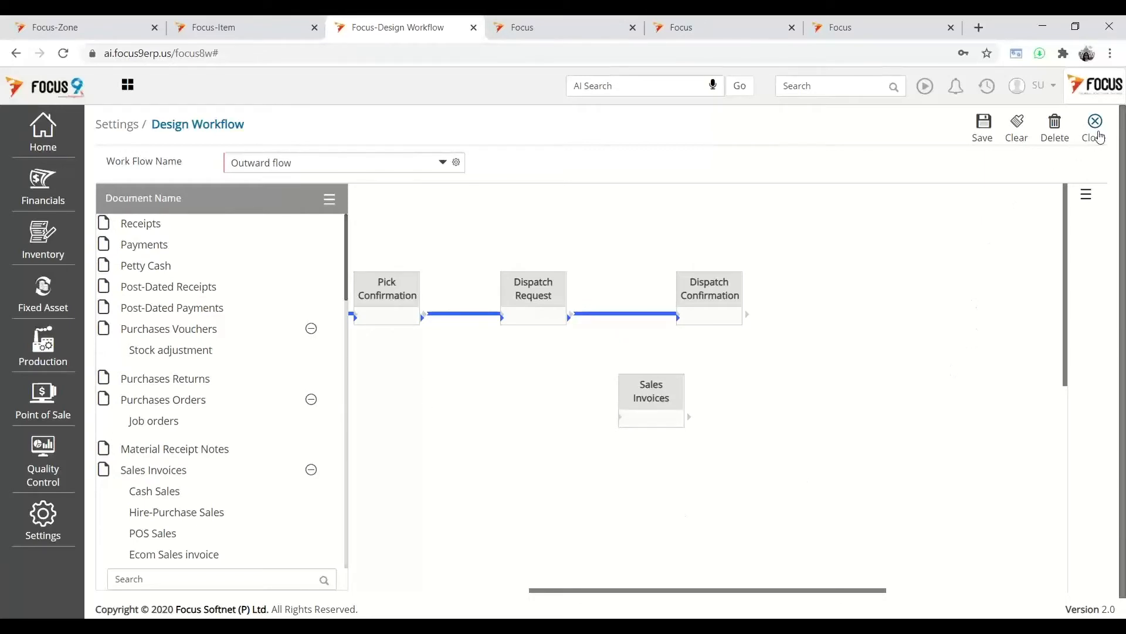
pyautogui.click(1099, 137)
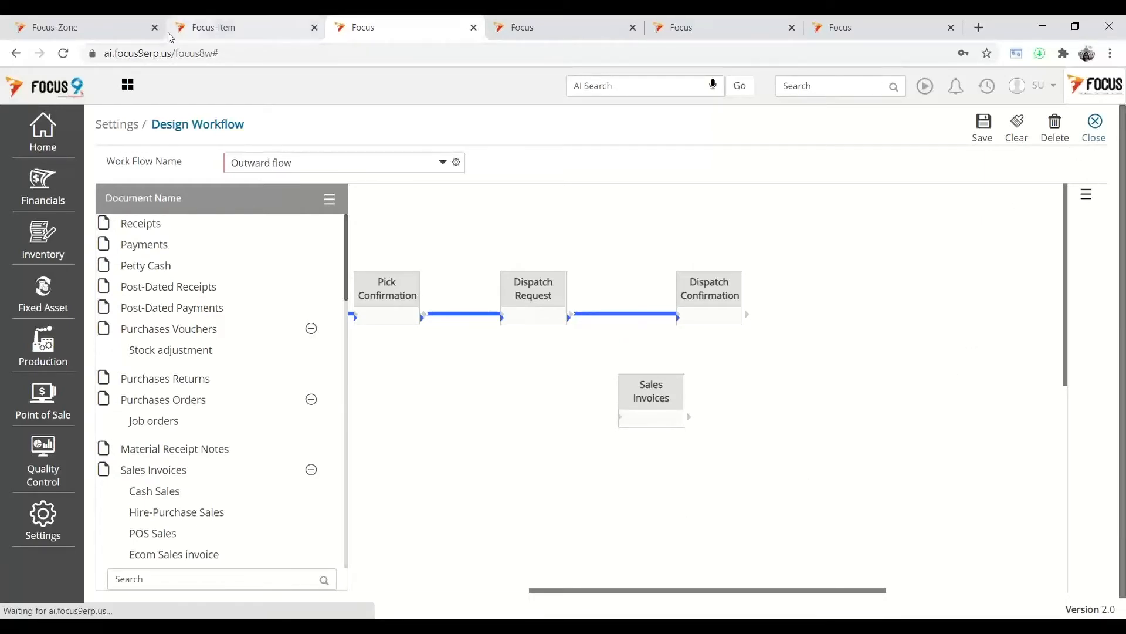
pyautogui.click(220, 33)
# - Start a new sales order for Customer A from Main Warehouse
pyautogui.click(852, 86)
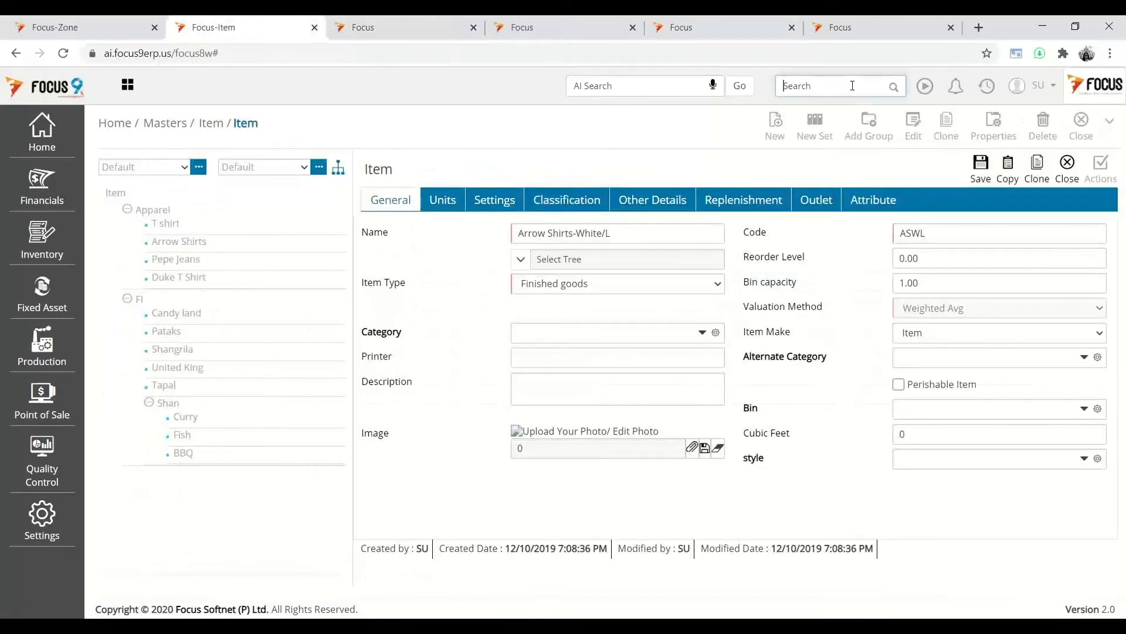
pyautogui.write('sales')
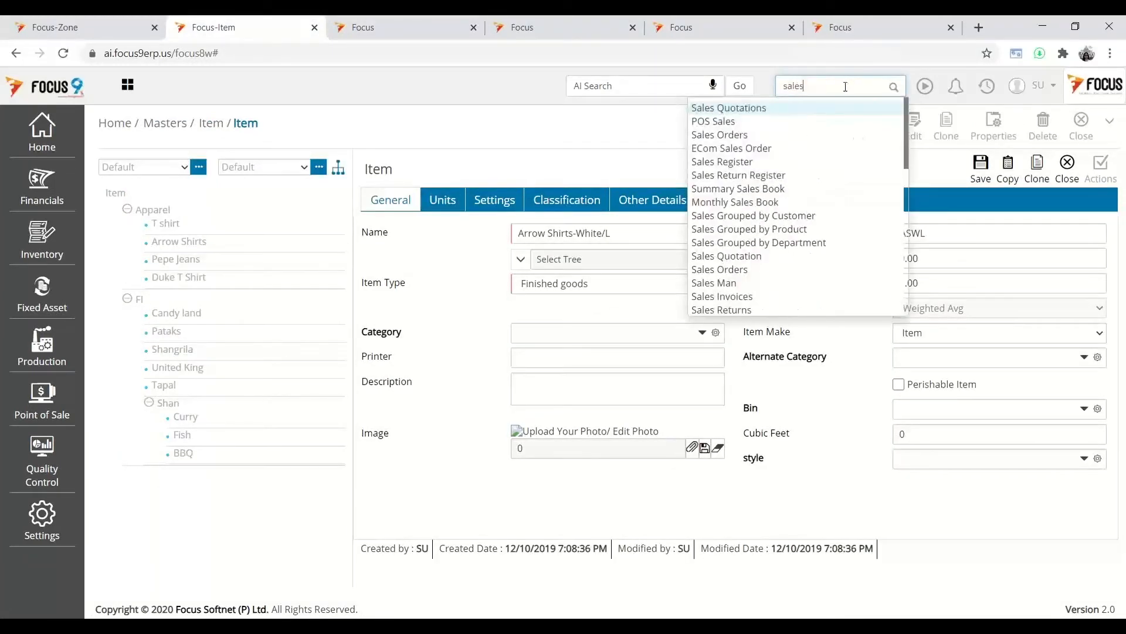
pyautogui.click(720, 134)
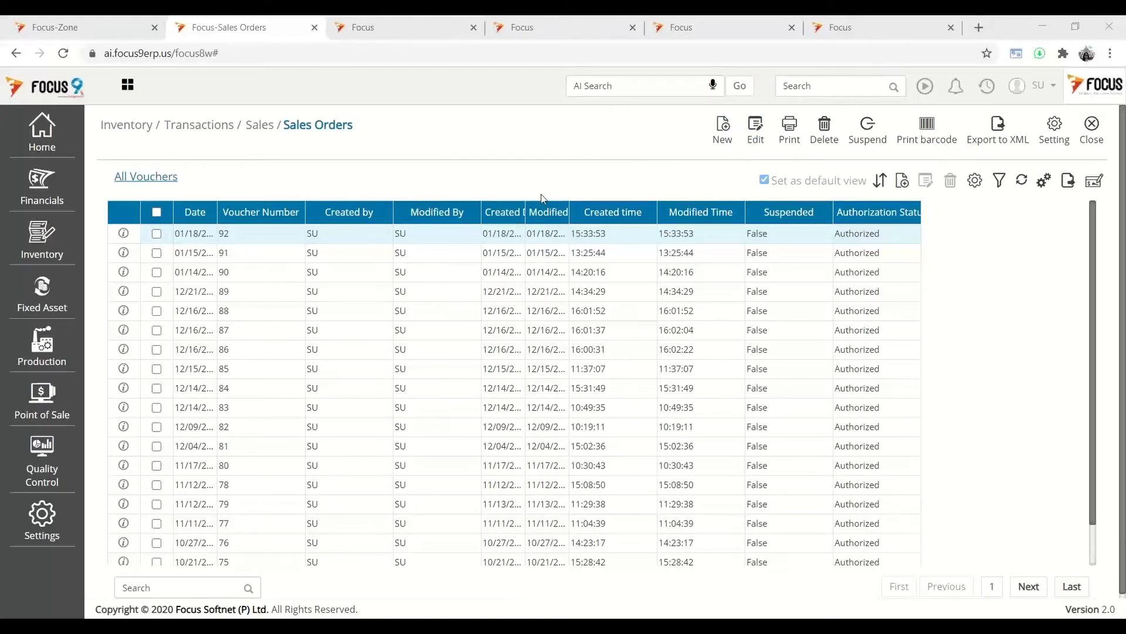
pyautogui.click(725, 146)
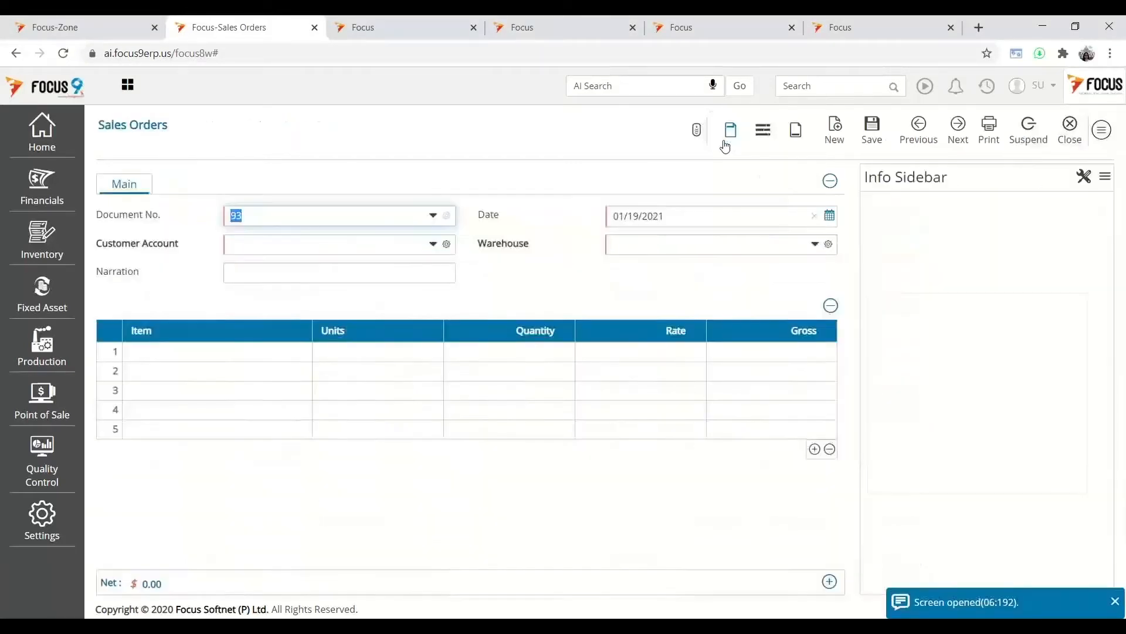
pyautogui.click(293, 250)
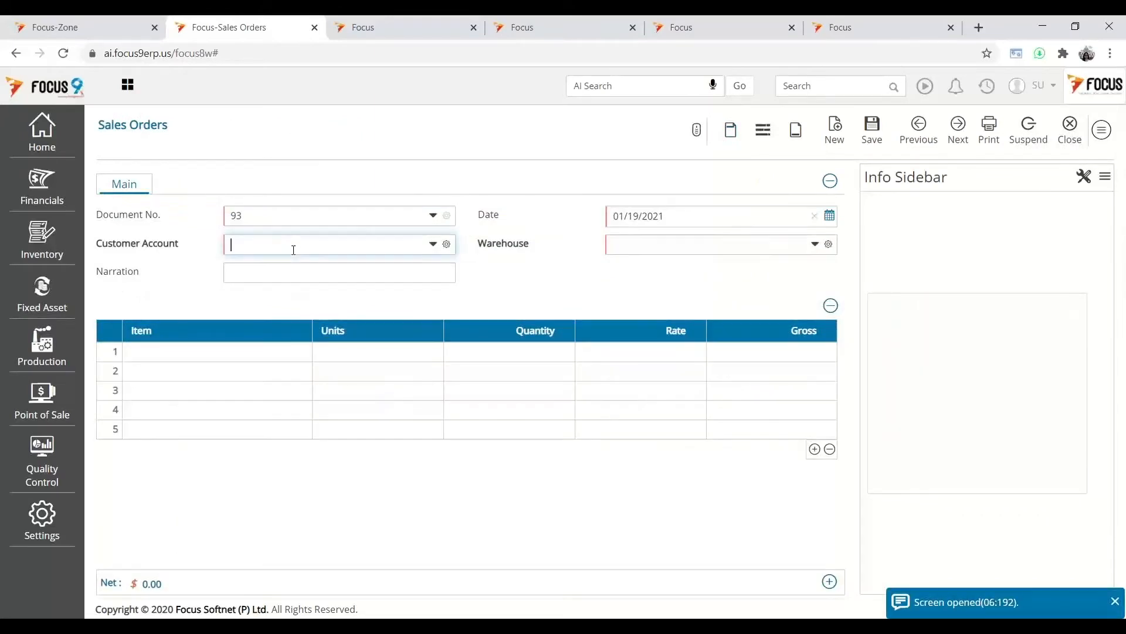
pyautogui.write('Cust')
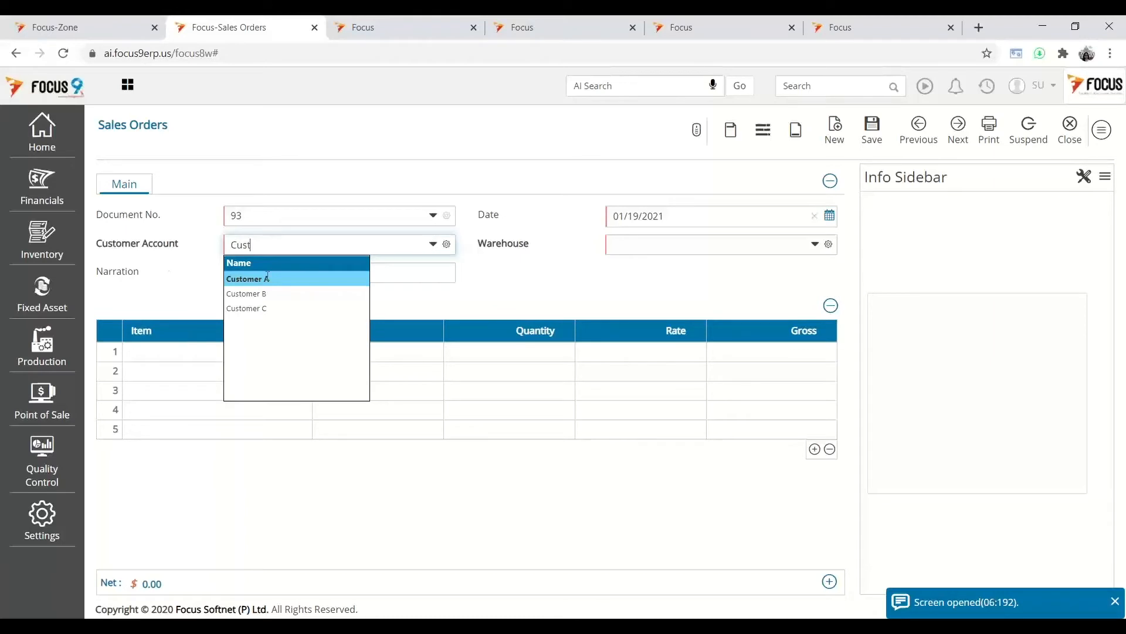
pyautogui.click(269, 280)
pyautogui.click(654, 249)
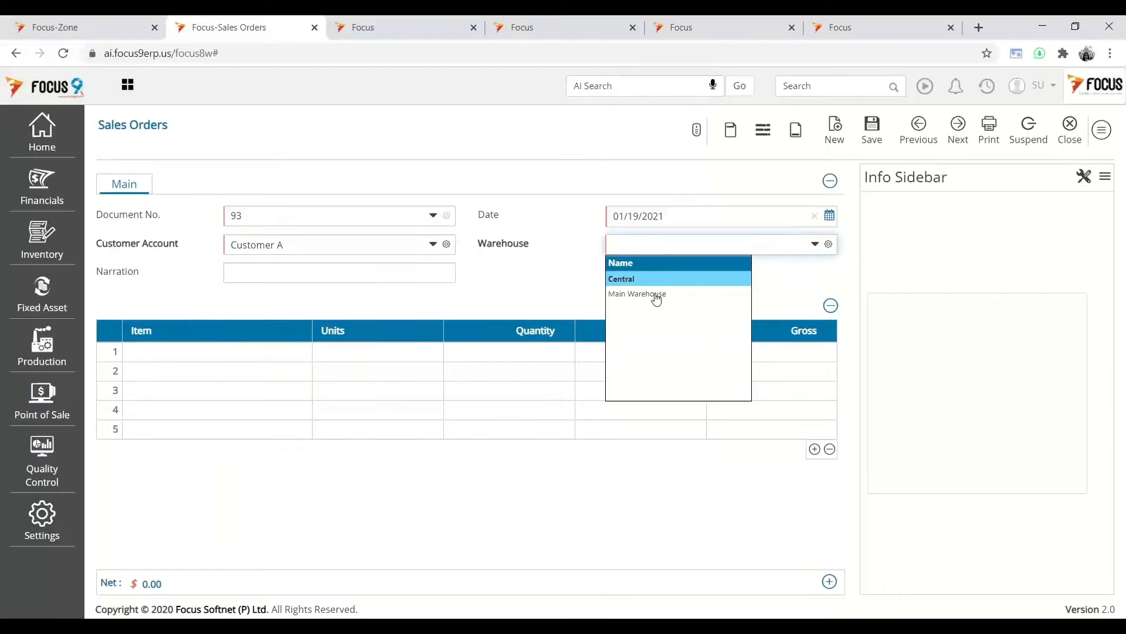
pyautogui.click(654, 295)
# - Add item ASBL with quantity 10 at rate 29 (gross 290) and save sales order 93
pyautogui.click(212, 354)
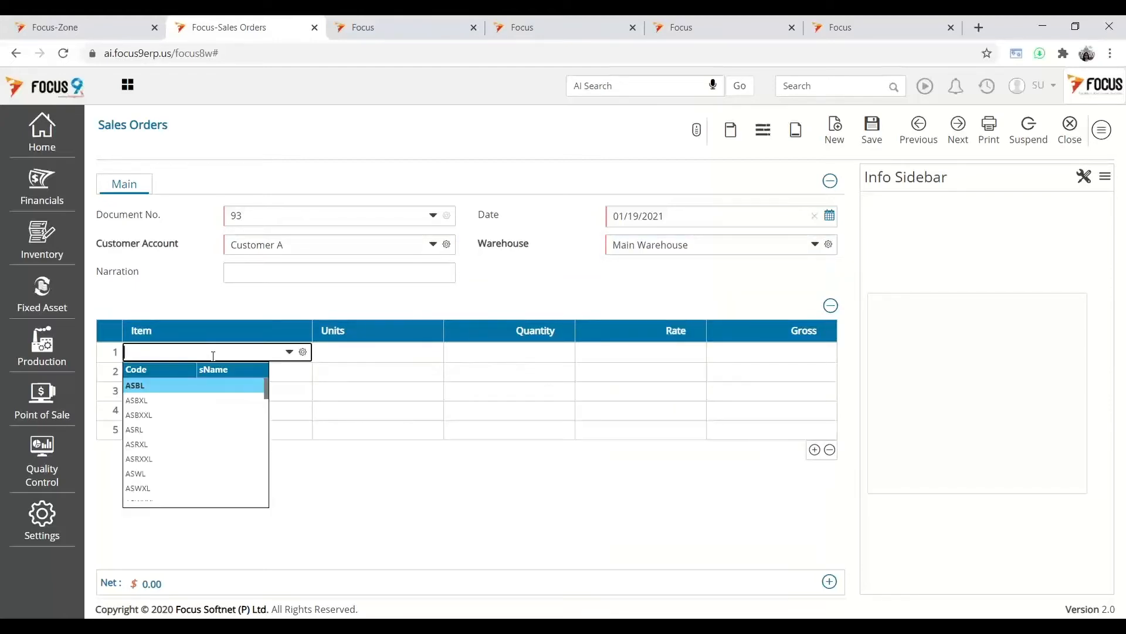
pyautogui.click(161, 385)
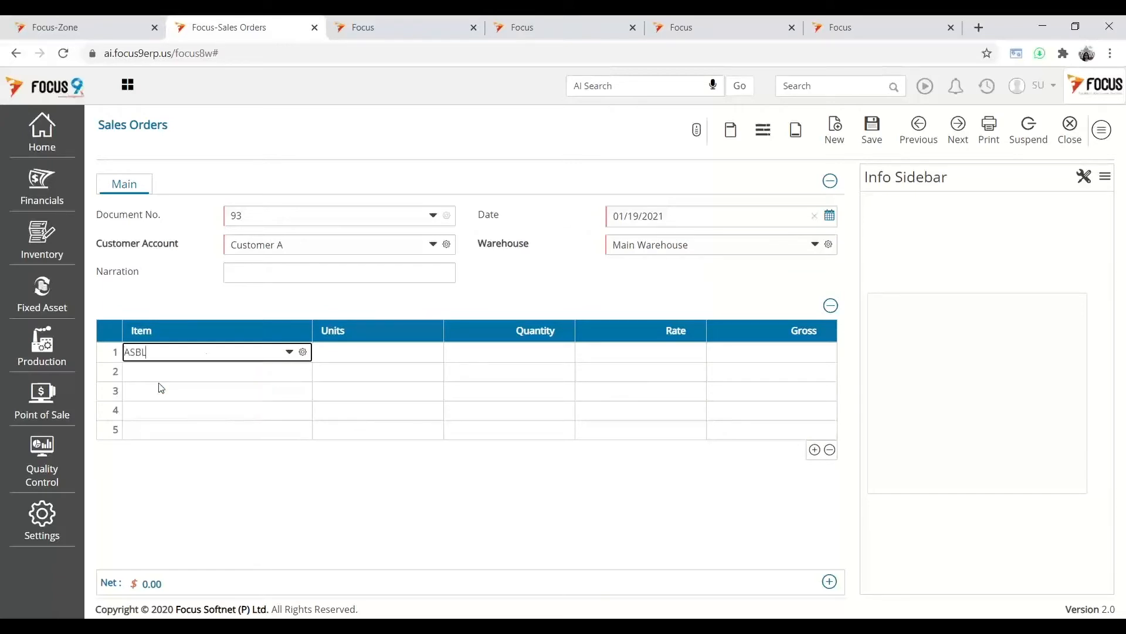
pyautogui.click(154, 352)
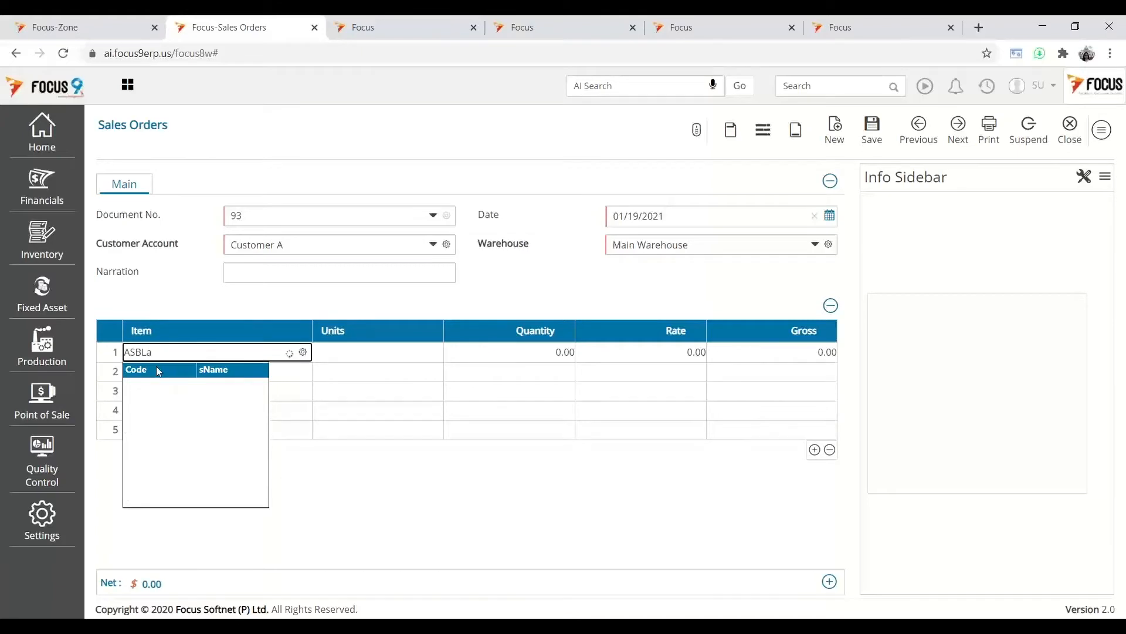
pyautogui.press('BackSpace')
pyautogui.press('BackSpace')
pyautogui.press('BackSpace')
pyautogui.press('BackSpace')
pyautogui.write('as')
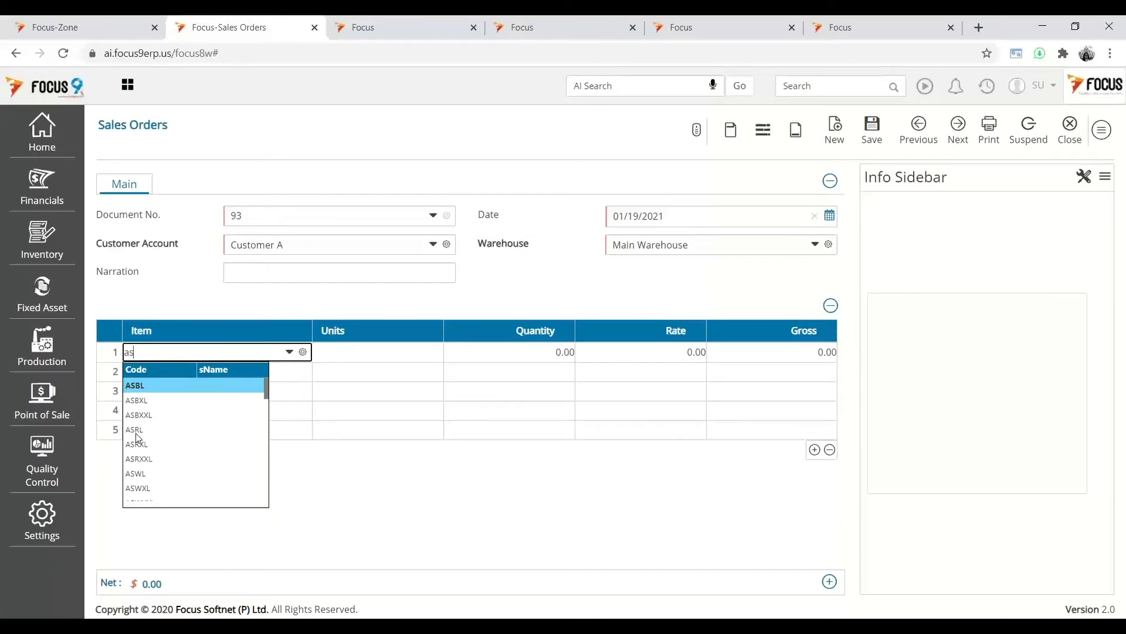
pyautogui.press('Return')
pyautogui.press('Tab')
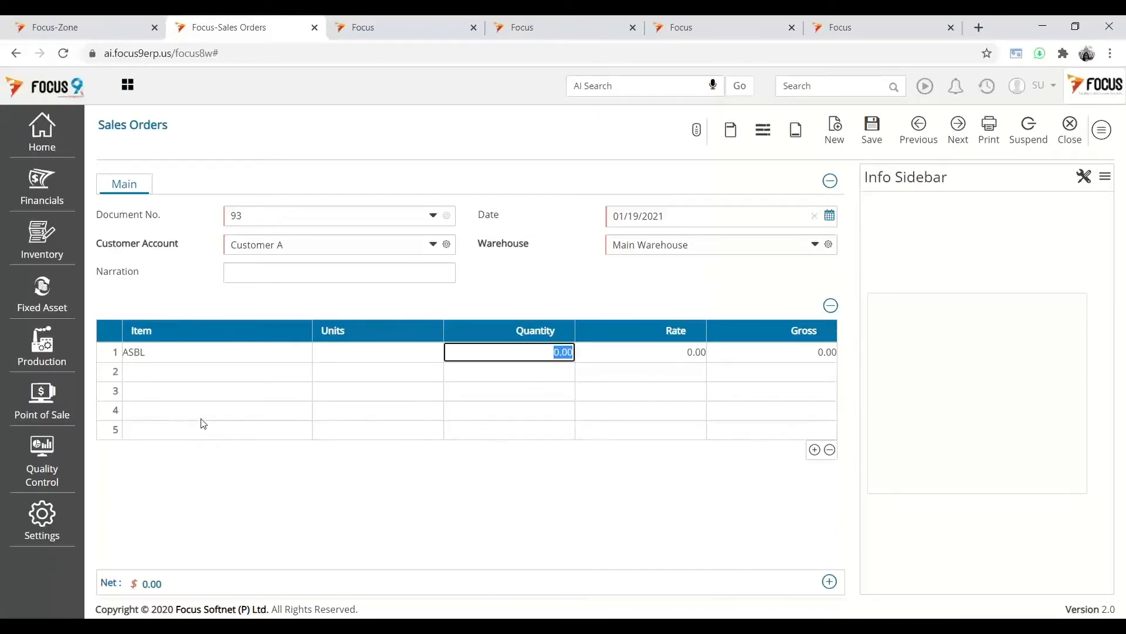
pyautogui.write('10')
pyautogui.press('Tab')
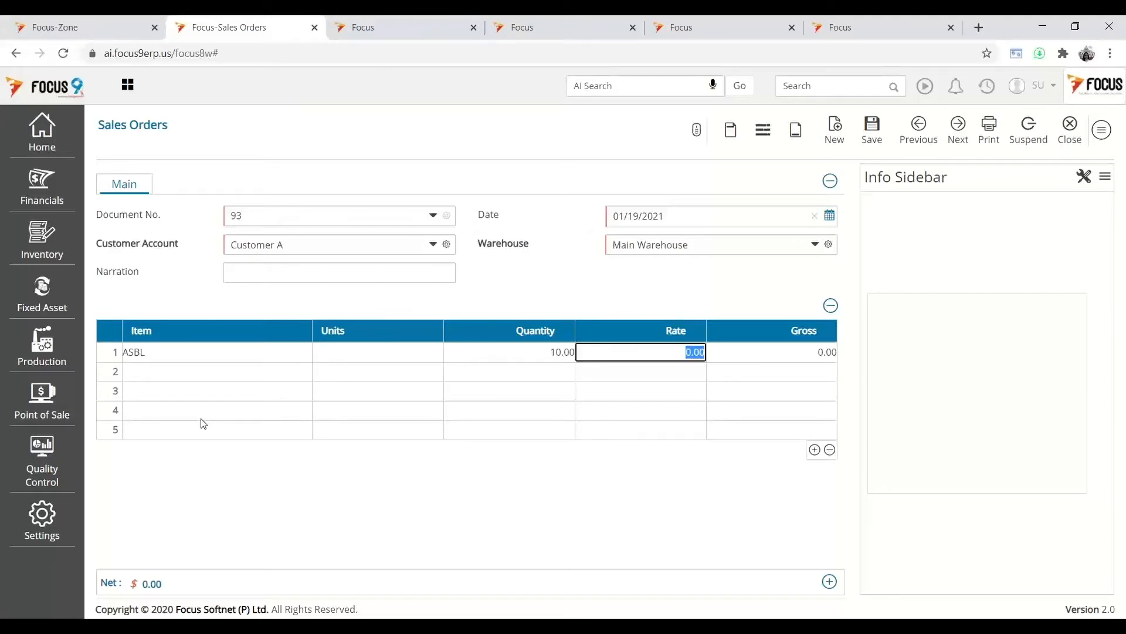
pyautogui.write('29')
pyautogui.press('Tab')
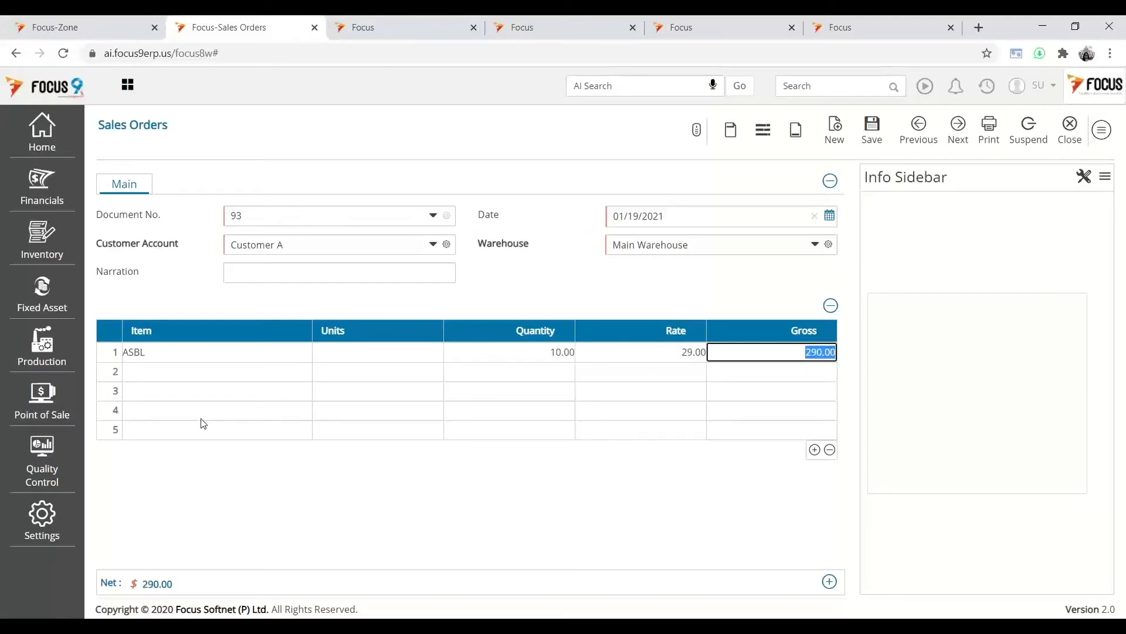
pyautogui.click(866, 147)
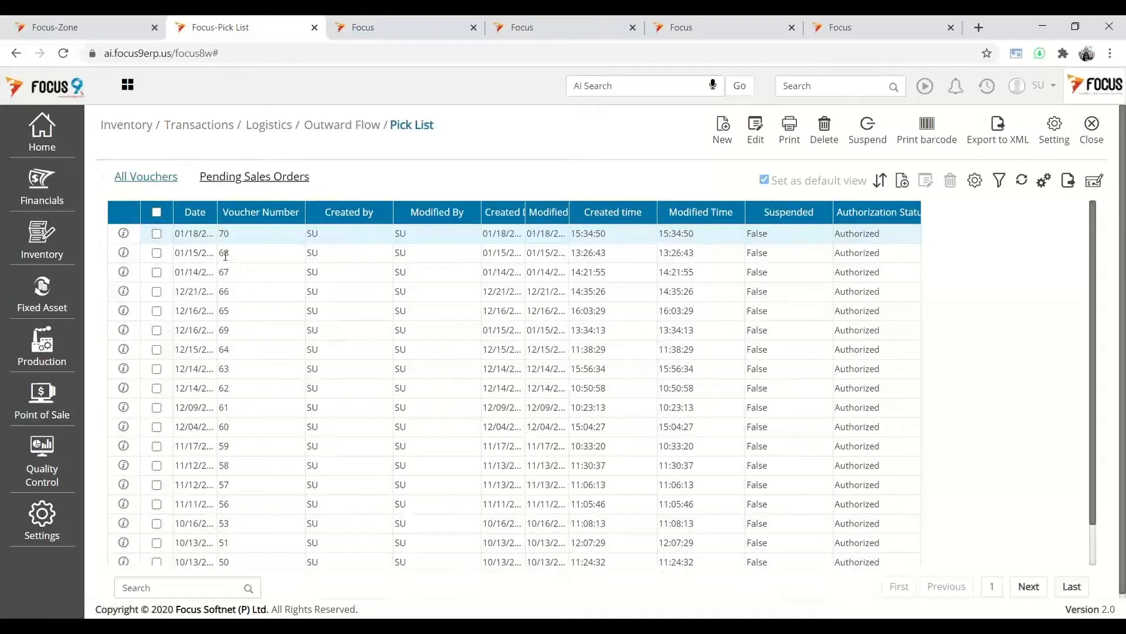
# - Convert pending sales order 93 into a new Pick List entry
pyautogui.click(272, 185)
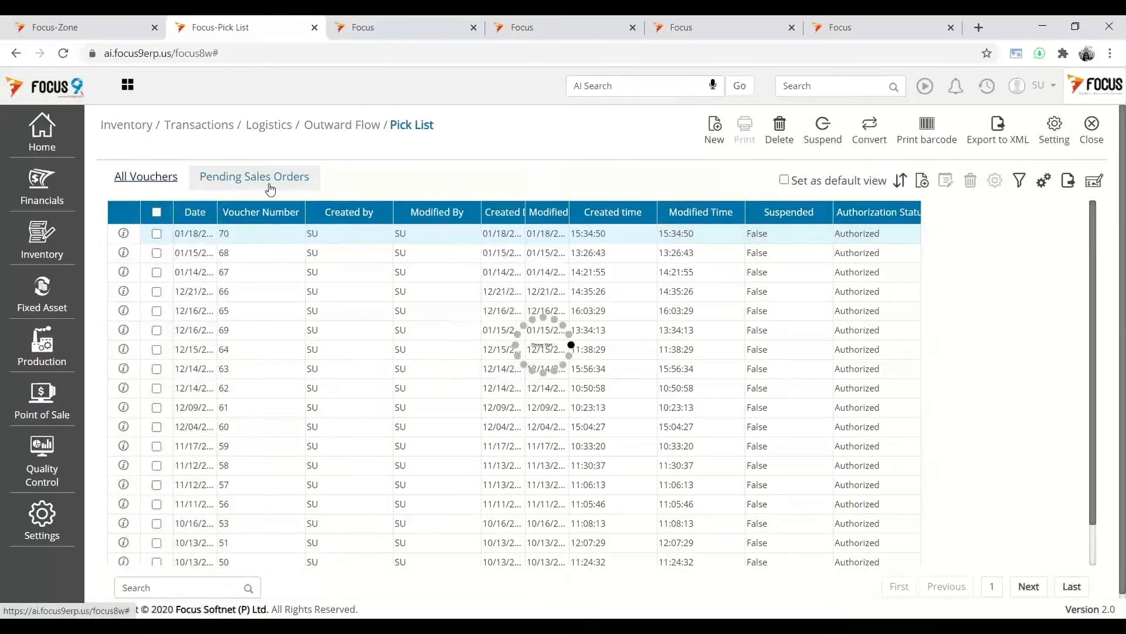
pyautogui.click(157, 236)
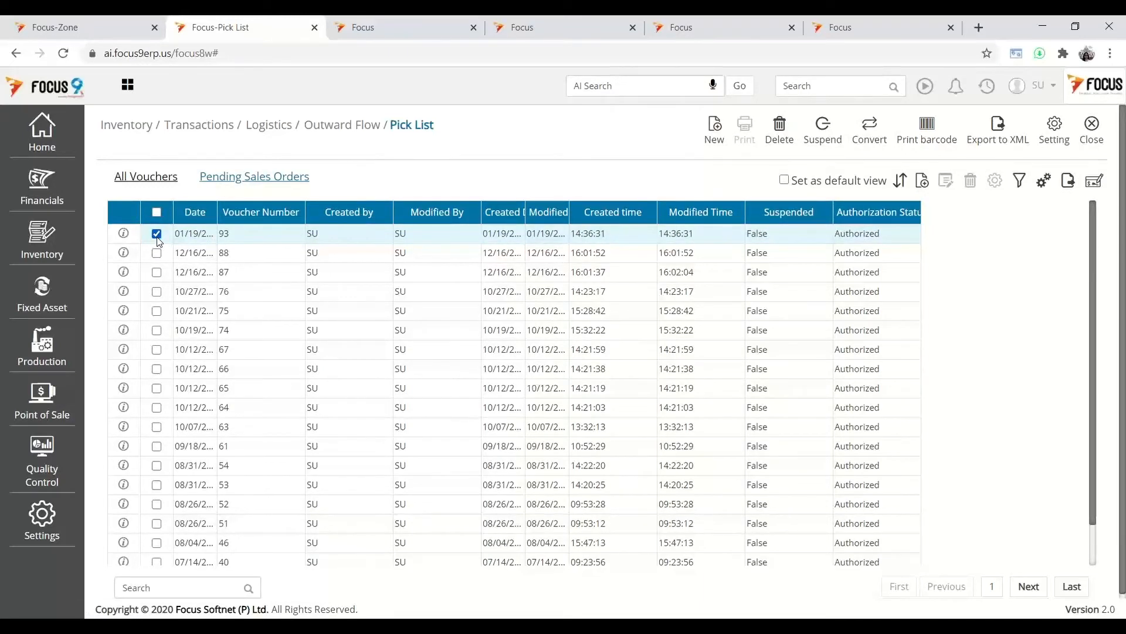
pyautogui.click(869, 132)
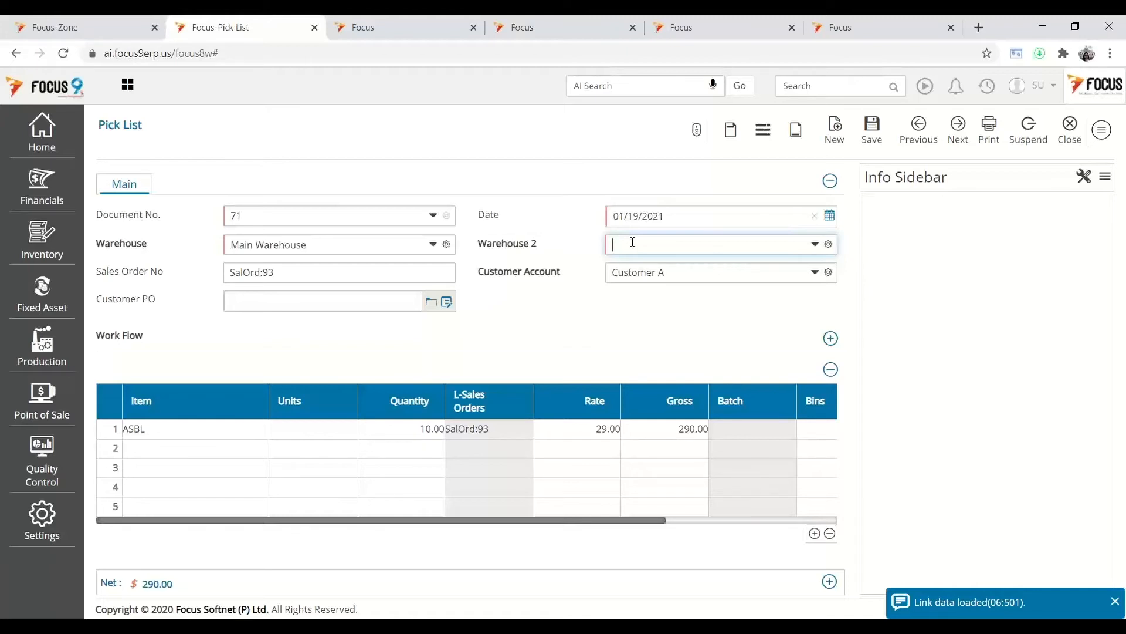
# - Set Warehouse 2 to Main Warehouse and allocate the 10 ASBL units to batch ASBLB1 by FIFO
pyautogui.click(635, 245)
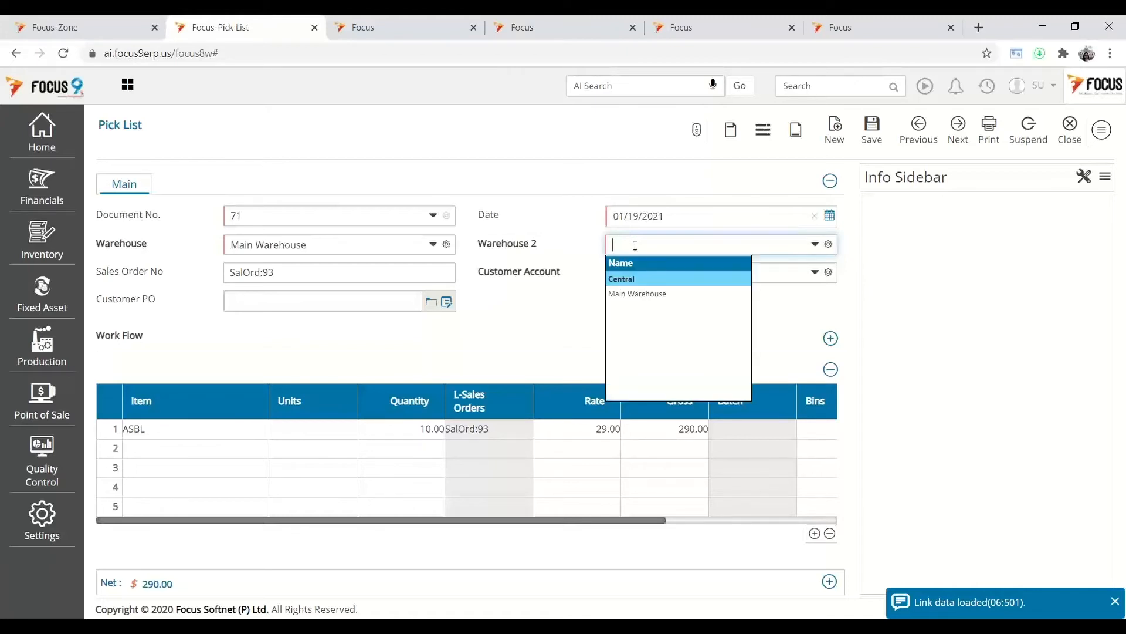
pyautogui.click(646, 295)
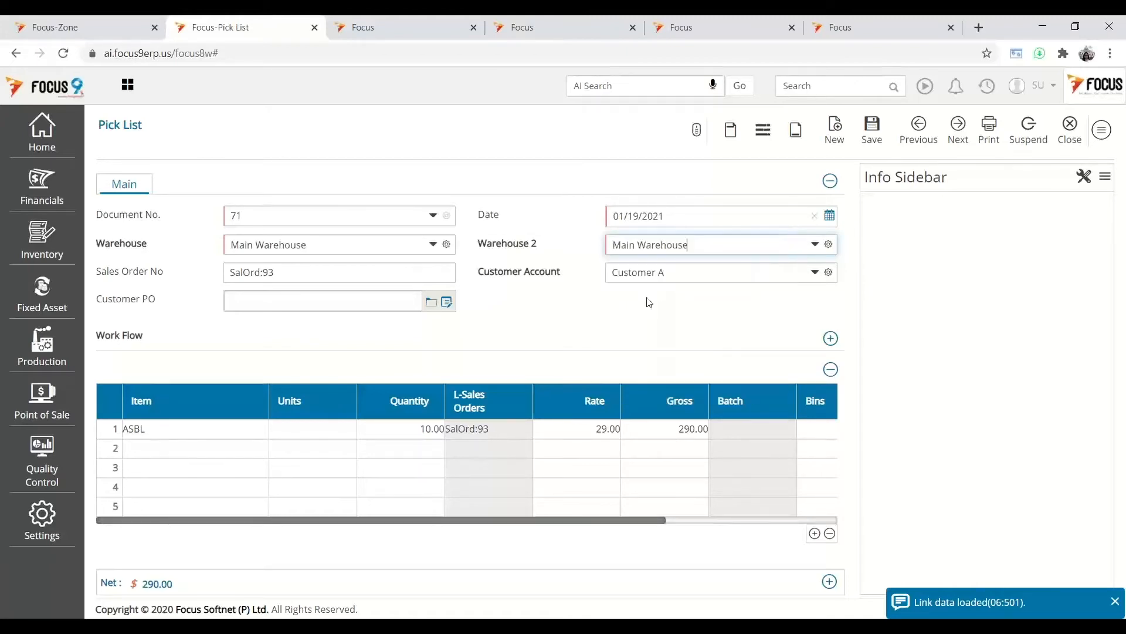
pyautogui.click(679, 430)
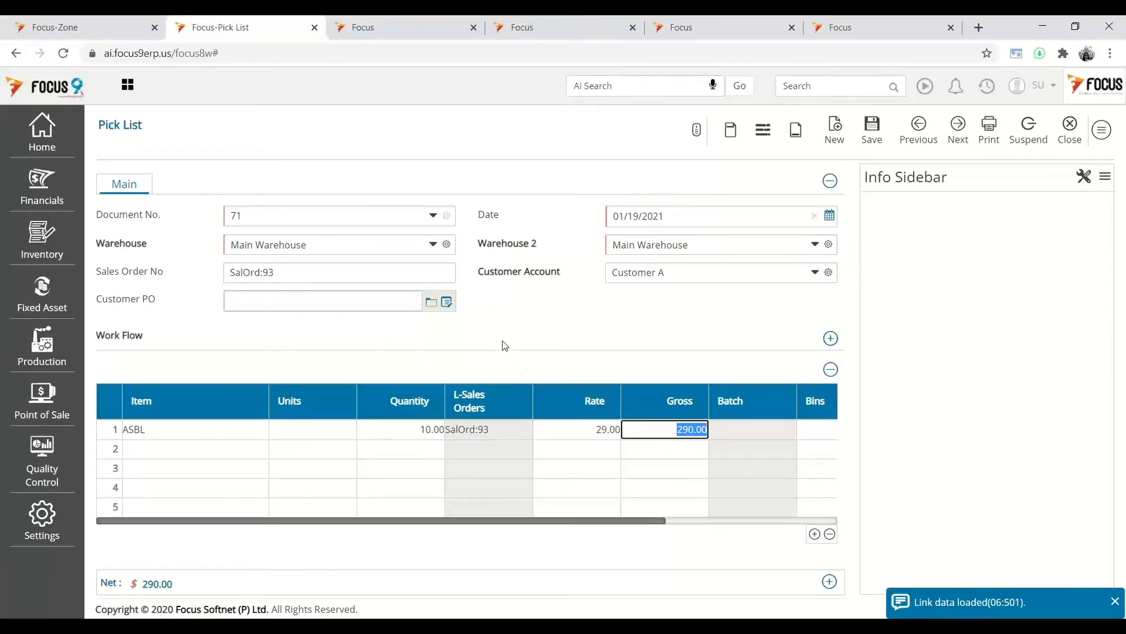
pyautogui.click(745, 428)
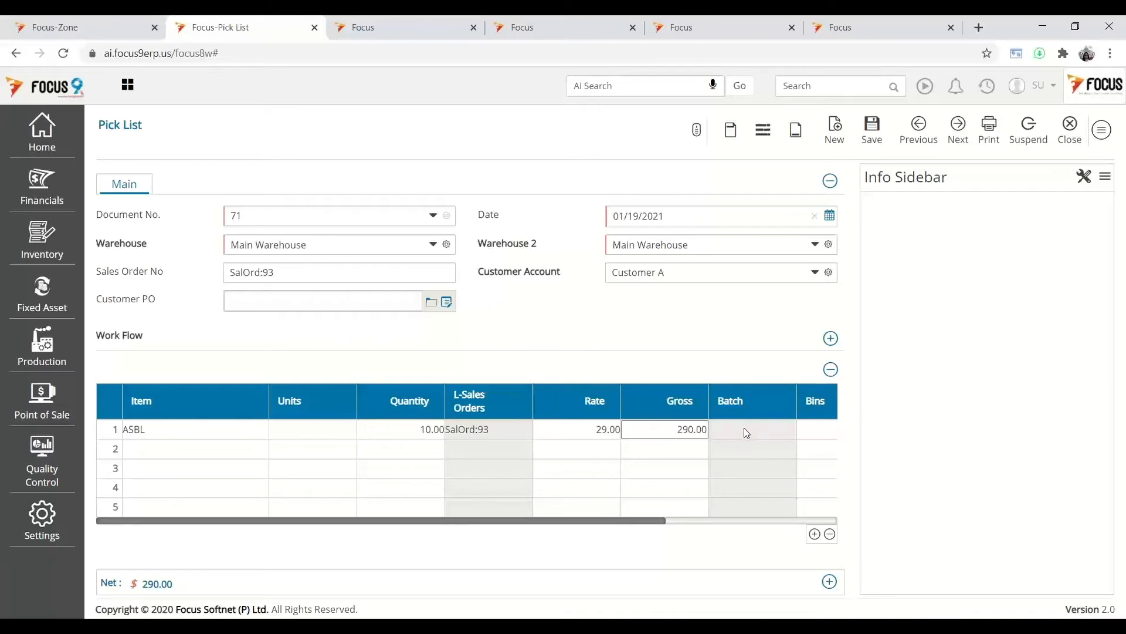
pyautogui.click(744, 427)
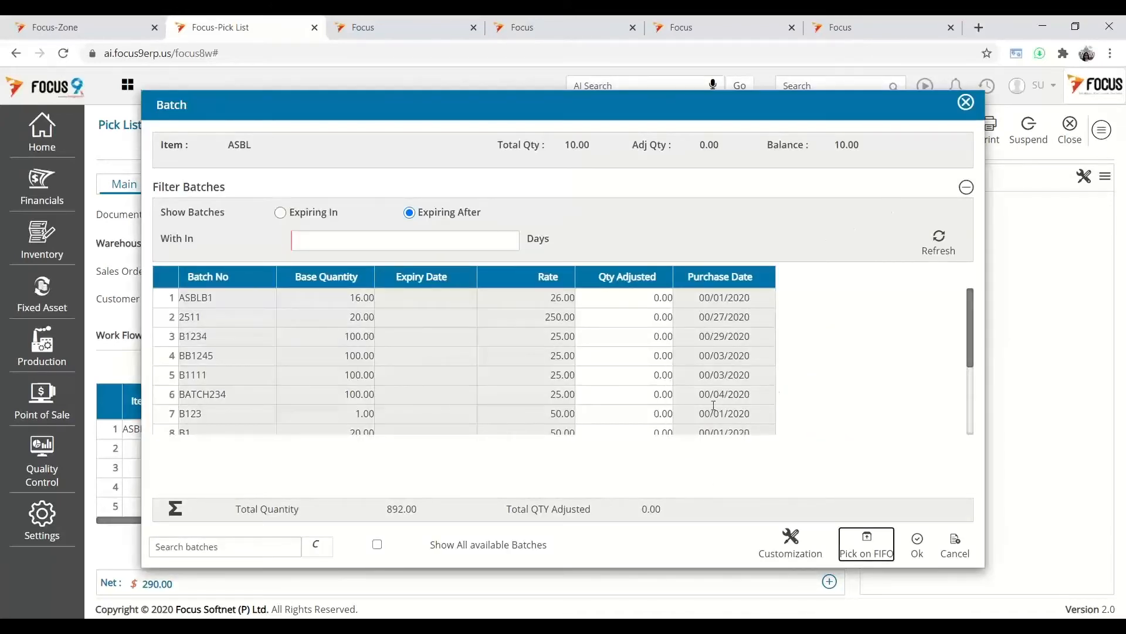
pyautogui.click(863, 542)
pyautogui.click(923, 545)
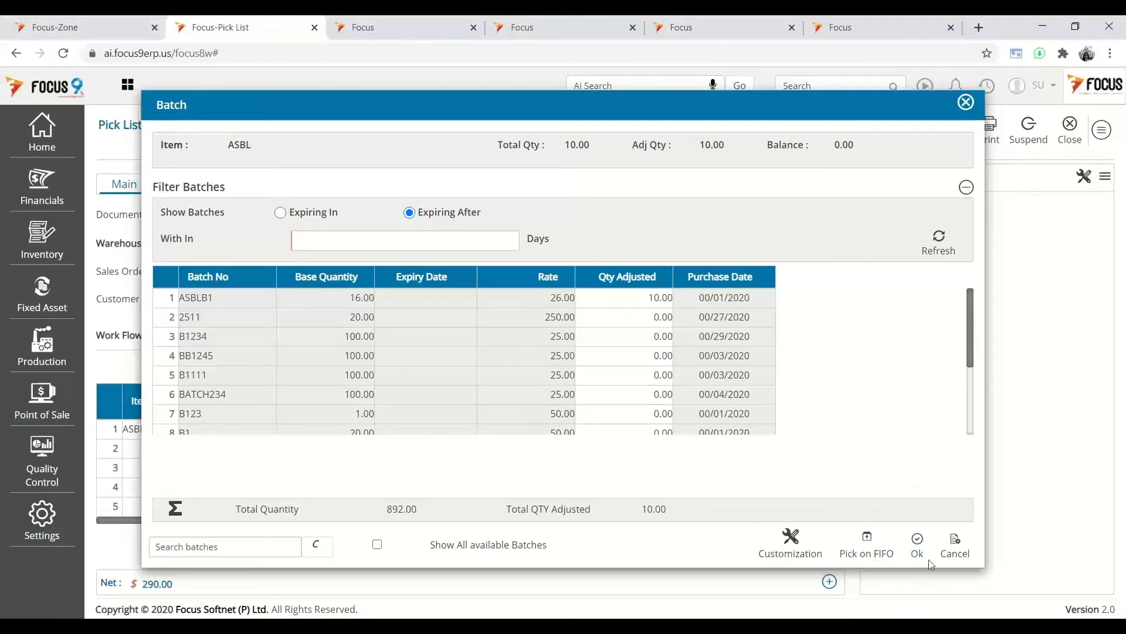
pyautogui.click(920, 552)
pyautogui.click(920, 552)
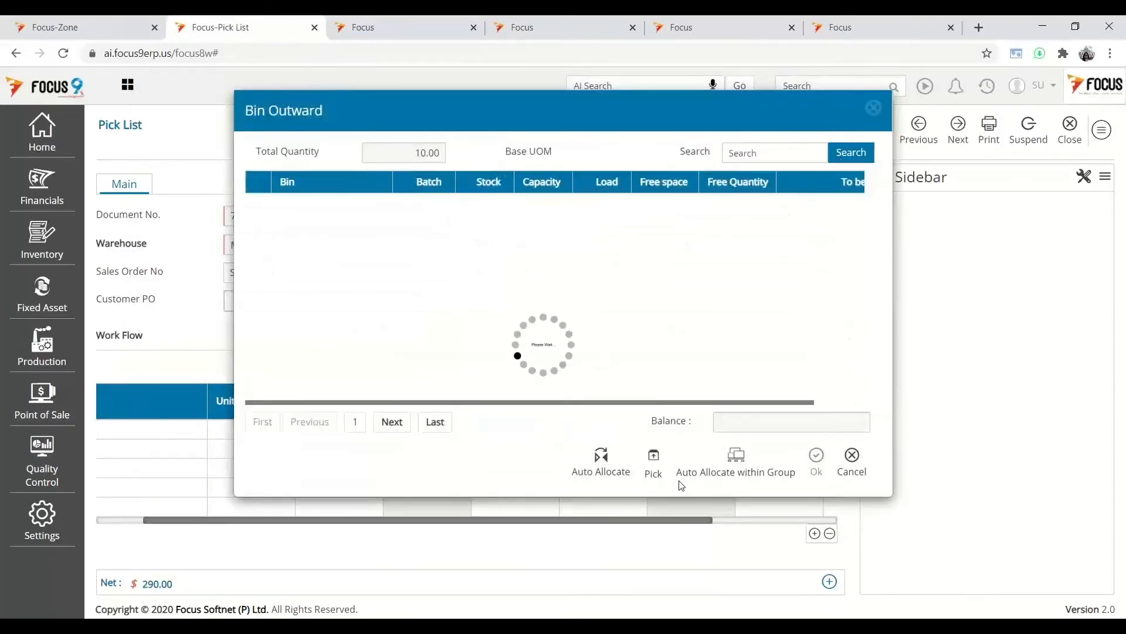
# - Auto-allocate the 10 units to bin R1B1, confirm, and save pick list 71
pyautogui.click(611, 478)
pyautogui.click(818, 460)
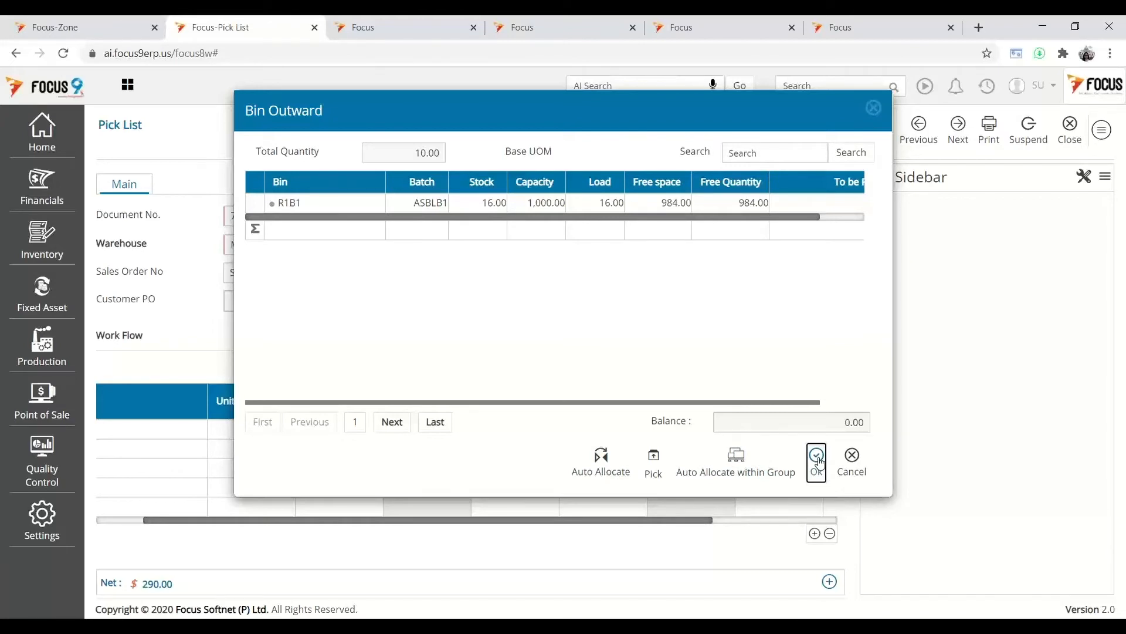
pyautogui.click(818, 461)
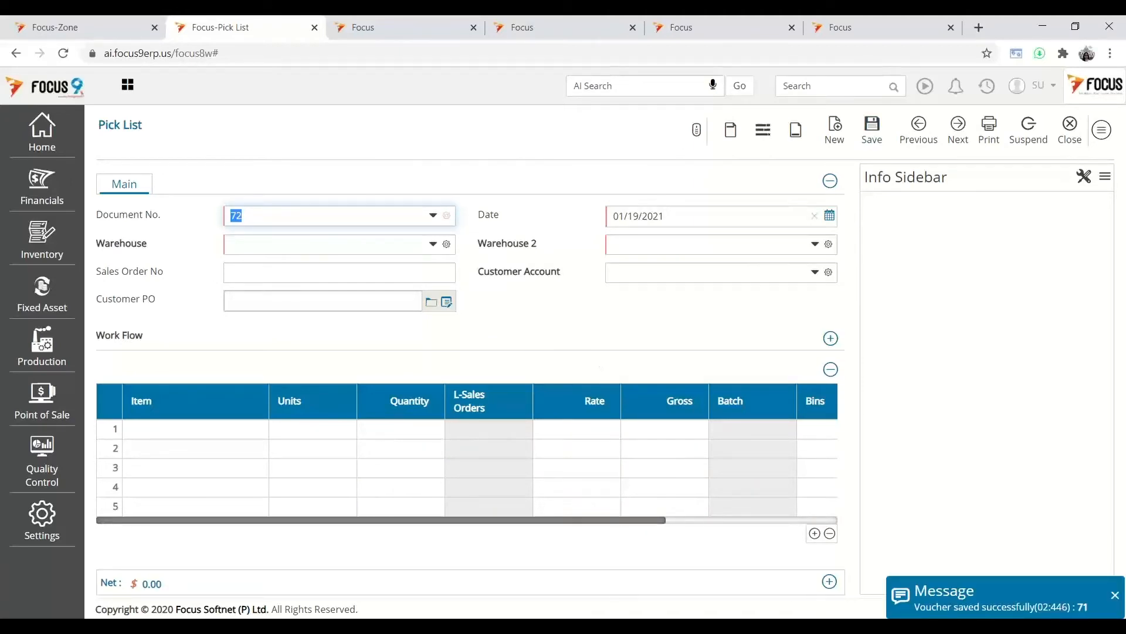
# - In the Focus WMS app, open pending pick list 71 under OUT-PROCESS and assign it to yourself
pyautogui.click(524, 626)
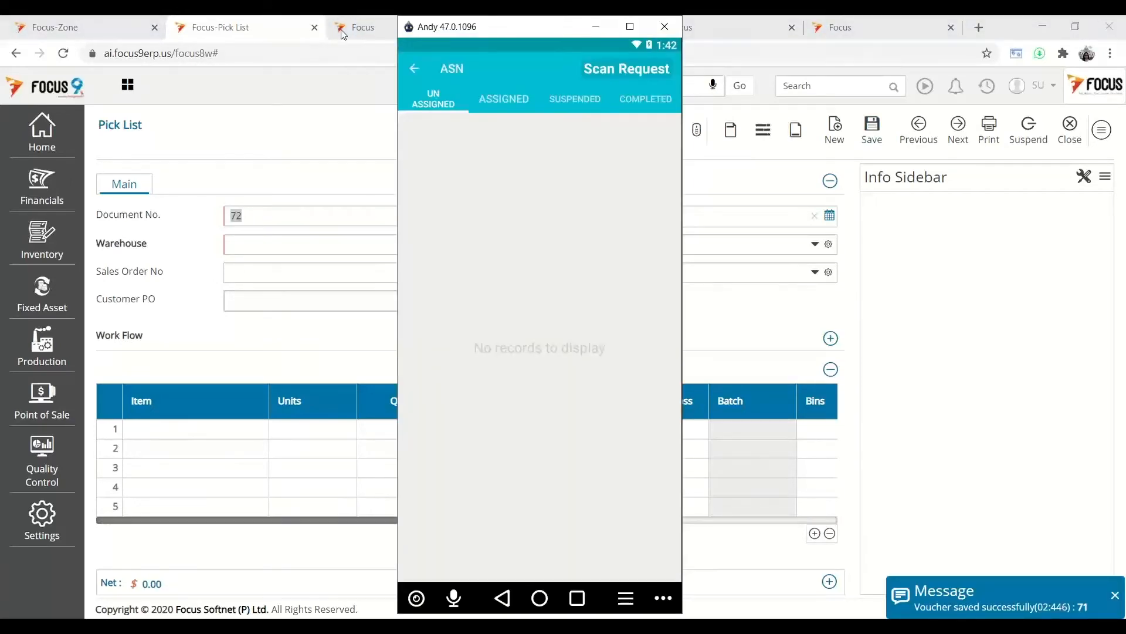
pyautogui.click(413, 70)
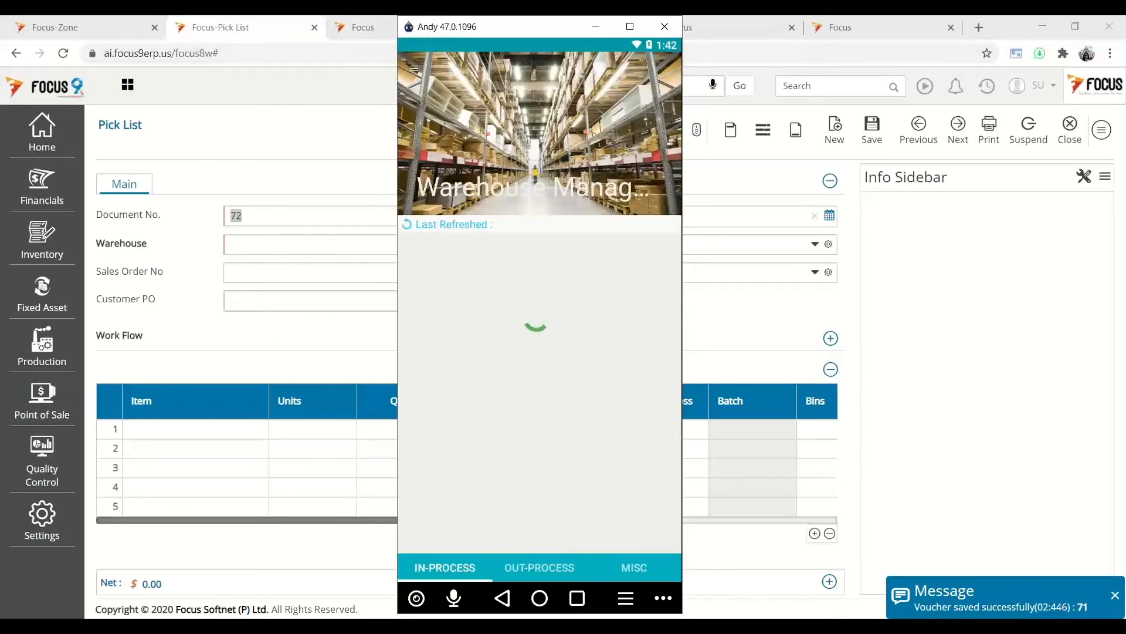
pyautogui.click(558, 569)
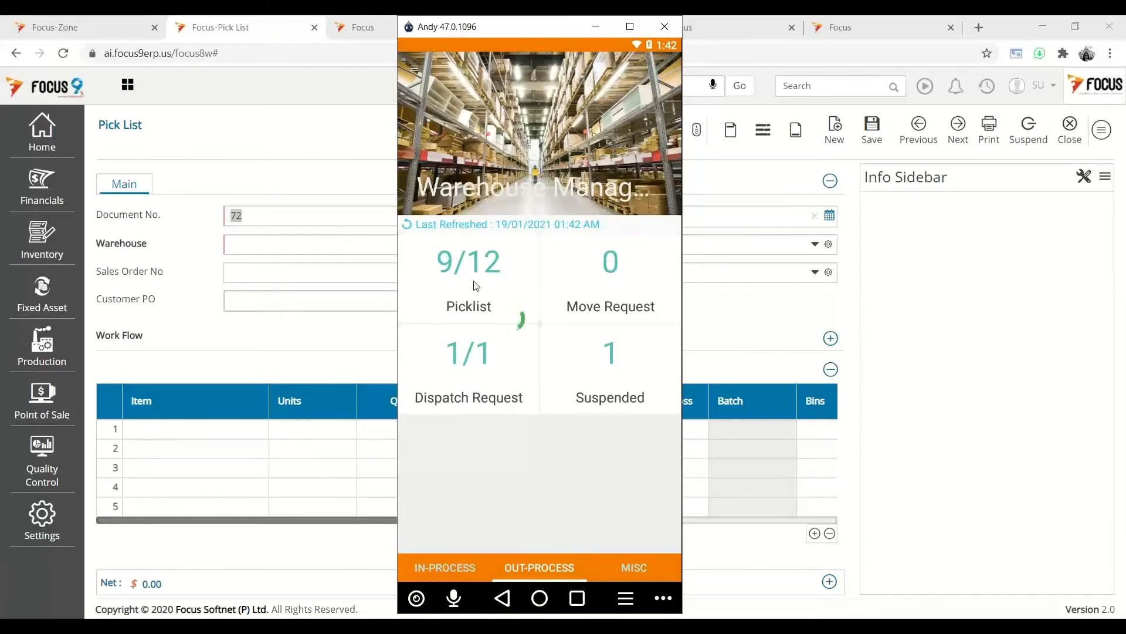
pyautogui.click(476, 286)
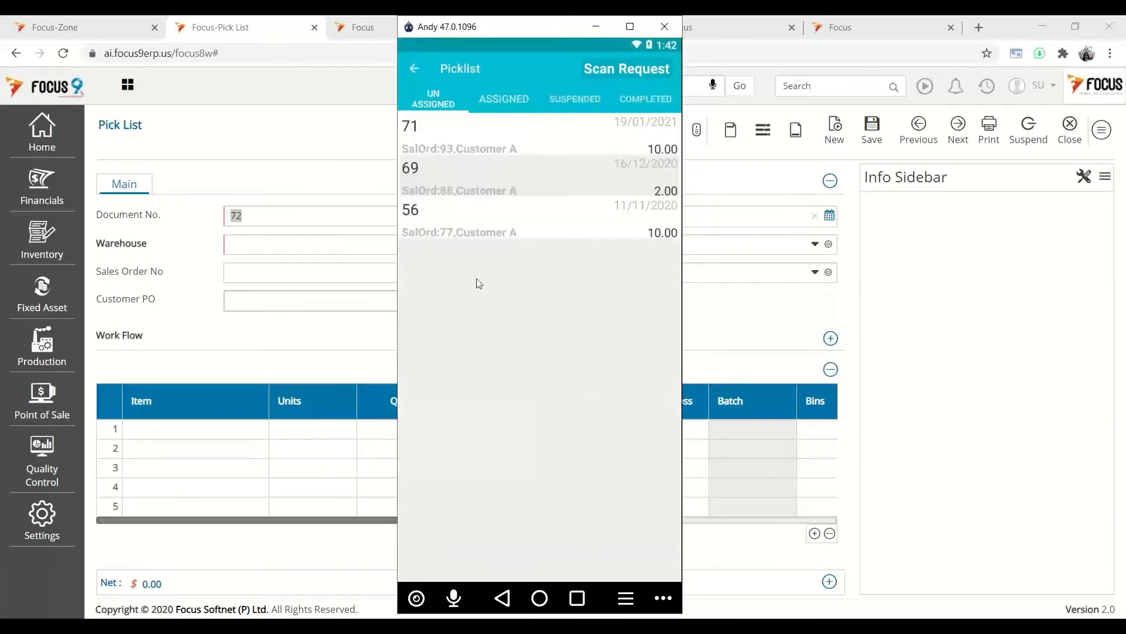
pyautogui.click(508, 146)
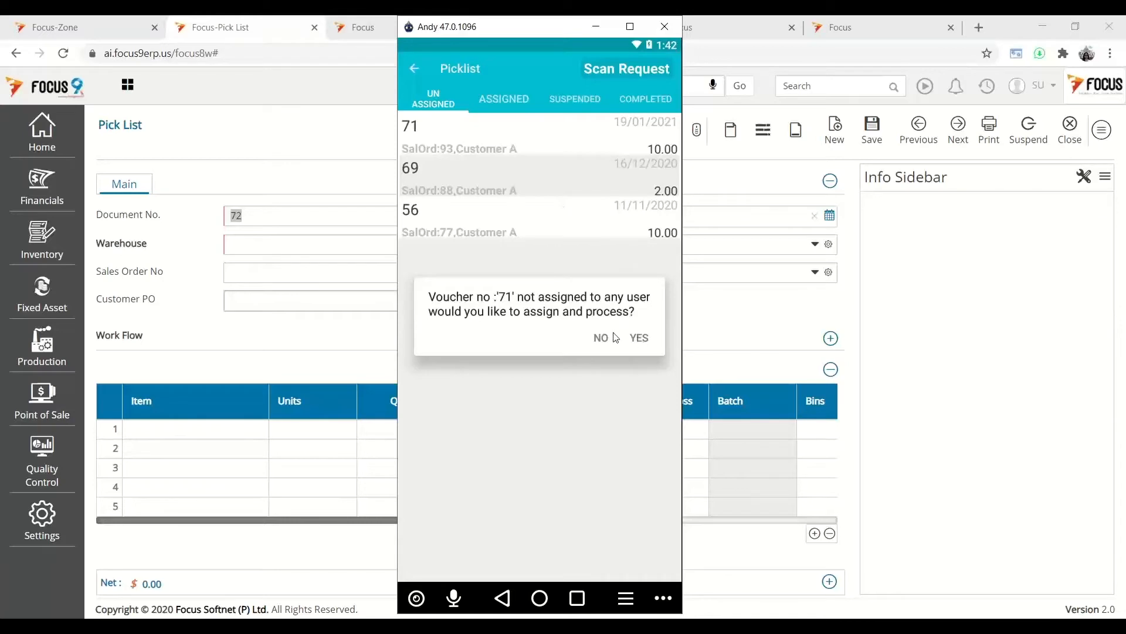
pyautogui.click(644, 340)
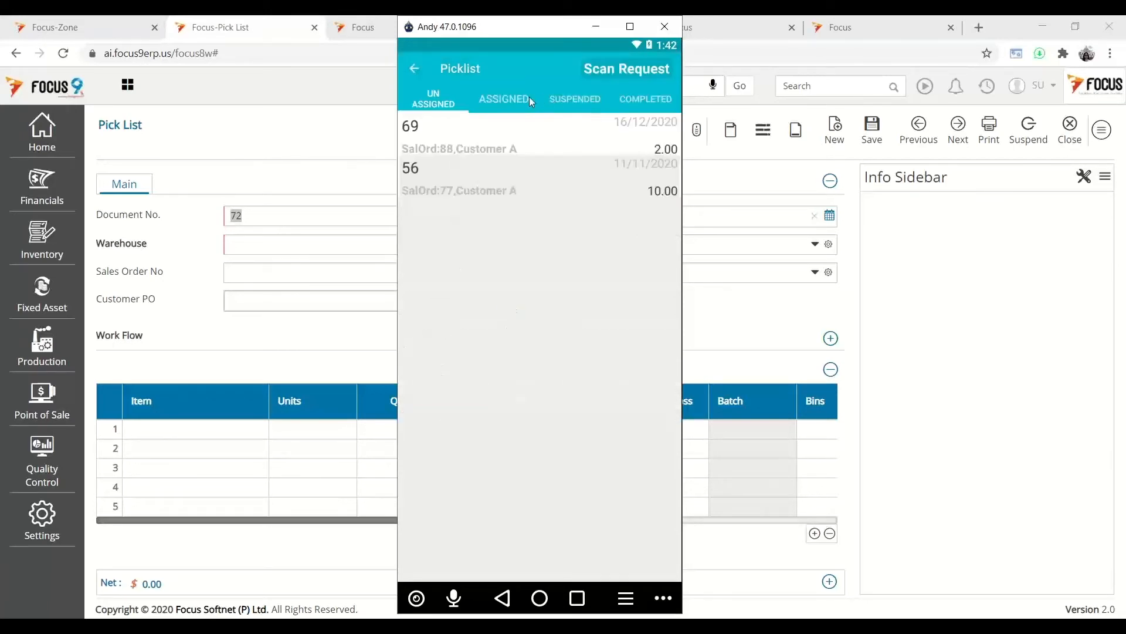
# - Open assigned pick list 71's details showing Main WH, Customer A, SalOrd:93
pyautogui.click(525, 97)
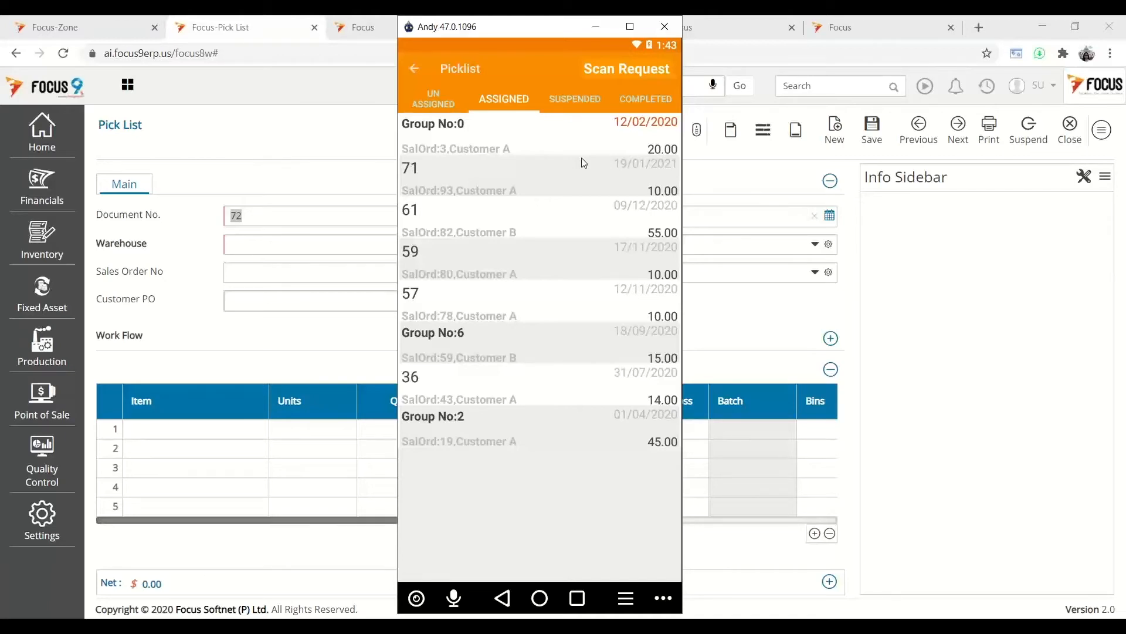
pyautogui.click(449, 104)
pyautogui.click(505, 101)
pyautogui.click(559, 180)
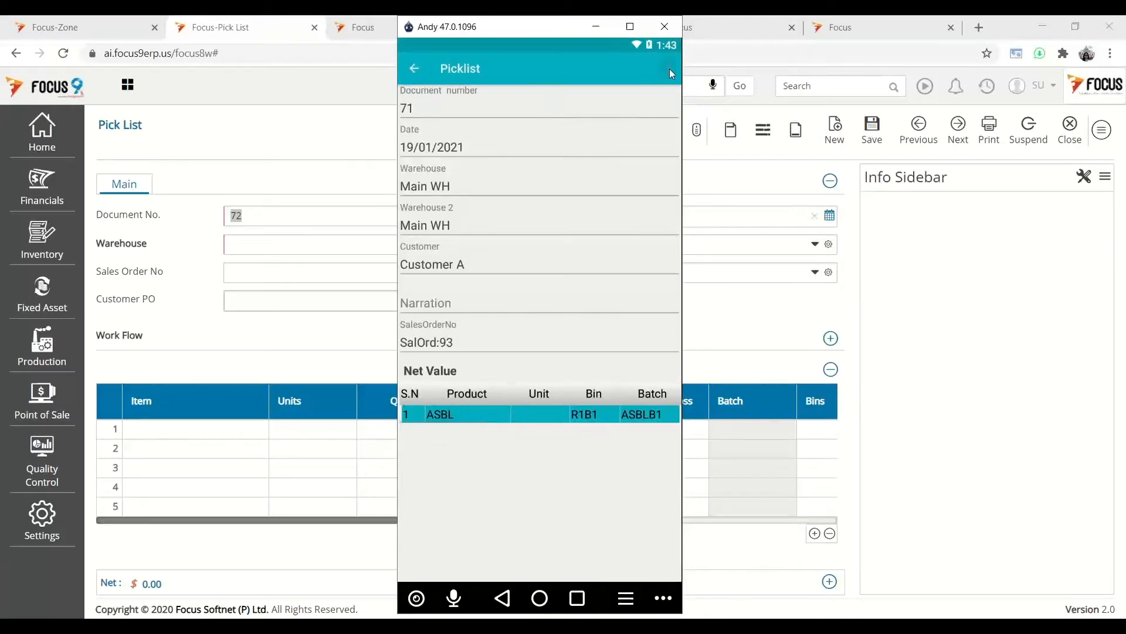
# - Start processing pick list 71 and review the alternative bins and batches without choosing one
pyautogui.click(670, 69)
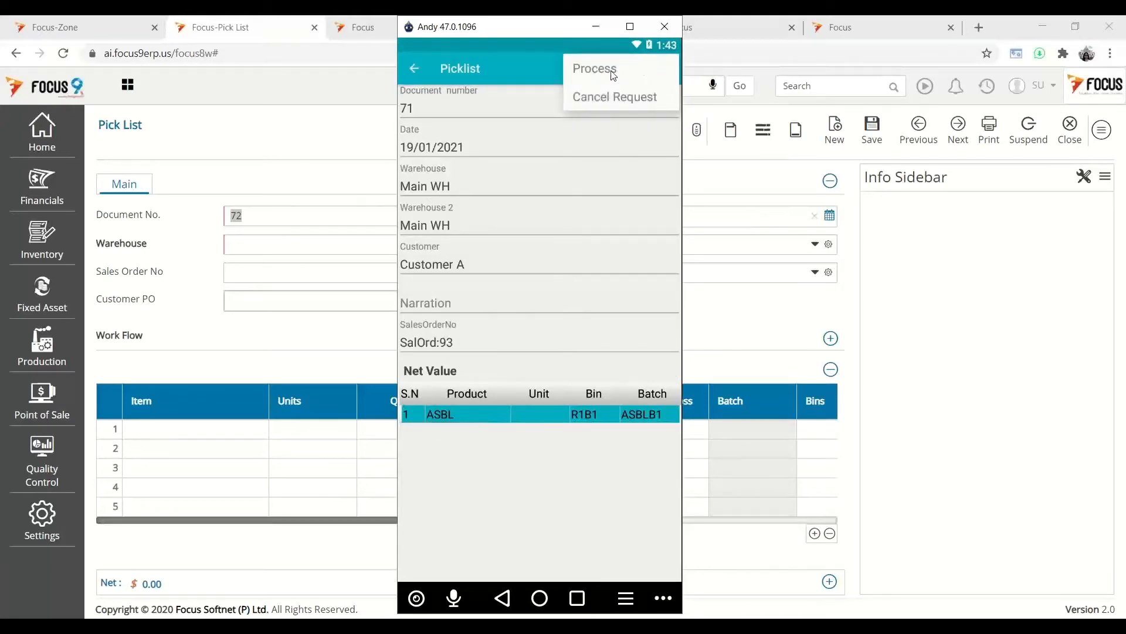
pyautogui.click(611, 71)
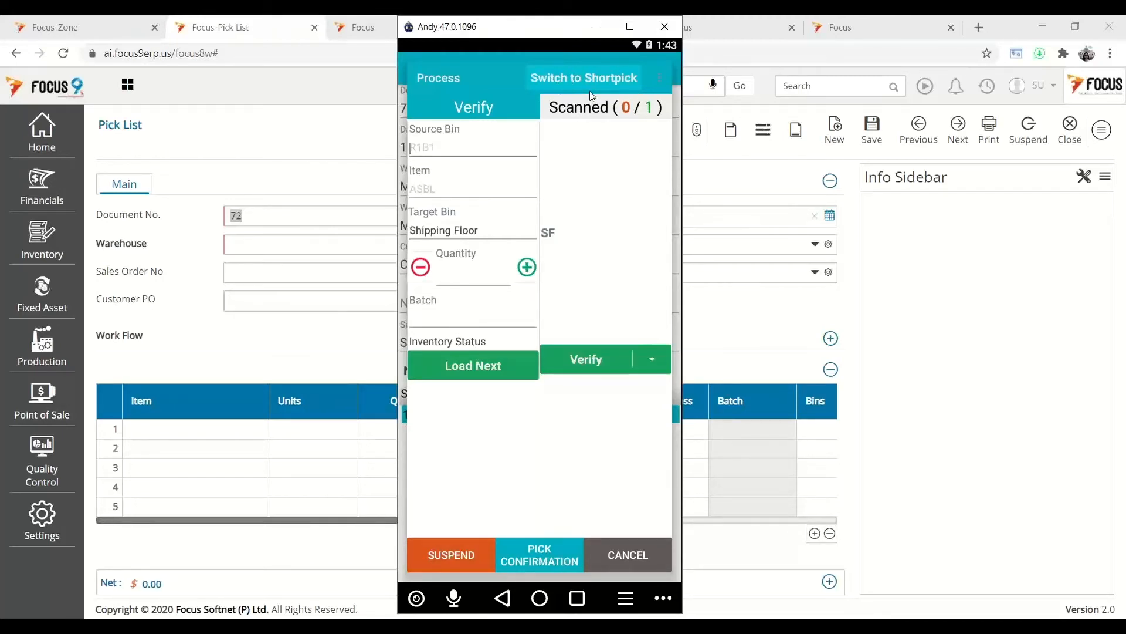
pyautogui.click(658, 81)
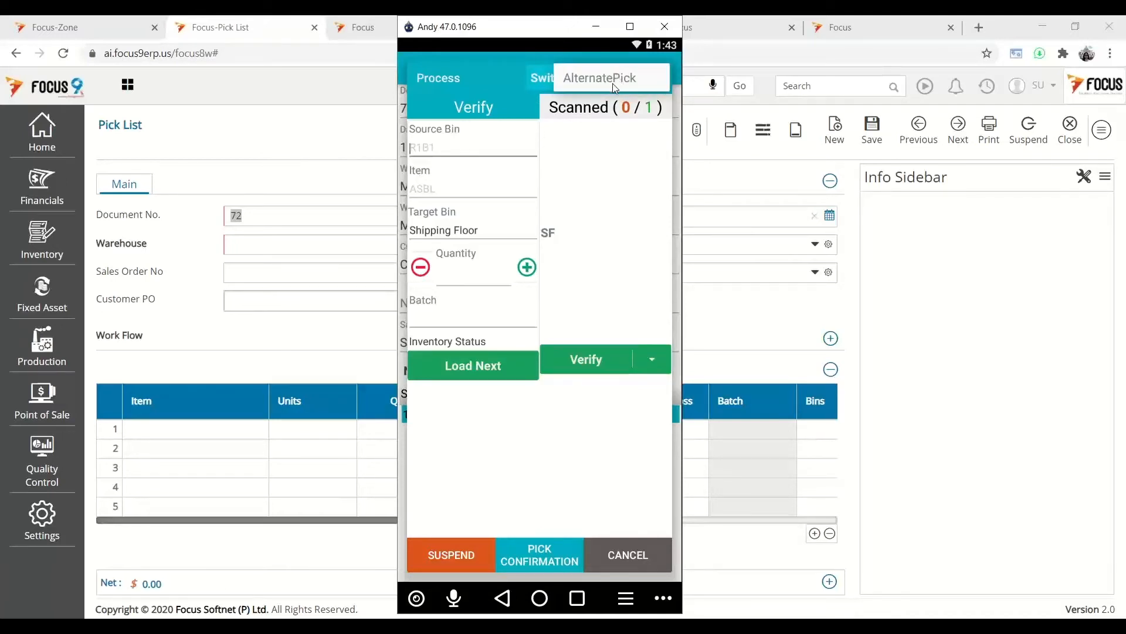
pyautogui.click(613, 87)
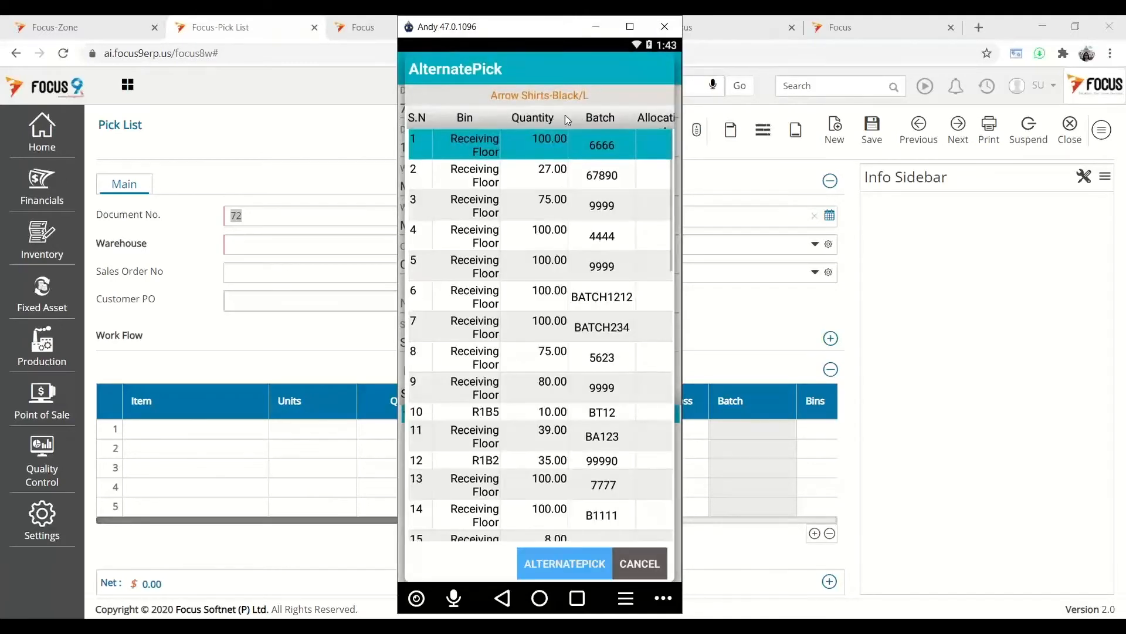
pyautogui.click(590, 435)
pyautogui.scroll(-5, 587, 346)
pyautogui.scroll(-10, 586, 364)
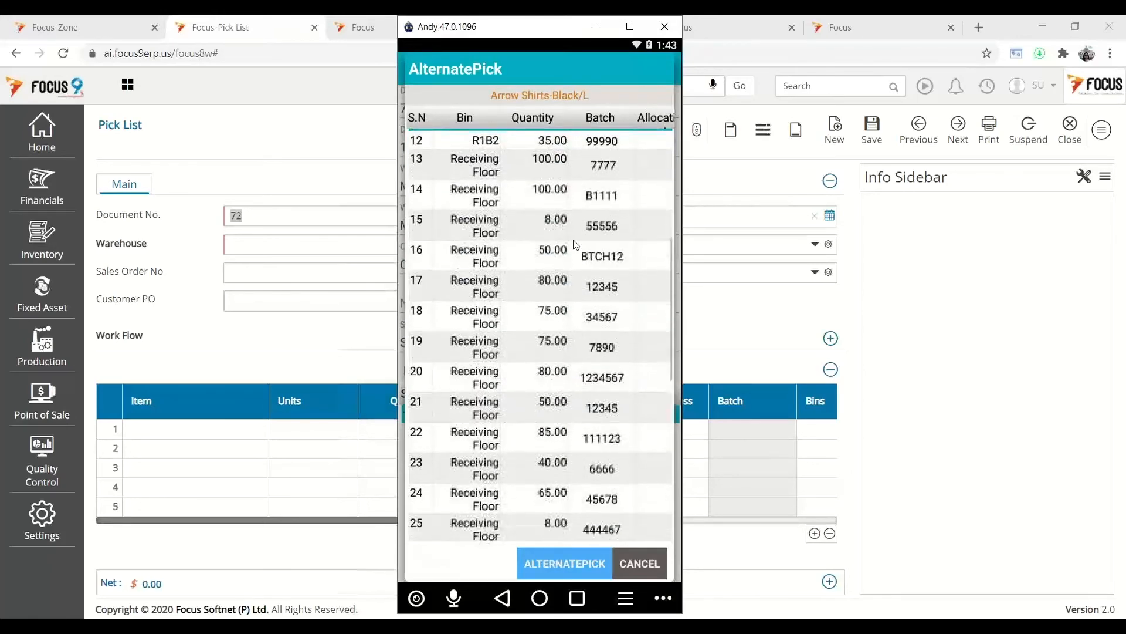
pyautogui.click(644, 563)
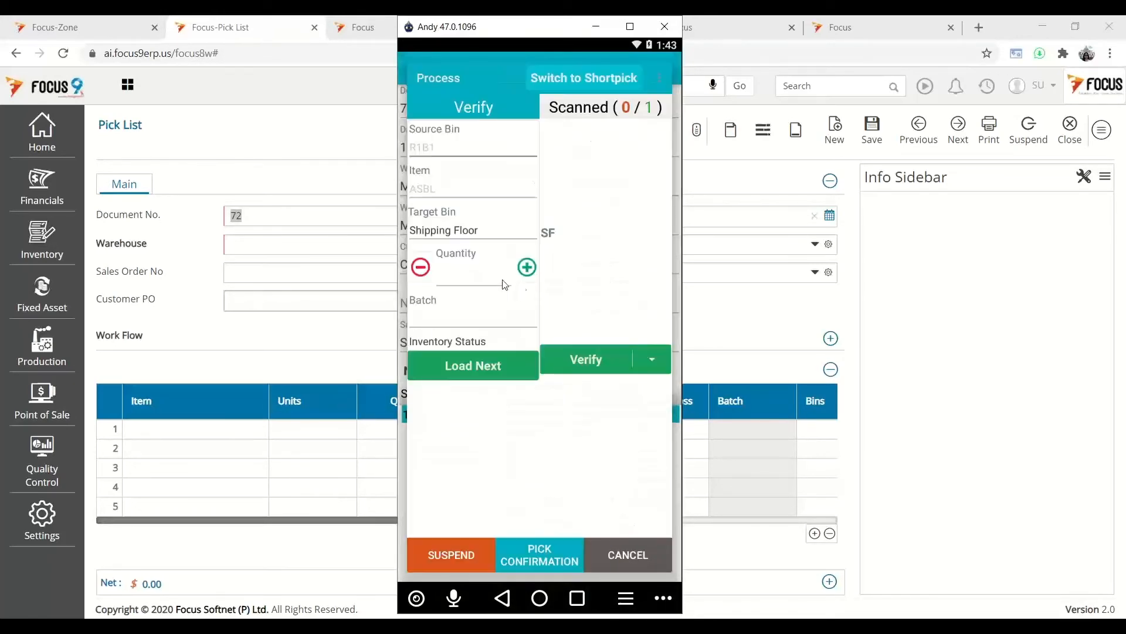
# - Scan bin R1B1, item ASBL, quantity 10.00 and batch ASBLB1, then confirm the pick to raise Pick Confirm 69
pyautogui.click(429, 160)
pyautogui.write('r1b1')
pyautogui.click(432, 194)
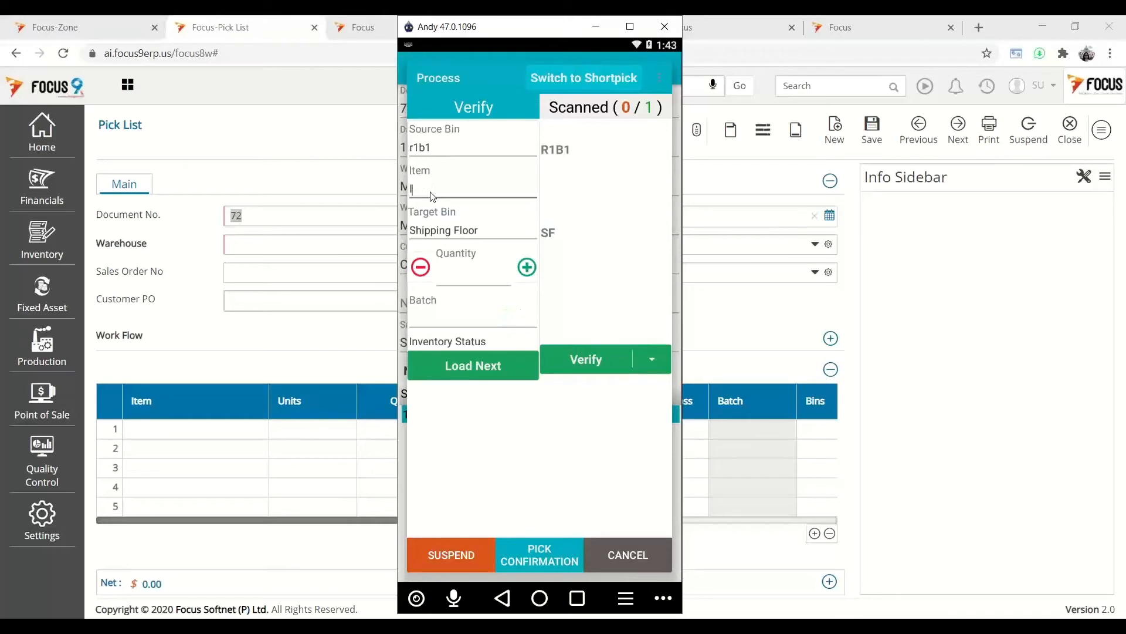
pyautogui.write('asbl')
pyautogui.press('Return')
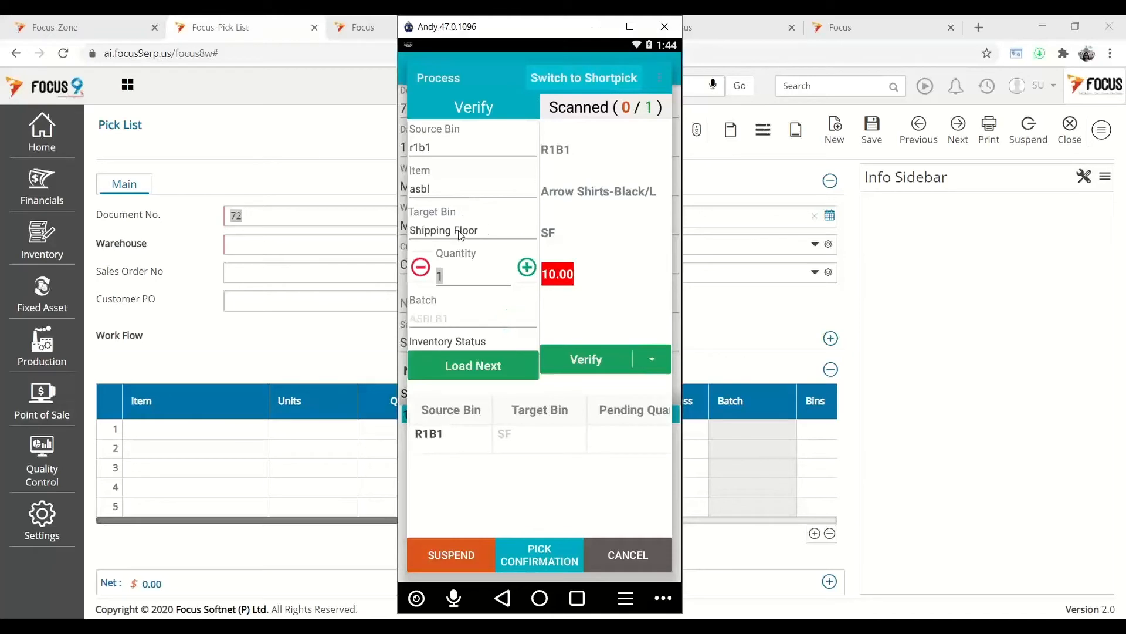
pyautogui.click(567, 276)
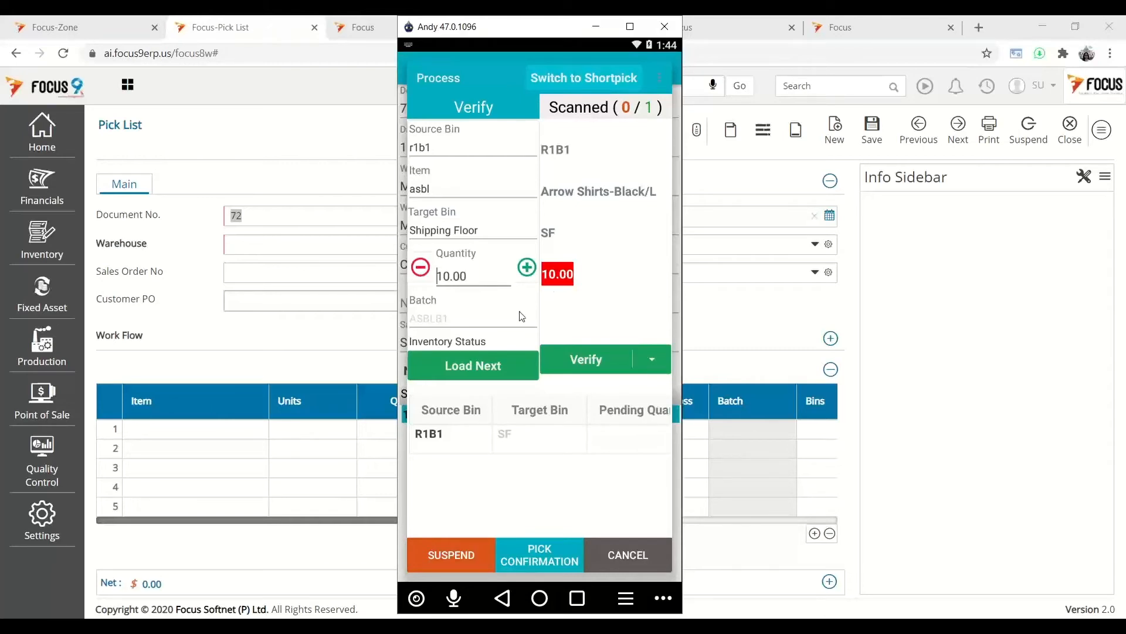
pyautogui.click(487, 323)
pyautogui.write('asblb1')
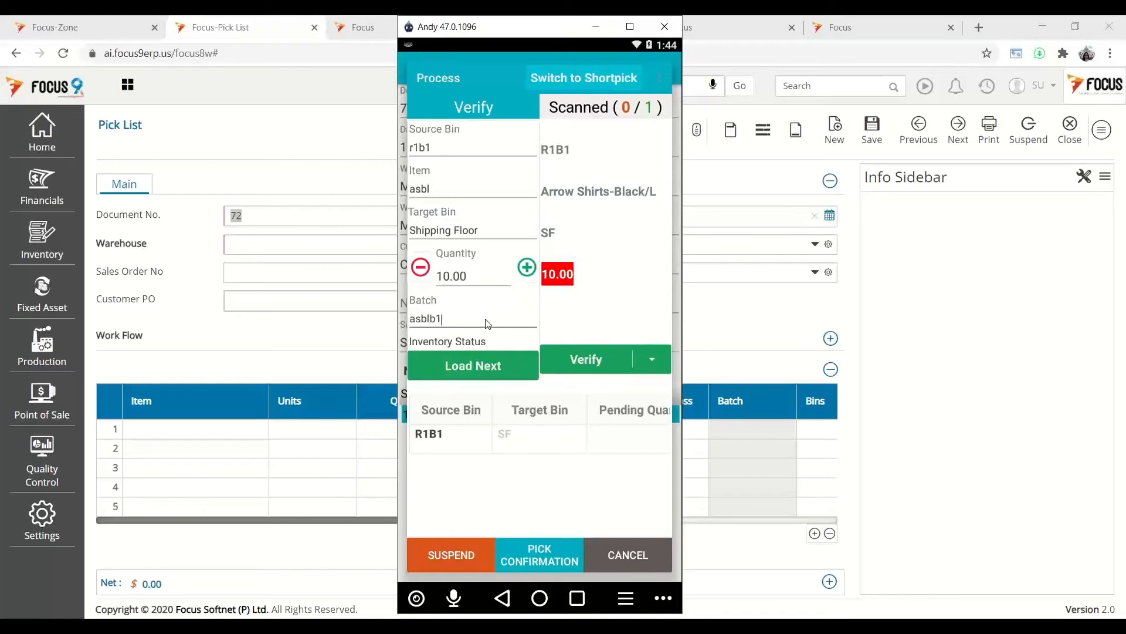
pyautogui.click(575, 364)
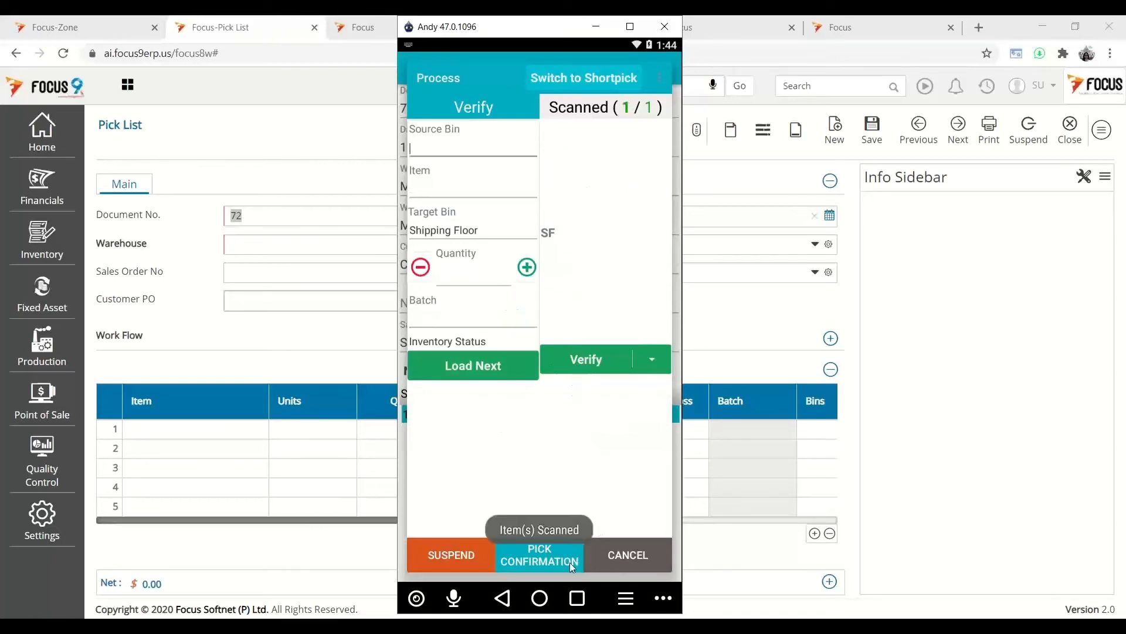
pyautogui.click(593, 110)
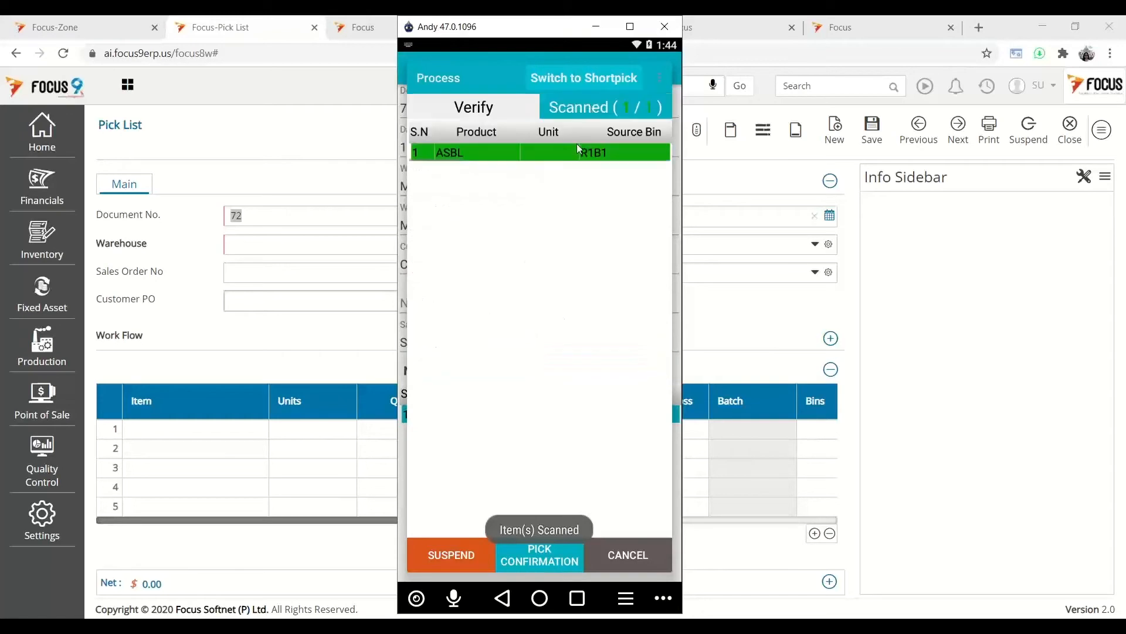
pyautogui.click(550, 561)
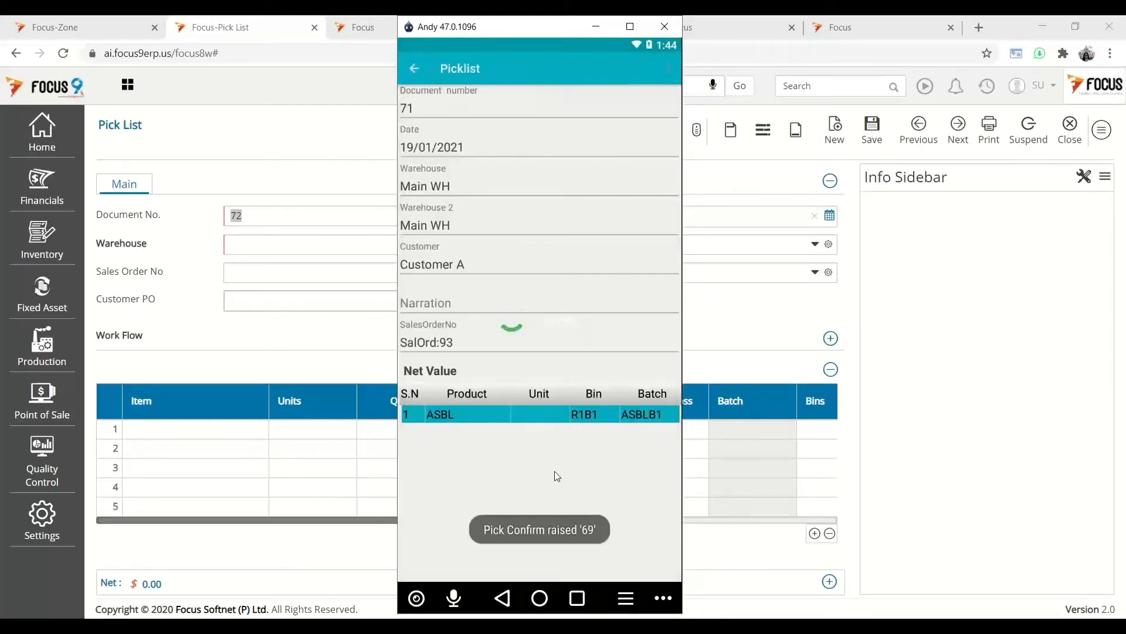
# - Open cartonization for picklist 71 and scan product code asbl (Arrow Shirts-Black/L)
pyautogui.click(414, 68)
pyautogui.click(639, 565)
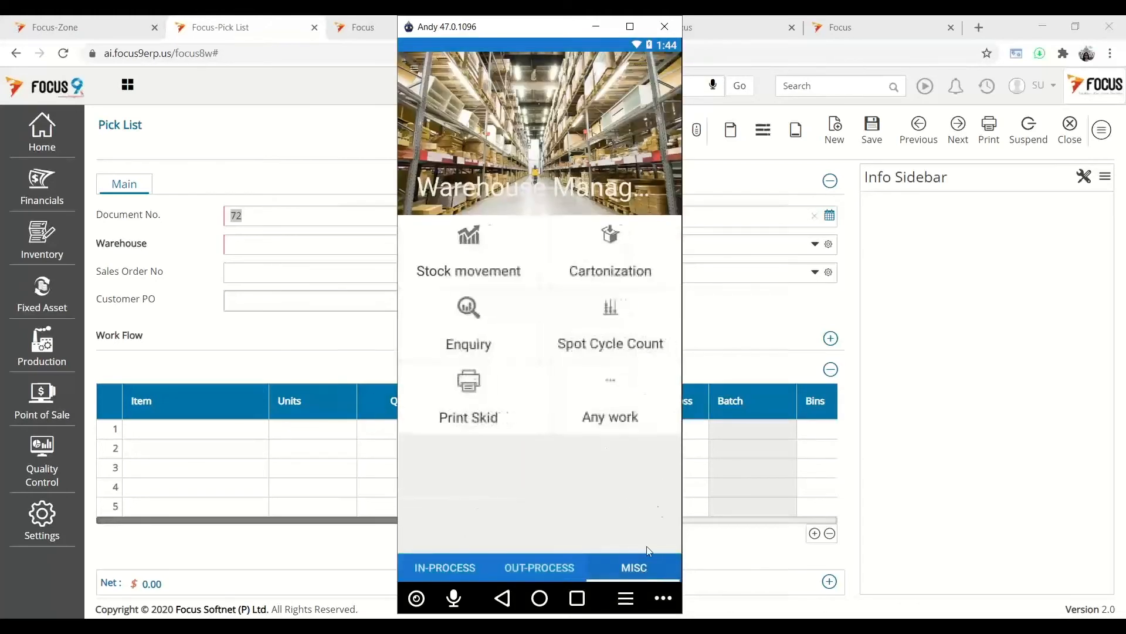
pyautogui.click(637, 283)
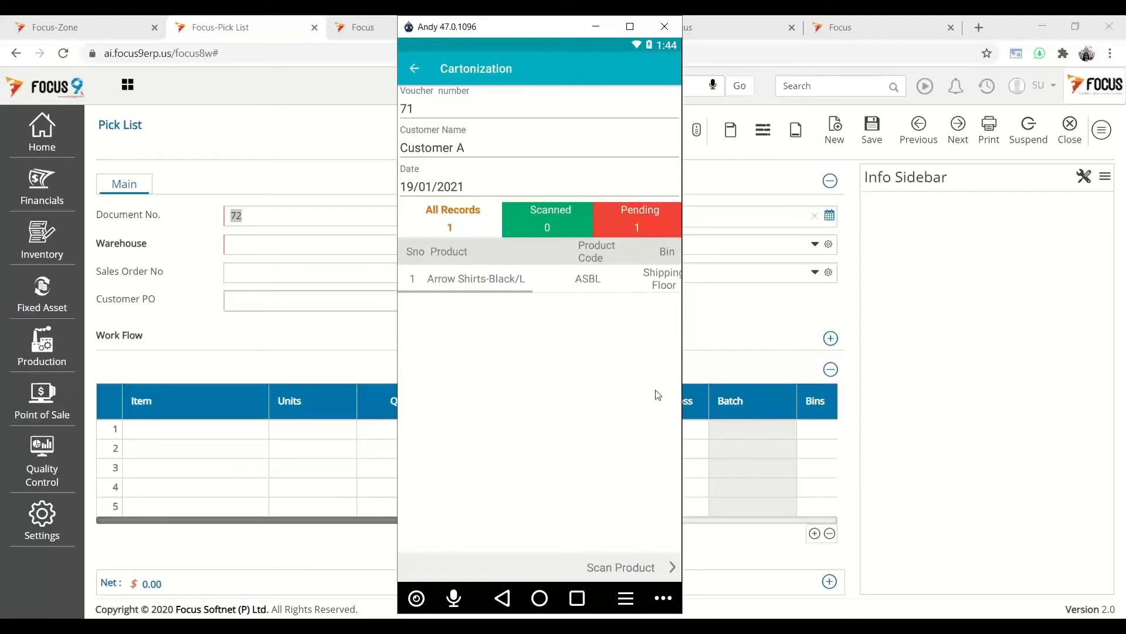
pyautogui.click(632, 567)
pyautogui.write('asbl')
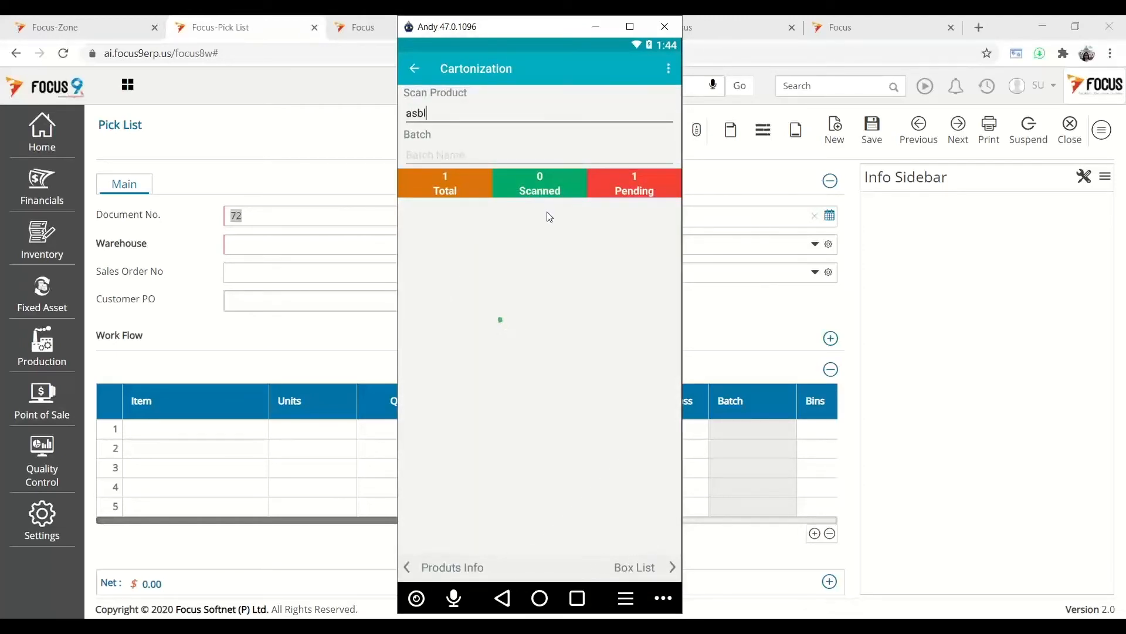
pyautogui.press('Return')
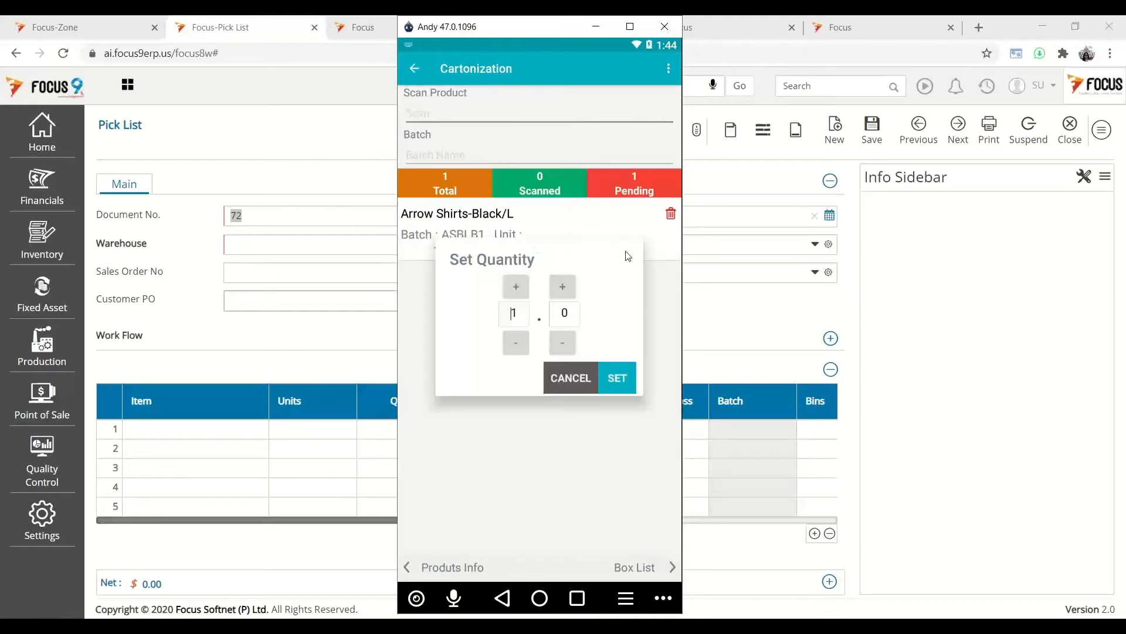
# - Pack quantity 10 and create box 71-1 using box type box -1
pyautogui.click(524, 285)
pyautogui.click(524, 284)
pyautogui.click(524, 285)
pyautogui.click(524, 285)
pyautogui.click(525, 283)
pyautogui.click(525, 283)
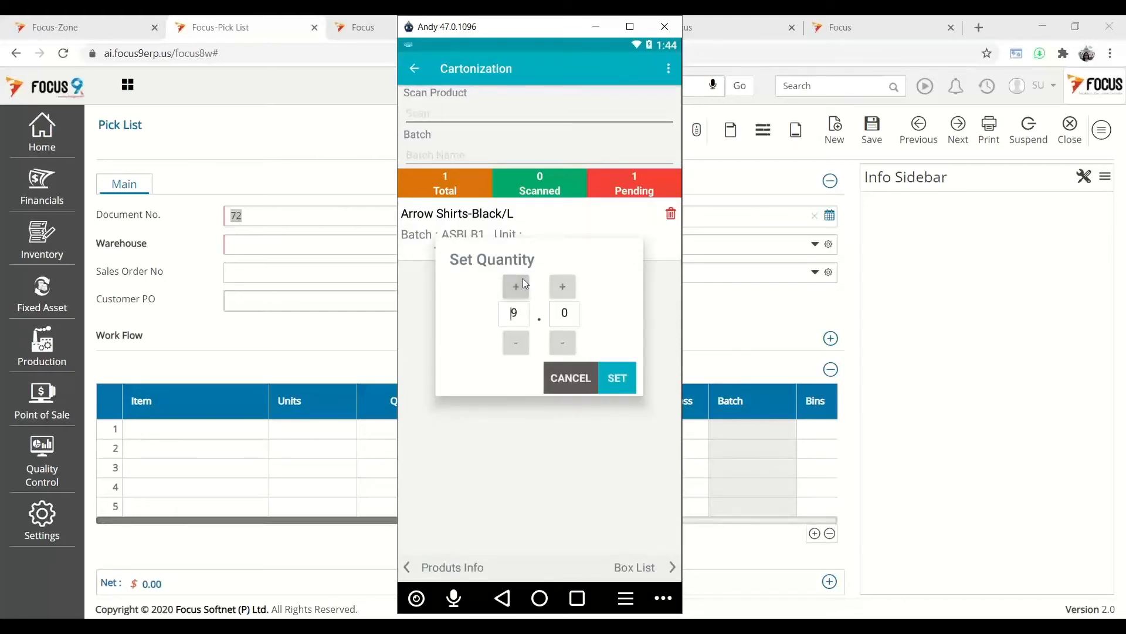
pyautogui.click(525, 284)
pyautogui.click(615, 381)
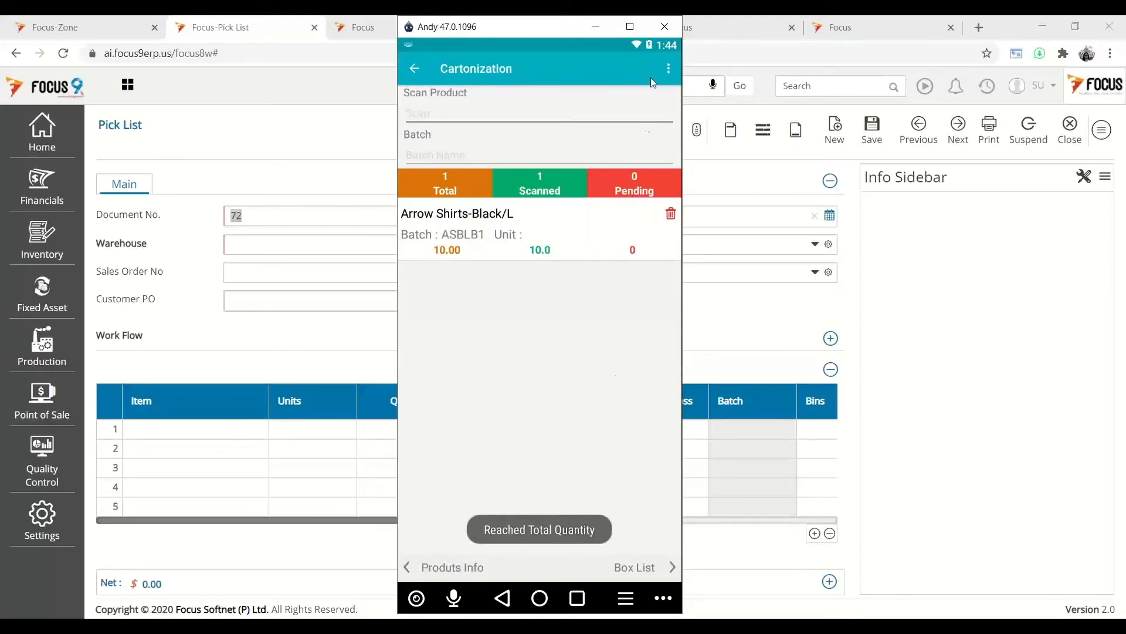
pyautogui.click(667, 69)
pyautogui.click(615, 66)
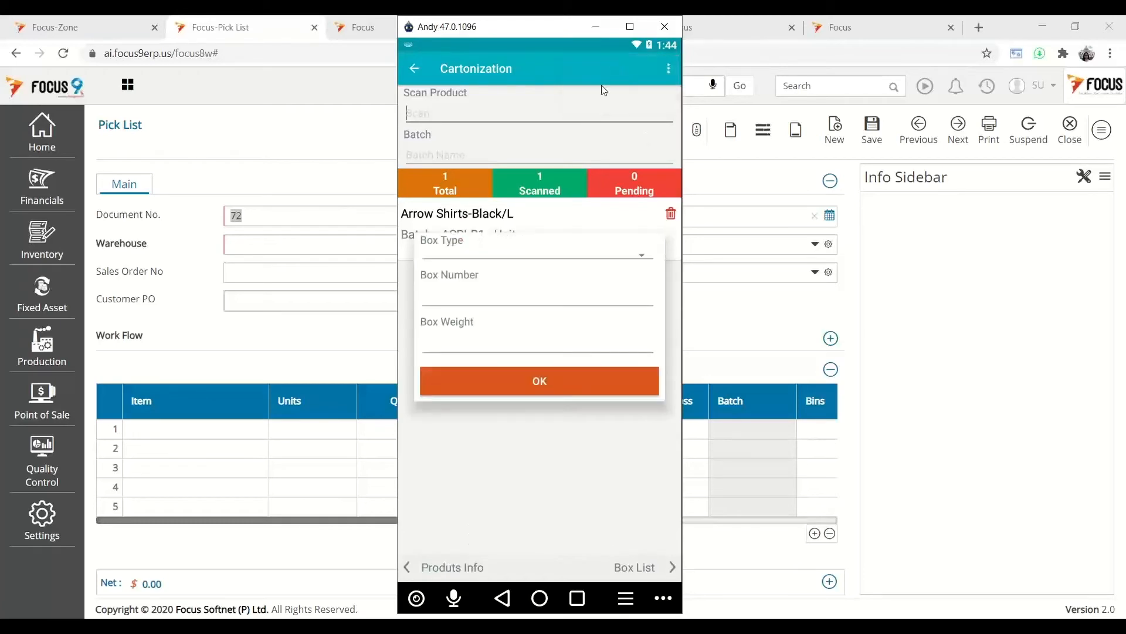
pyautogui.click(628, 261)
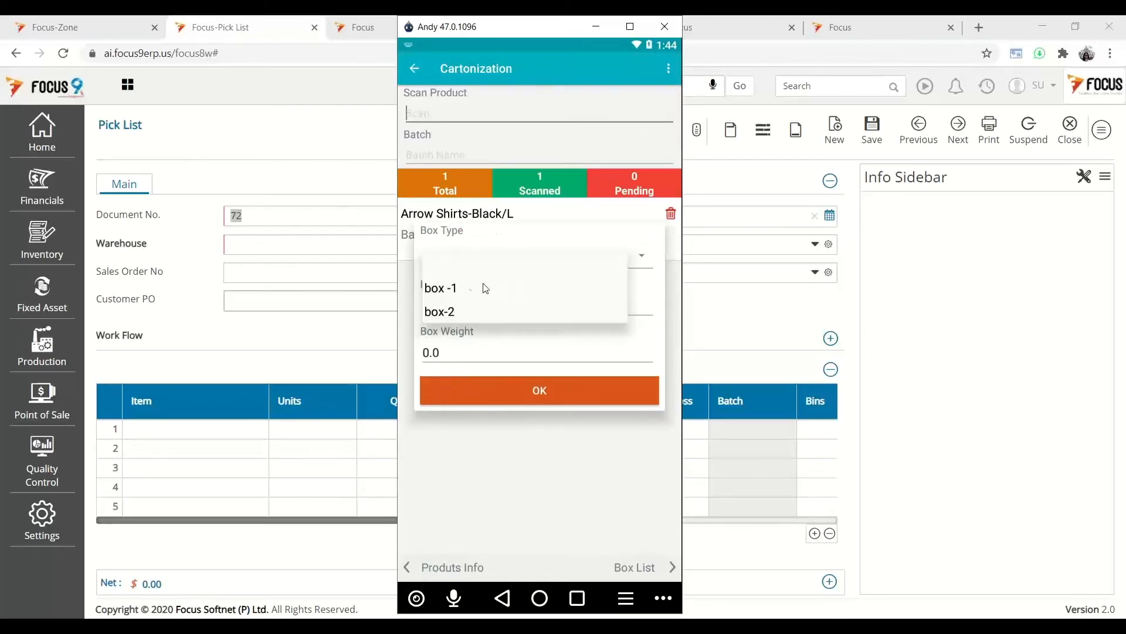
pyautogui.click(456, 292)
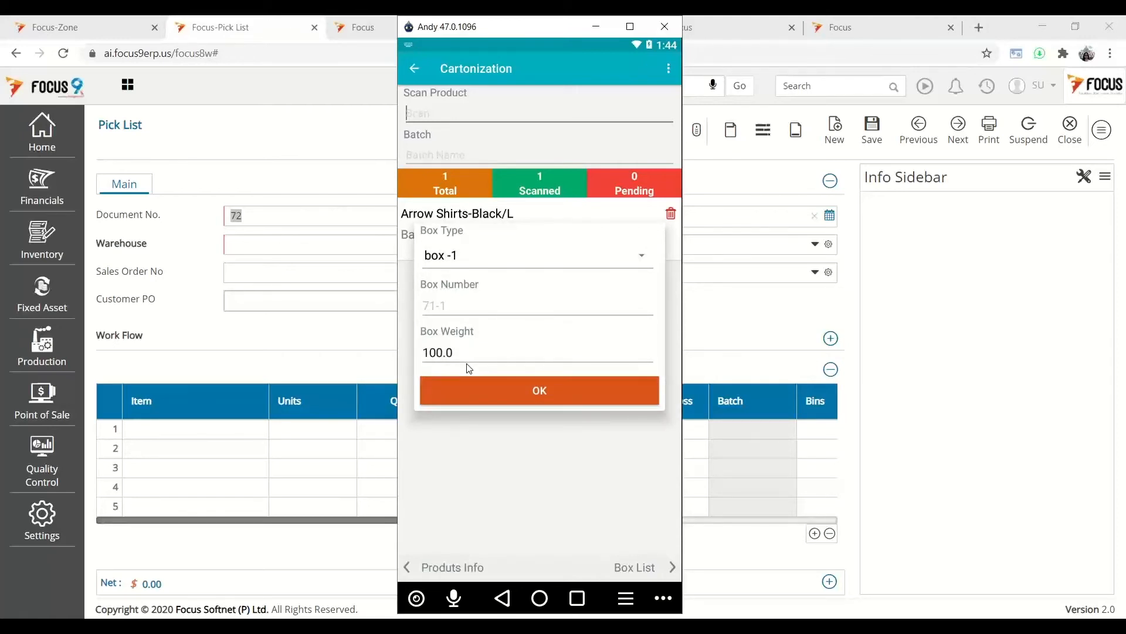
pyautogui.click(479, 383)
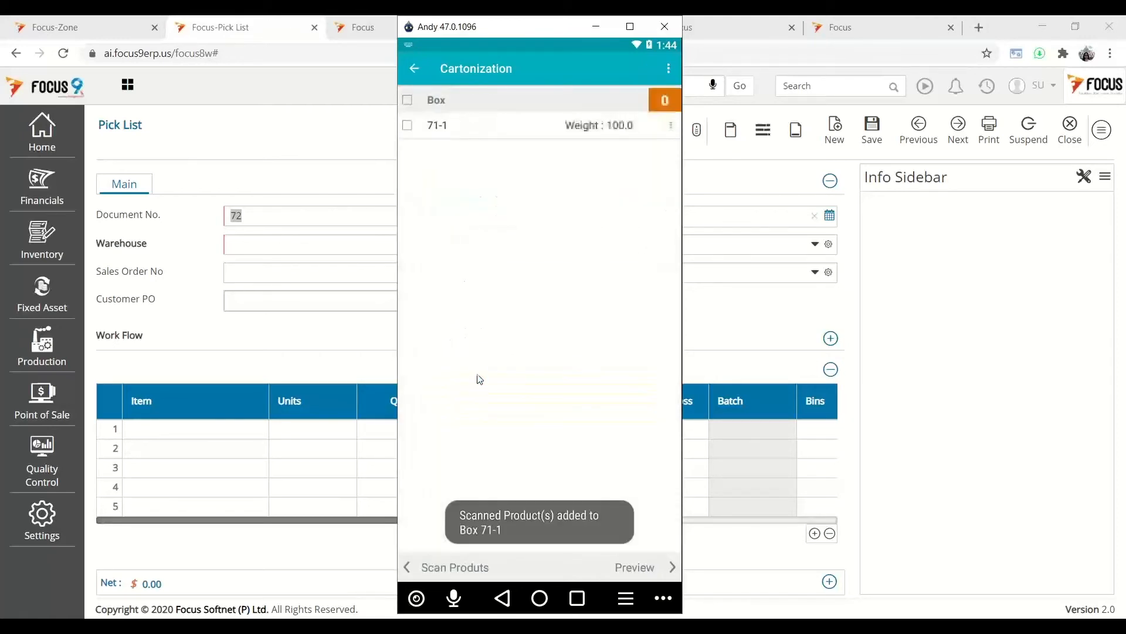
# - Put box 71-1 on pack skid PackingSkid-00154 and raise the cartonization
pyautogui.click(408, 101)
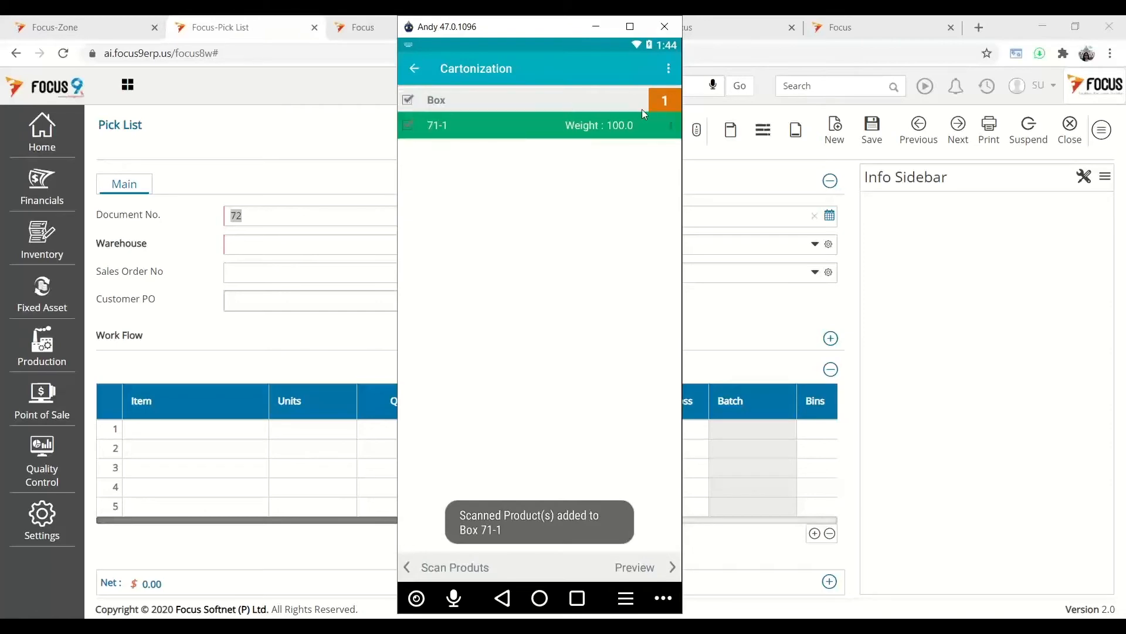
pyautogui.click(669, 69)
pyautogui.click(633, 75)
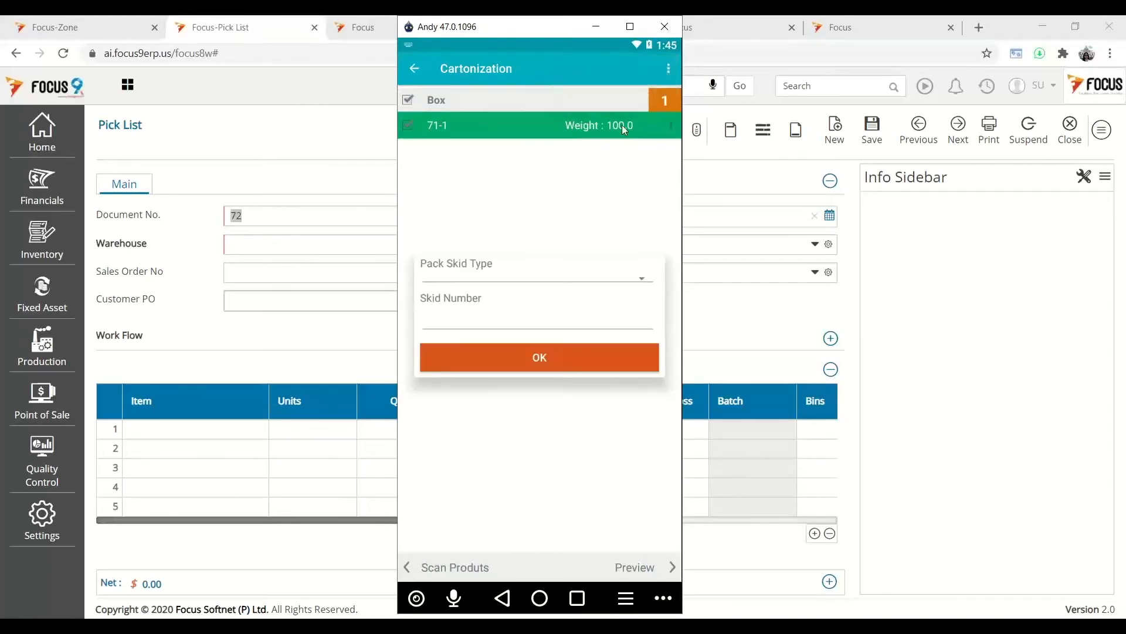
pyautogui.click(626, 283)
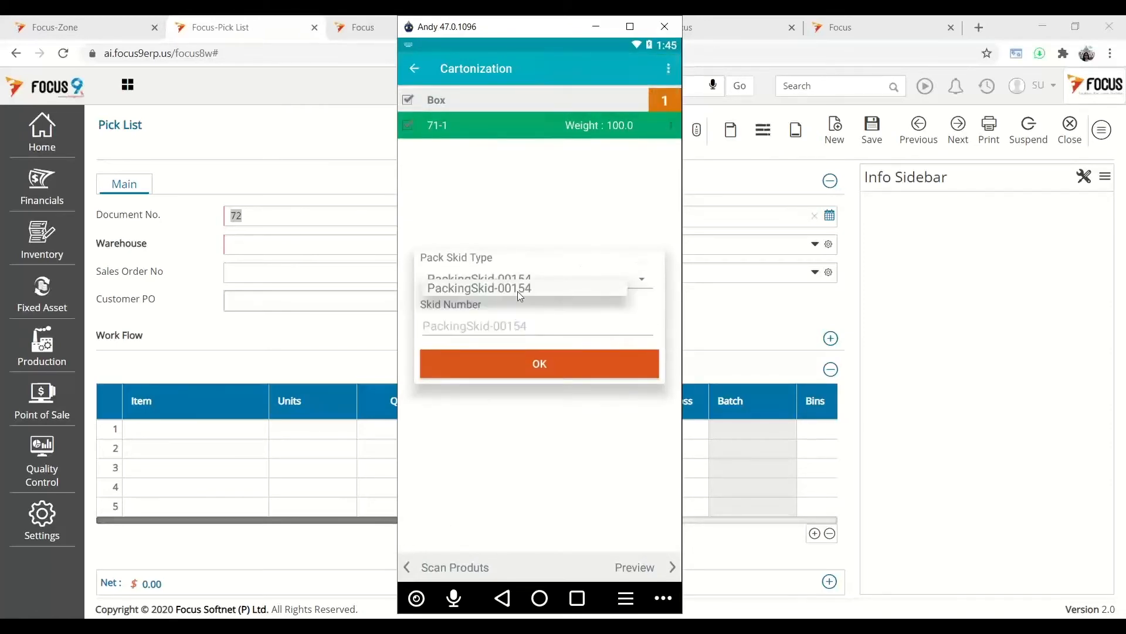
pyautogui.click(518, 288)
pyautogui.click(561, 367)
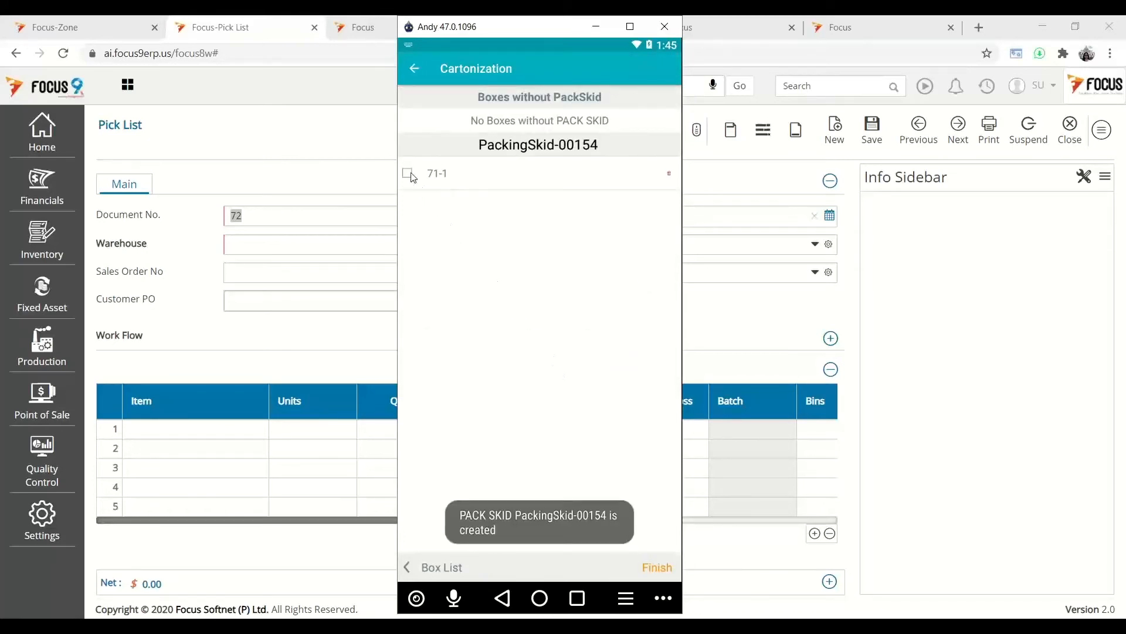
pyautogui.click(409, 173)
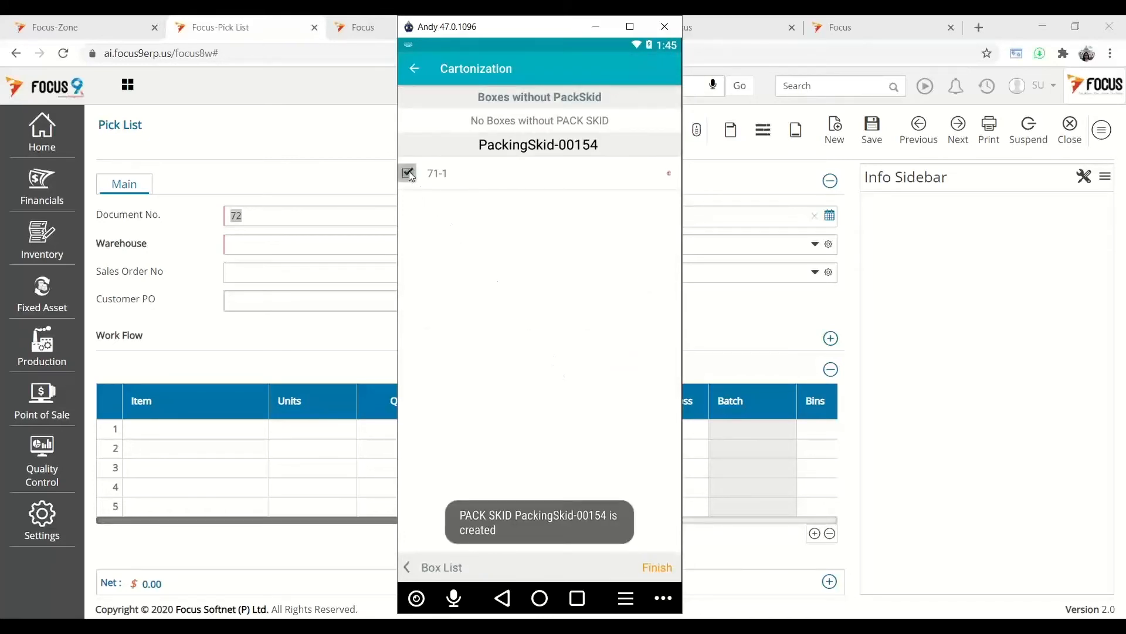
pyautogui.click(669, 570)
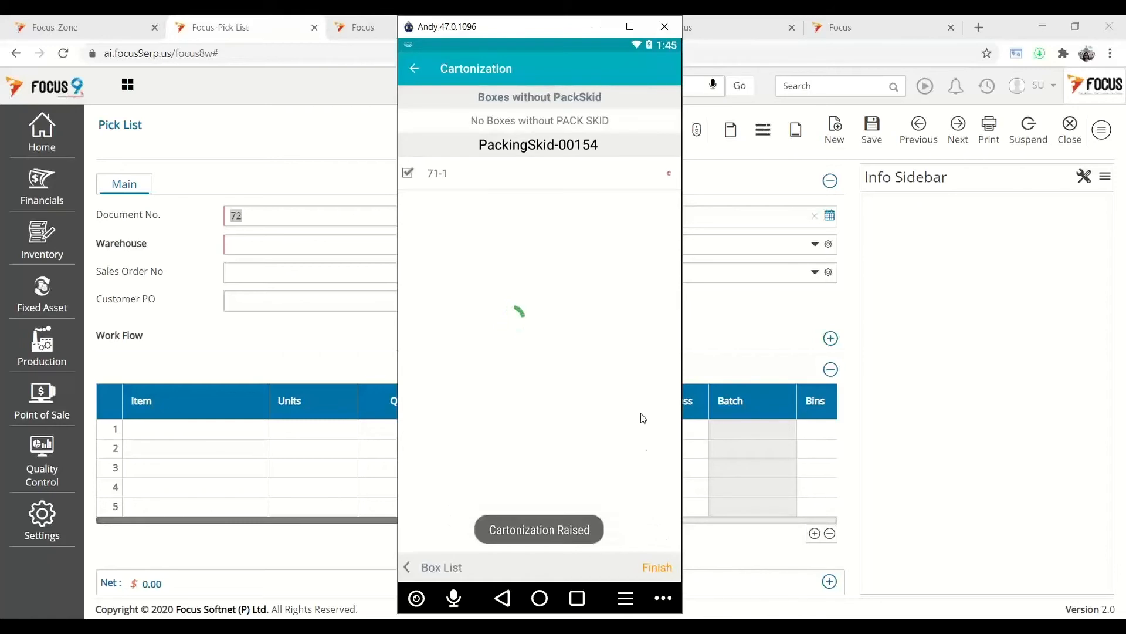
pyautogui.click(414, 68)
# - Assign Dispatch Request 61 to yourself, scan box 71-1 and confirm the dispatch
pyautogui.click(565, 572)
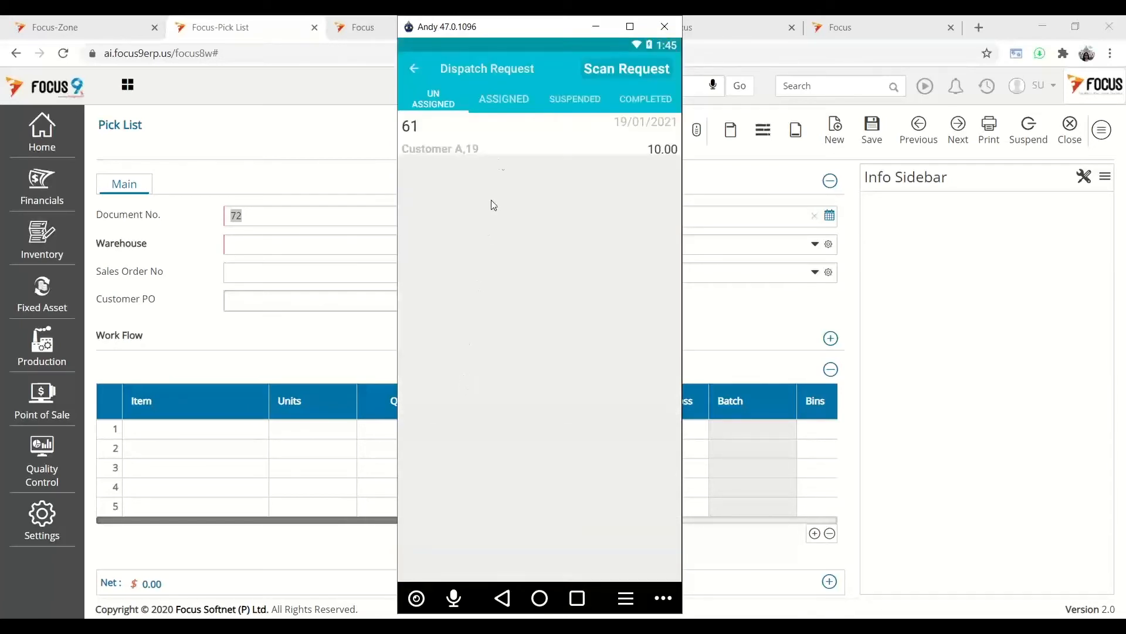
pyautogui.click(510, 141)
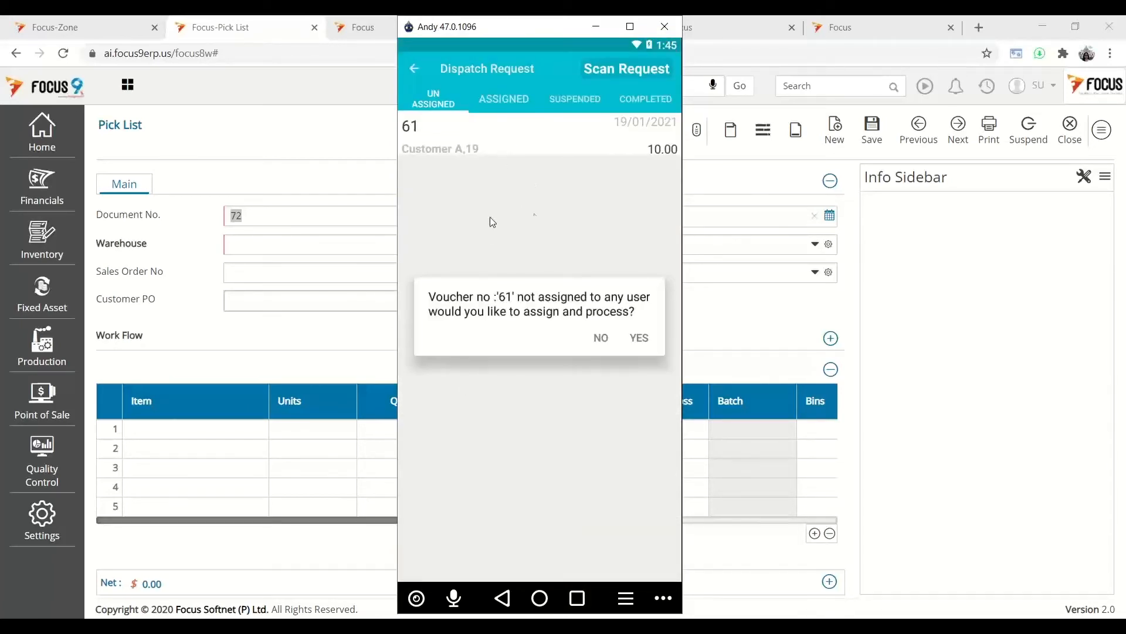
pyautogui.click(640, 337)
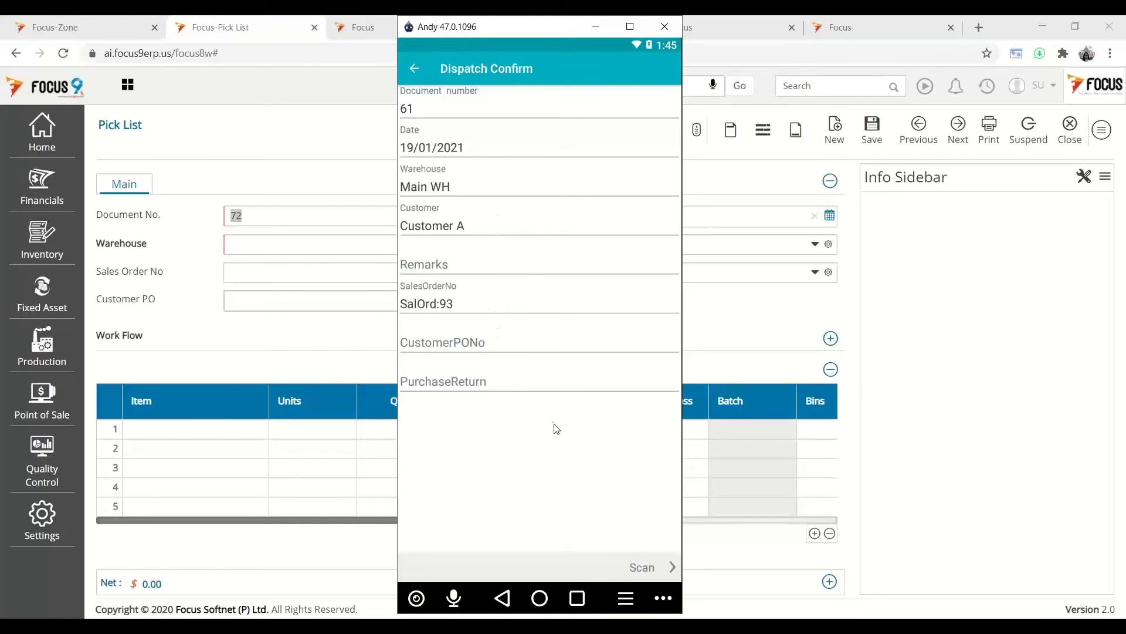
pyautogui.click(642, 567)
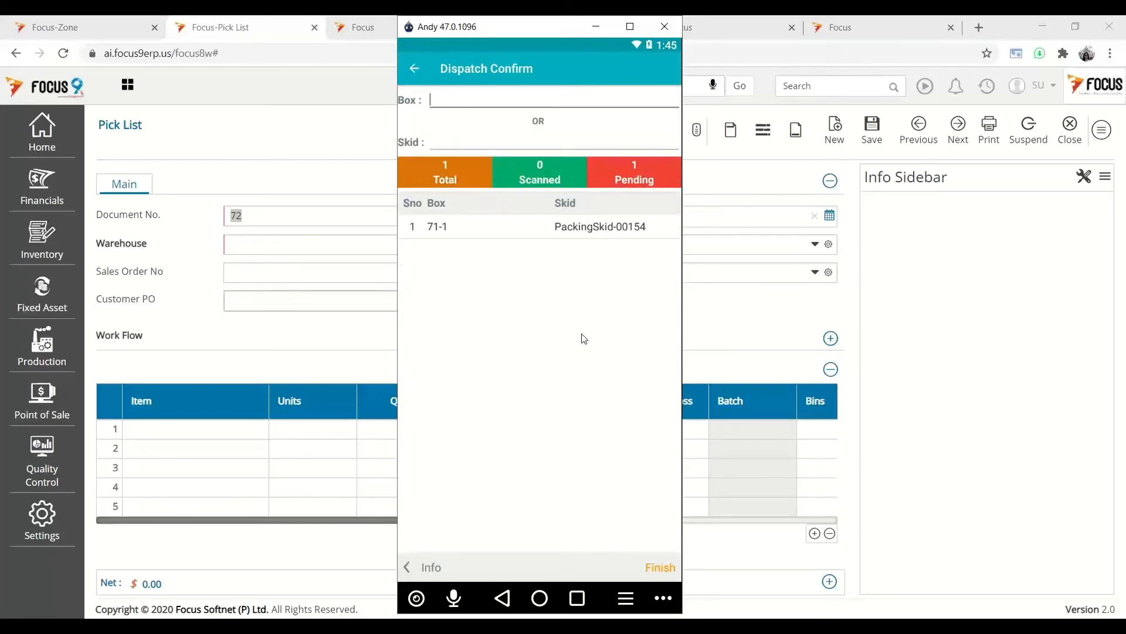
pyautogui.write('71-1')
pyautogui.press('Return')
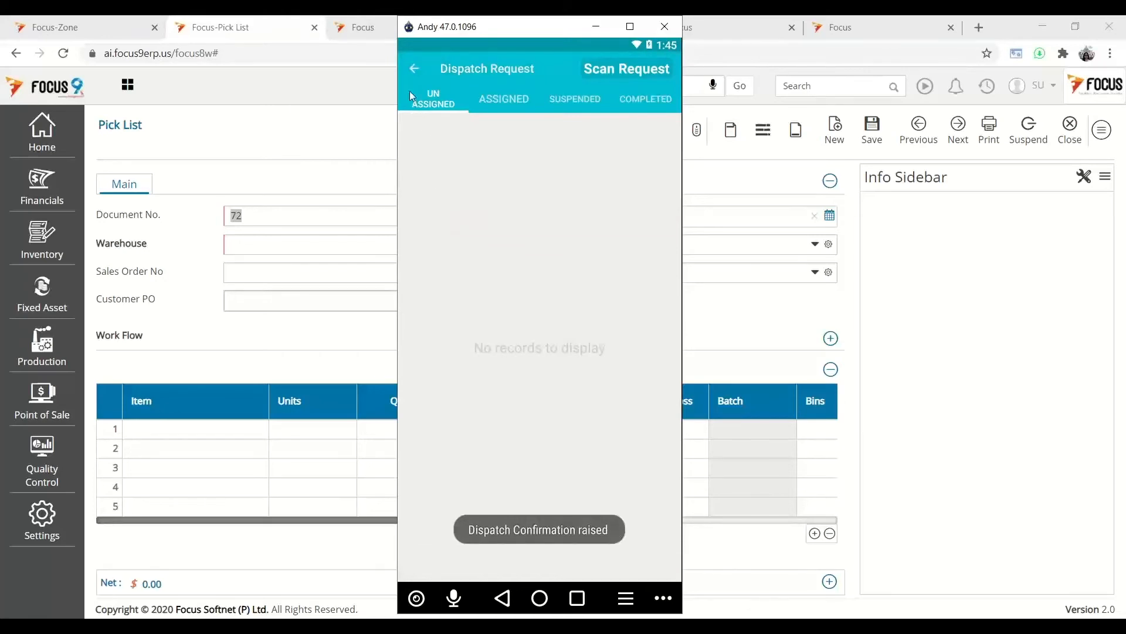
pyautogui.click(419, 71)
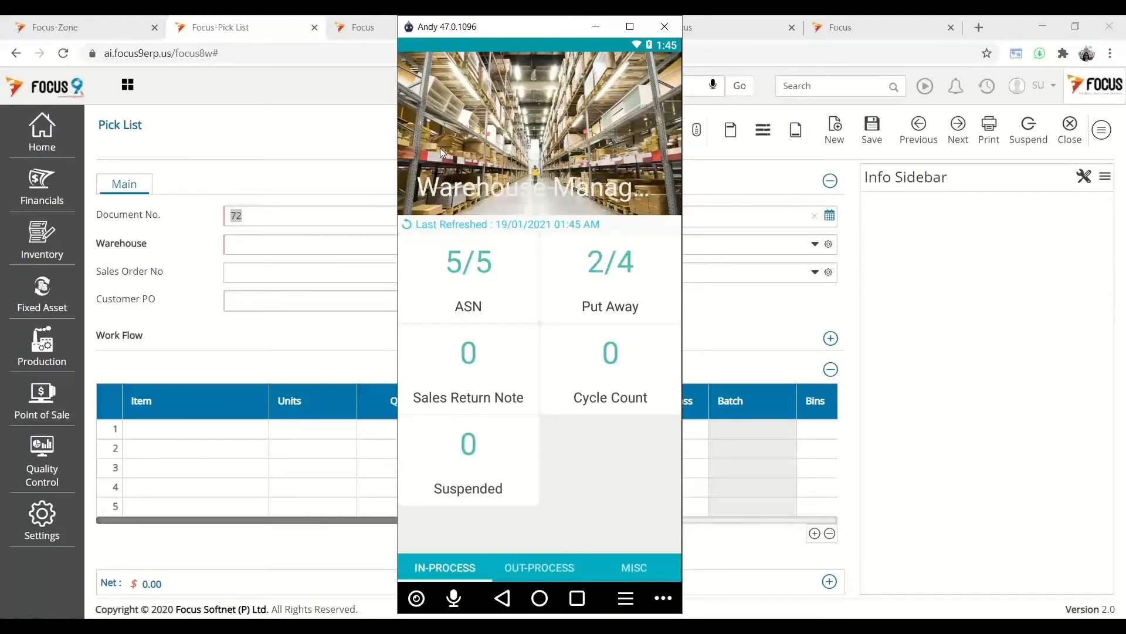
# - Return to the ERP General dashboard and open Financials > Transactions > Sales > Sales Invoices
pyautogui.click(598, 31)
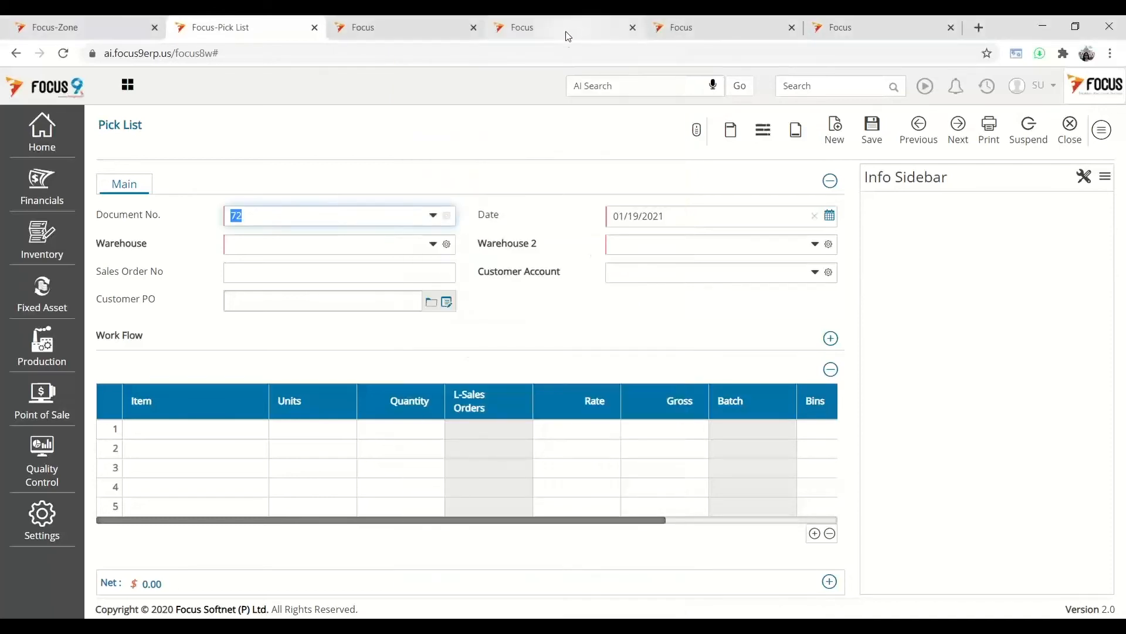
pyautogui.click(549, 32)
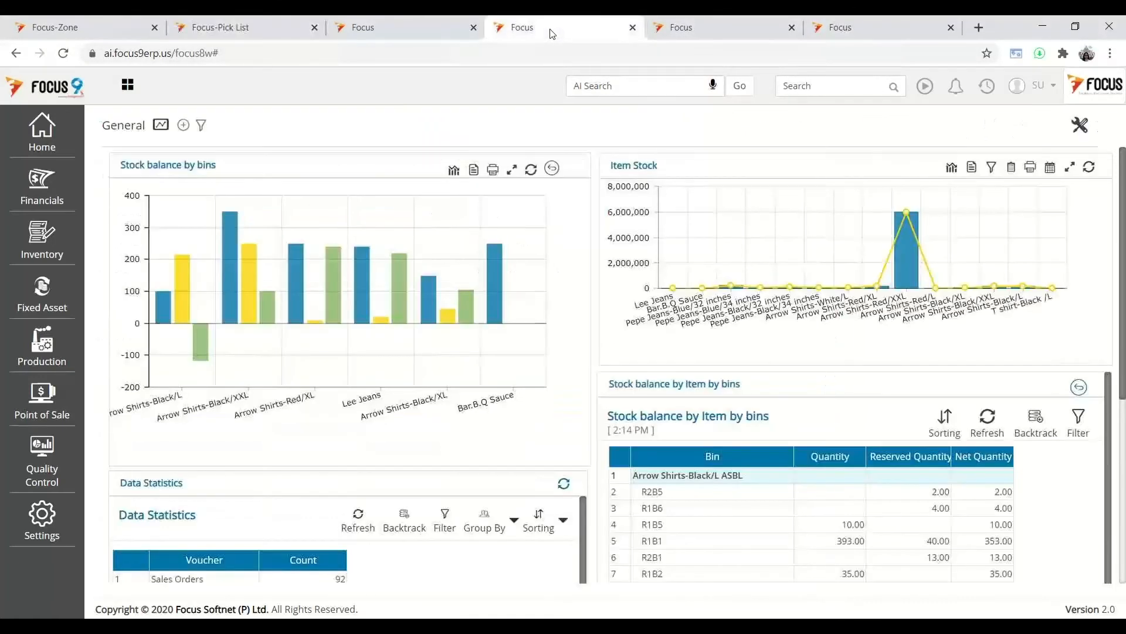
pyautogui.click(704, 28)
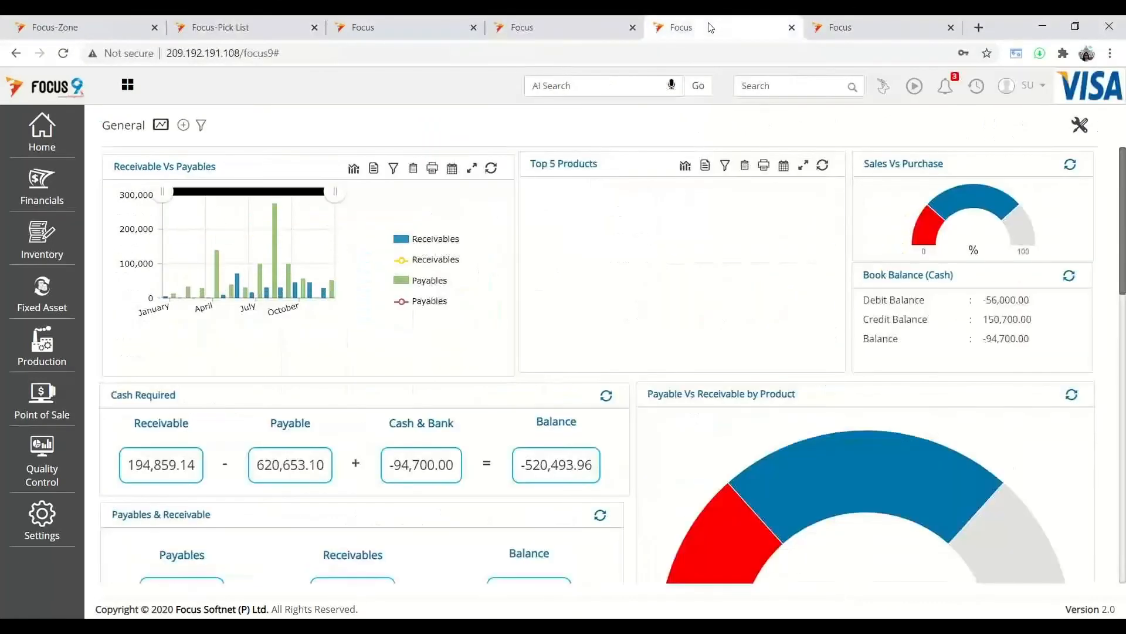
pyautogui.click(42, 186)
pyautogui.click(147, 172)
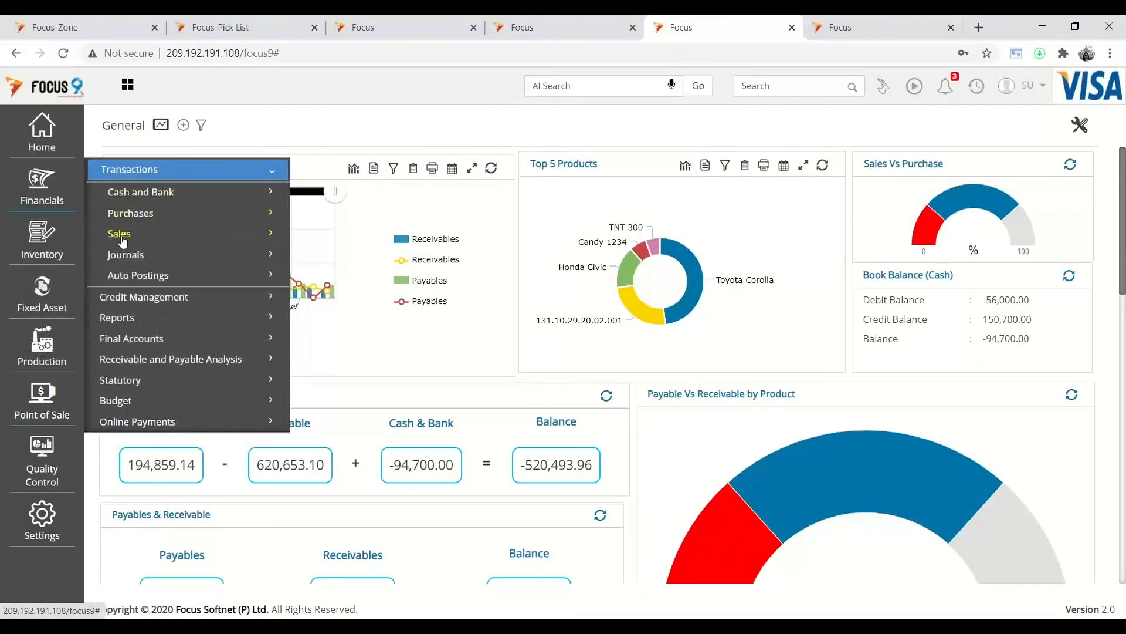
pyautogui.click(120, 234)
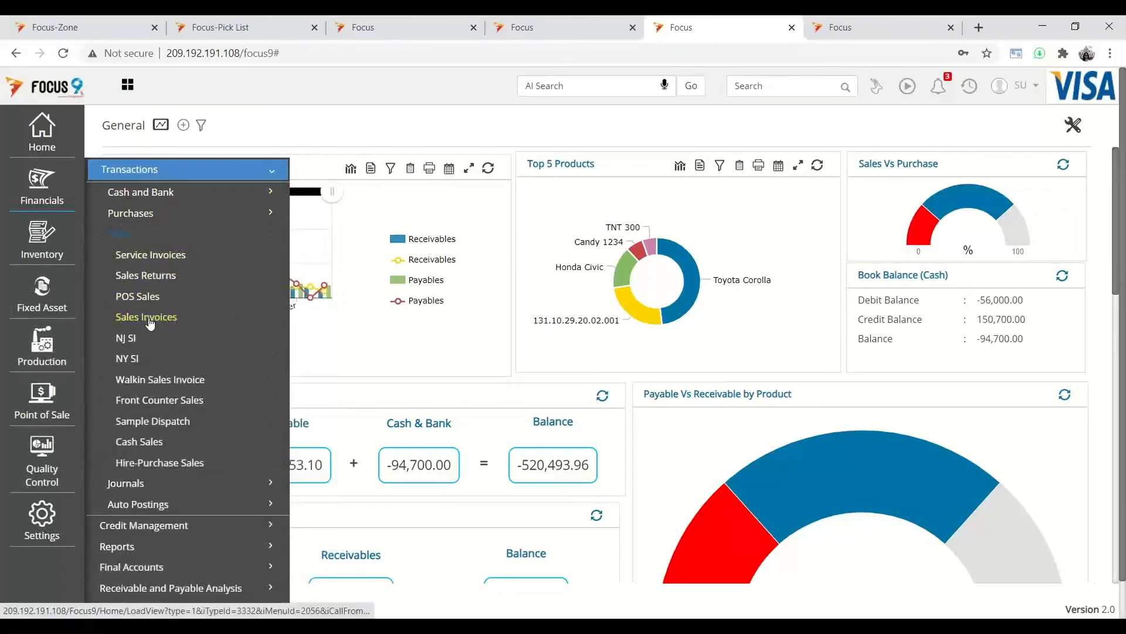
pyautogui.click(148, 317)
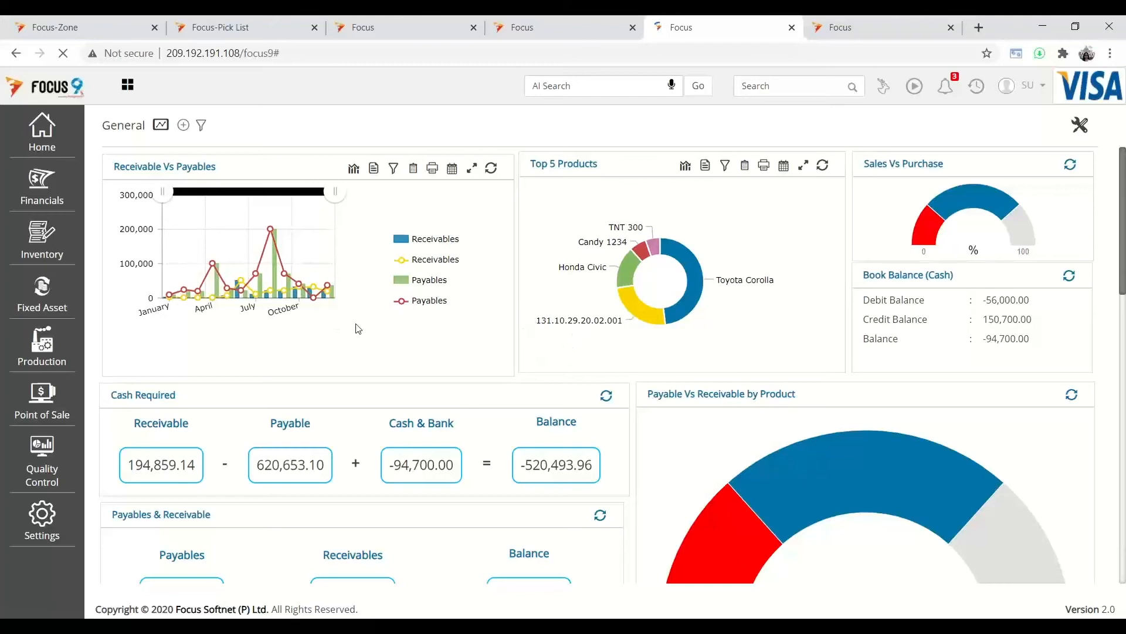
# - Reopen Sales Invoices and list the Pending Delivery Notes - Retail, with 13 vouchers
pyautogui.click(42, 187)
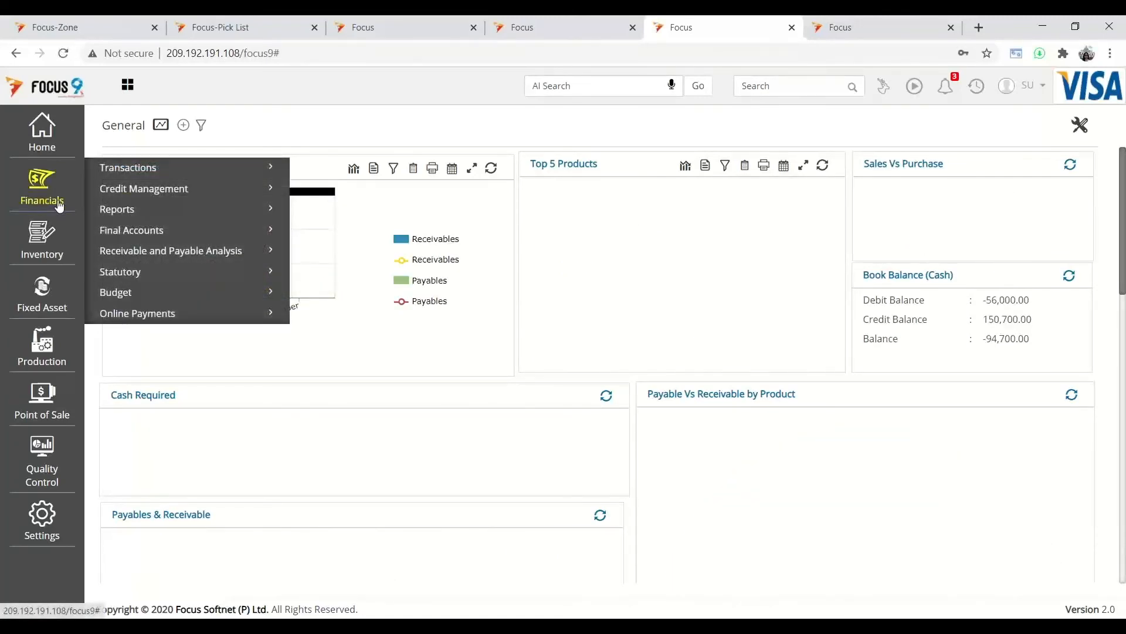
pyautogui.click(118, 170)
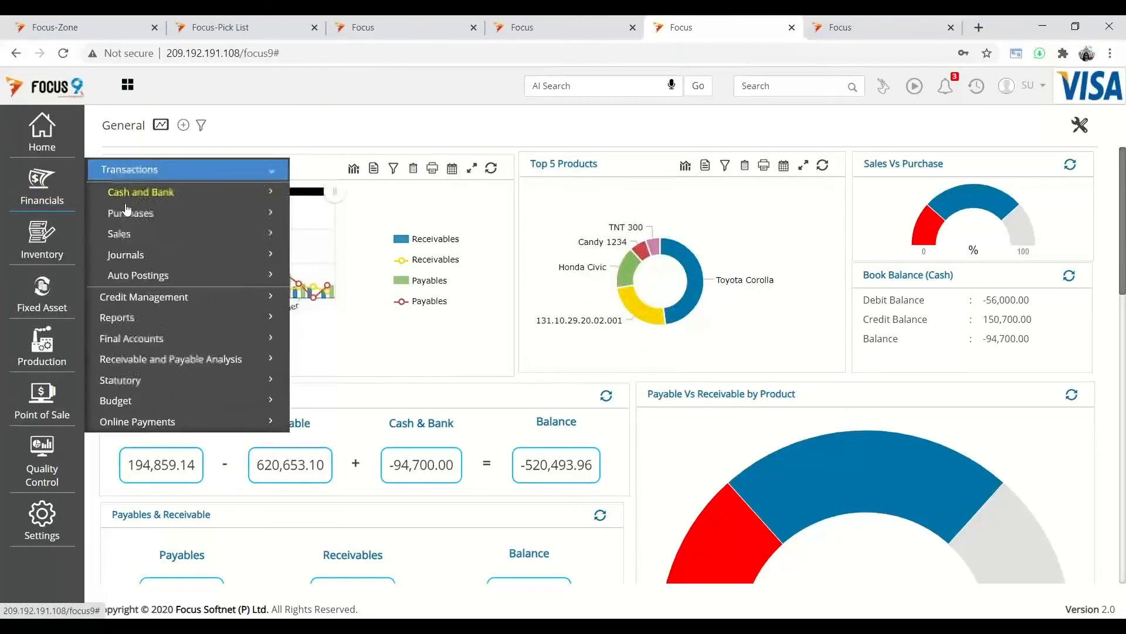
pyautogui.click(120, 234)
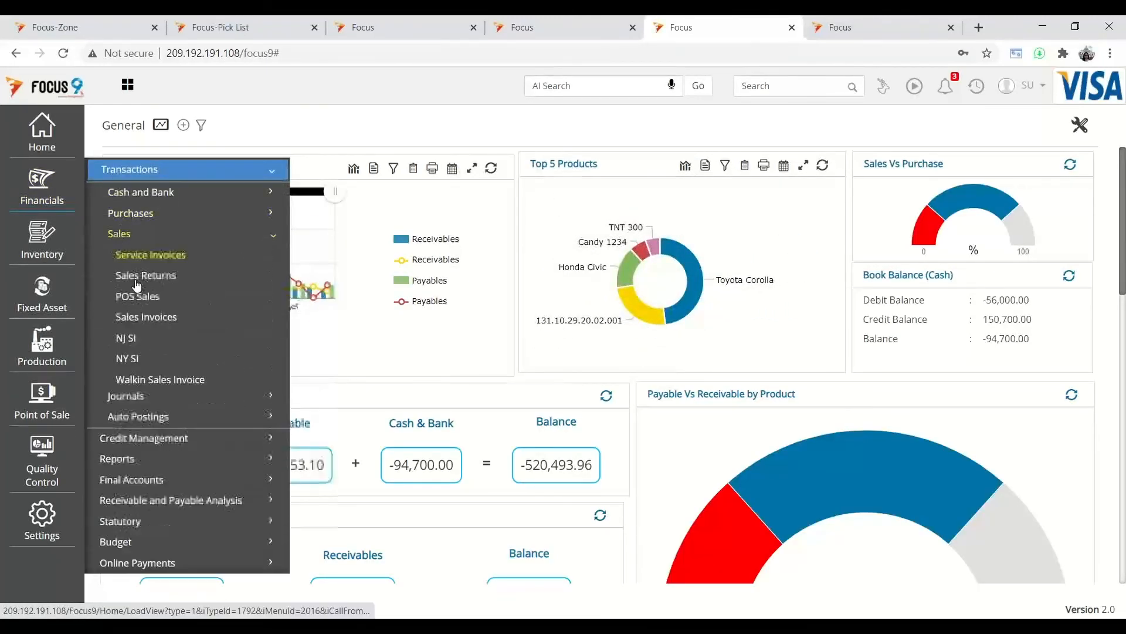
pyautogui.click(146, 317)
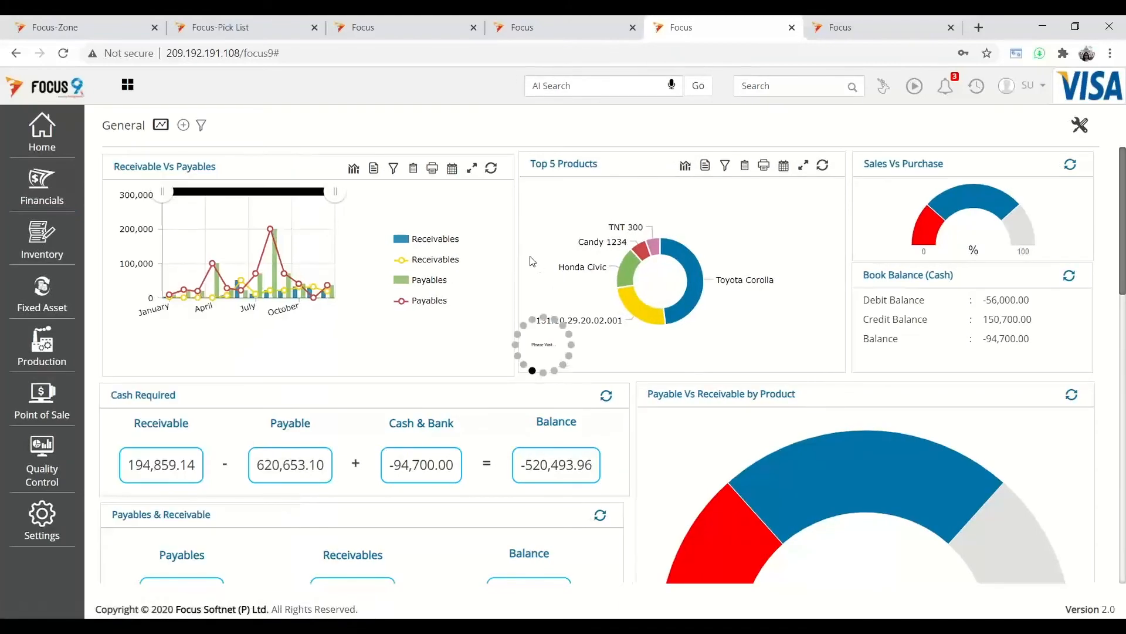
pyautogui.click(278, 176)
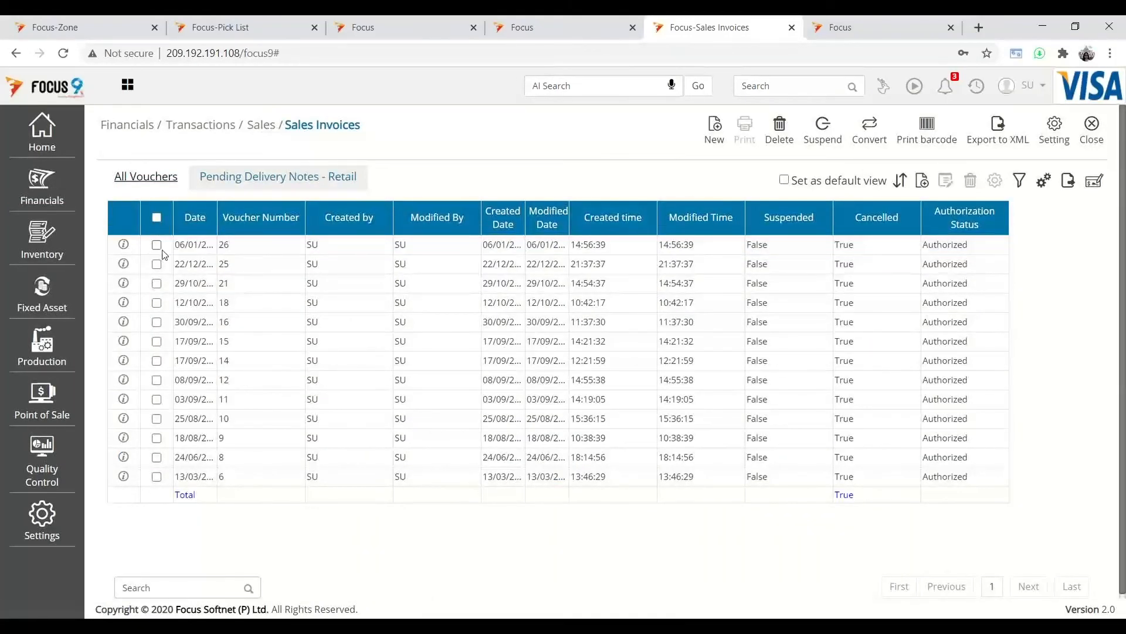
# - Convert the first pending delivery note to invoice 25 with Sales Account, Operations and Warehouse Chicago, then save
pyautogui.click(157, 244)
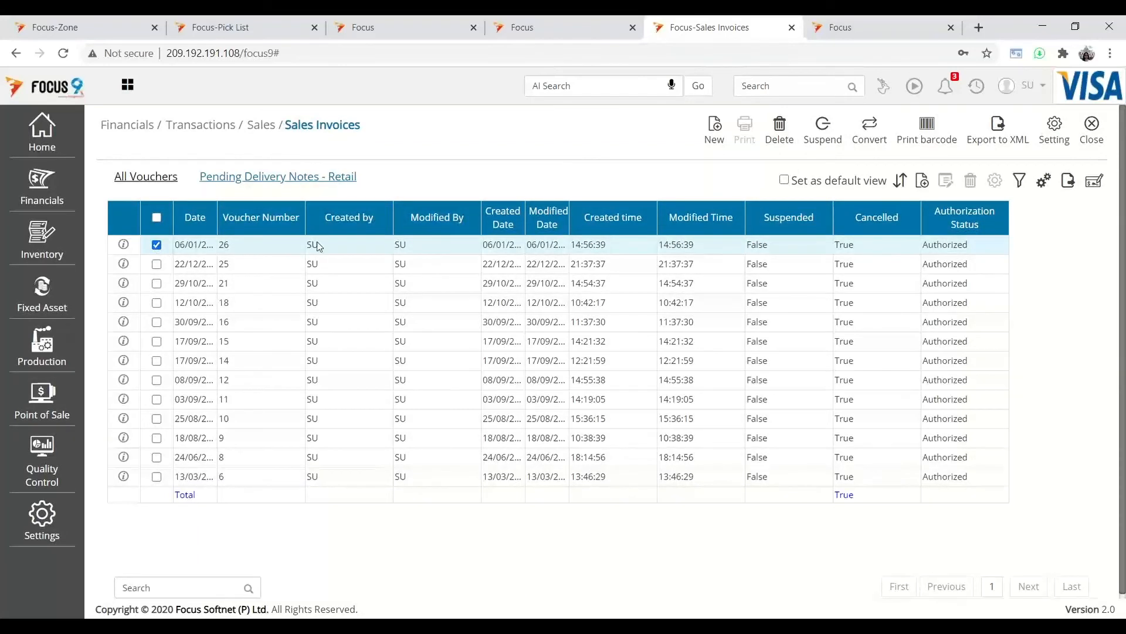
pyautogui.click(870, 130)
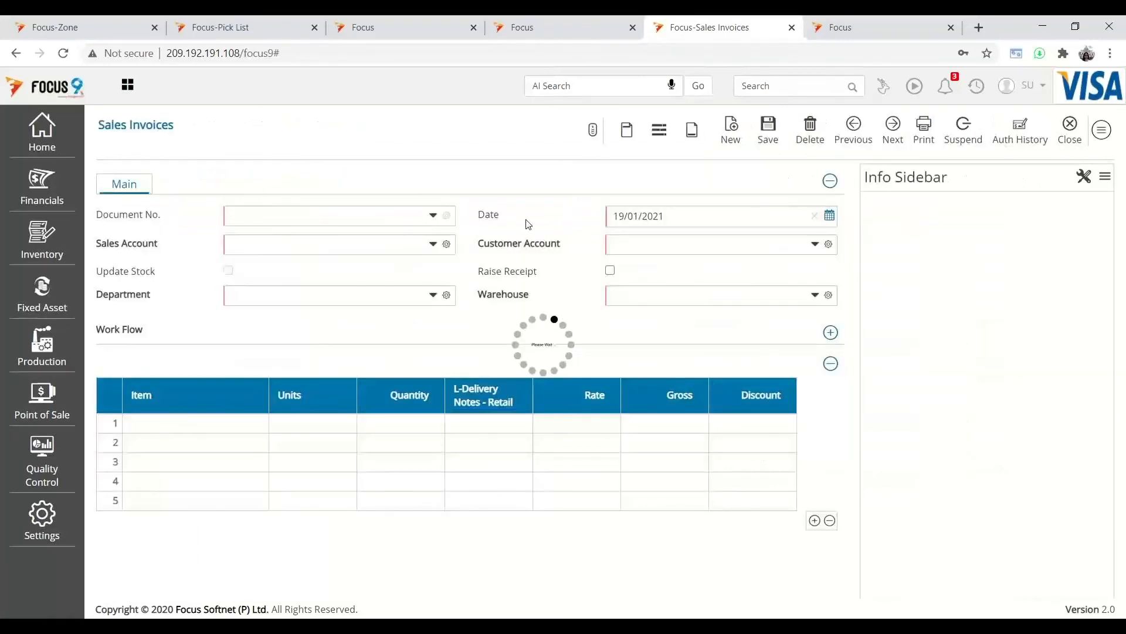
pyautogui.click(334, 247)
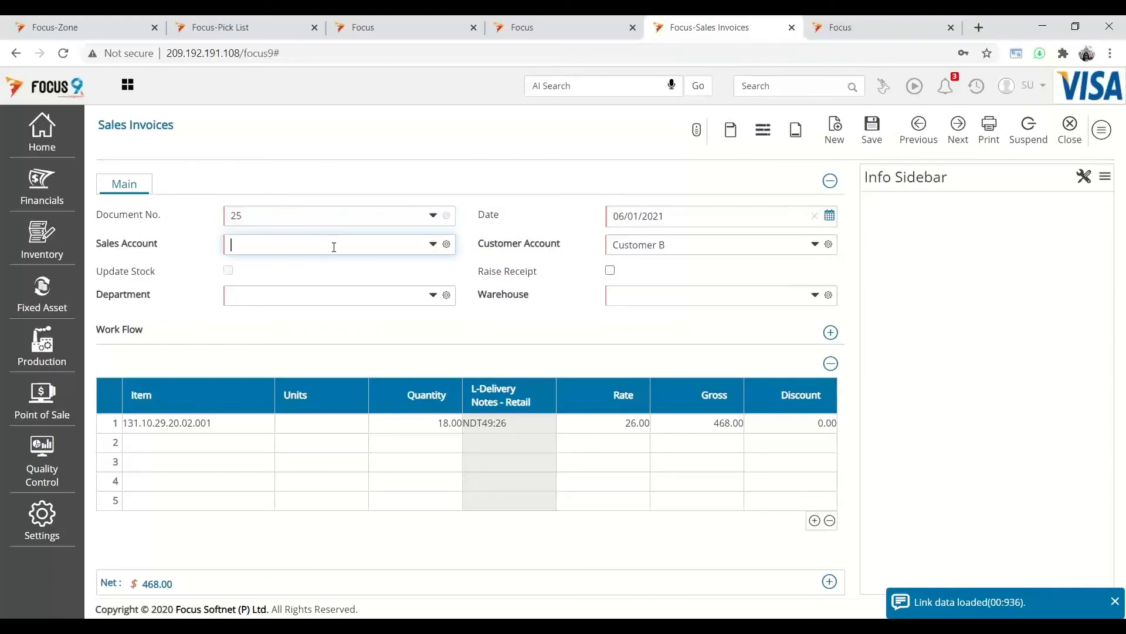
pyautogui.write('sales')
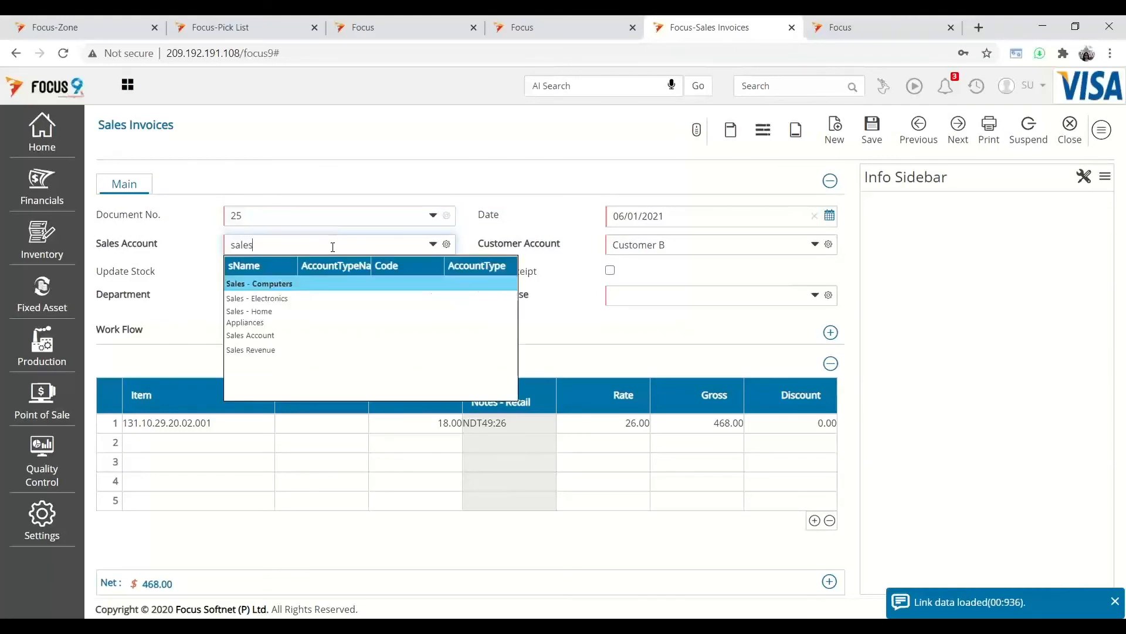
pyautogui.click(267, 336)
pyautogui.click(283, 301)
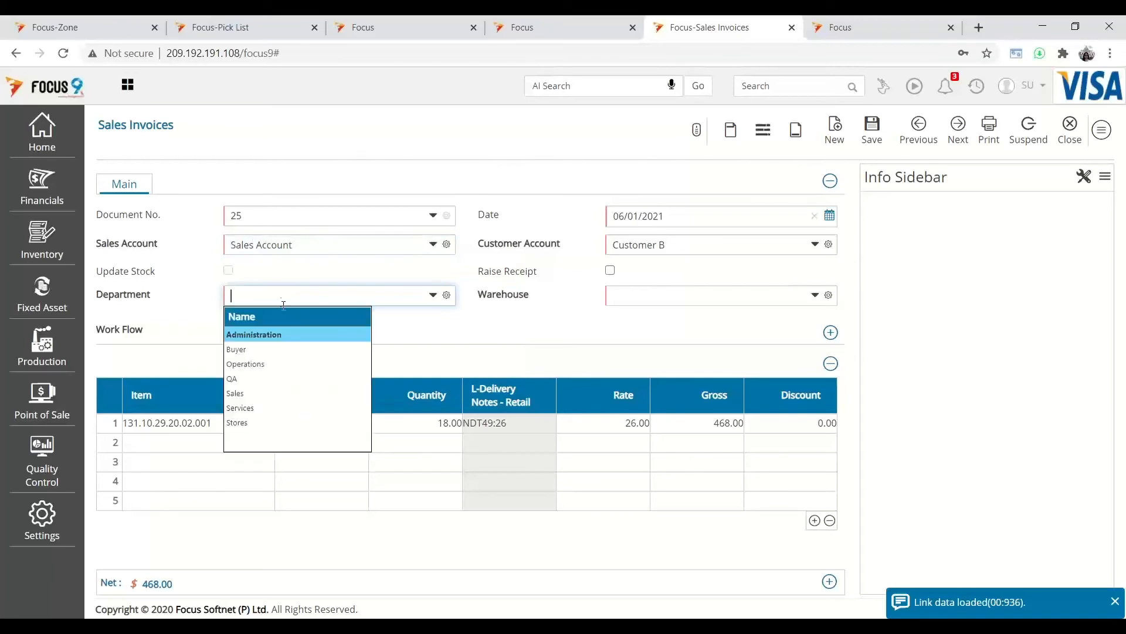
pyautogui.click(258, 365)
pyautogui.click(706, 297)
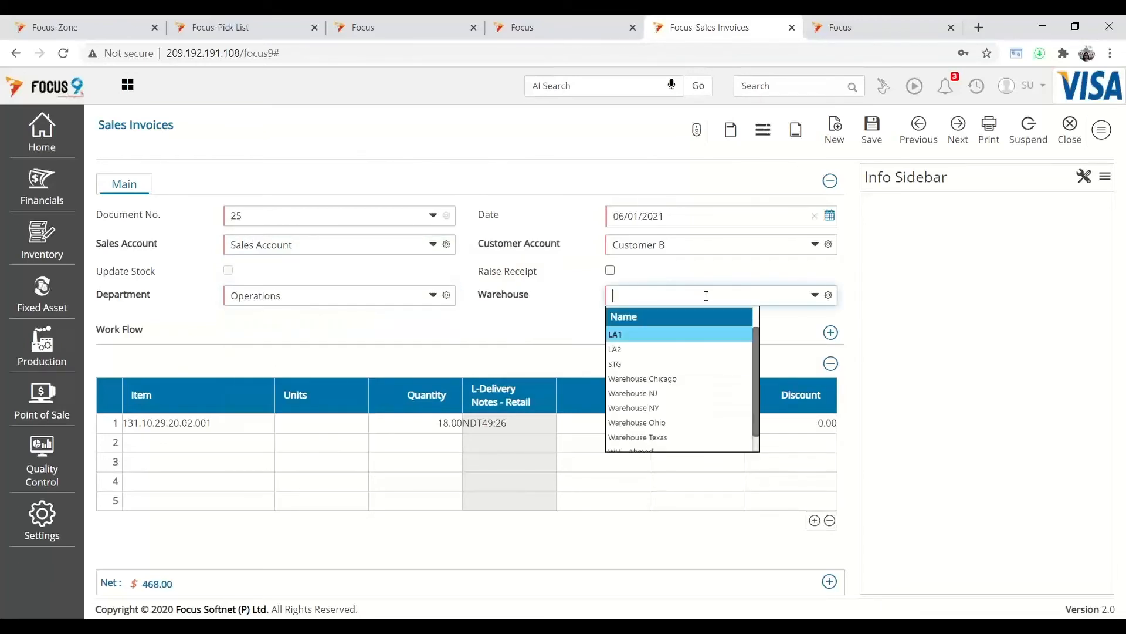
pyautogui.click(650, 378)
pyautogui.click(873, 130)
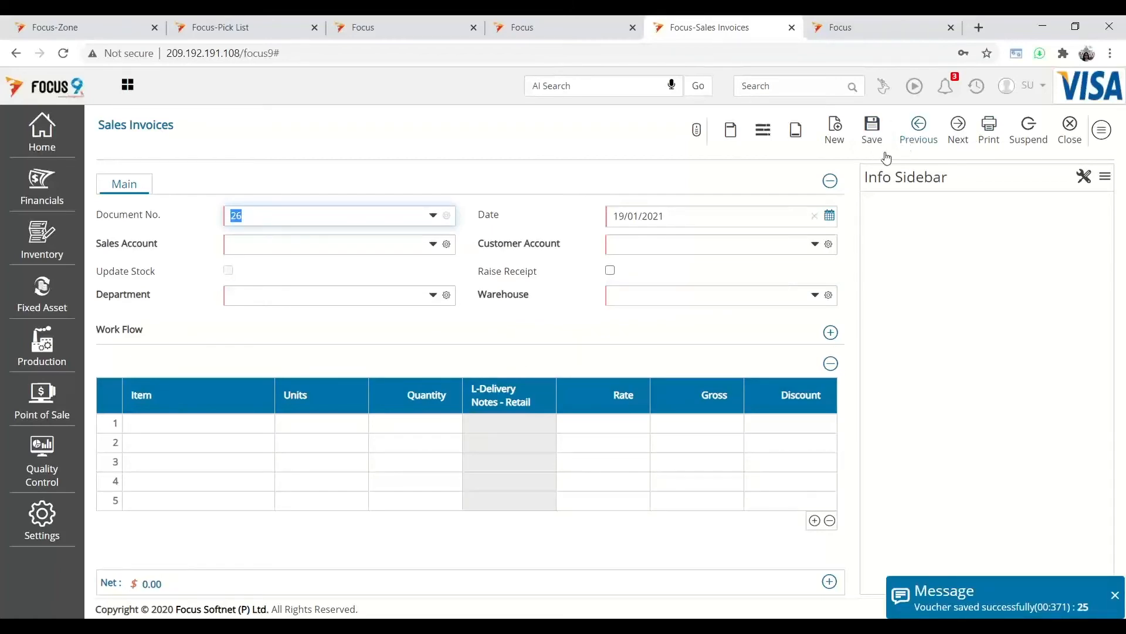
pyautogui.click(39, 185)
# - Open Receipts NY under Cash and Bank, close it and its list, then go to Pick List
pyautogui.click(107, 172)
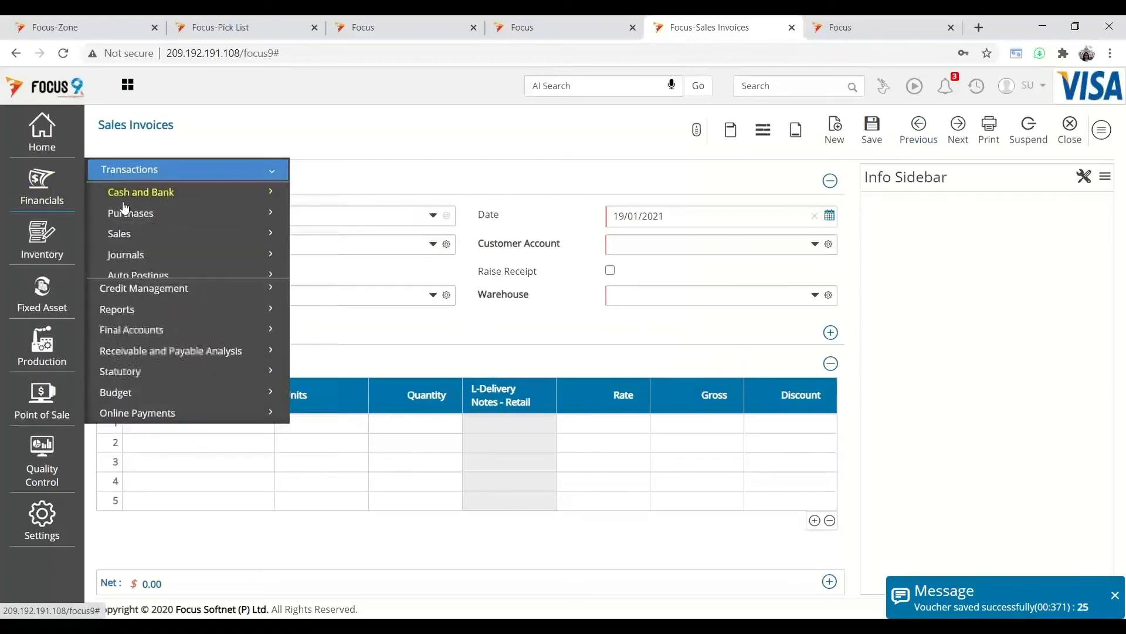
pyautogui.click(131, 199)
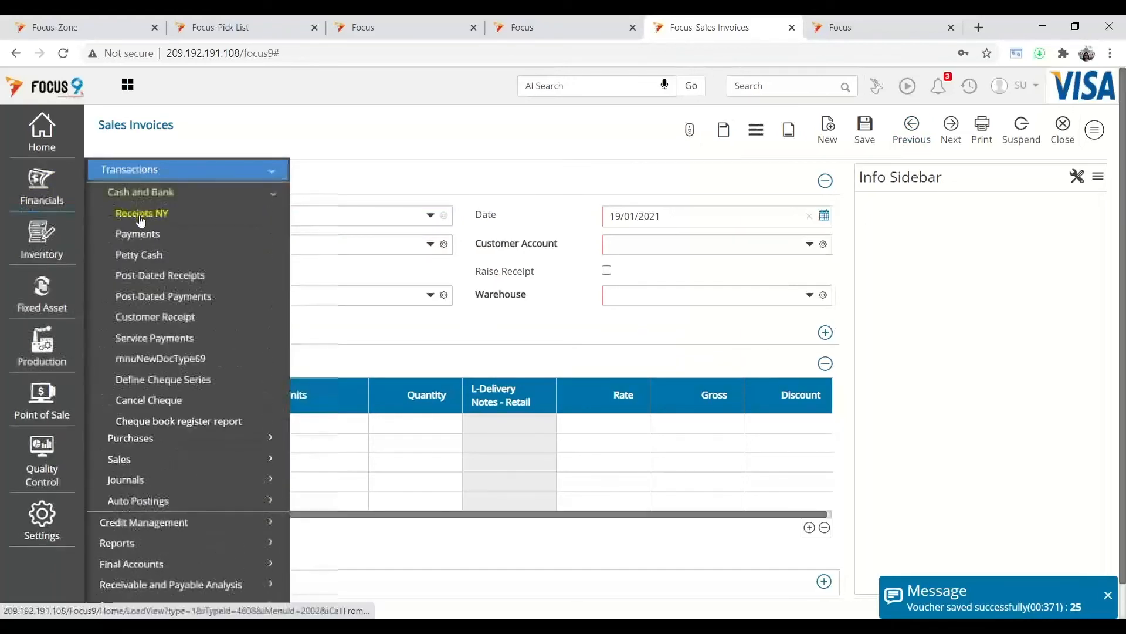
pyautogui.click(145, 213)
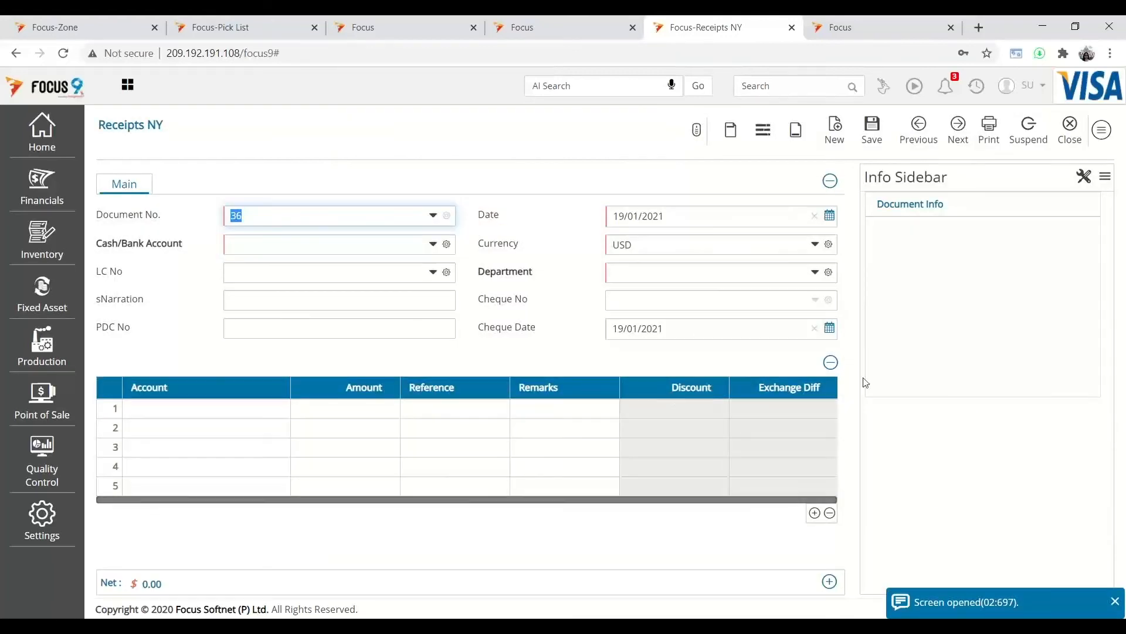
pyautogui.click(1072, 139)
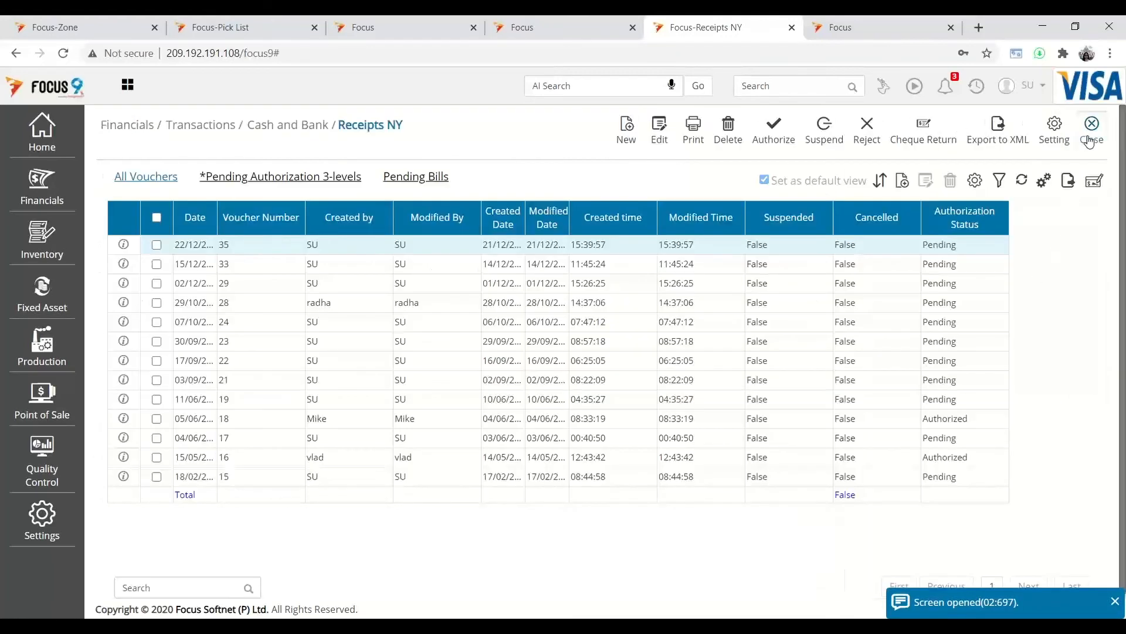
pyautogui.click(1089, 141)
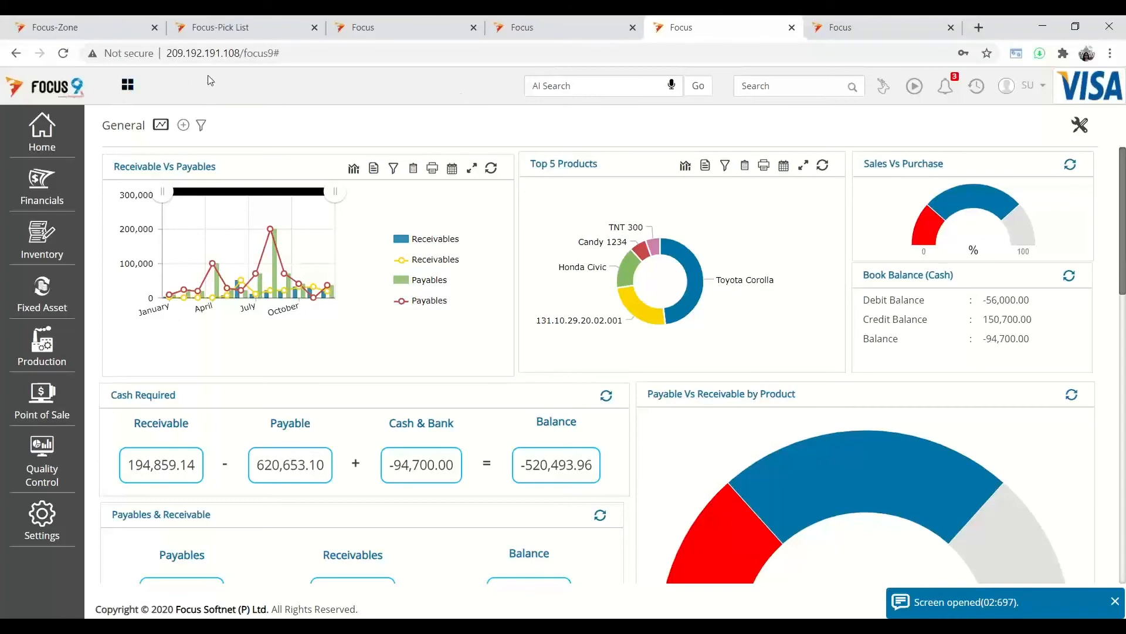
pyautogui.click(215, 27)
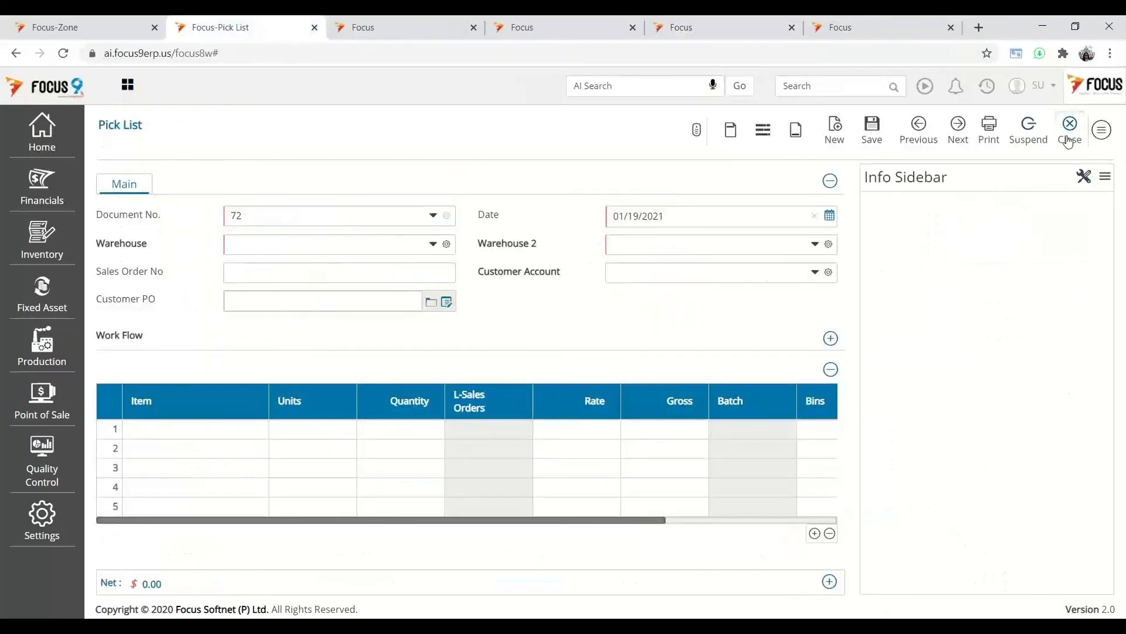
# - Close the Pick List form and open Configure Transactions at Inventory > Auto Indent
pyautogui.click(1069, 136)
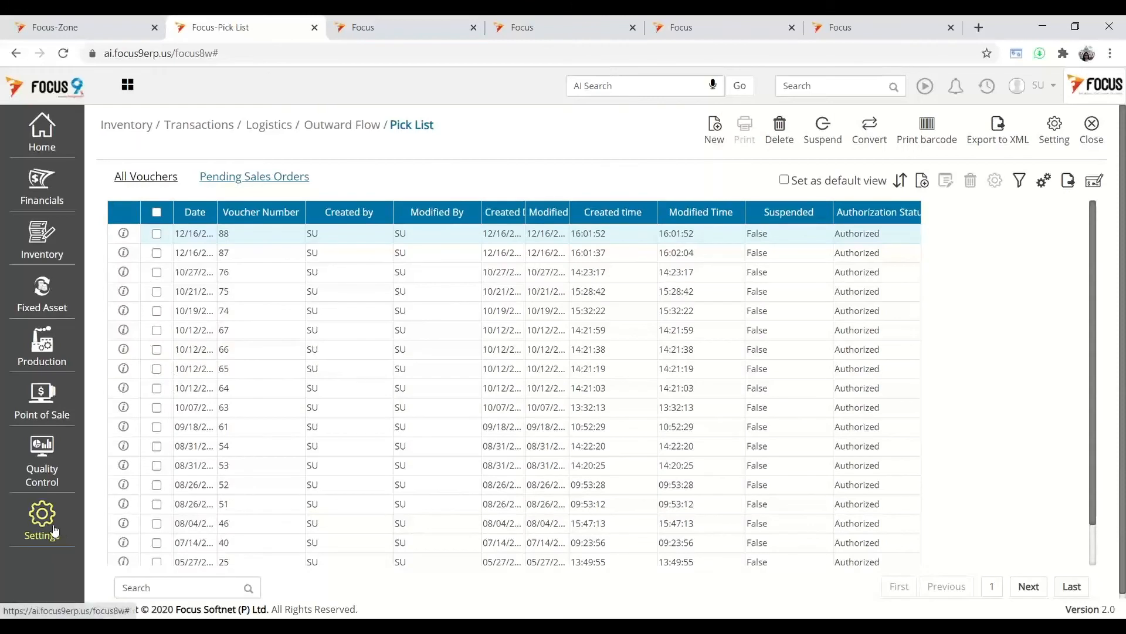
pyautogui.click(55, 531)
pyautogui.click(165, 201)
pyautogui.click(154, 423)
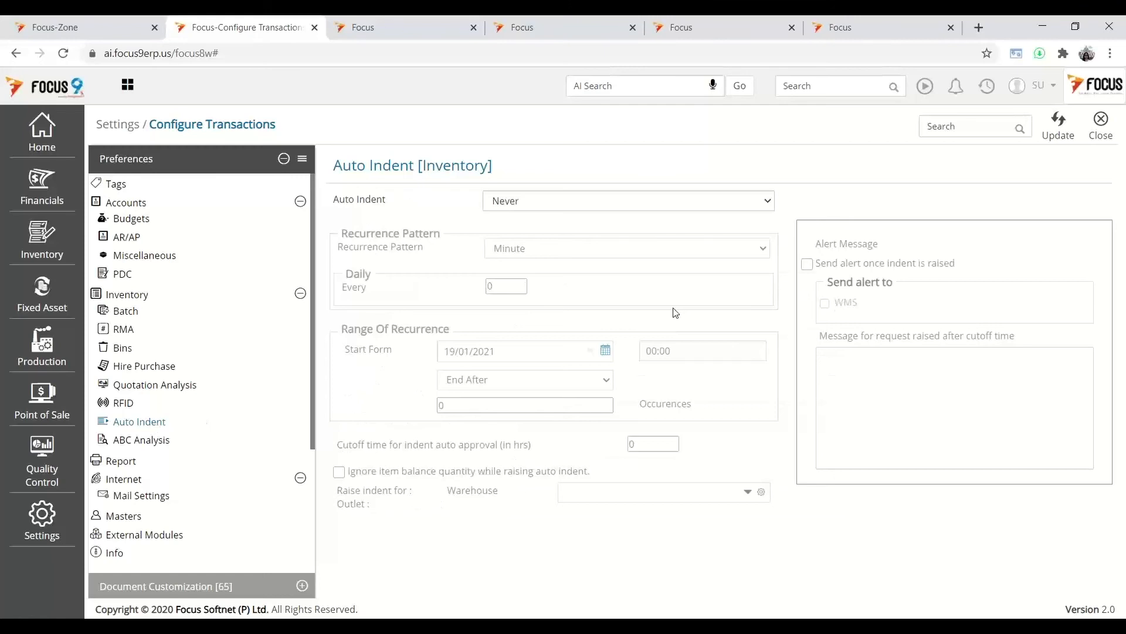
# - Set auto indent for items below reorder level, with alerts on and a 4-hour cutoff
pyautogui.click(630, 202)
pyautogui.click(609, 230)
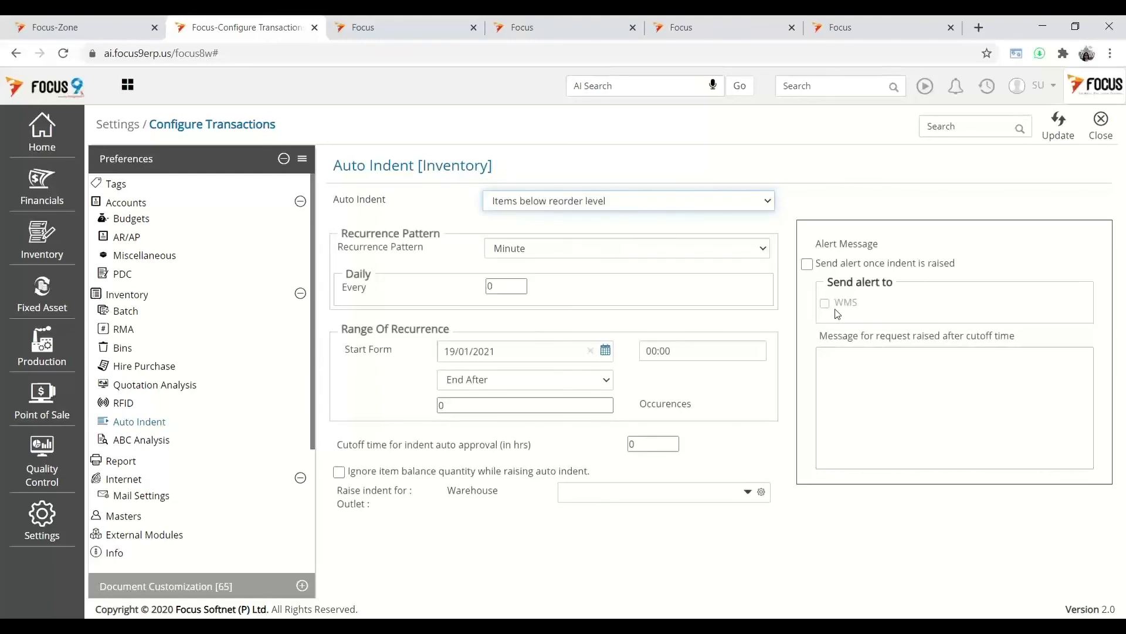
pyautogui.click(808, 264)
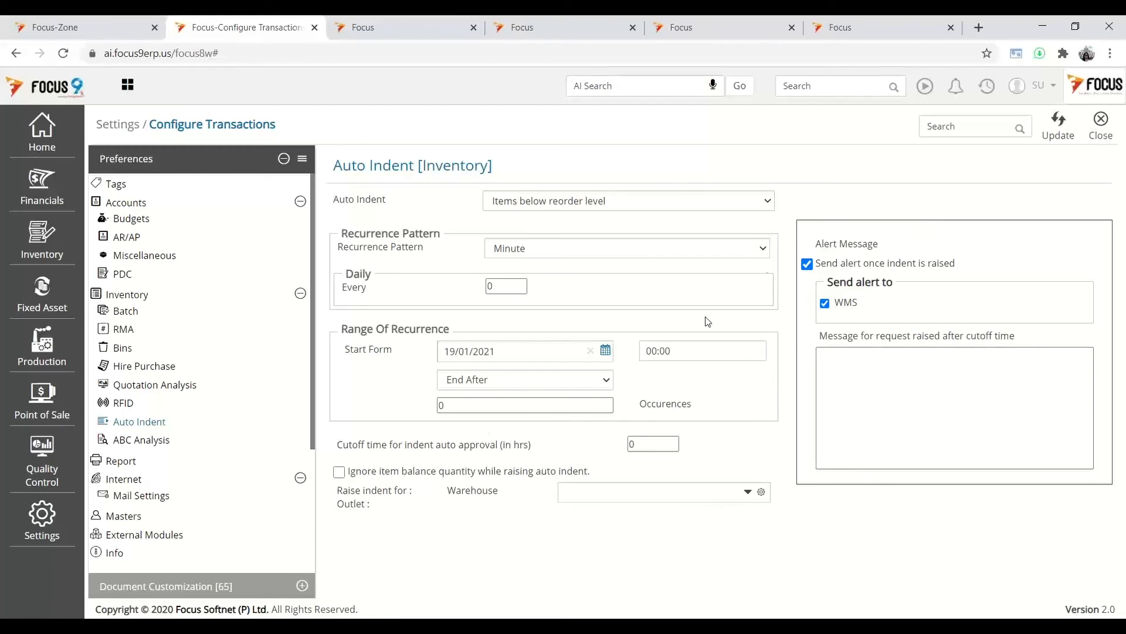
pyautogui.click(669, 445)
pyautogui.doubleClick(672, 441)
pyautogui.click(672, 441)
# - Choose Main Warehouse and base auto indent on Daily sales quantity, then view Bins preferences
pyautogui.click(647, 499)
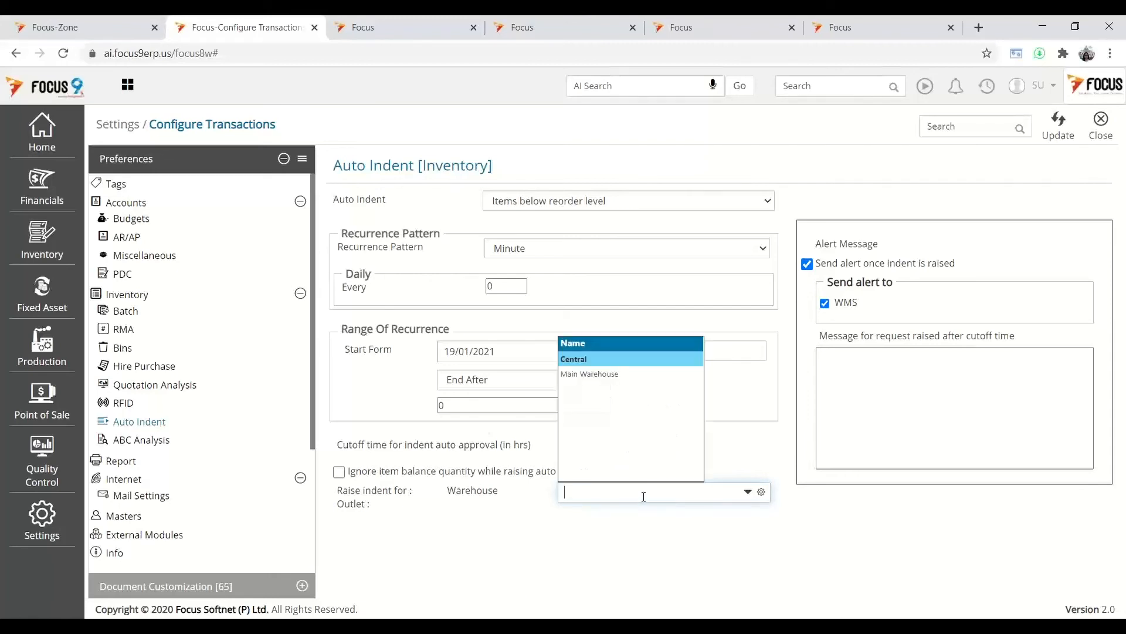
pyautogui.click(594, 380)
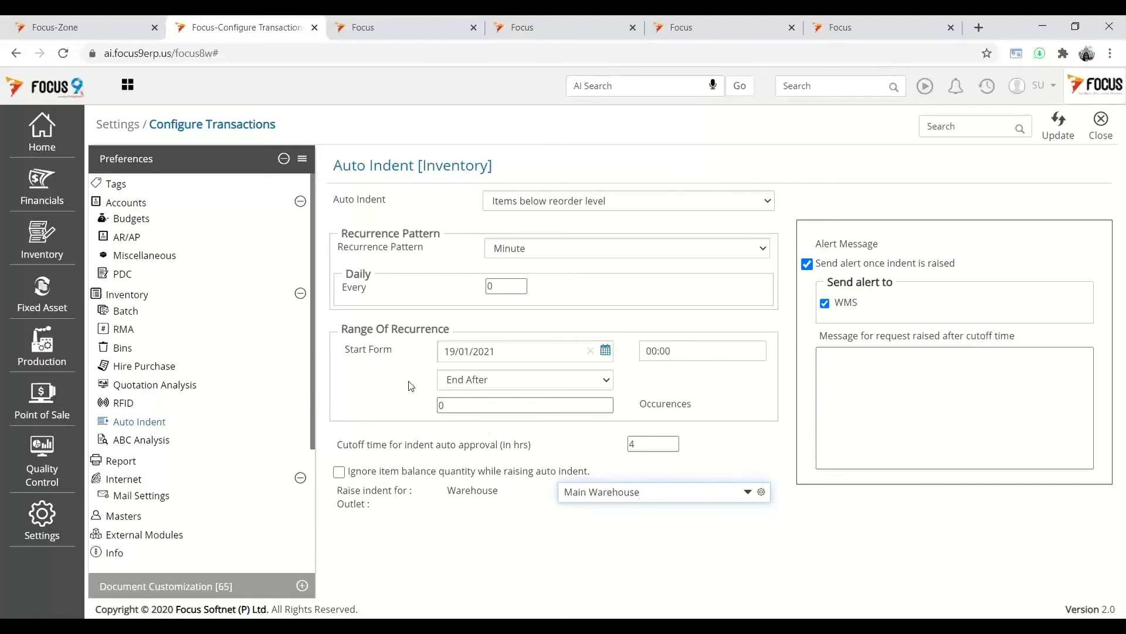
pyautogui.click(765, 210)
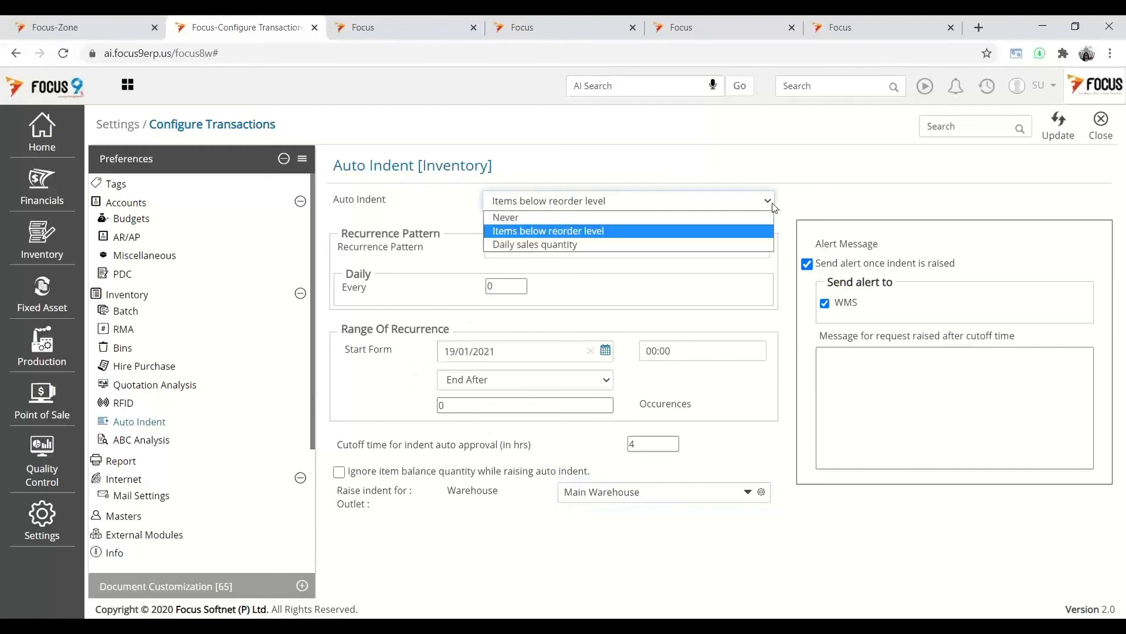
pyautogui.click(577, 245)
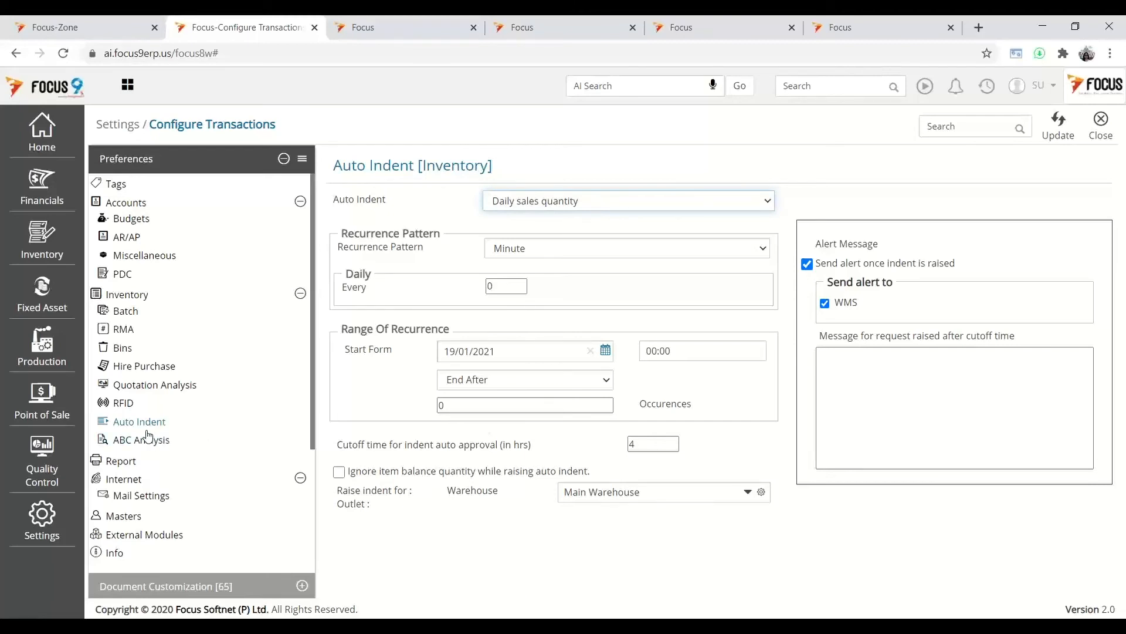
pyautogui.click(126, 355)
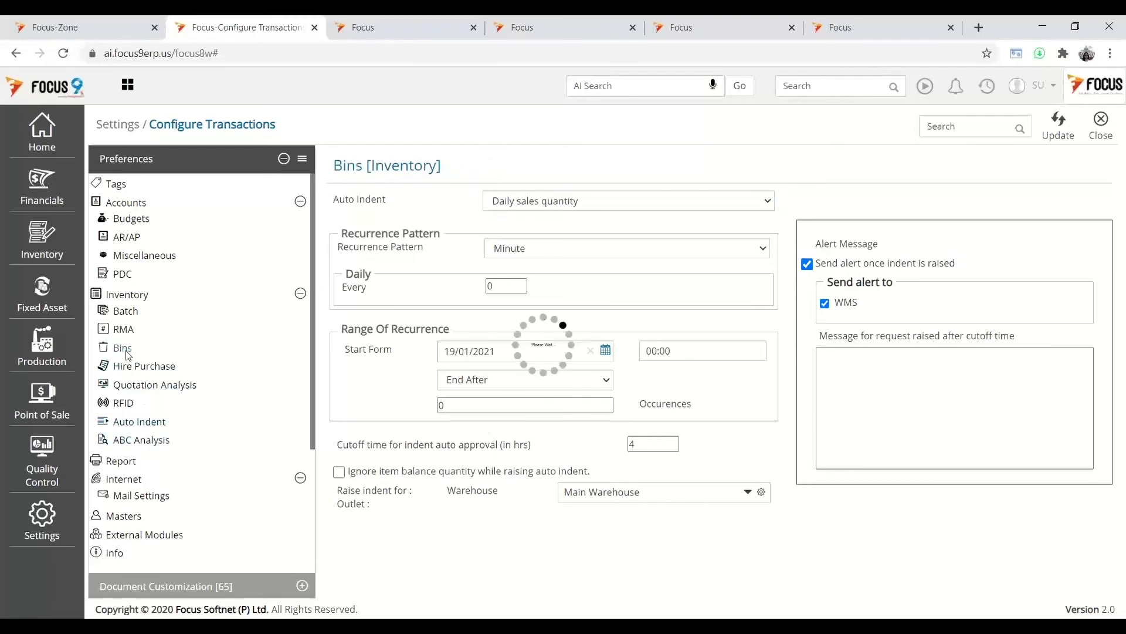
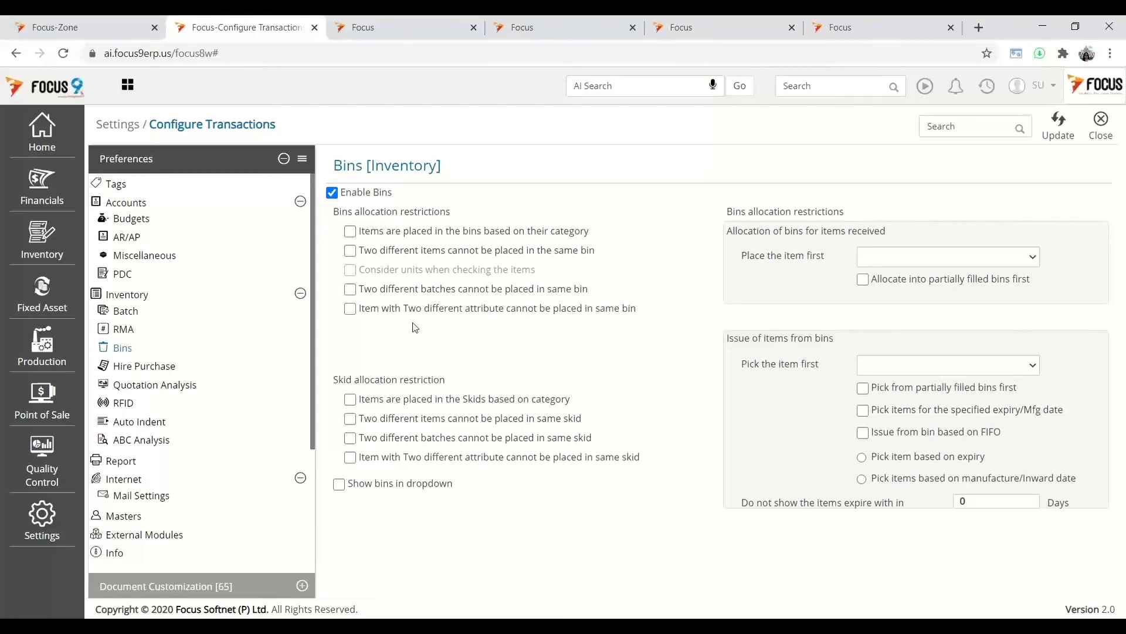
# - Review the bin placement choices in the Bins settings without changing them
pyautogui.click(952, 258)
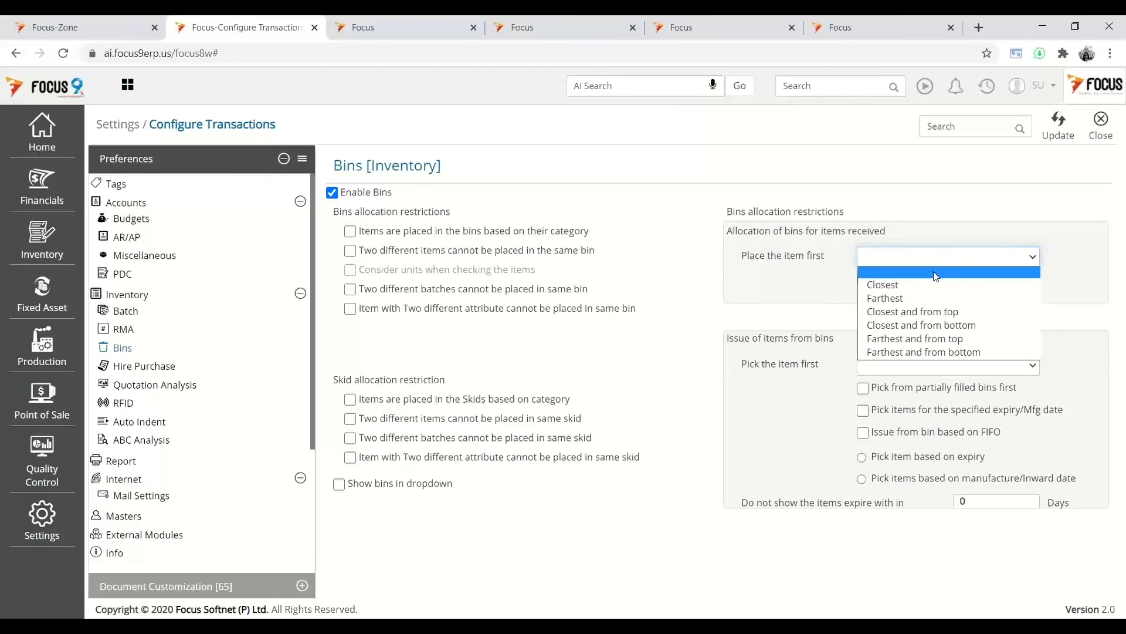
pyautogui.click(827, 300)
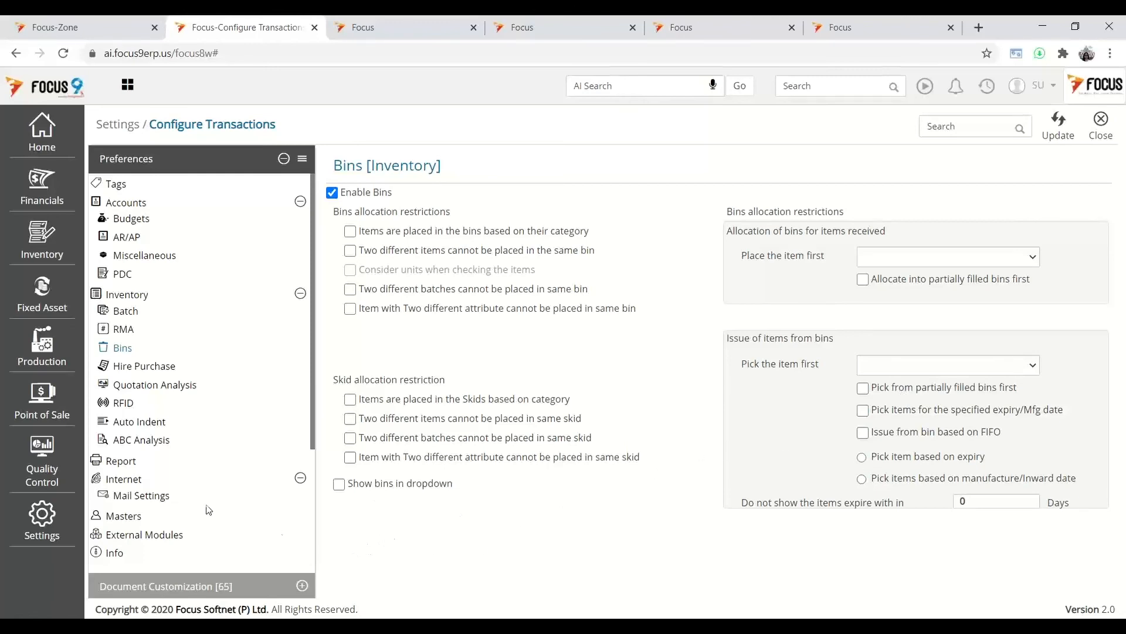
pyautogui.scroll(-1, 202, 480)
pyautogui.scroll(-3, 203, 480)
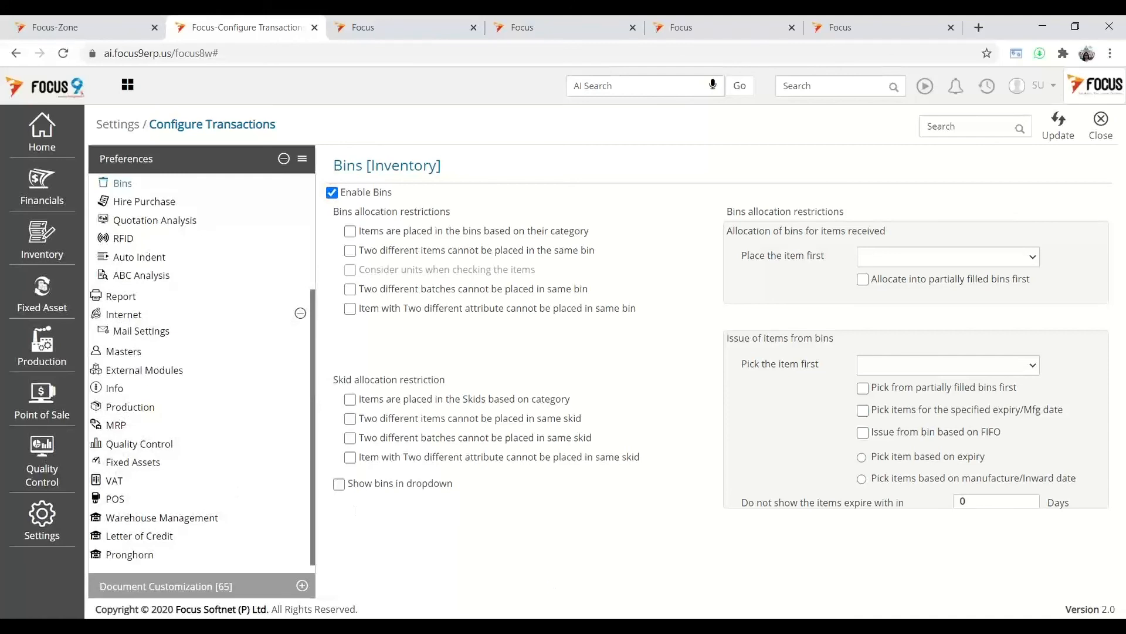
# - In the WMS emulator, look at MISC > Stock movement > Move Item, then back out
pyautogui.hotkey('alt', 'Tab')
pyautogui.click(557, 572)
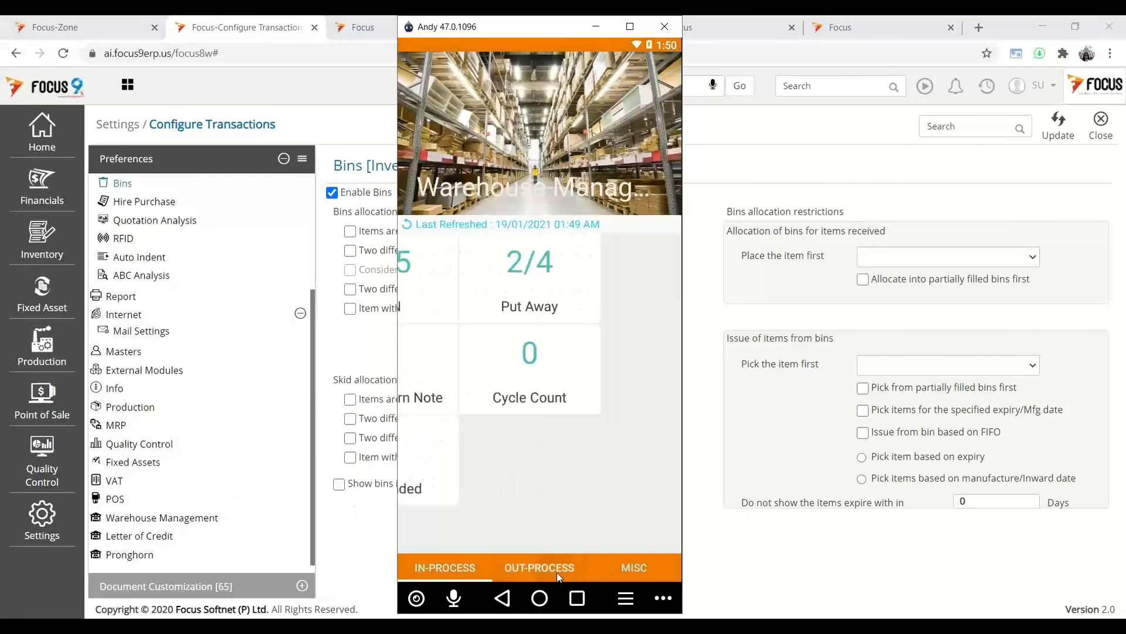
pyautogui.click(648, 562)
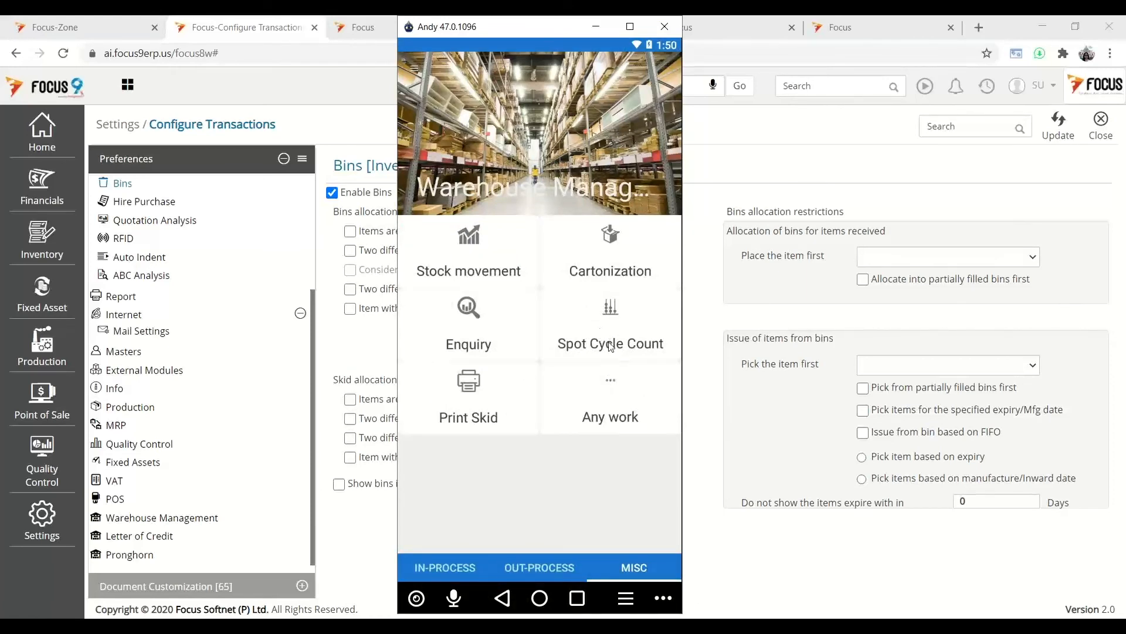
pyautogui.click(497, 268)
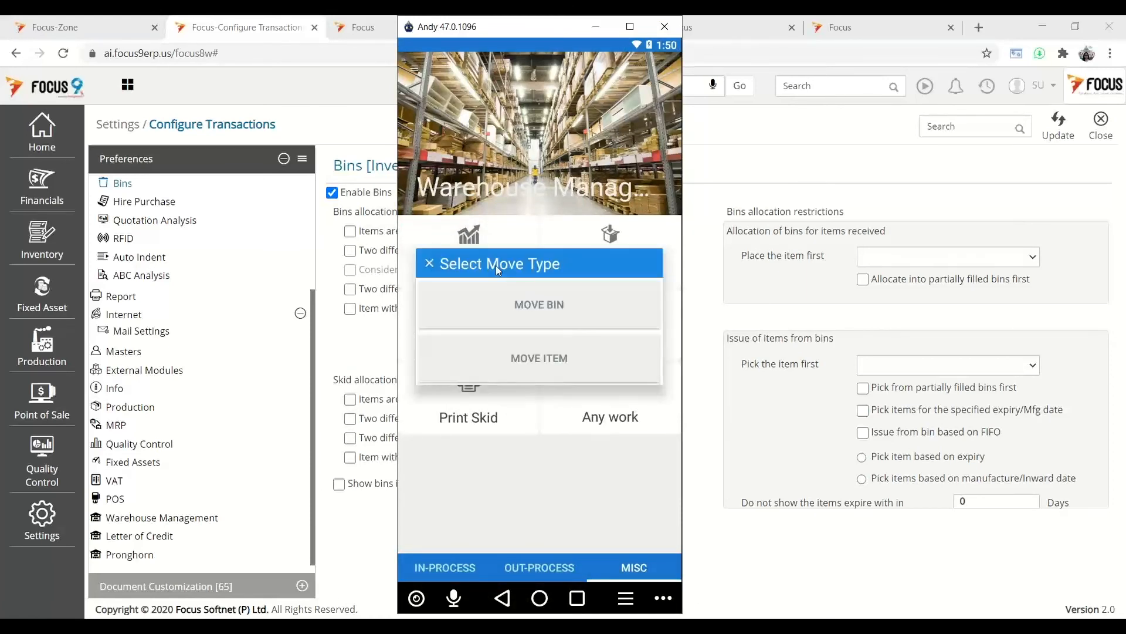
pyautogui.click(537, 359)
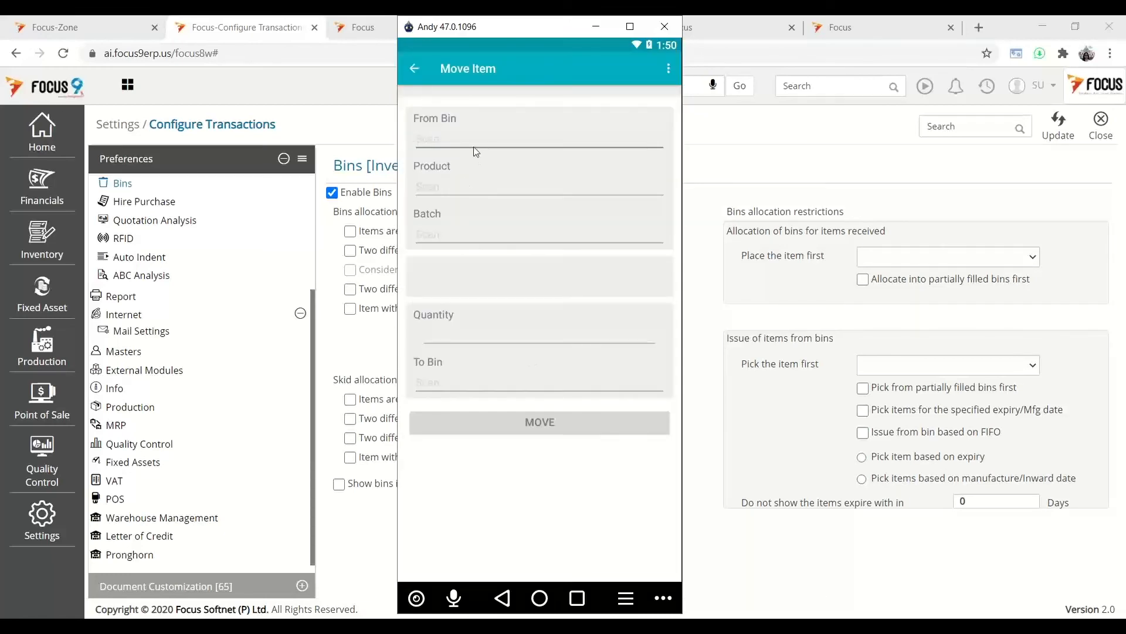
pyautogui.click(414, 68)
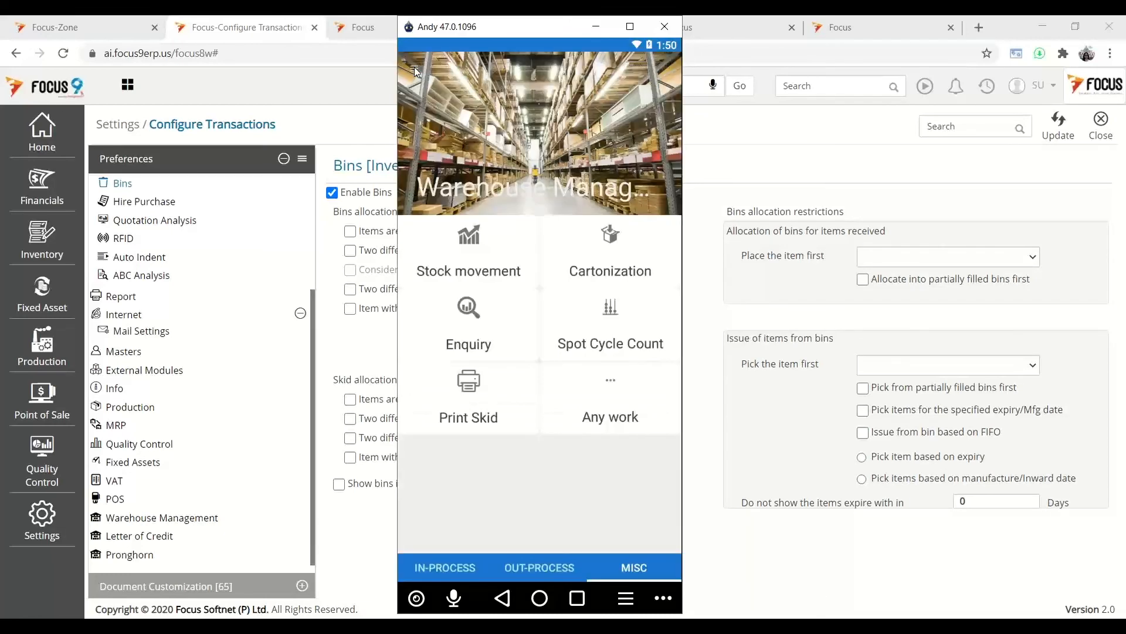
# - Run an Item Enquiry for Arrow Shirts-Red/L to see its bin stock
pyautogui.click(491, 332)
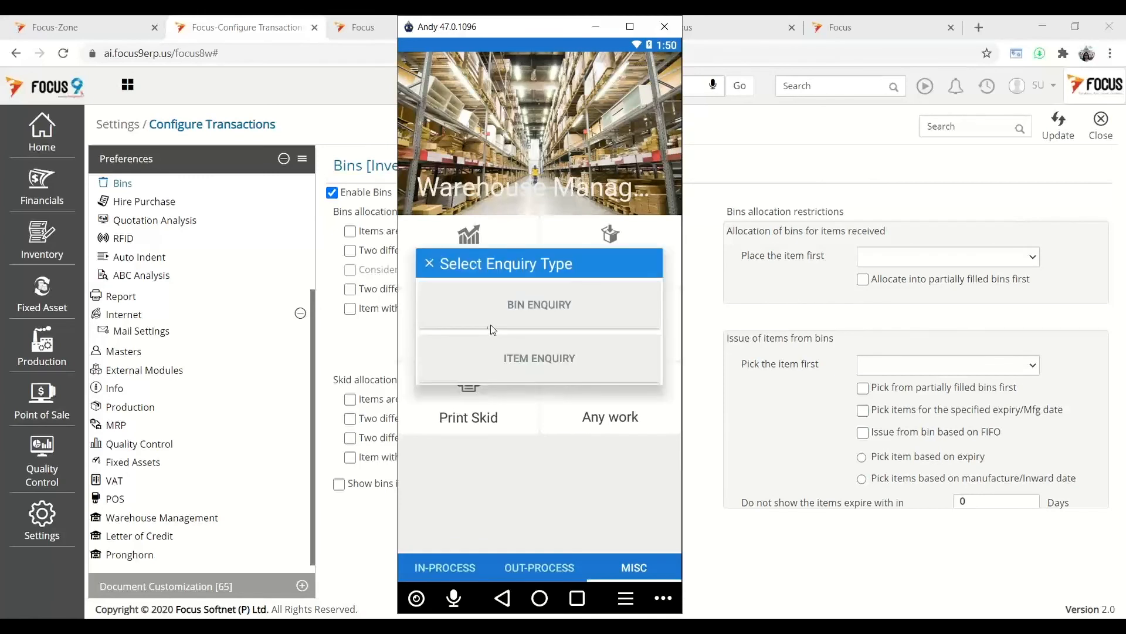
pyautogui.click(525, 352)
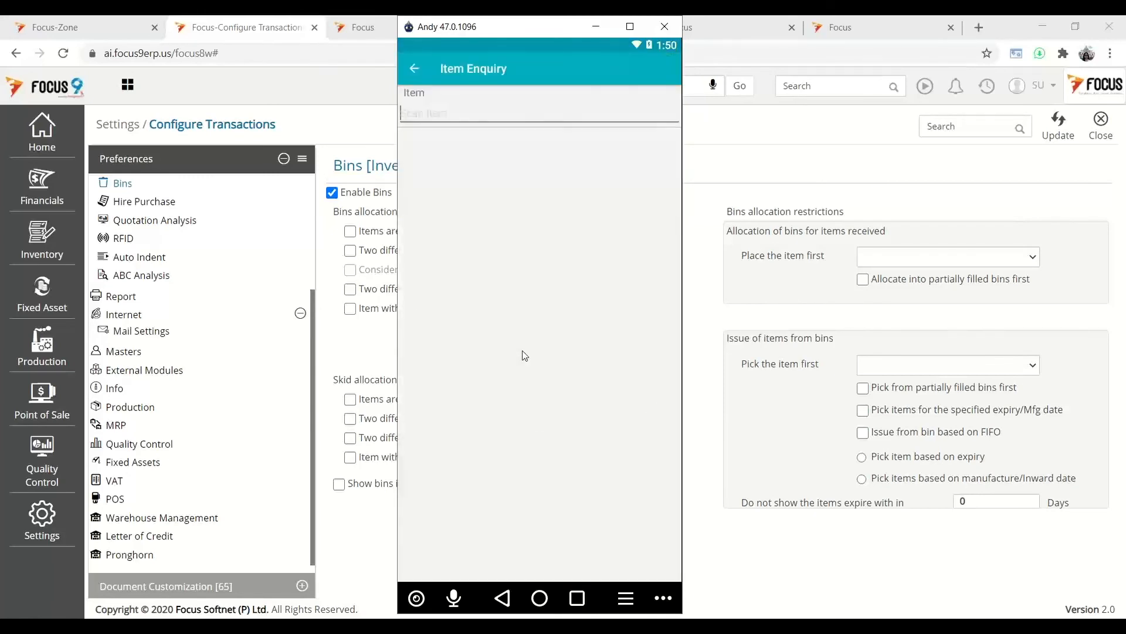
pyautogui.write('asrl')
pyautogui.press('Return')
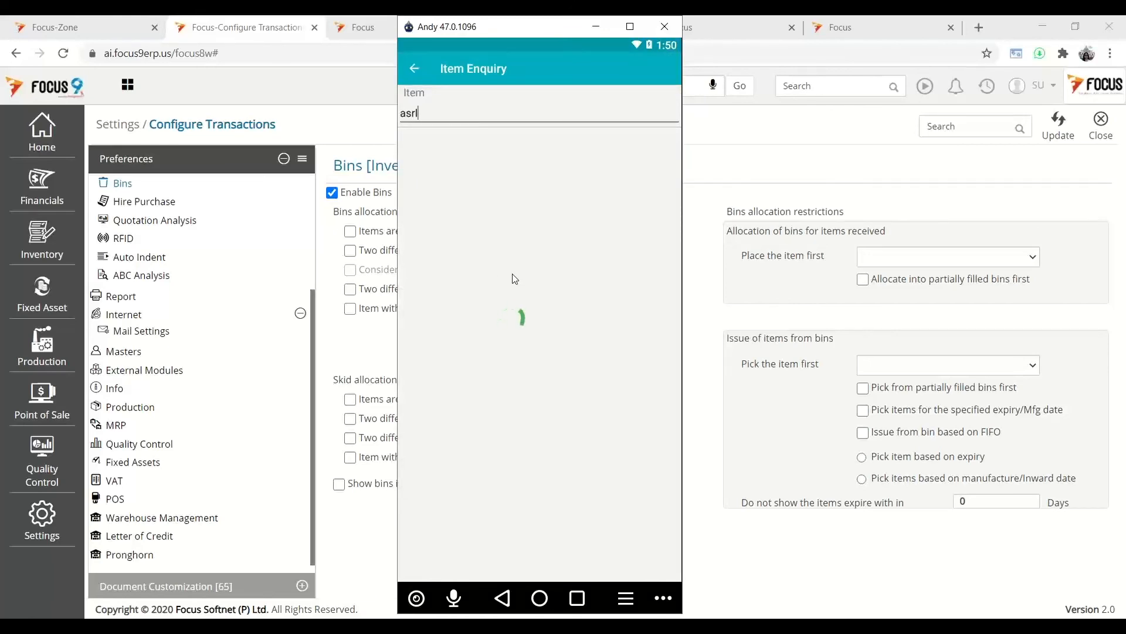
pyautogui.scroll(-10, 543, 419)
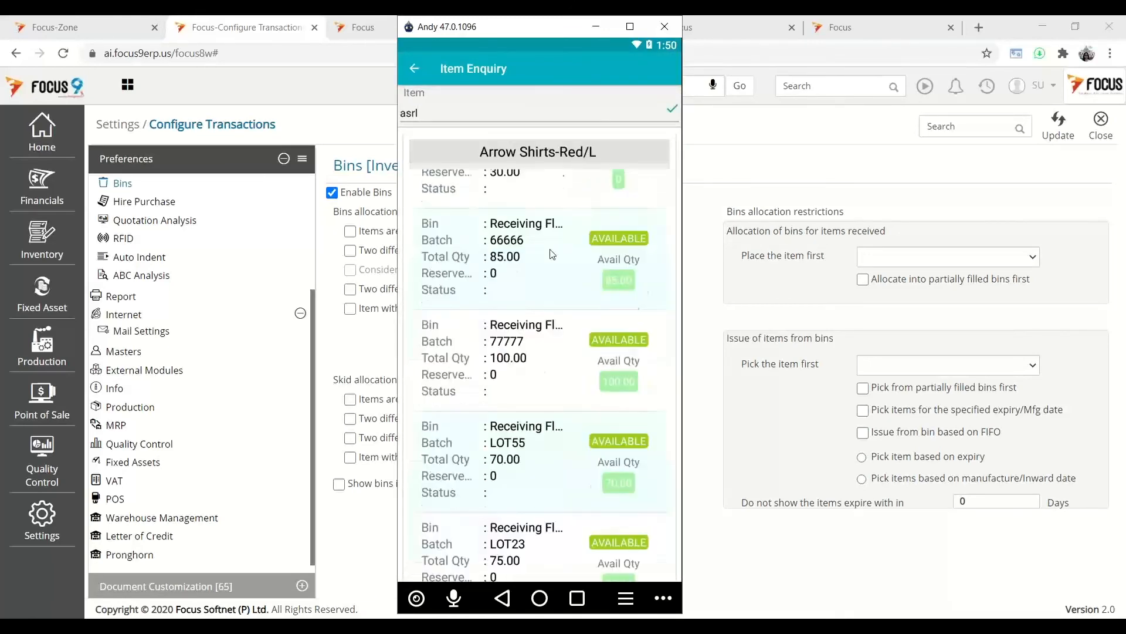
pyautogui.scroll(-4, 552, 487)
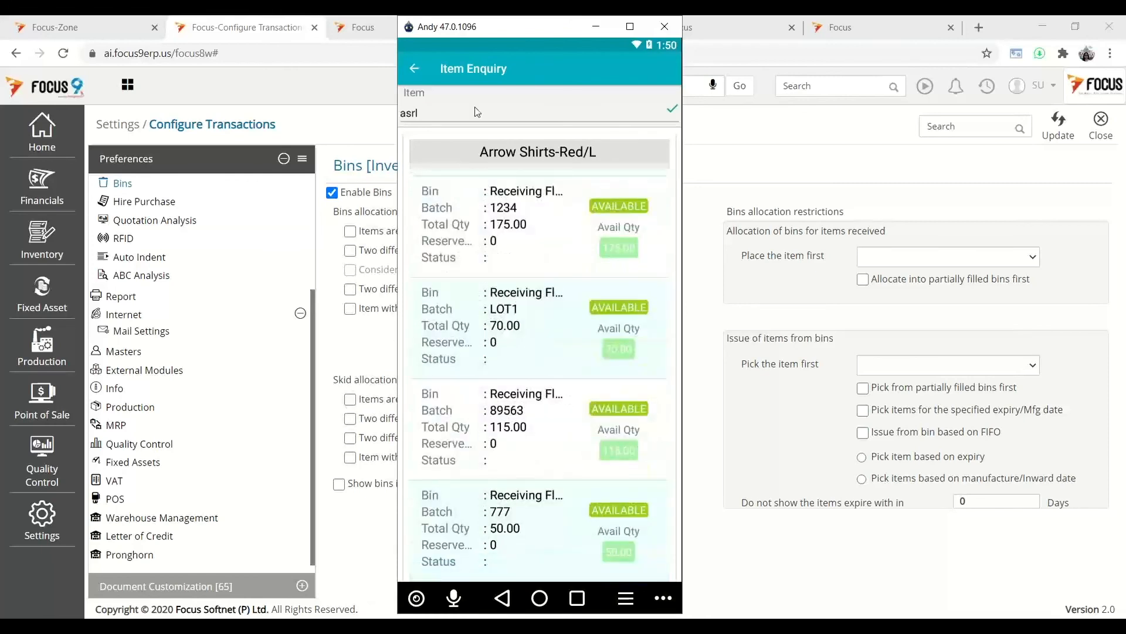
pyautogui.click(420, 69)
# - Run a Bin Enquiry for R1B1 to view its batches, then minimise the emulator
pyautogui.click(505, 317)
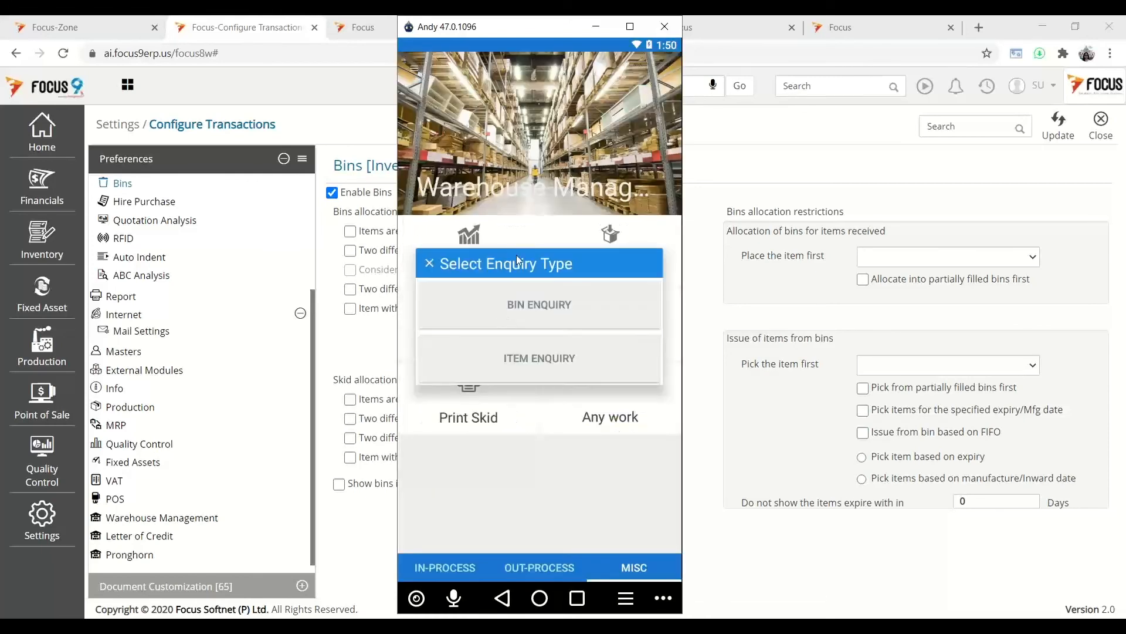
pyautogui.click(530, 300)
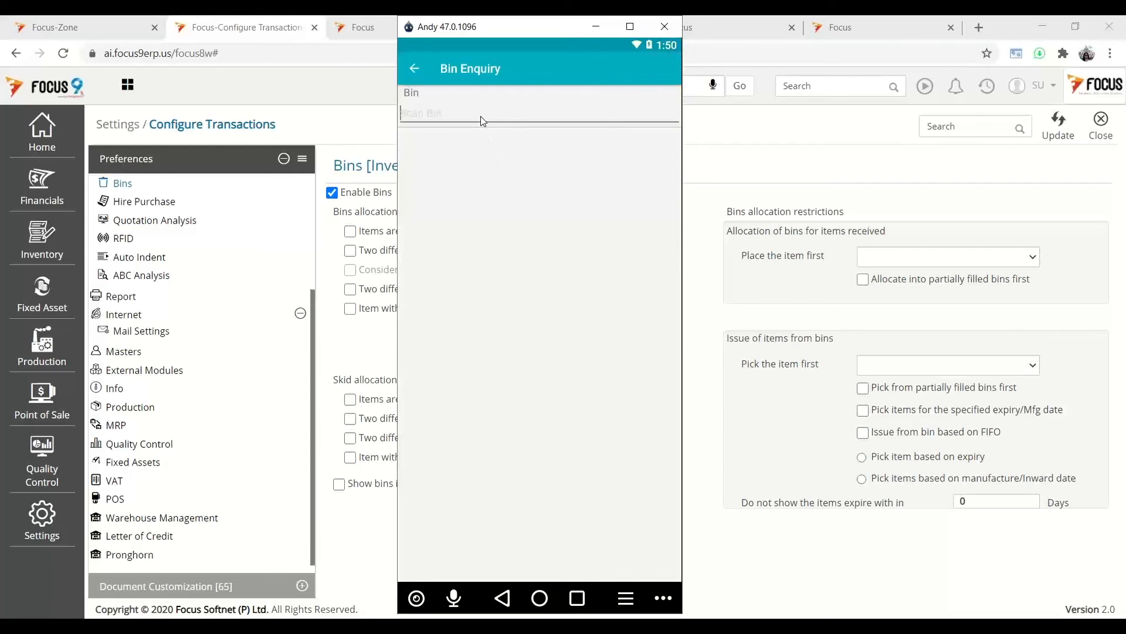
pyautogui.write('r1b1')
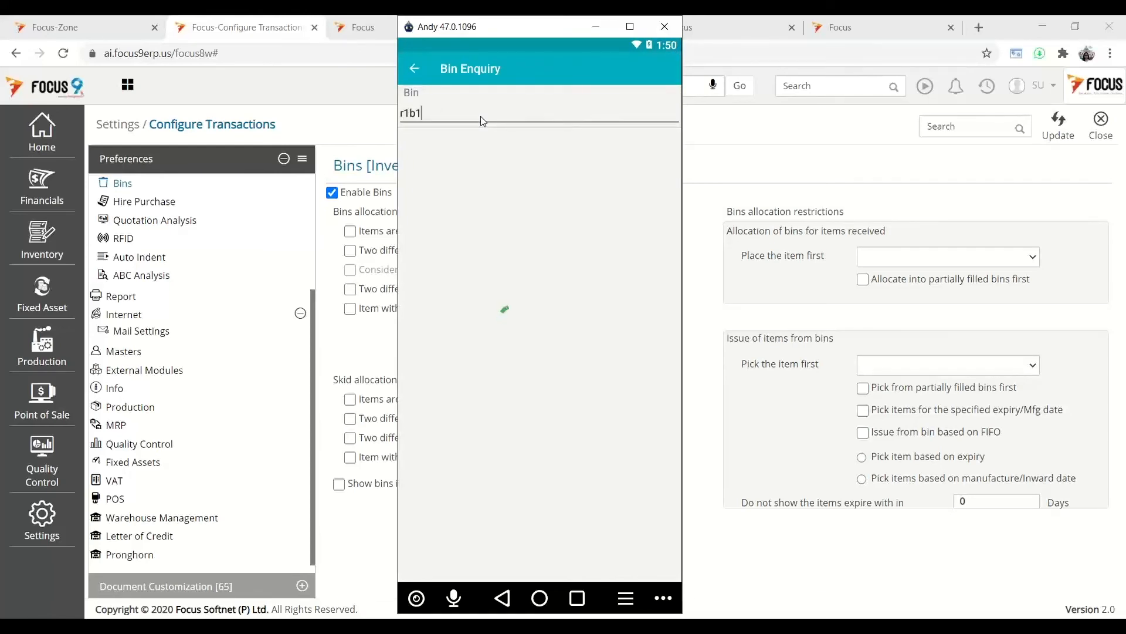
pyautogui.scroll(-3, 553, 153)
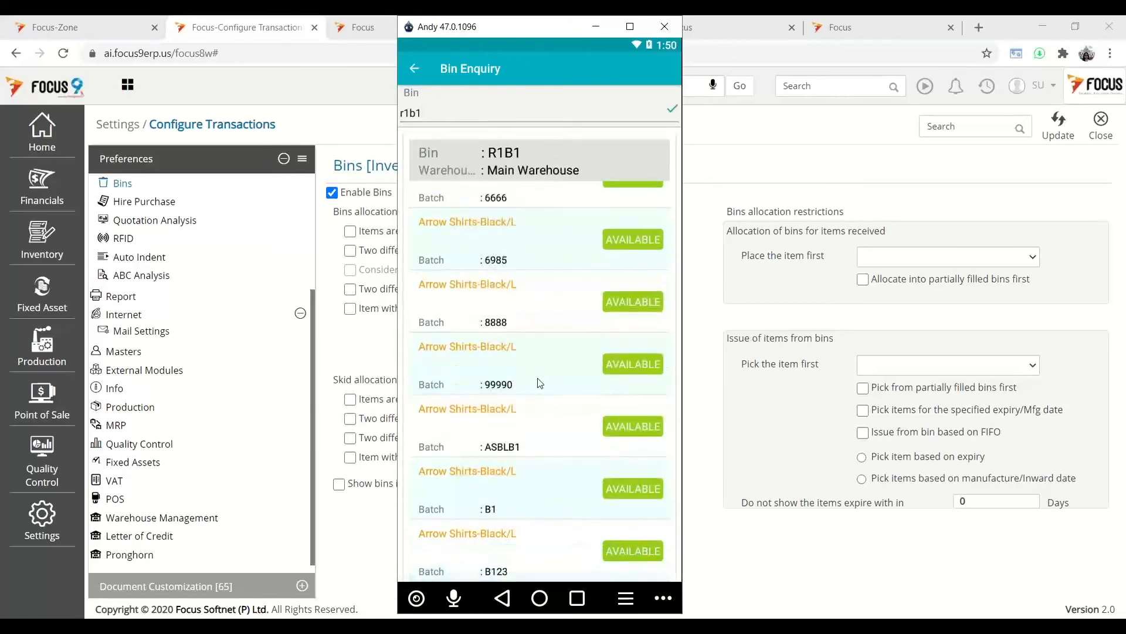
pyautogui.click(416, 68)
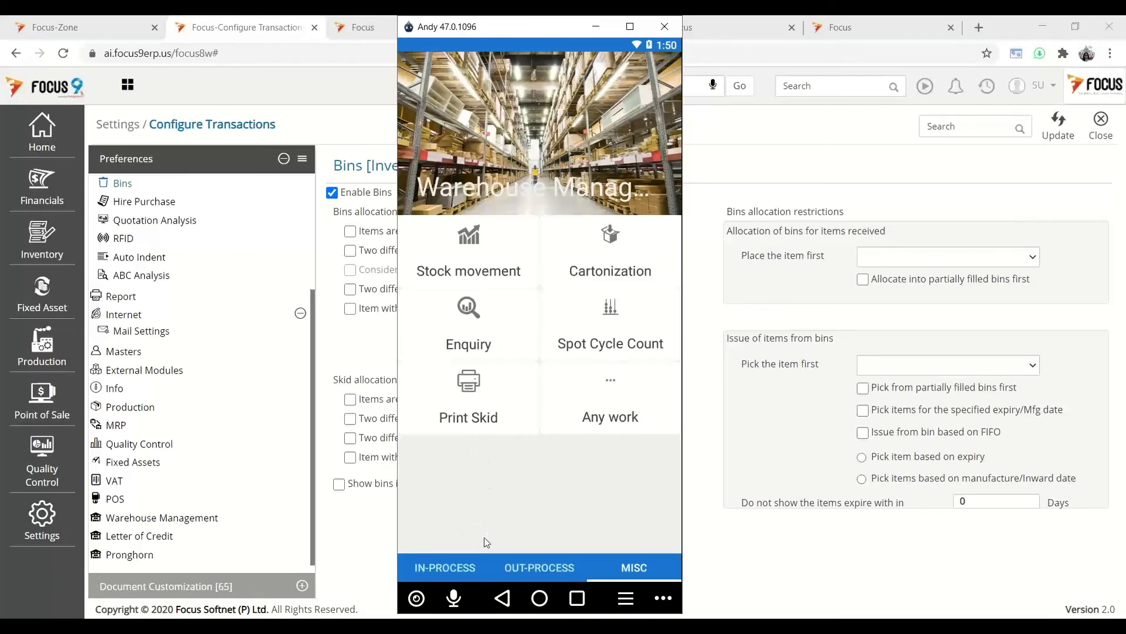
pyautogui.click(454, 561)
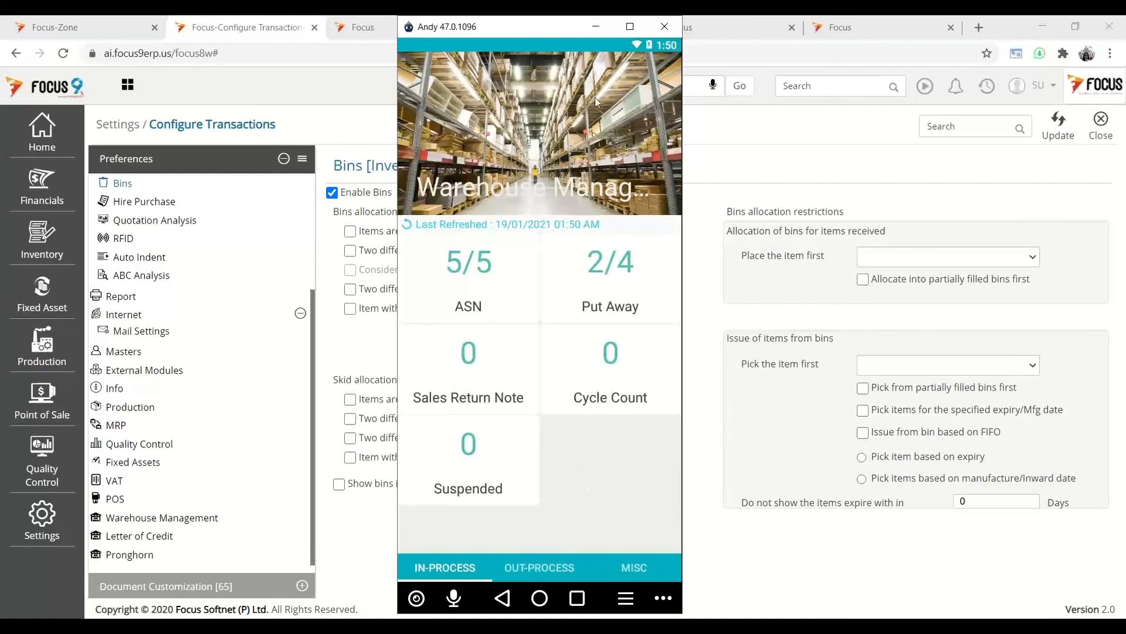
pyautogui.click(594, 27)
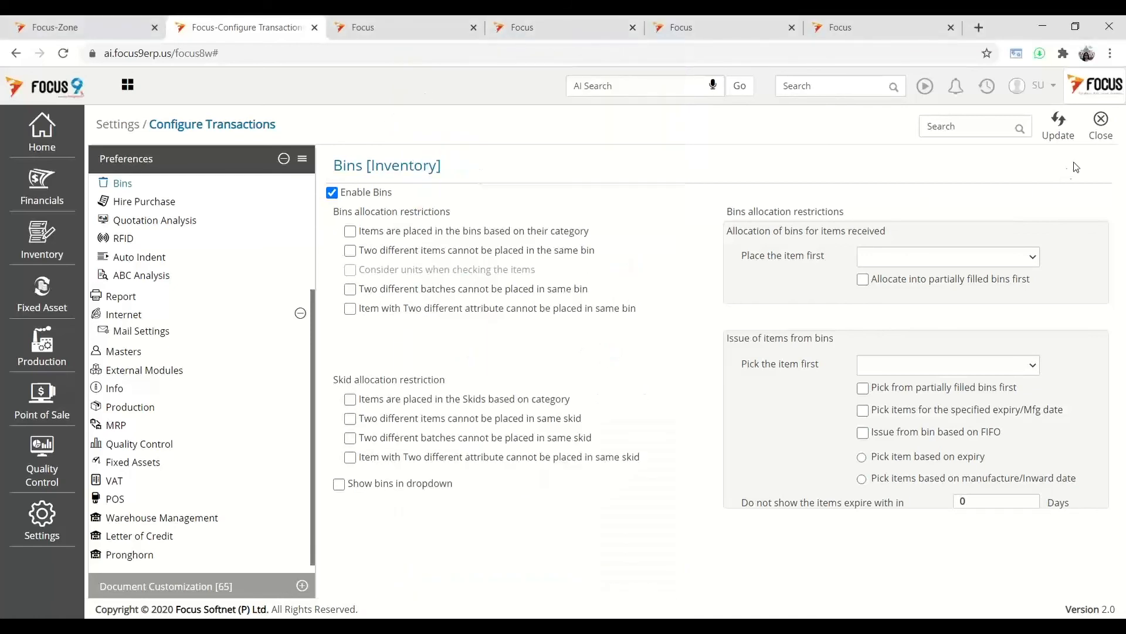
# - Close Configure Transactions and open Inventory > Reports > Bins Report > Stock Details by Bins
pyautogui.click(1098, 137)
pyautogui.click(41, 246)
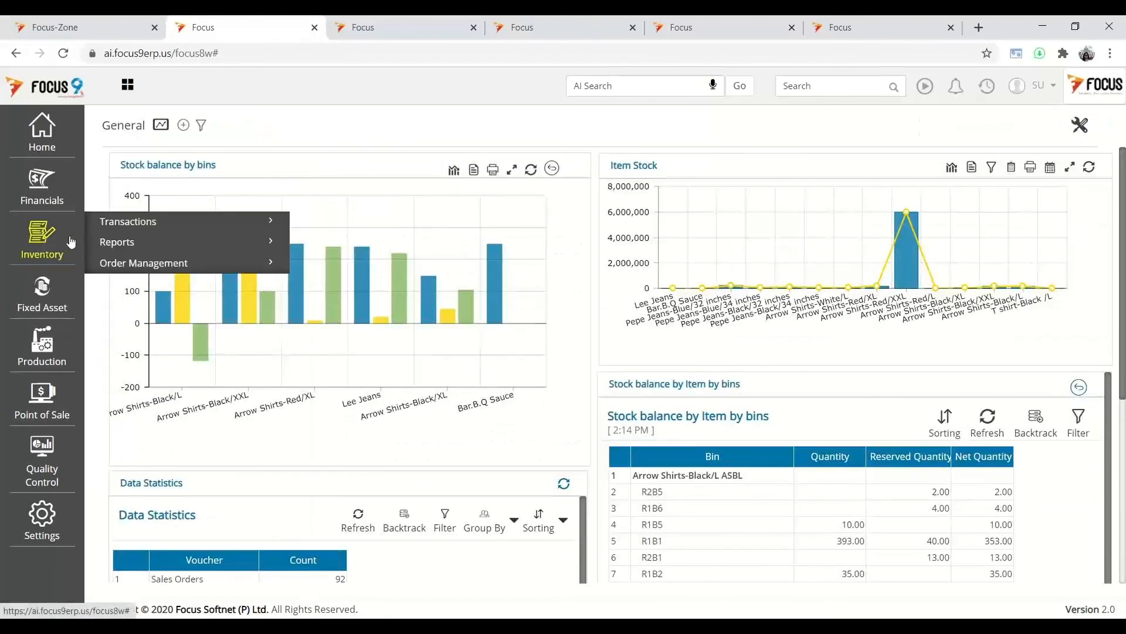
pyautogui.click(118, 243)
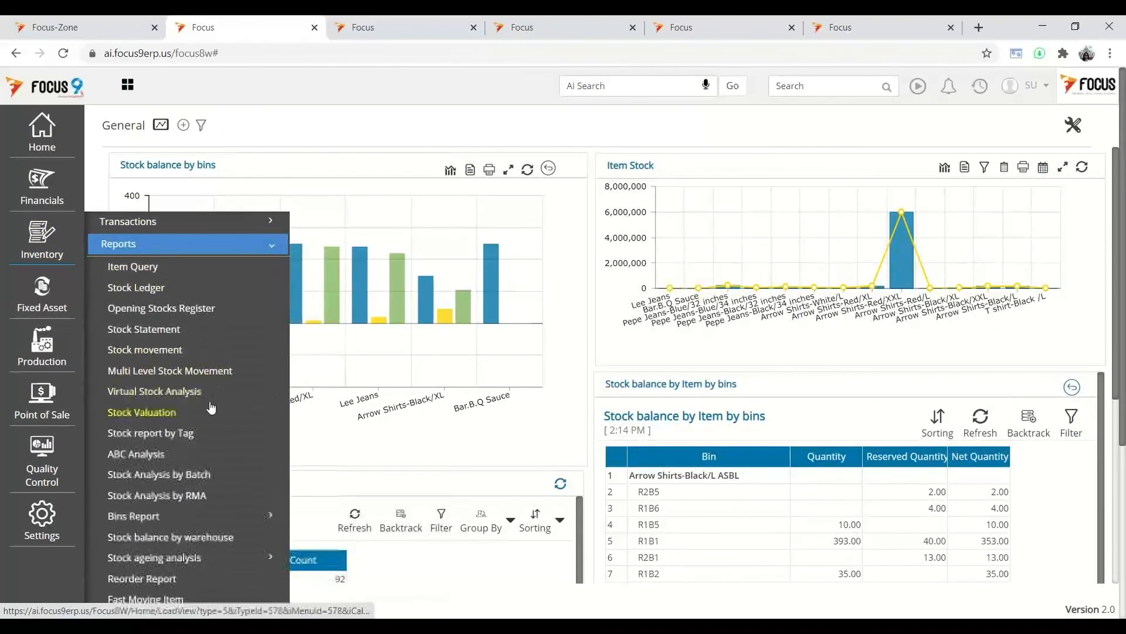
pyautogui.scroll(-3, 212, 407)
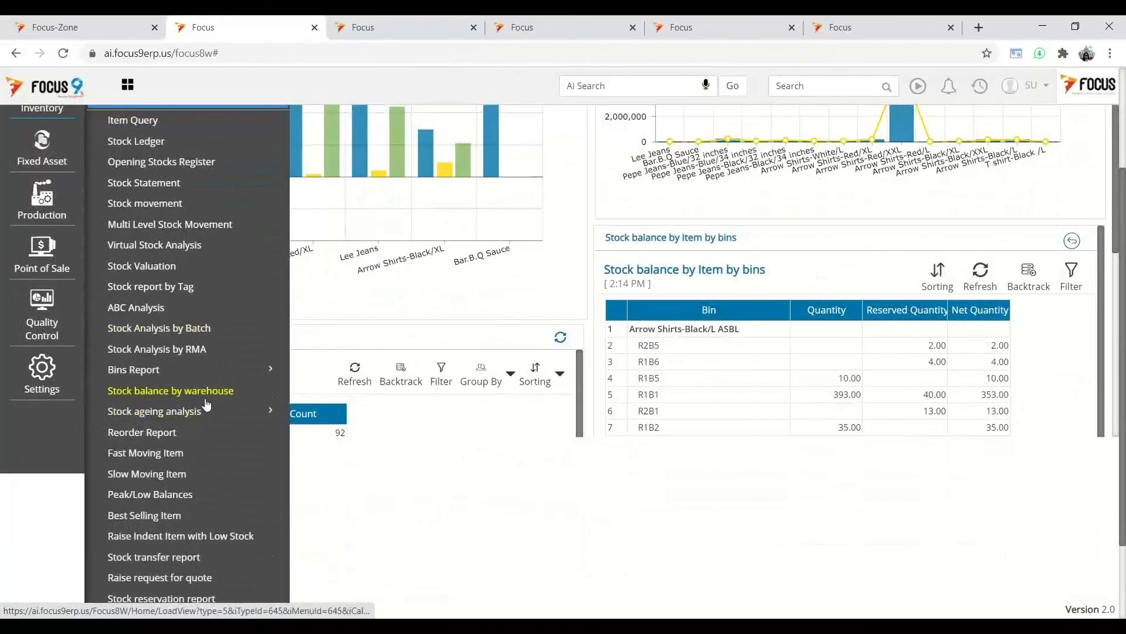
pyautogui.scroll(-2, 188, 369)
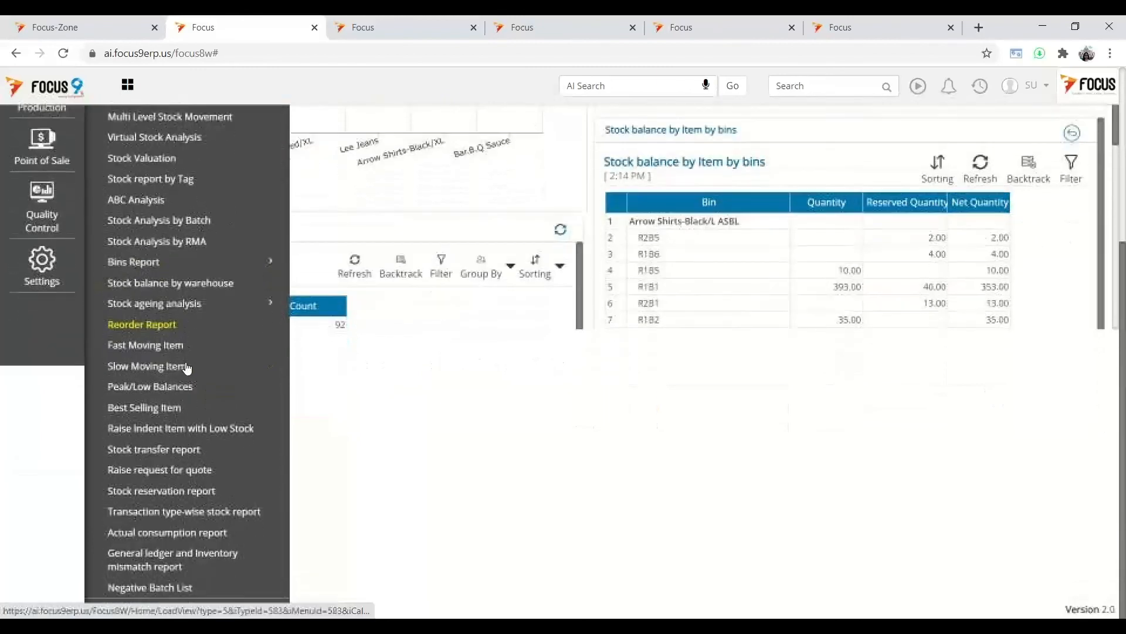
pyautogui.click(146, 262)
pyautogui.click(158, 284)
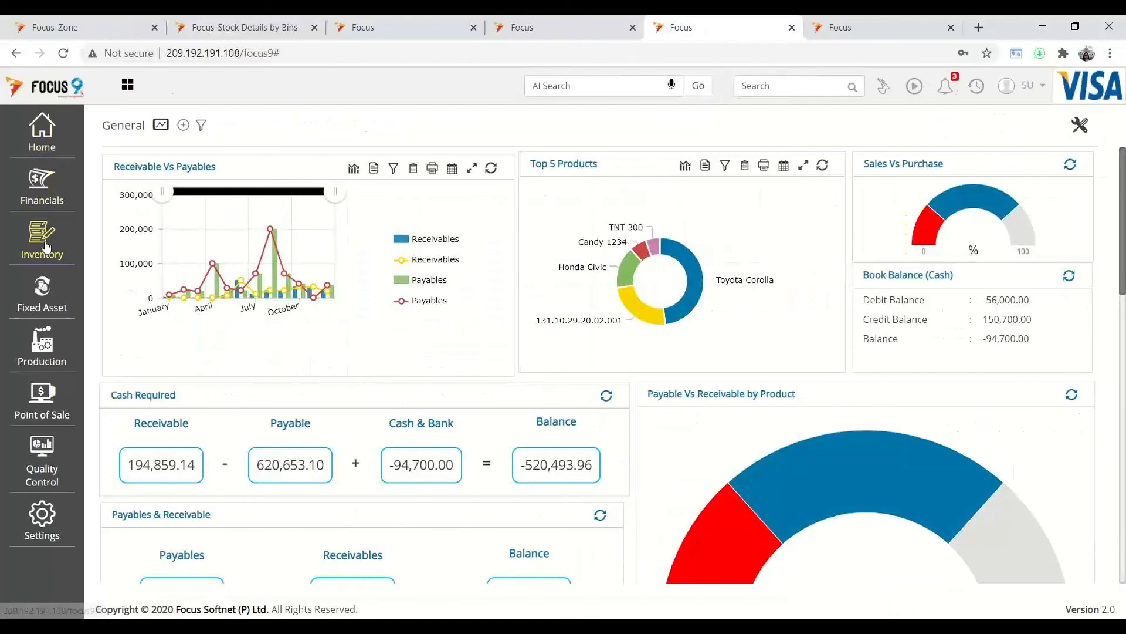
# - Open the Item Query report from Inventory > Reports
pyautogui.click(46, 247)
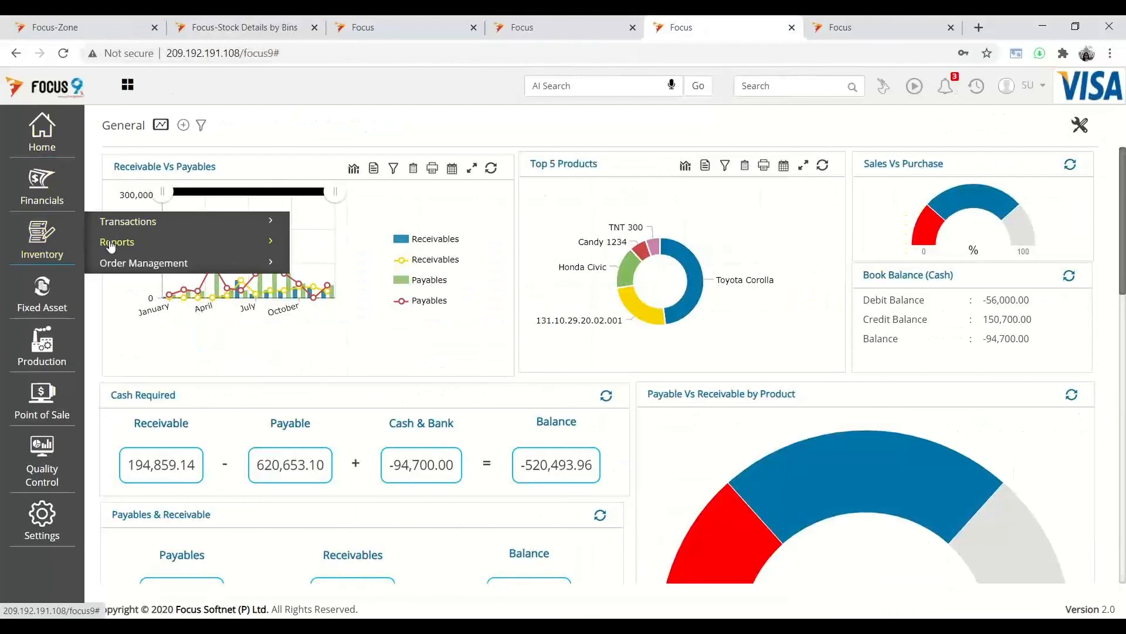
pyautogui.click(111, 244)
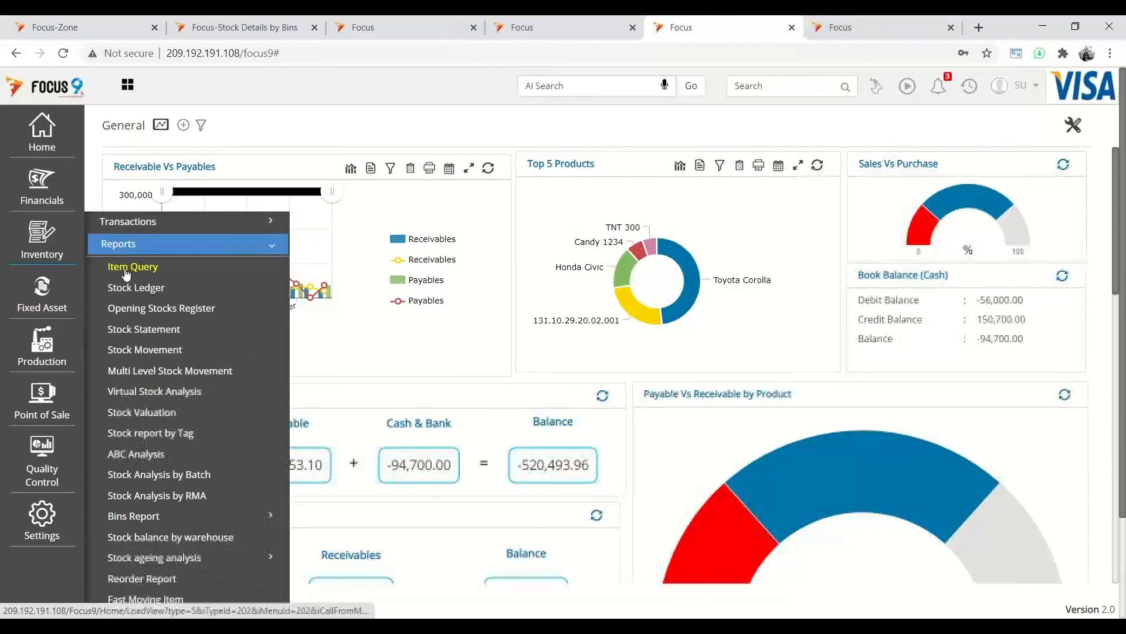
pyautogui.click(125, 271)
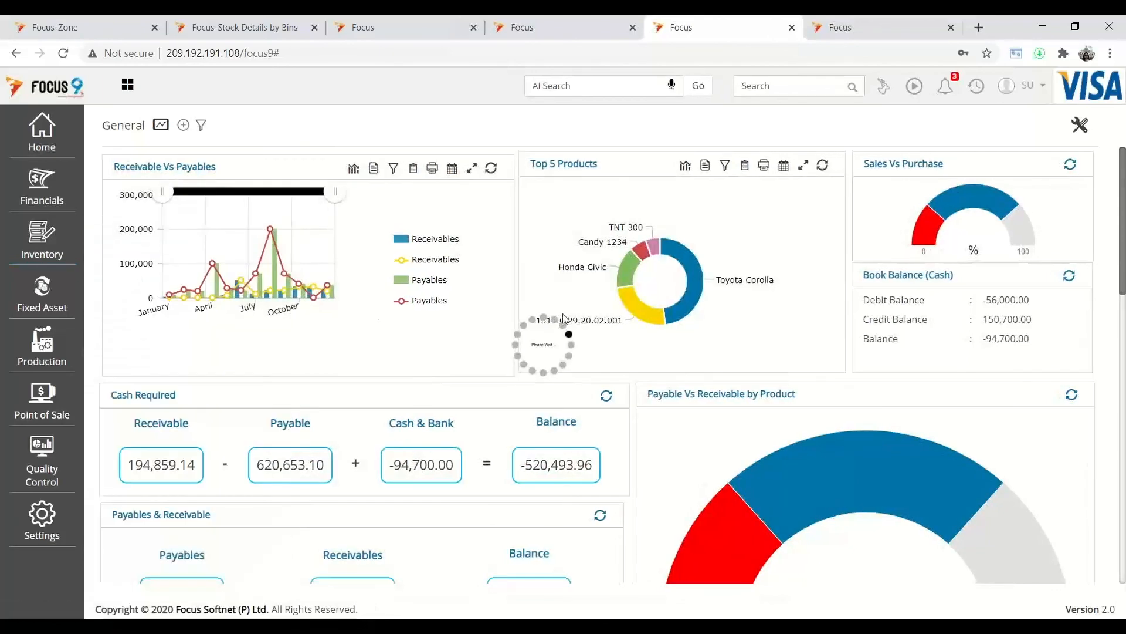
# - Query item Candy 1234 and fetch its stock details
pyautogui.click(412, 162)
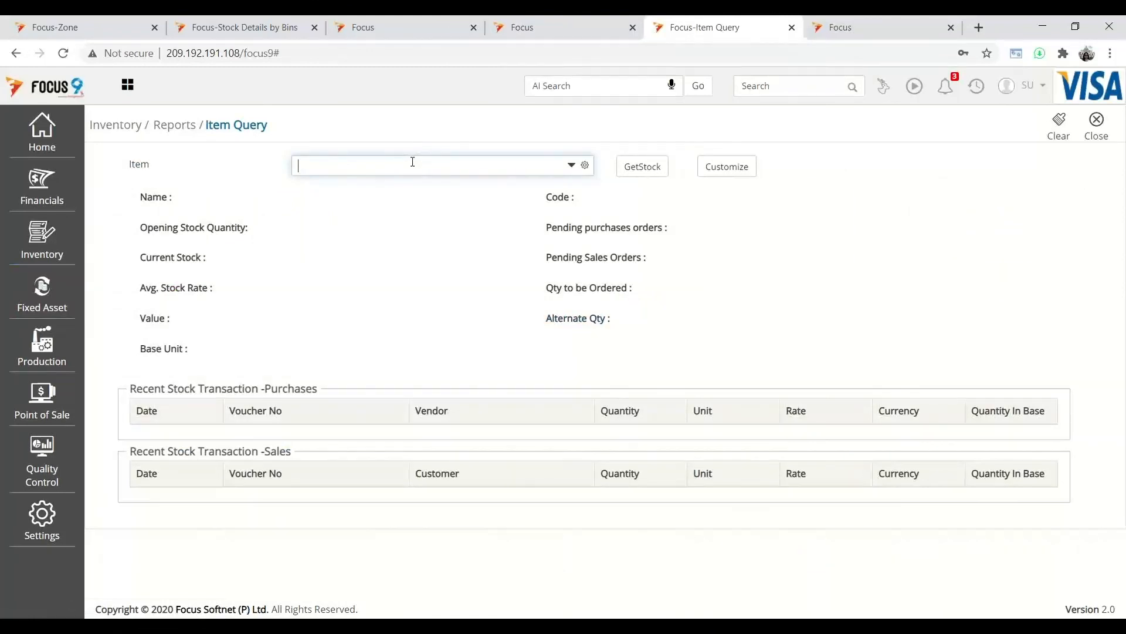
pyautogui.write('cand')
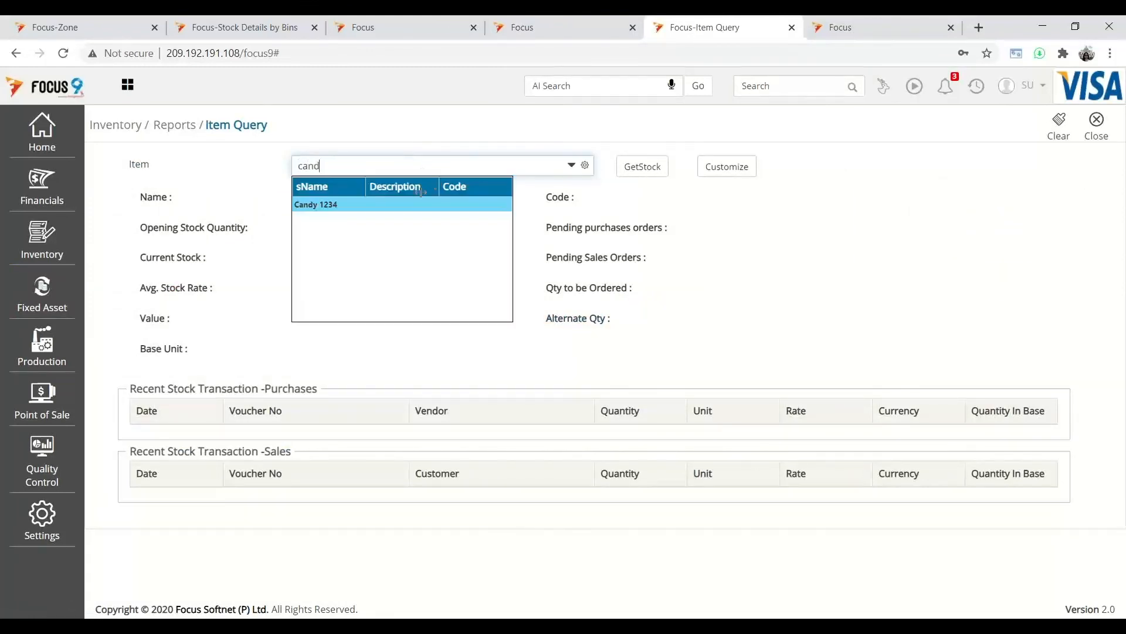
pyautogui.click(434, 205)
pyautogui.click(630, 178)
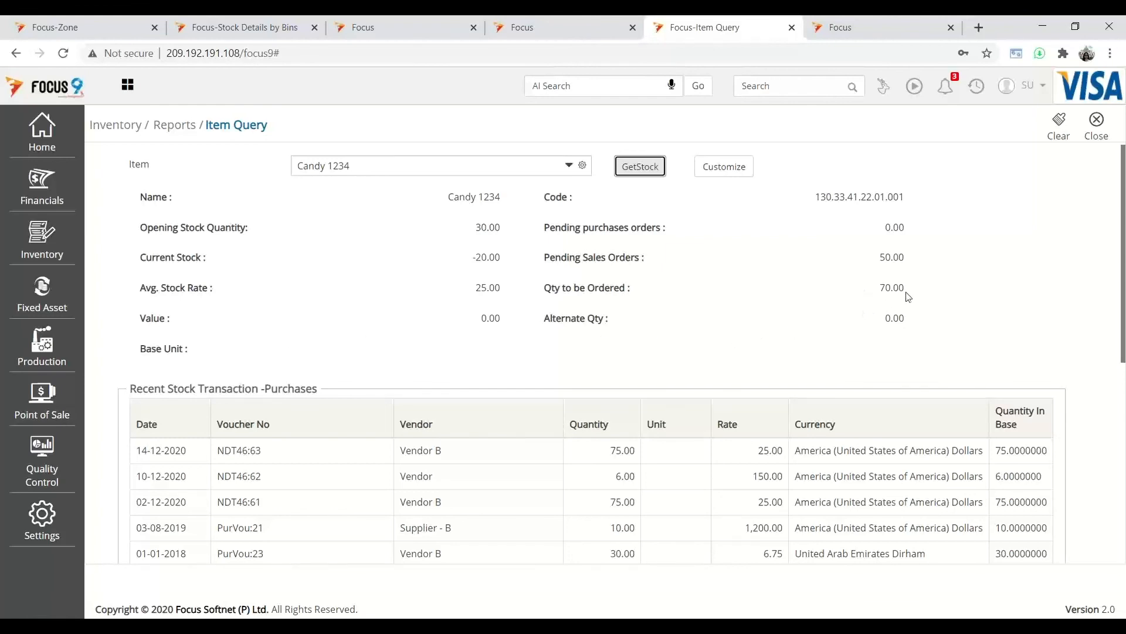
# - Expand the Balance by Warehouse and Selling/Buying rates panels, then return to Stock Details by Bins
pyautogui.scroll(-6, 750, 303)
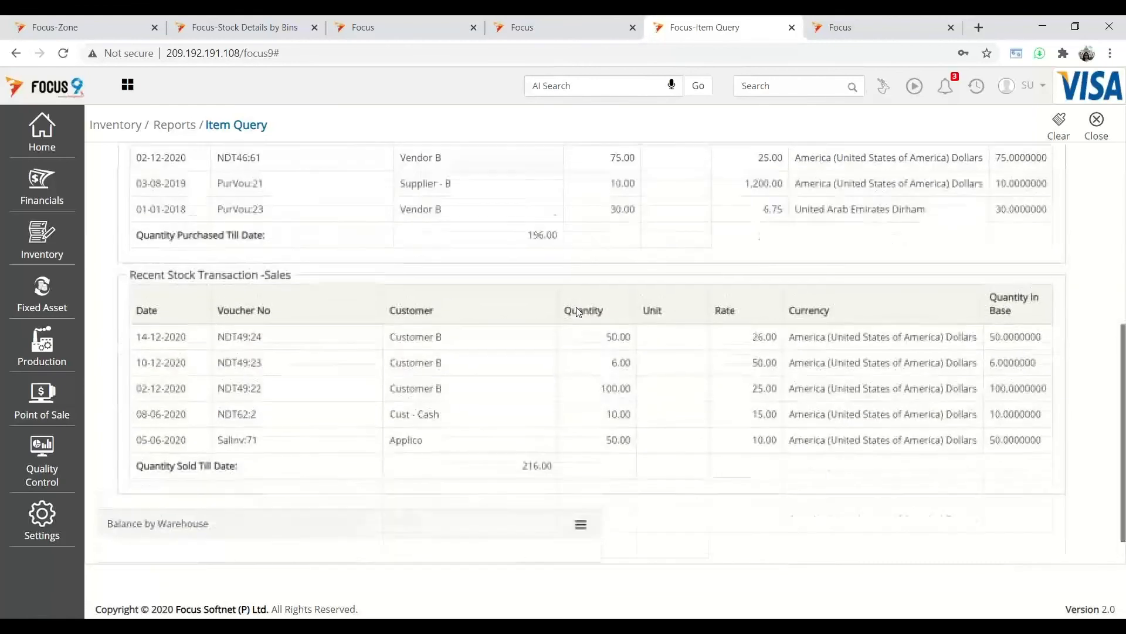
pyautogui.scroll(4, 522, 317)
pyautogui.scroll(-2, 517, 329)
pyautogui.scroll(-2, 509, 338)
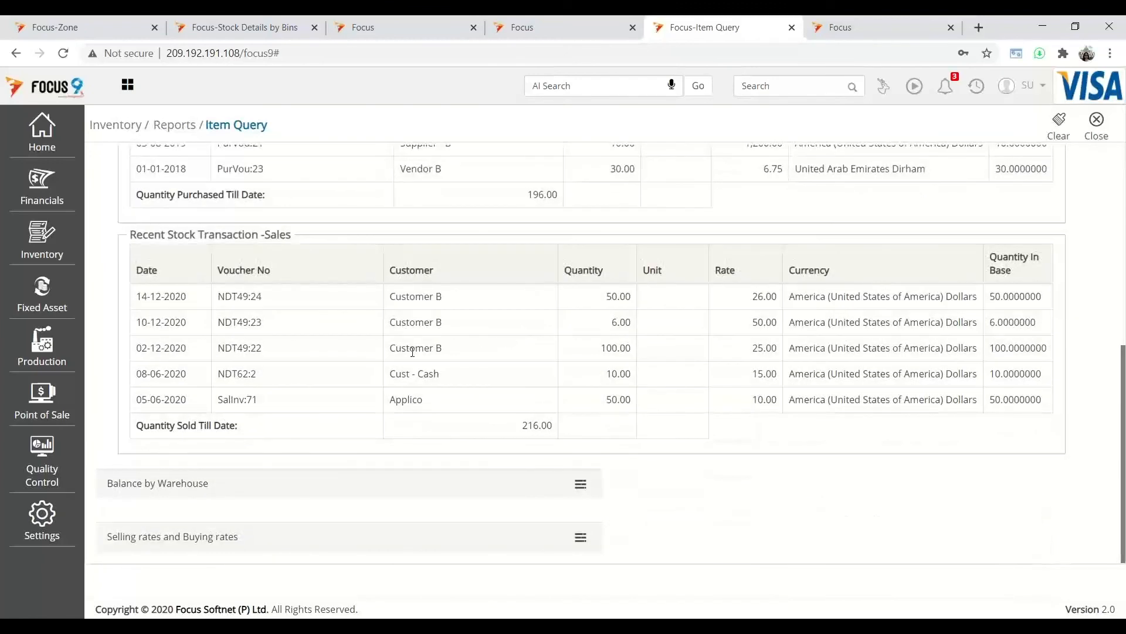
pyautogui.click(580, 486)
pyautogui.scroll(-3, 448, 445)
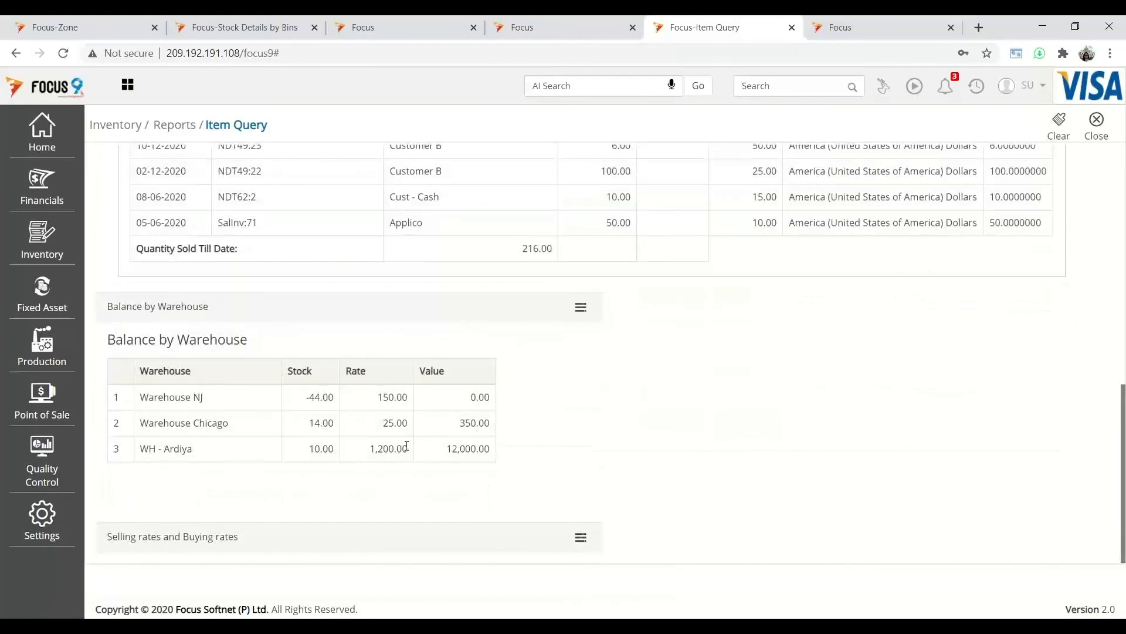
pyautogui.click(580, 538)
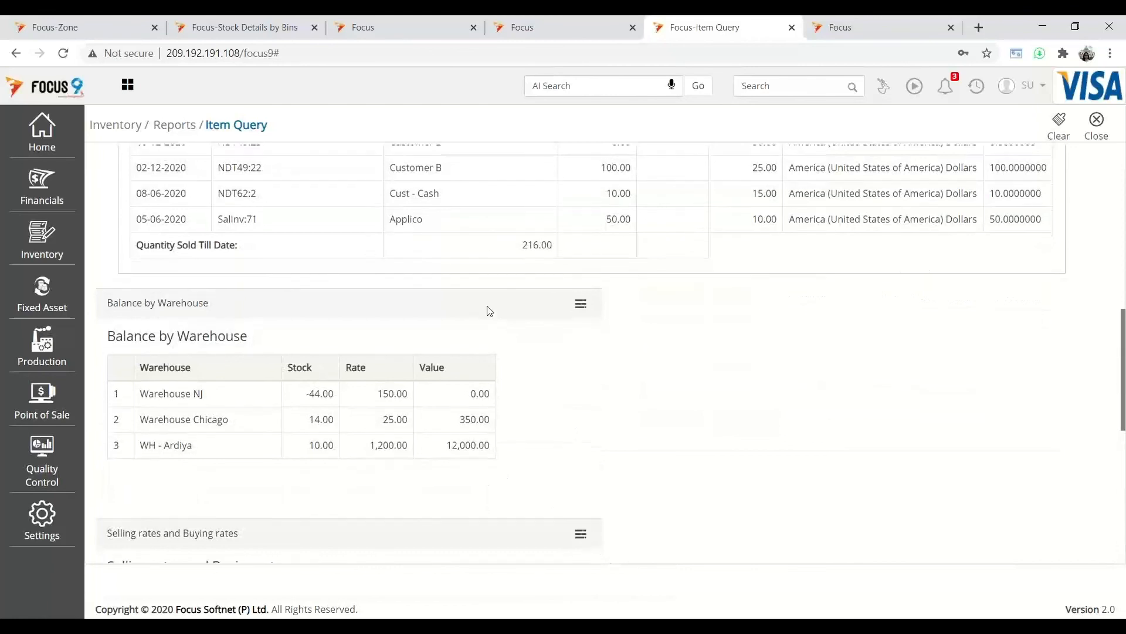
pyautogui.scroll(-7, 372, 420)
pyautogui.click(270, 27)
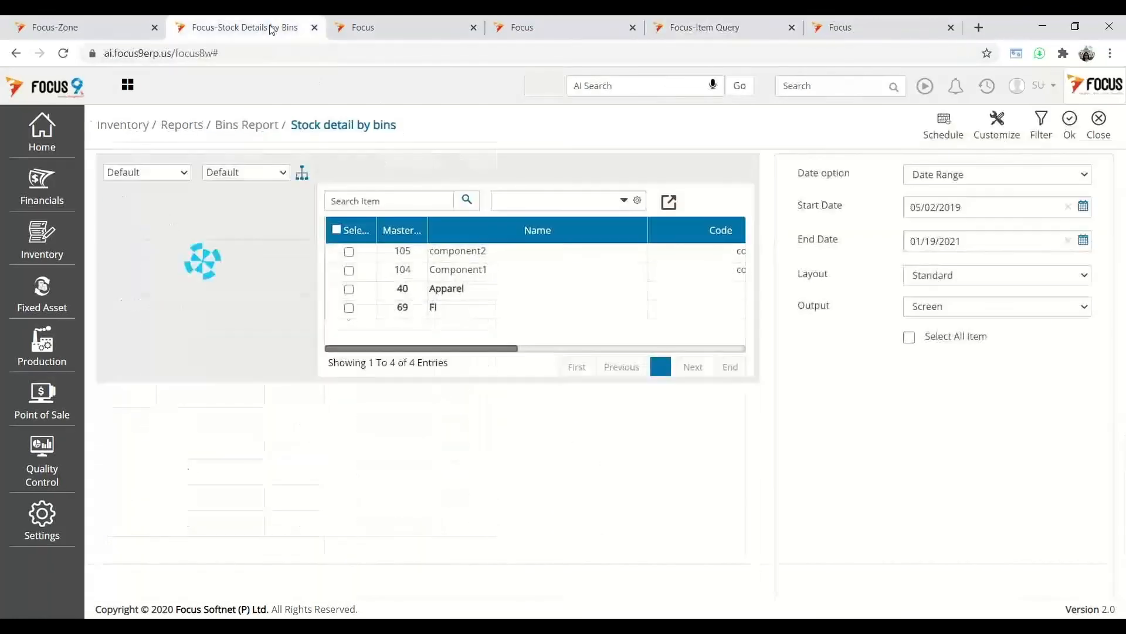
# - Generate Stock detail by bins for all items and widen the Particulars column
pyautogui.click(910, 339)
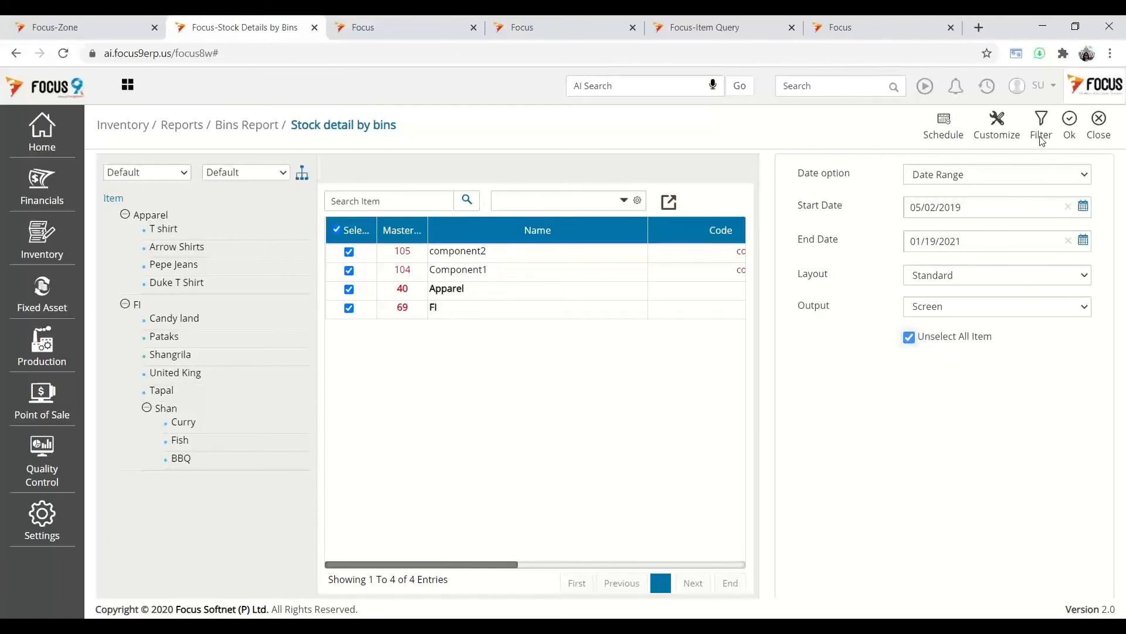
pyautogui.click(1070, 128)
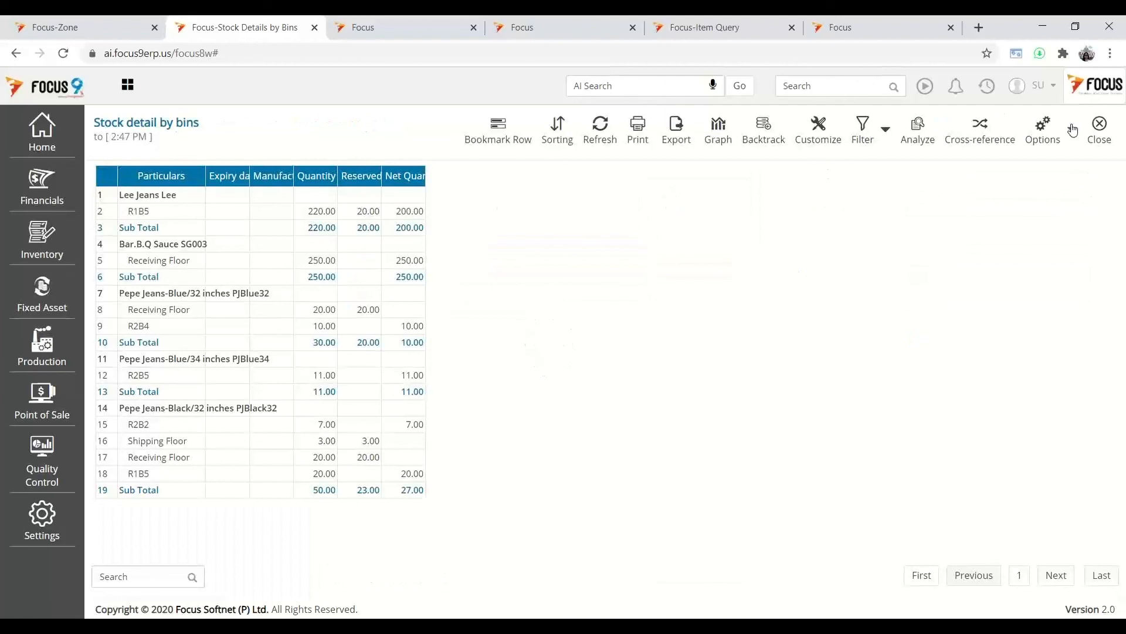
pyautogui.doubleClick(204, 176)
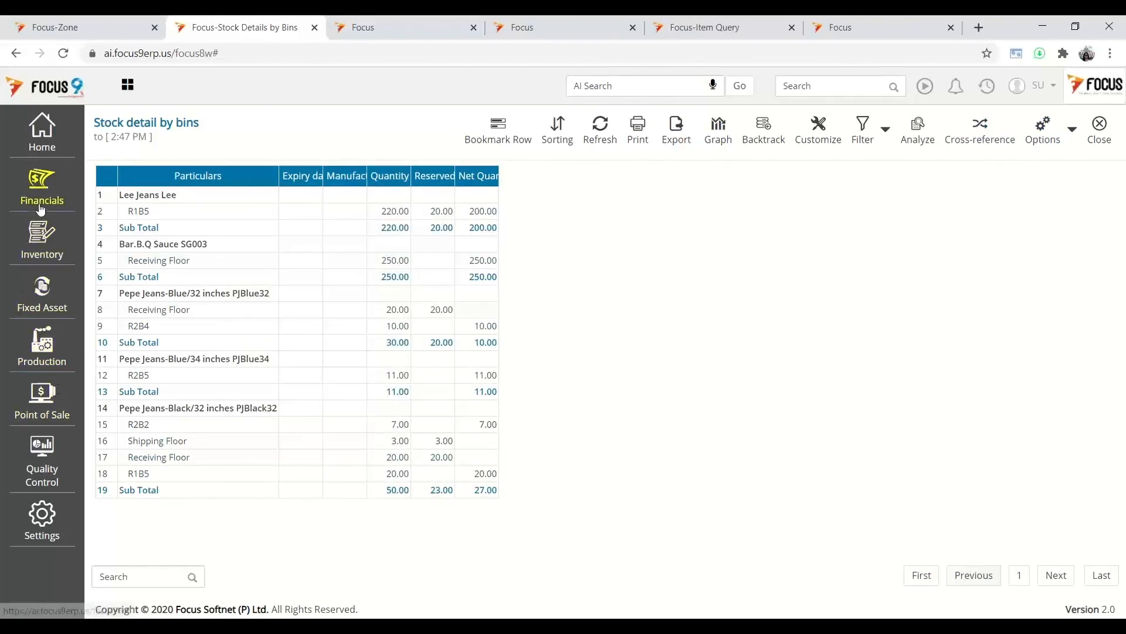
# - Browse the Inventory reports list, then close the Stock detail by bins report
pyautogui.click(36, 244)
pyautogui.click(125, 242)
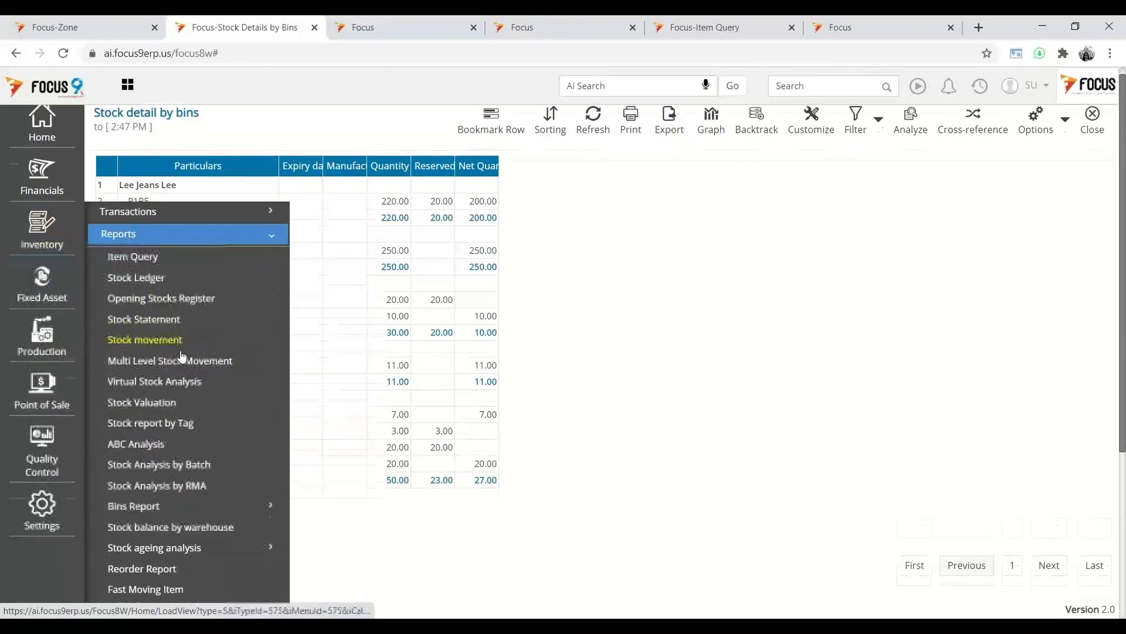
pyautogui.scroll(-5, 170, 375)
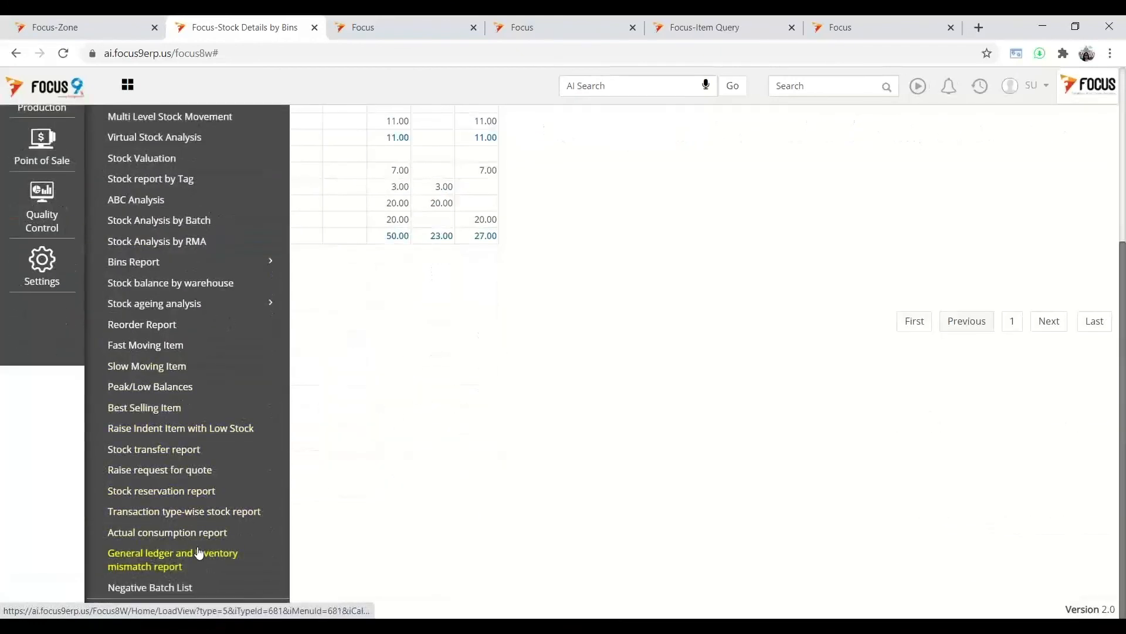
pyautogui.scroll(3, 201, 550)
pyautogui.scroll(2, 217, 504)
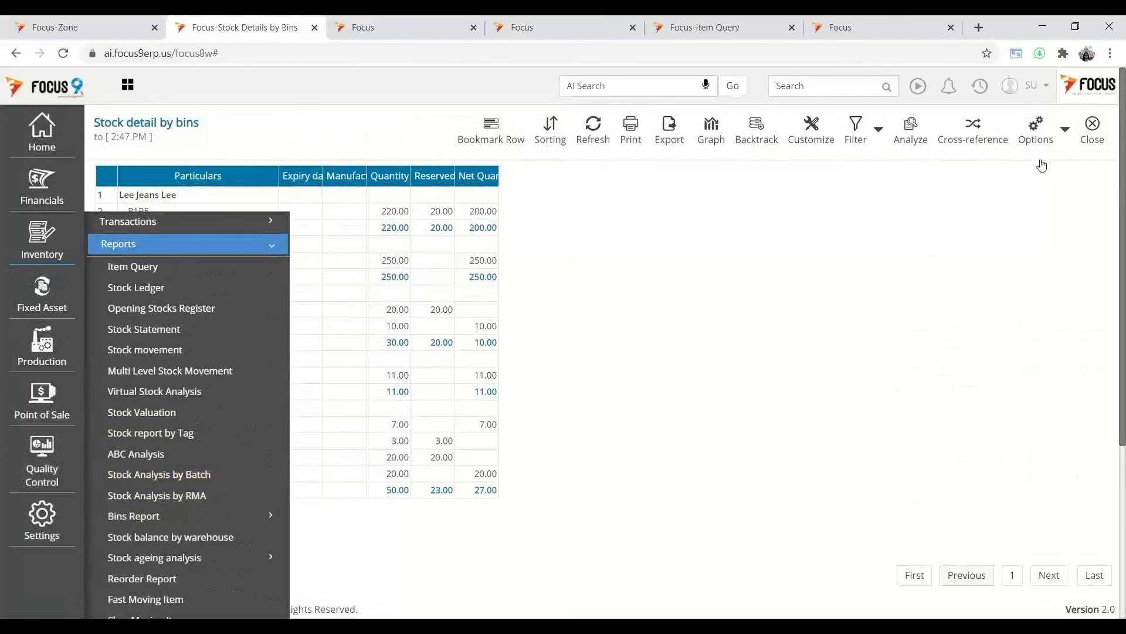
pyautogui.click(1092, 137)
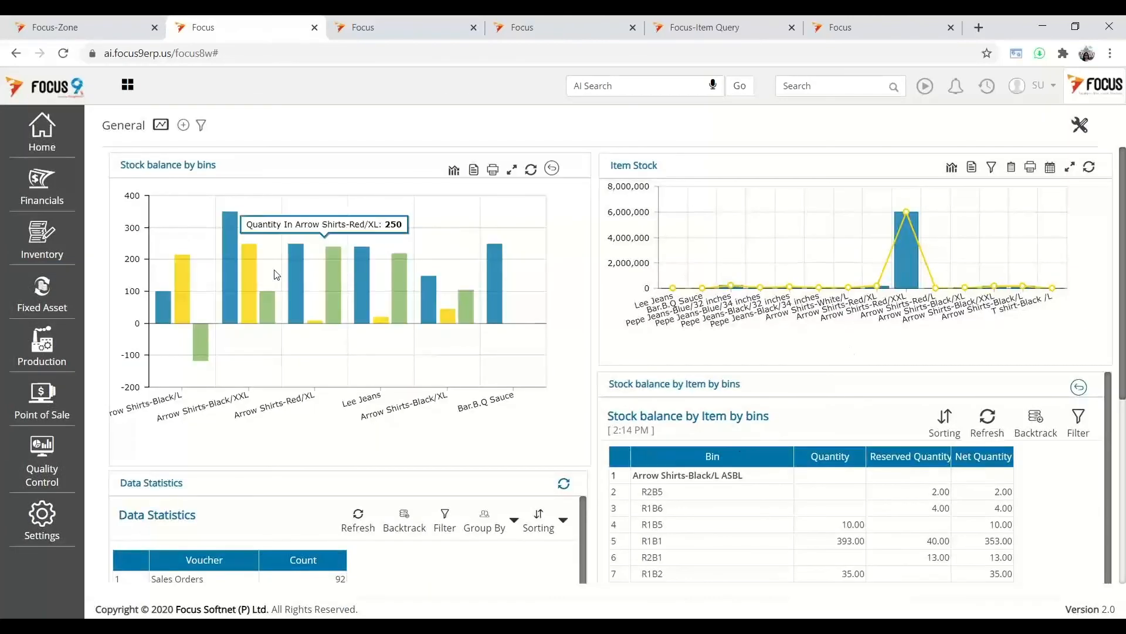